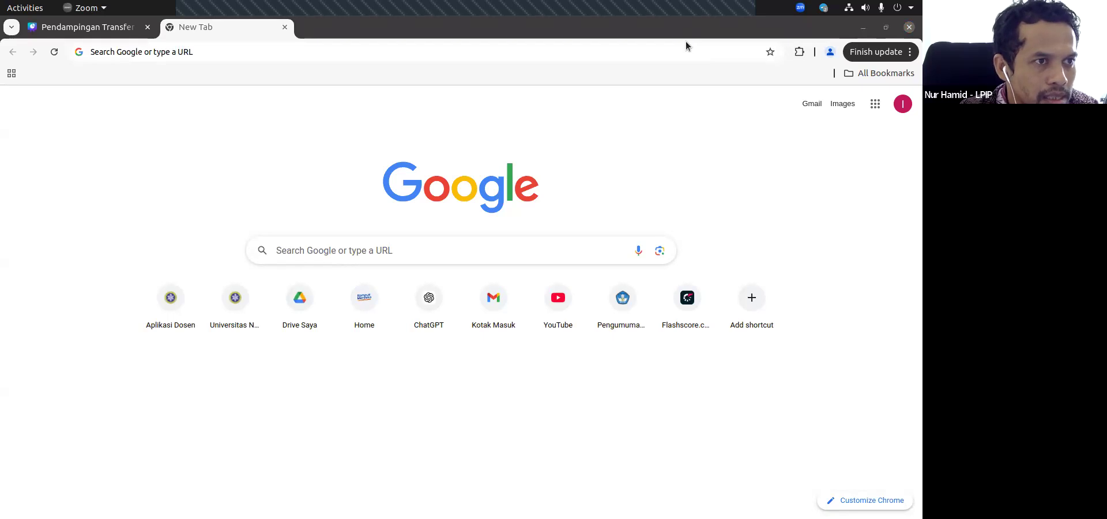
# Step: Go to the lecturer application at ad.unuja.ac.id and list the classes taught in the 2024/2025 Ganjil academic year
pyautogui.click(160, 51)
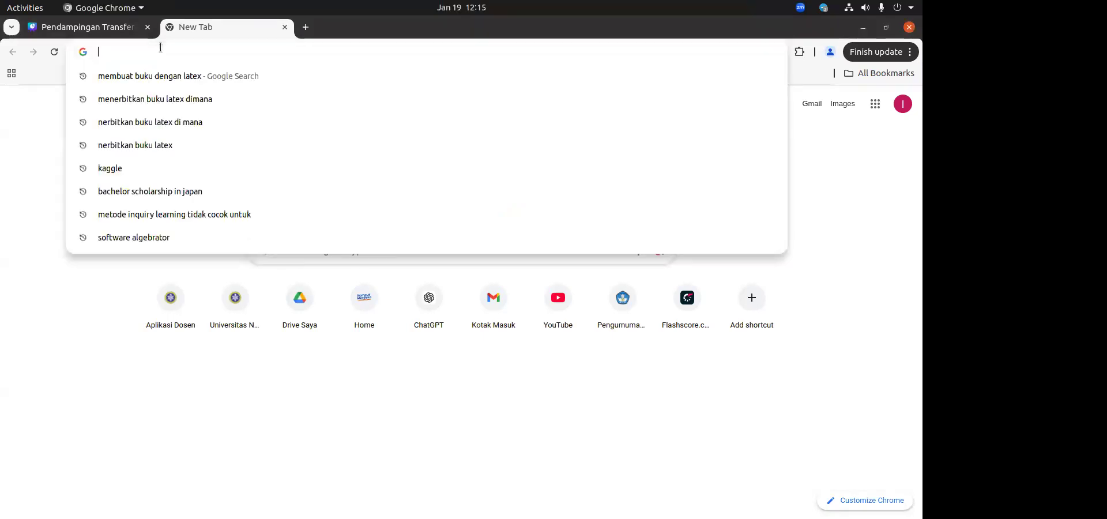
pyautogui.write('ad')
pyautogui.press('Return')
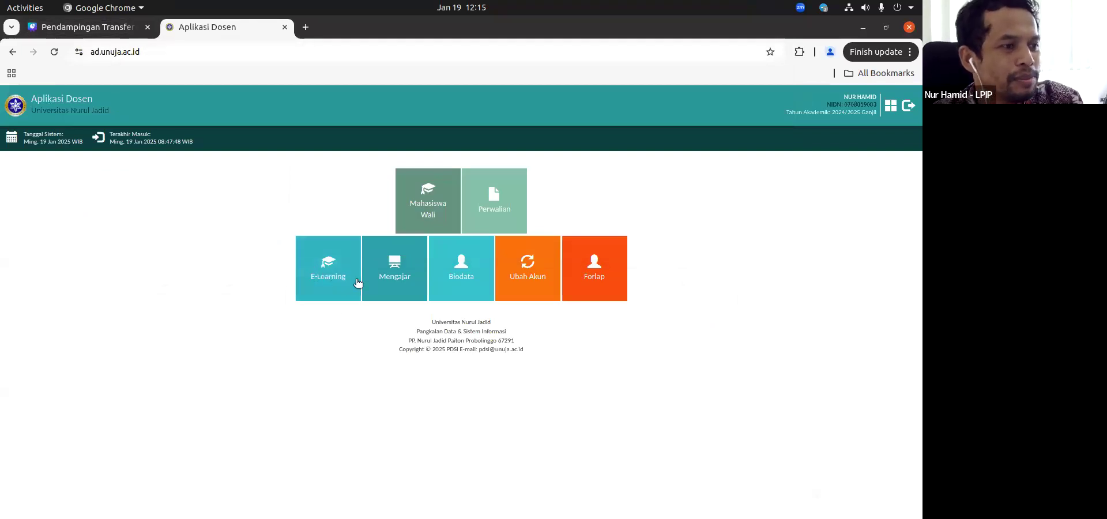
pyautogui.click(397, 270)
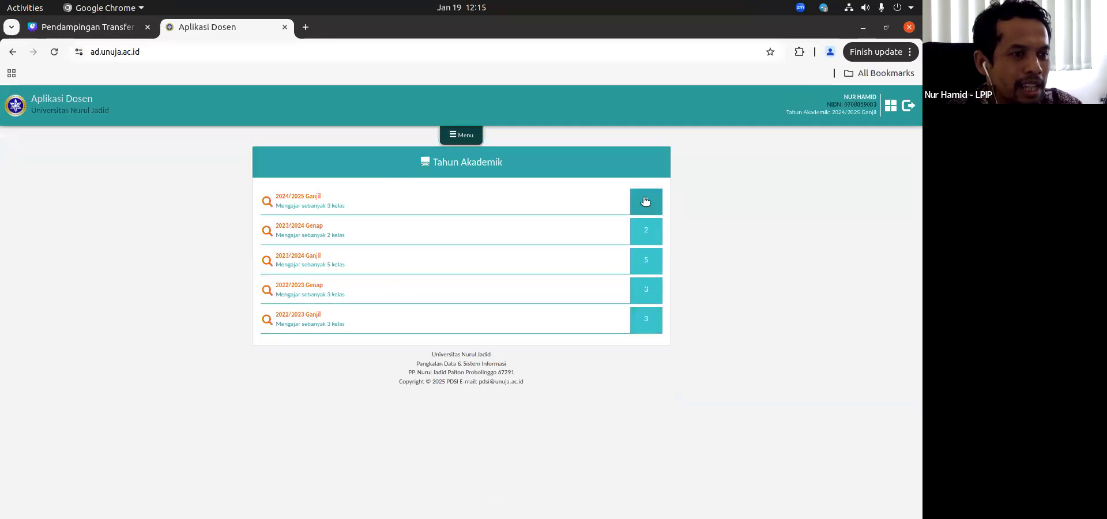
pyautogui.scroll(1, 495, 258)
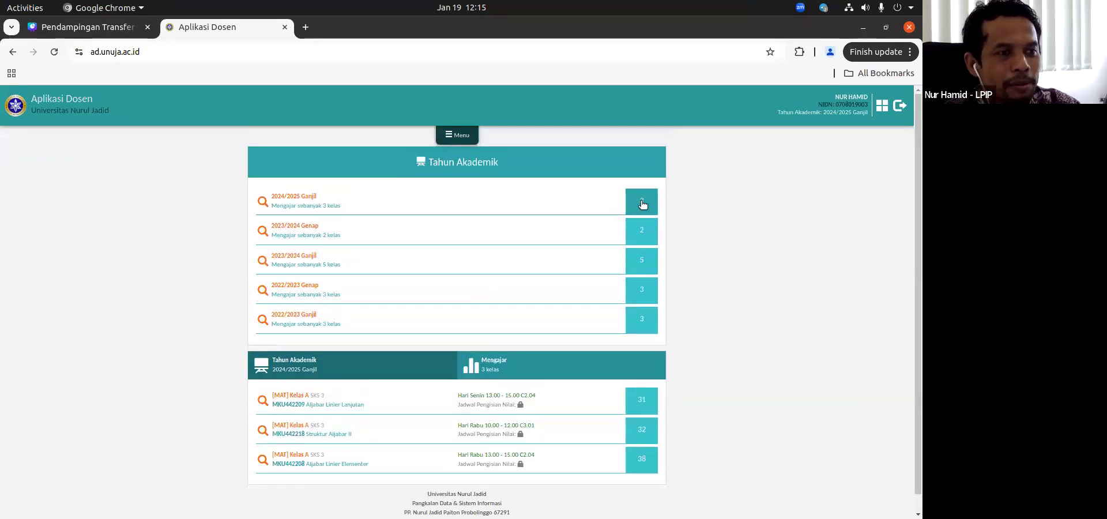
# Step: Open the Aljabar Linier Lanjutan Kelas A grade sheet and examine its student list and NUTS, NR and NUAS grade columns
pyautogui.scroll(-1, 637, 211)
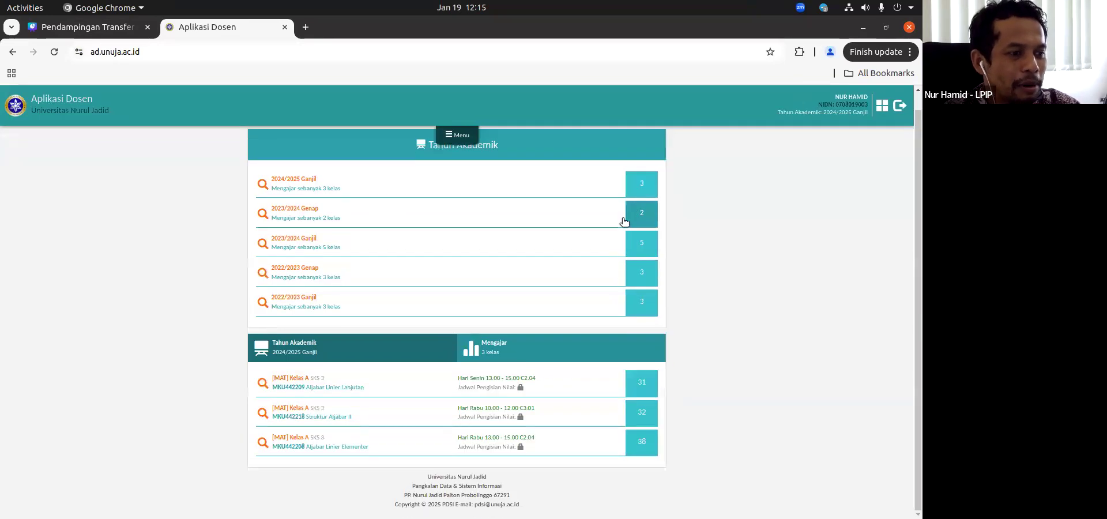
pyautogui.click(642, 385)
pyautogui.scroll(-6, 502, 289)
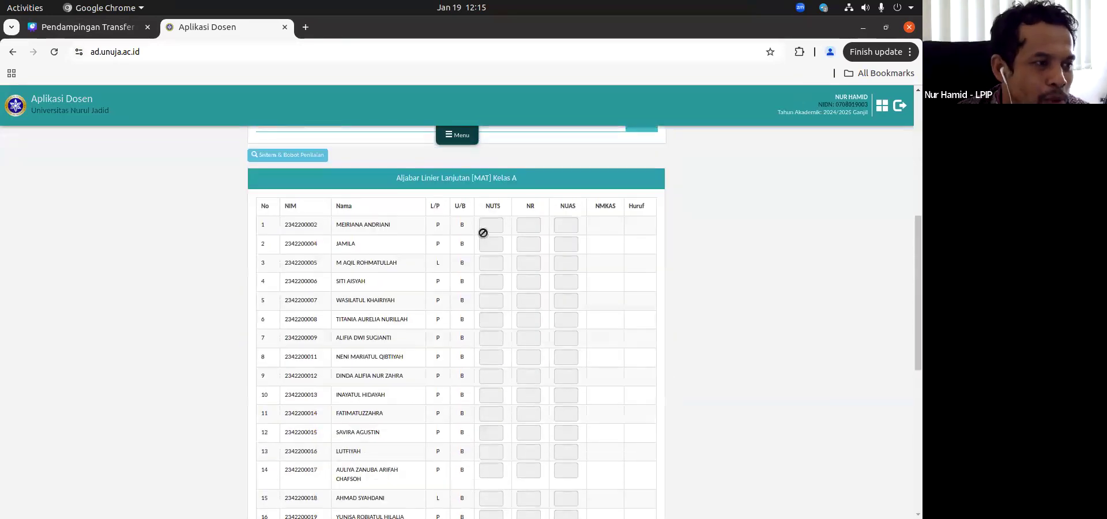
pyautogui.scroll(-7, 527, 437)
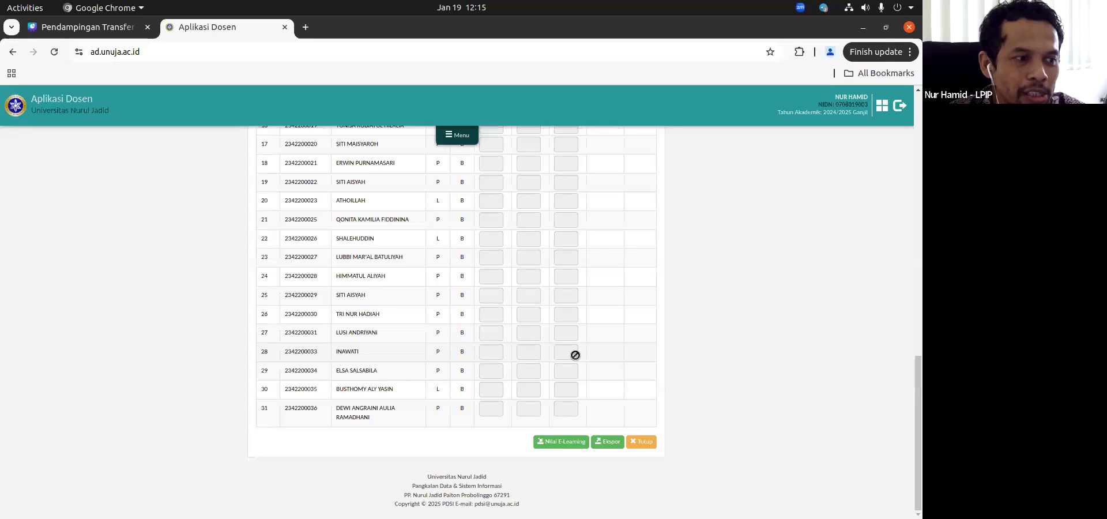
pyautogui.scroll(7, 575, 355)
pyautogui.scroll(-5, 575, 356)
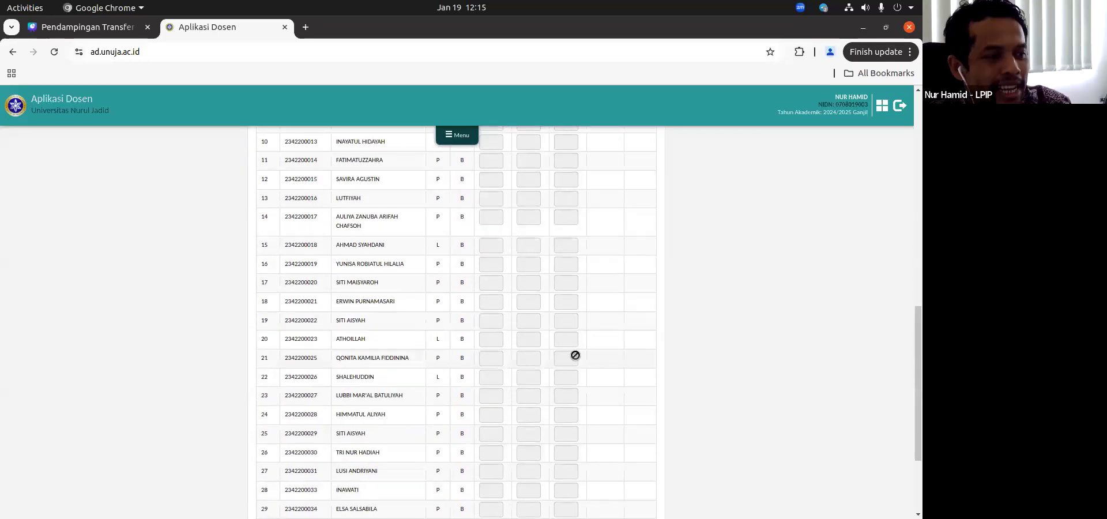
pyautogui.scroll(5, 575, 356)
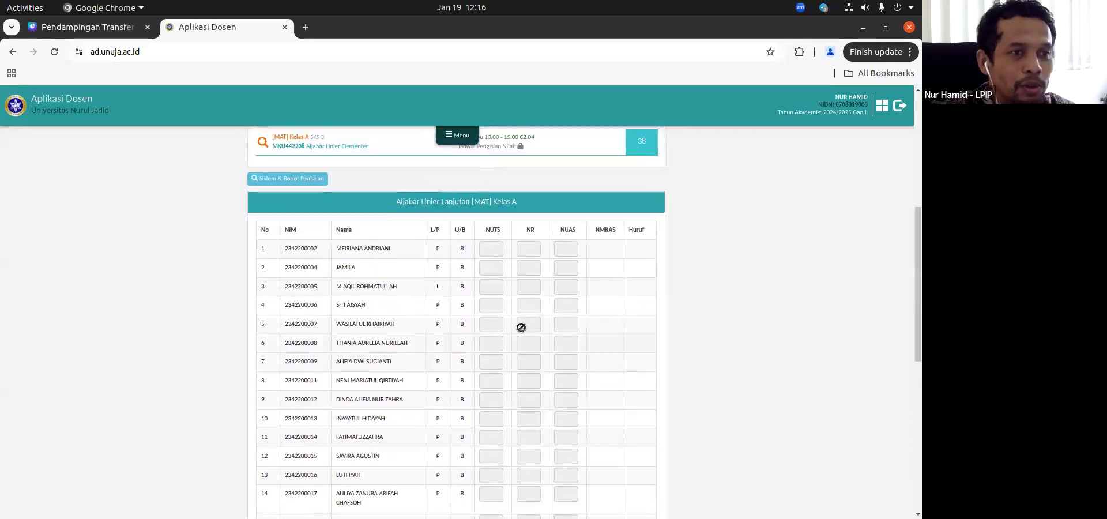
pyautogui.scroll(2, 474, 211)
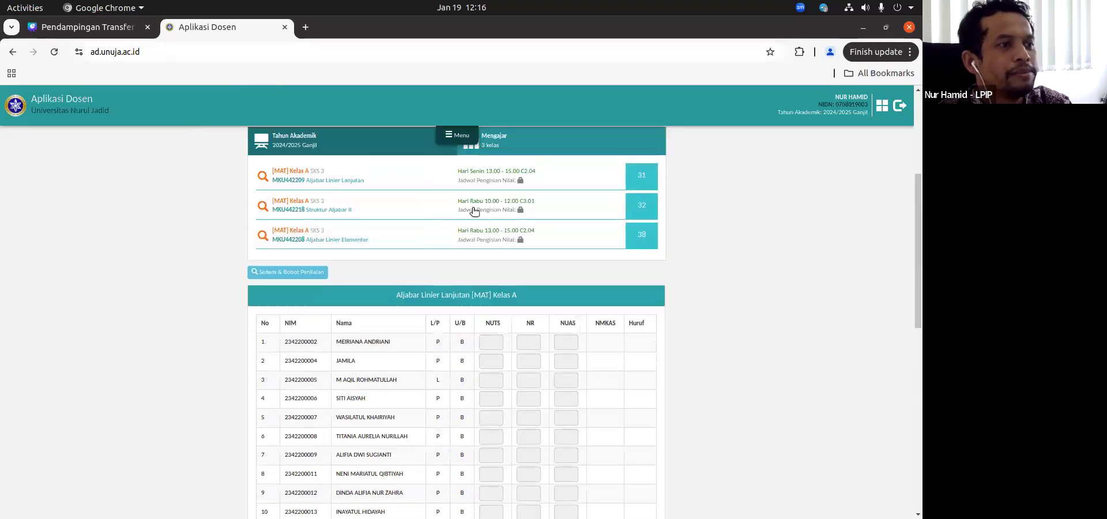
# Step: Return to the lecturer application's home page and open E-Learning, keeping the existing login session
pyautogui.click(457, 136)
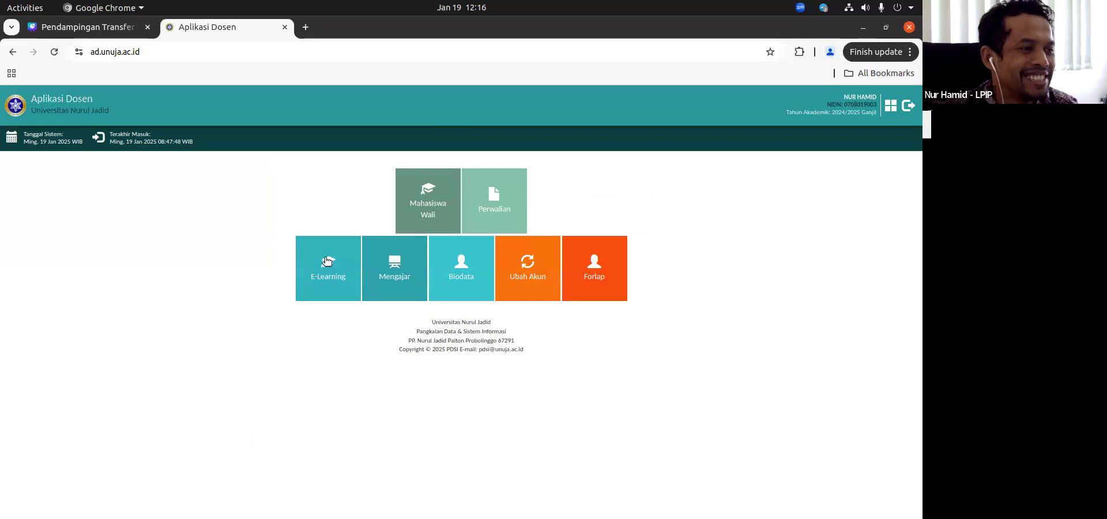
pyautogui.click(326, 261)
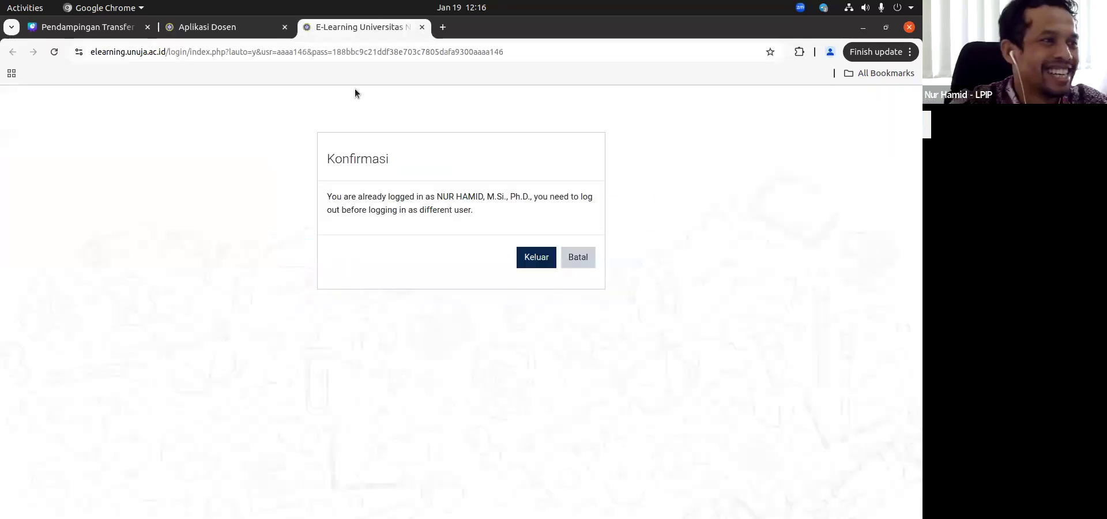
pyautogui.click(570, 262)
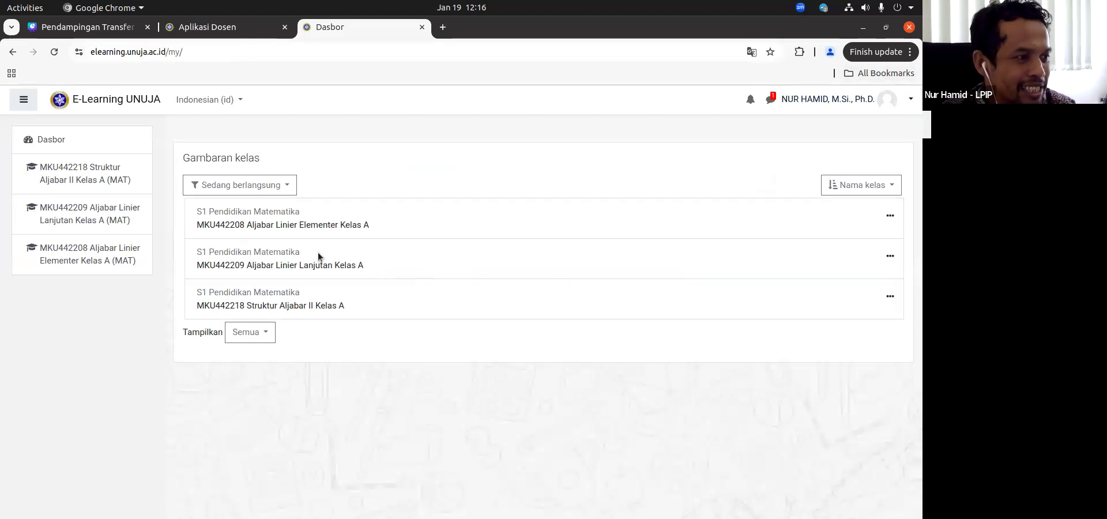
# Step: Open the course MKU442208 Aljabar Linier Elementer Kelas A and display its grader report
pyautogui.click(330, 225)
pyautogui.scroll(-5, 335, 353)
pyautogui.scroll(5, 335, 353)
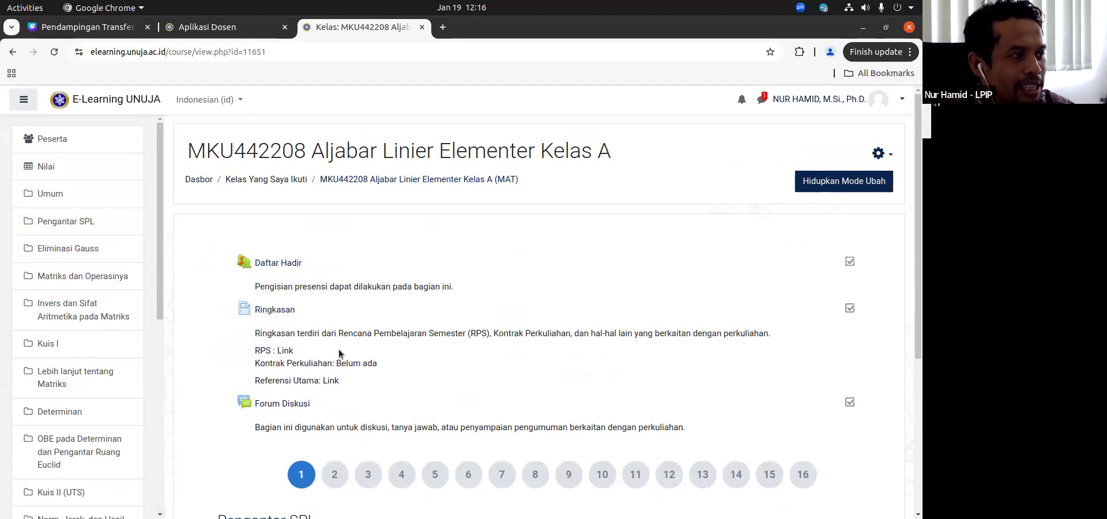
pyautogui.click(58, 167)
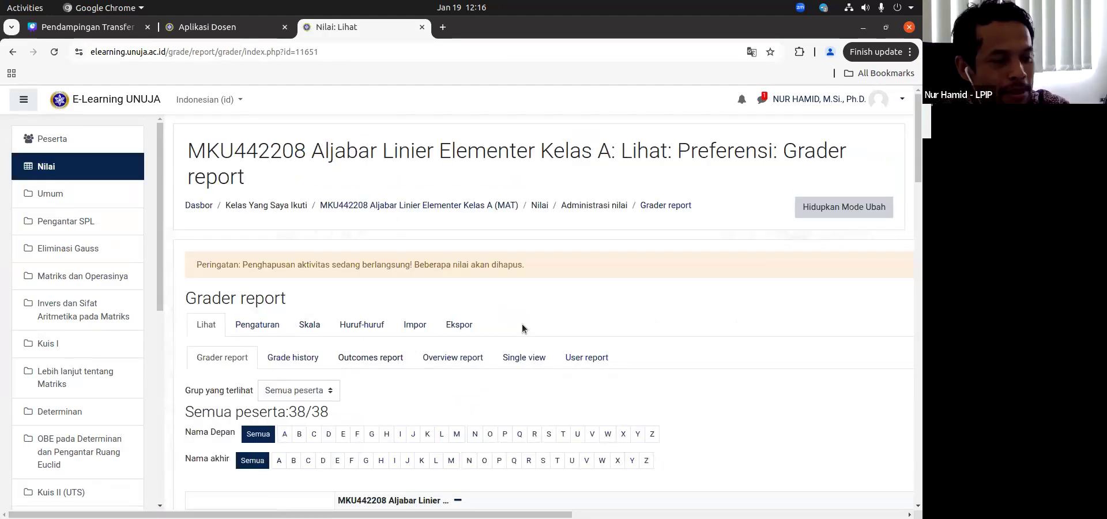
# Step: Examine the grader report's attendance, assignment and quiz columns across to the course total
pyautogui.scroll(-5, 523, 326)
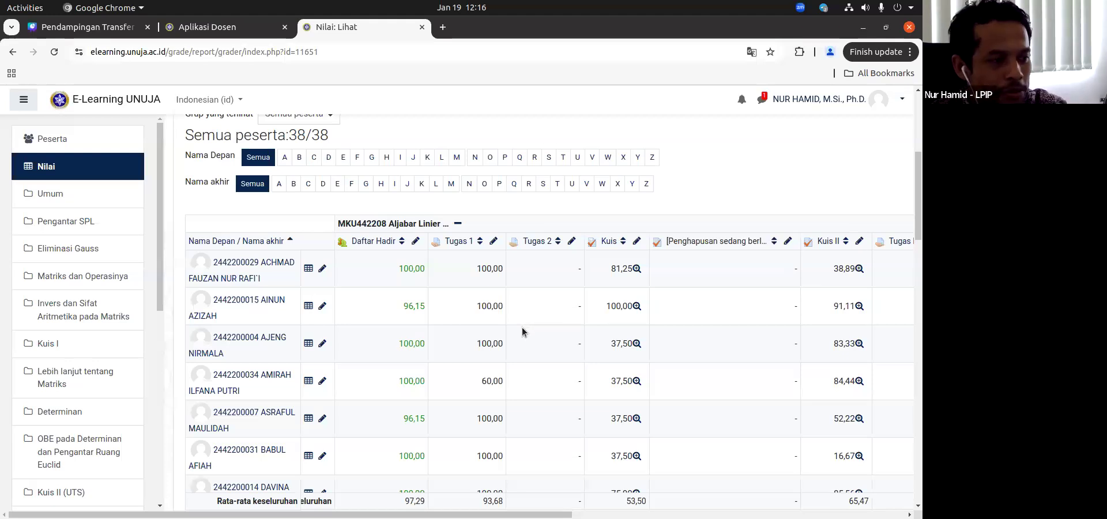
pyautogui.scroll(-3, 522, 327)
pyautogui.scroll(1, 521, 327)
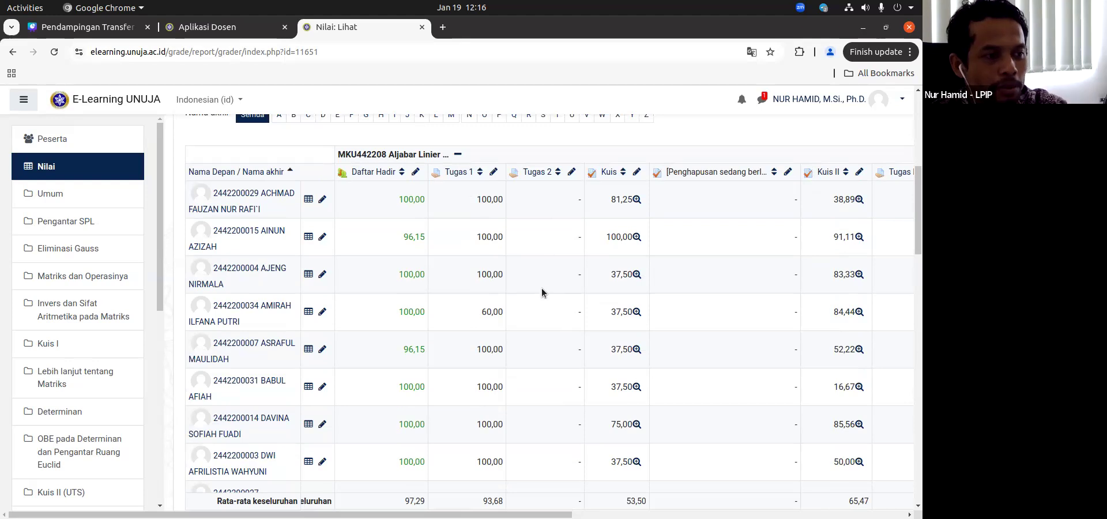
pyautogui.hscroll(4, 711, 230)
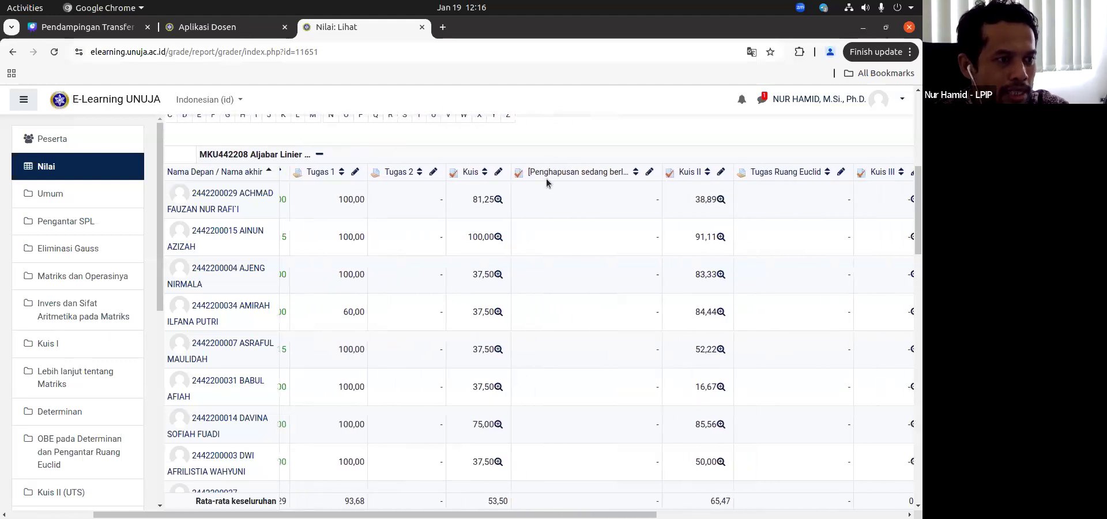
pyautogui.hscroll(3, 759, 237)
pyautogui.hscroll(2, 762, 208)
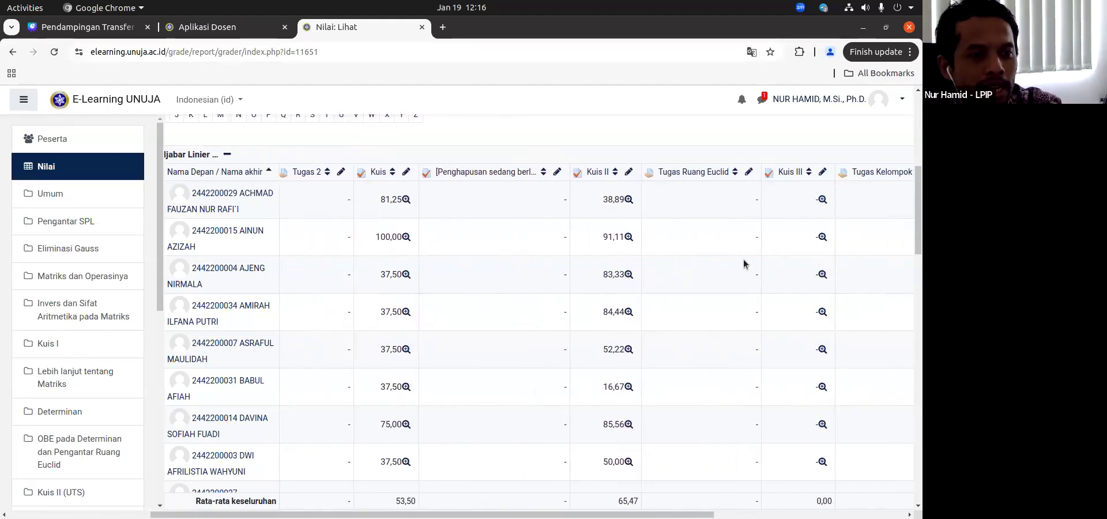
pyautogui.hscroll(6, 744, 264)
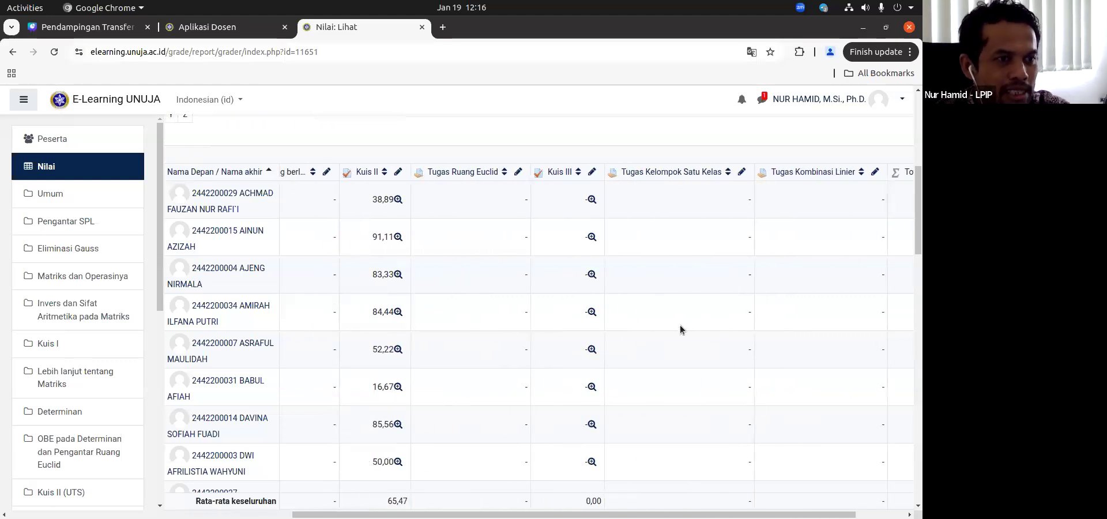
pyautogui.hscroll(3, 658, 190)
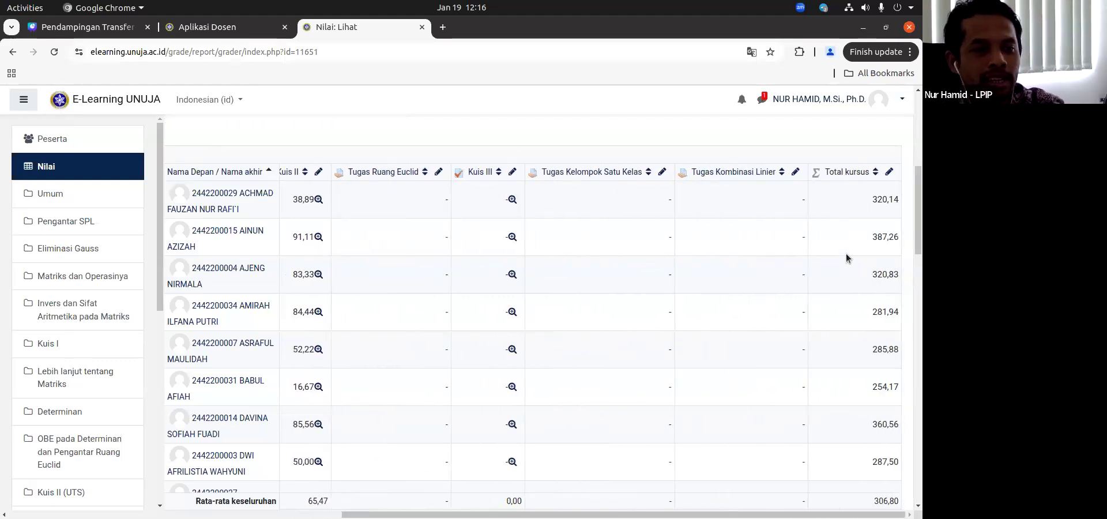
# Step: Review the students' Total kursus grades down the grader report
pyautogui.scroll(-1, 854, 242)
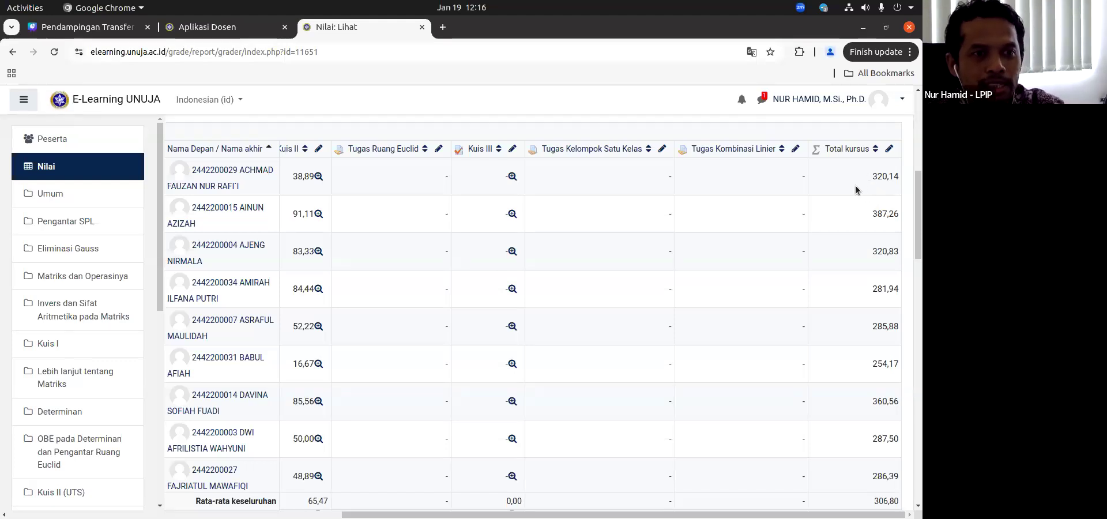
pyautogui.hscroll(-6, 587, 230)
pyautogui.hscroll(6, 739, 213)
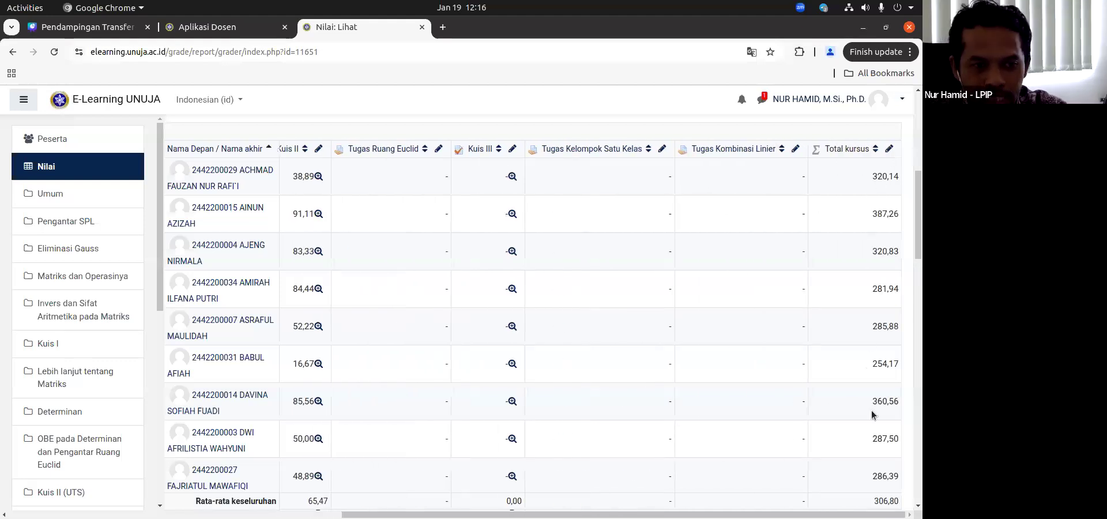
pyautogui.scroll(-5, 884, 452)
pyautogui.scroll(-2, 884, 453)
pyautogui.scroll(10, 883, 444)
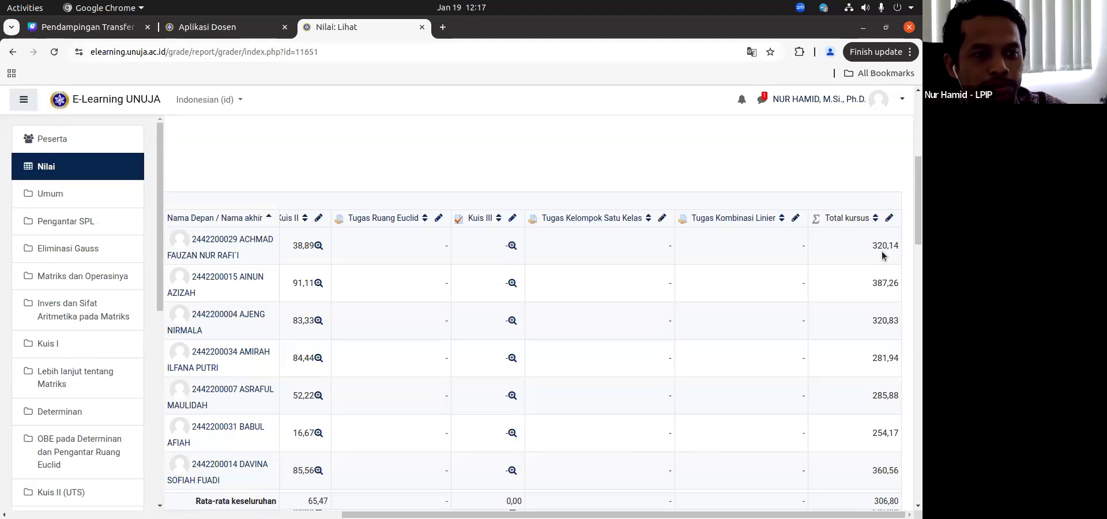
pyautogui.scroll(-1, 878, 252)
pyautogui.scroll(-3, 878, 252)
pyautogui.scroll(10, 878, 251)
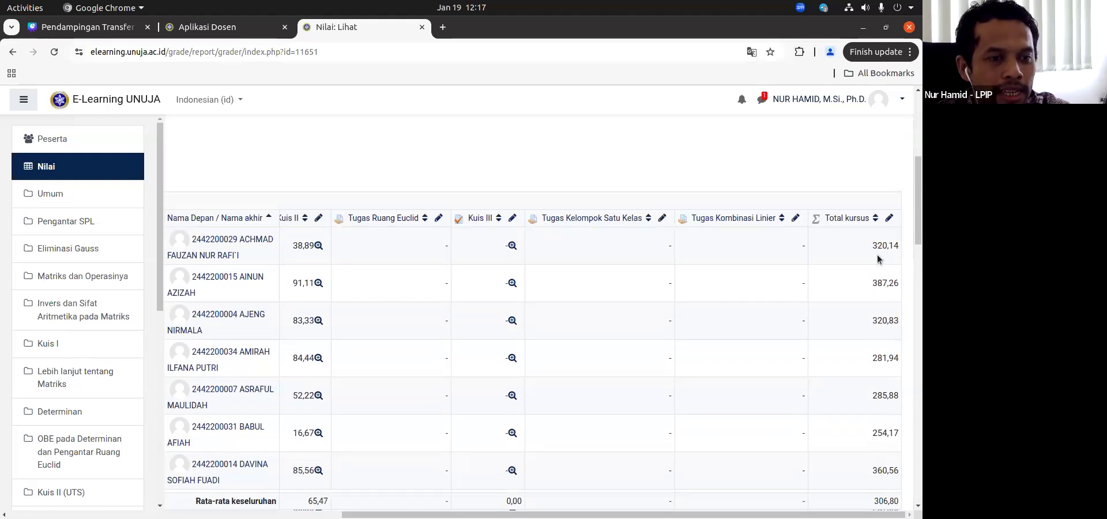
pyautogui.scroll(-5, 741, 324)
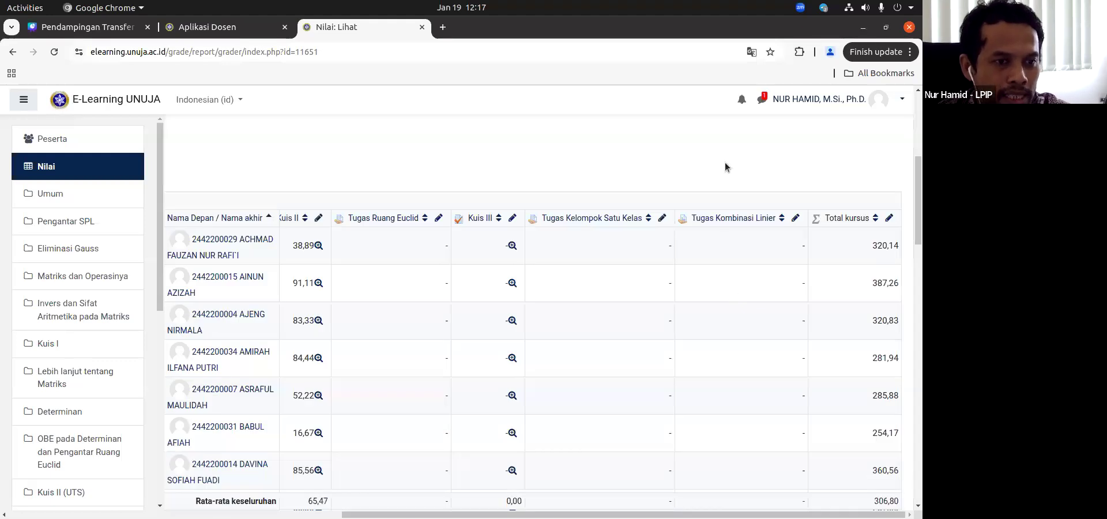
# Step: Turn on edit mode for the course's grader report
pyautogui.hscroll(-2, 725, 167)
pyautogui.scroll(5, 725, 166)
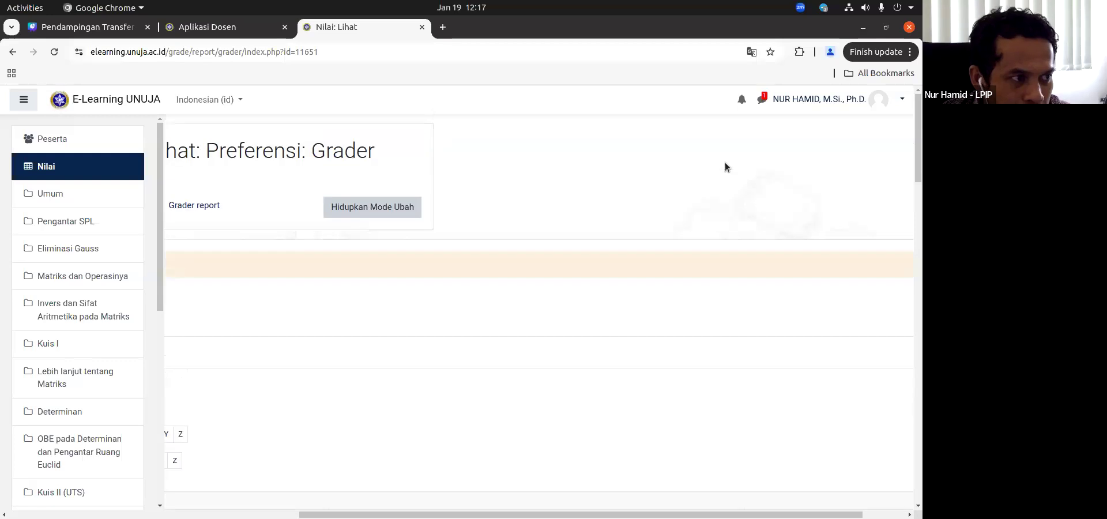
pyautogui.click(342, 213)
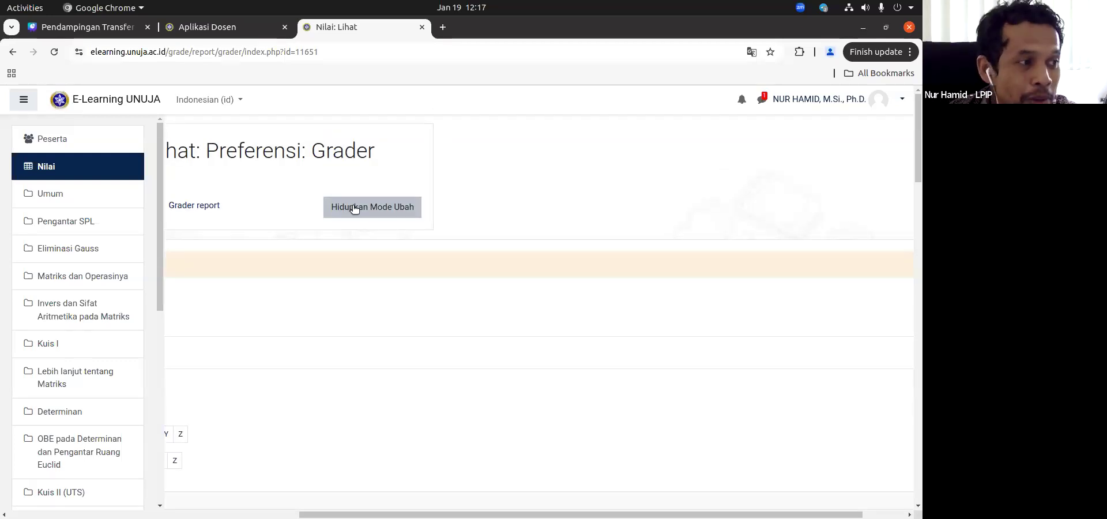
pyautogui.click(65, 198)
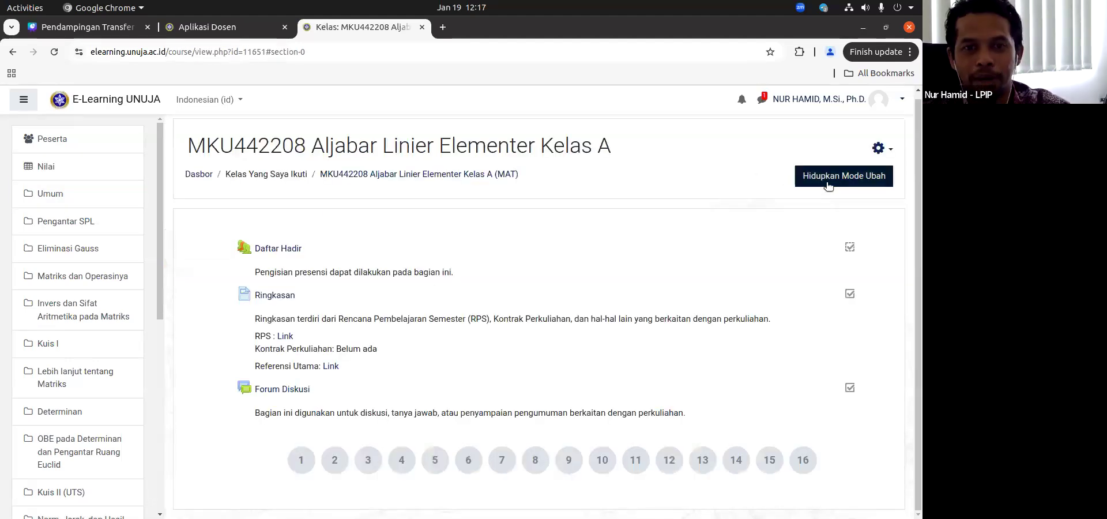
pyautogui.click(111, 167)
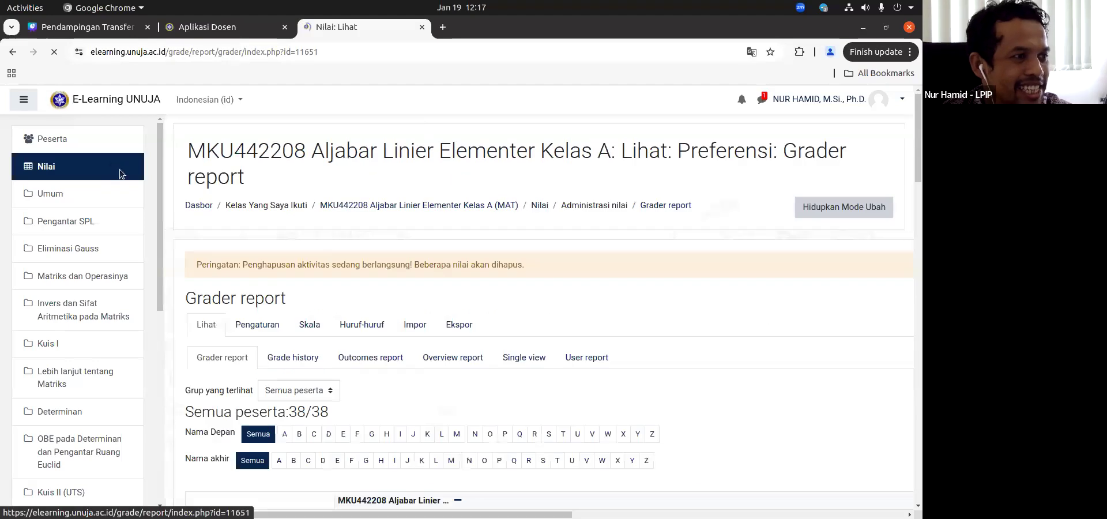
pyautogui.click(854, 205)
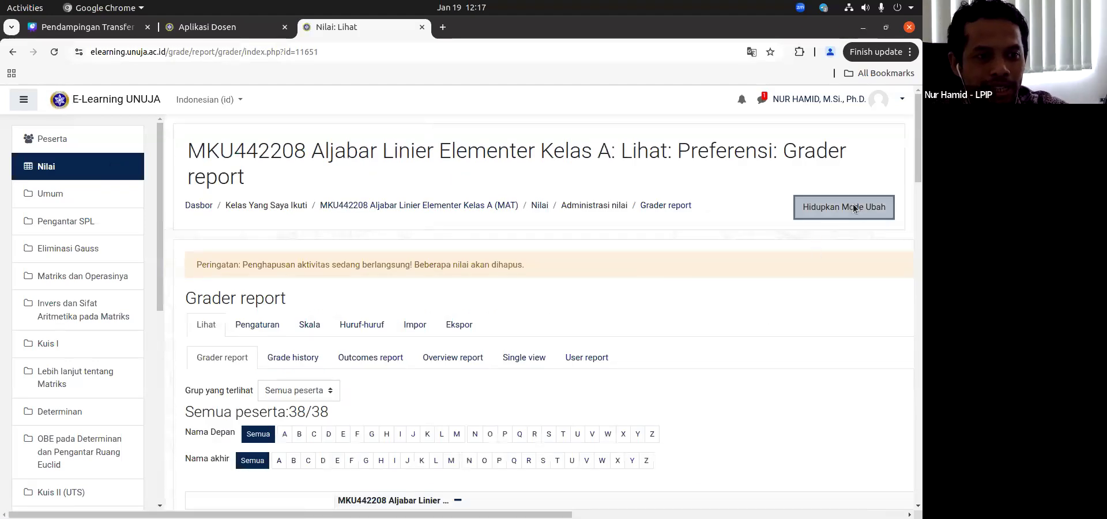
# Step: Open the calculation editor for the Total kursus column of the grader report
pyautogui.scroll(-9, 781, 267)
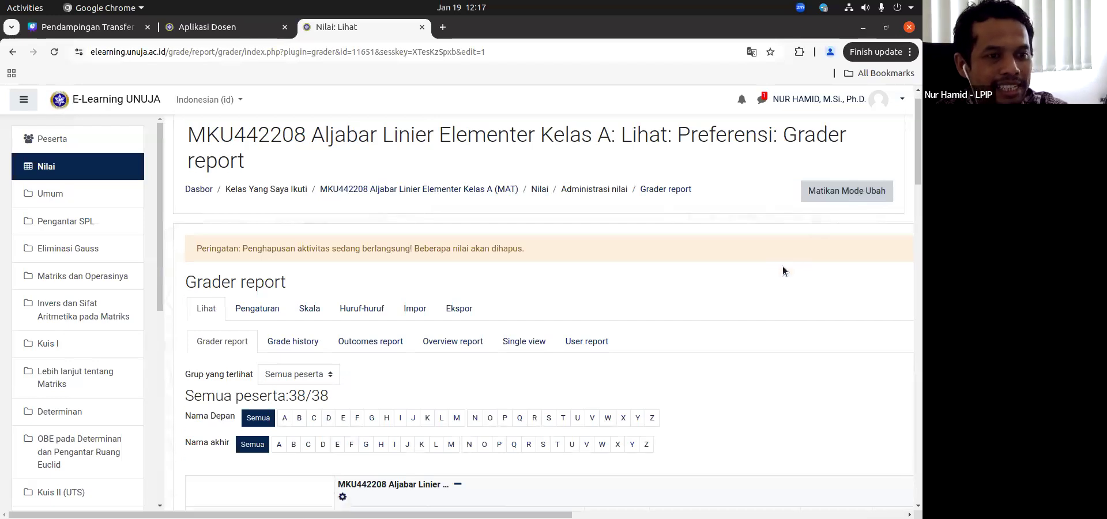
pyautogui.hscroll(10, 745, 267)
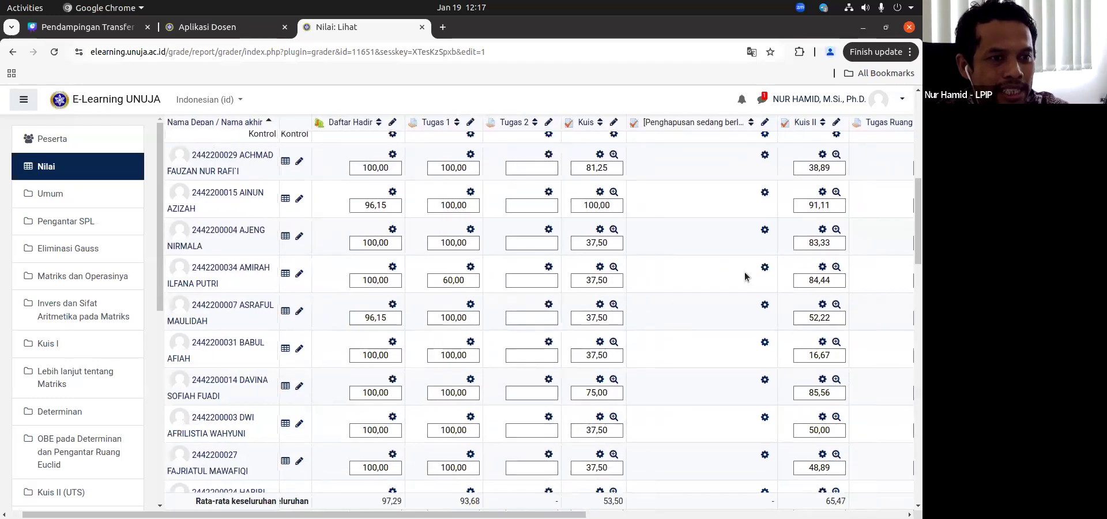
pyautogui.scroll(1, 842, 159)
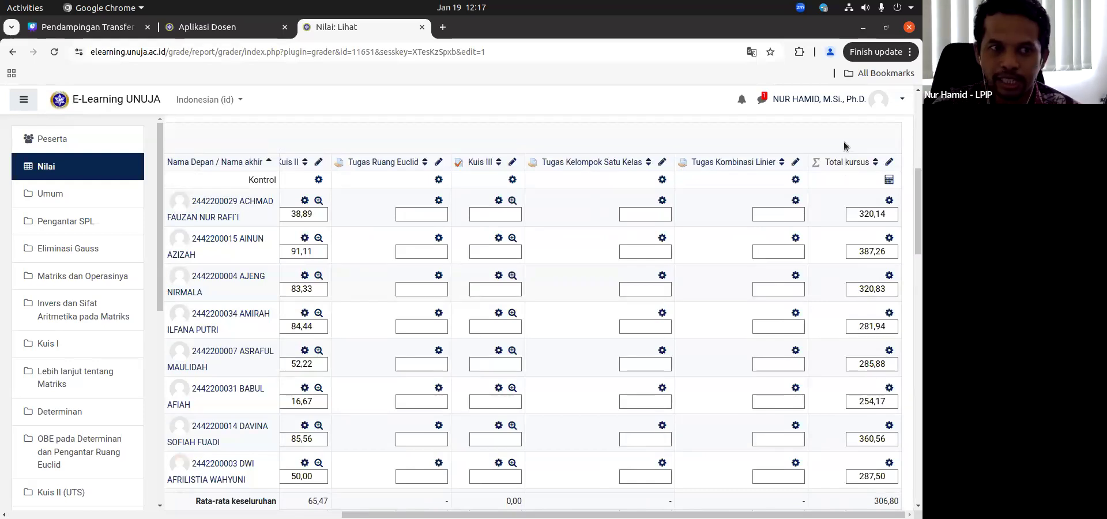
pyautogui.click(890, 180)
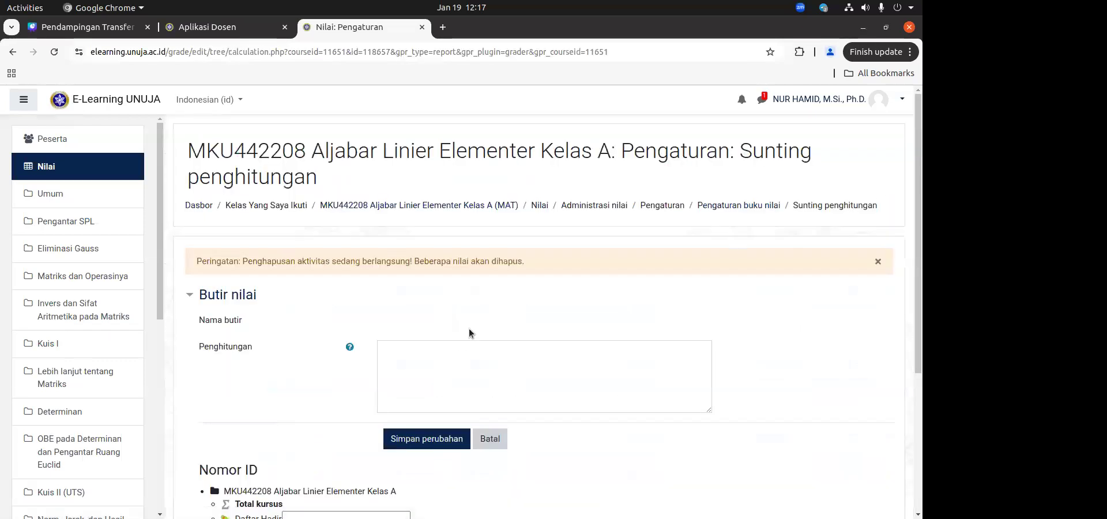
# Step: Assign the ID numbers T1 to Tugas 1, K1 to Kuis and K2 to Kuis II, and add them to the grade items
pyautogui.scroll(-2, 469, 330)
pyautogui.scroll(1, 474, 336)
pyautogui.scroll(-1, 474, 335)
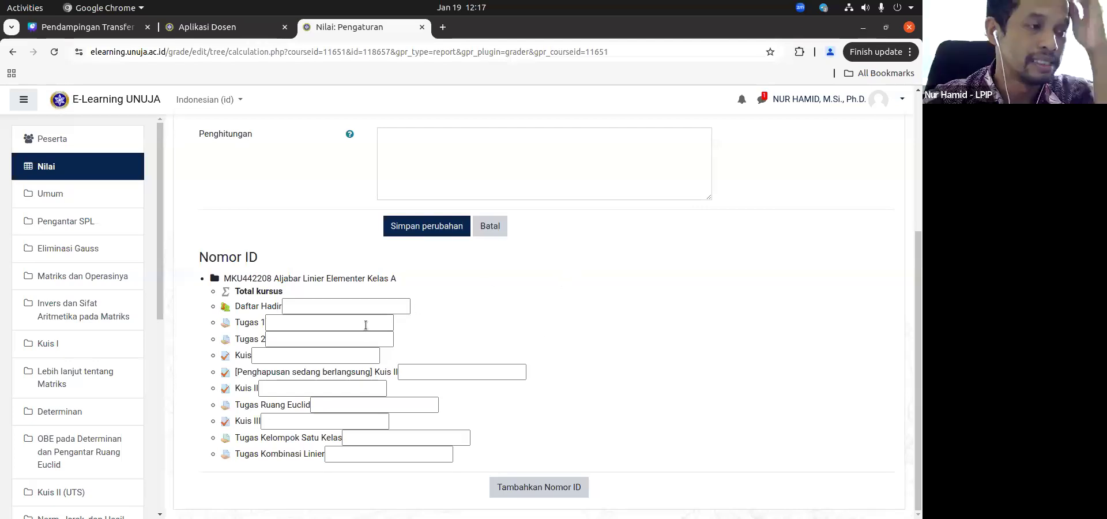
pyautogui.scroll(3, 354, 321)
pyautogui.scroll(-3, 354, 320)
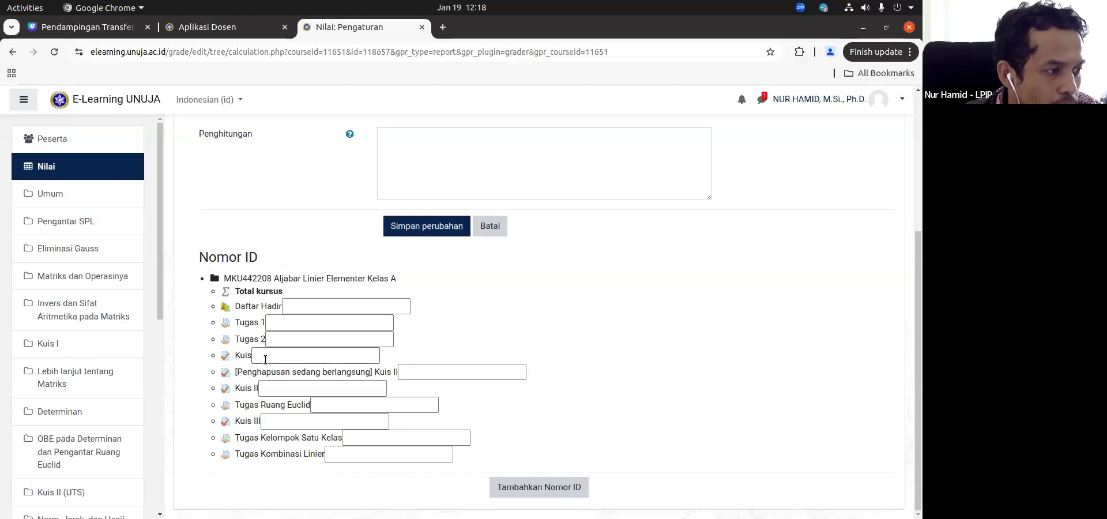
pyautogui.click(328, 323)
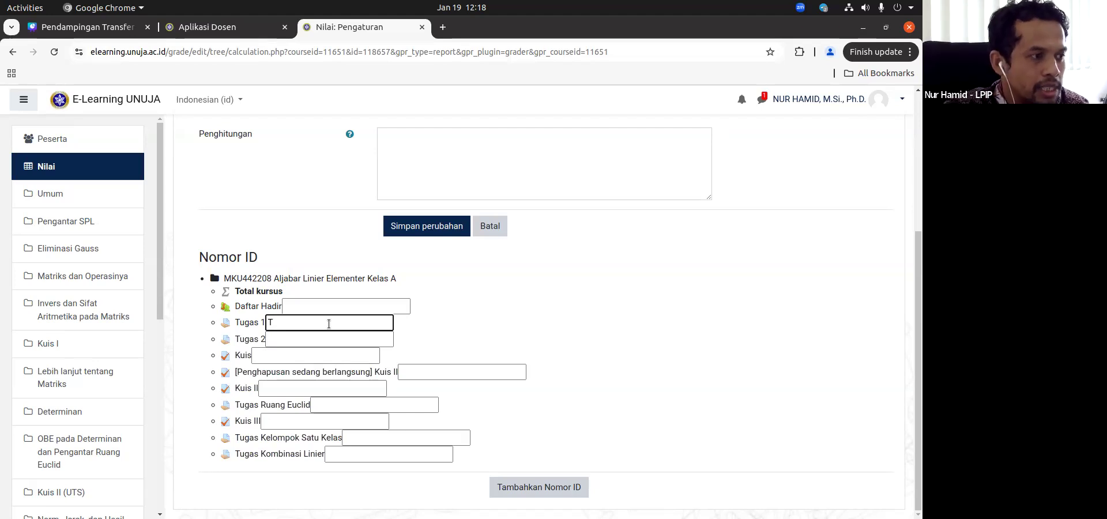
pyautogui.click(306, 354)
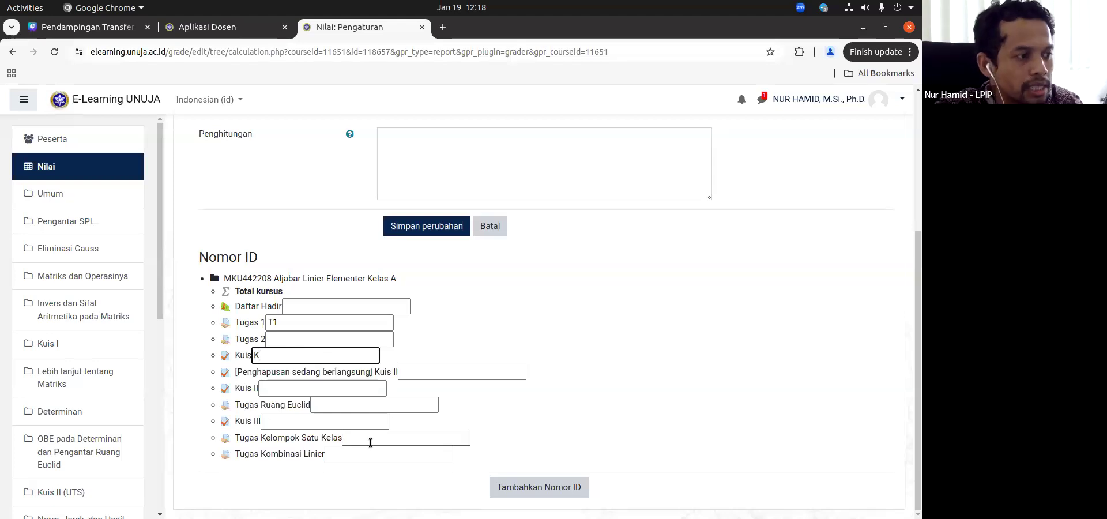
pyautogui.click(335, 389)
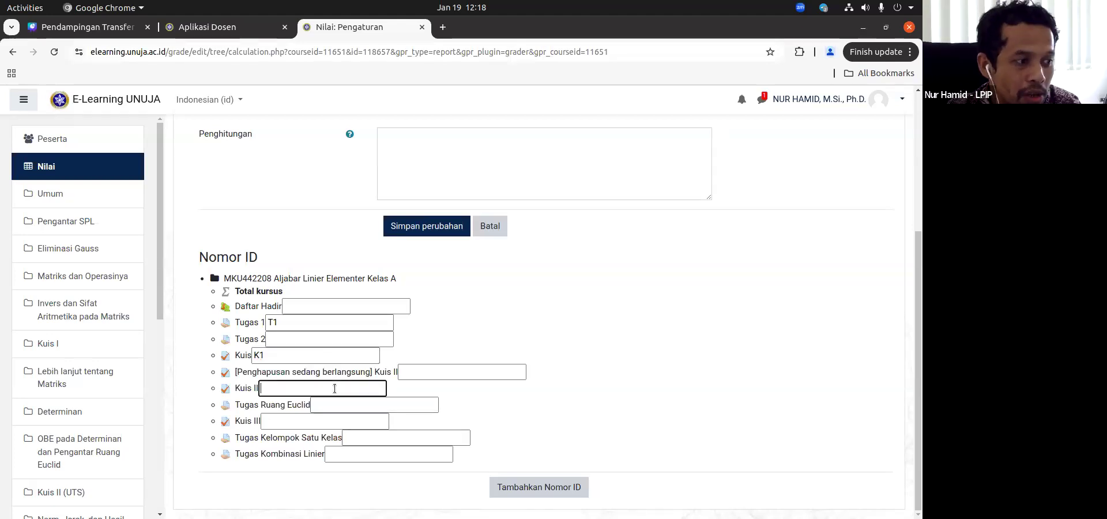
pyautogui.write('K2')
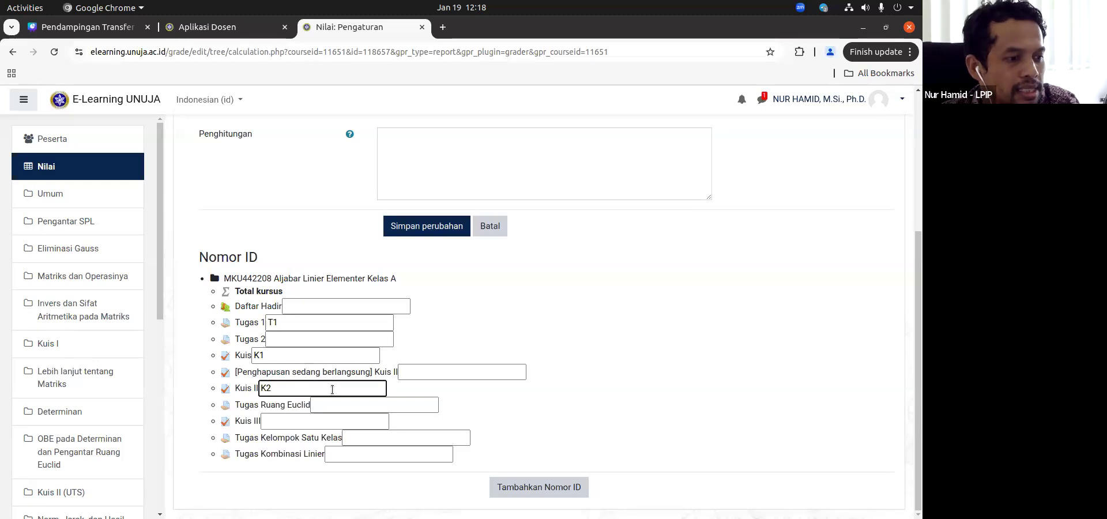
pyautogui.click(543, 488)
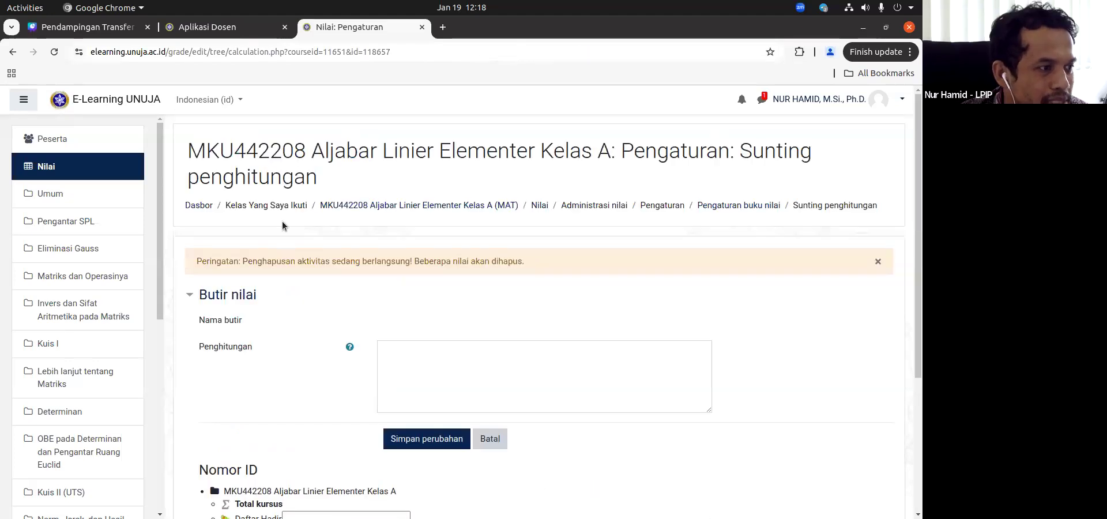
# Step: Start the Total kursus calculation with the weighted assignment term =0.2*[[T1]]
pyautogui.scroll(-4, 306, 279)
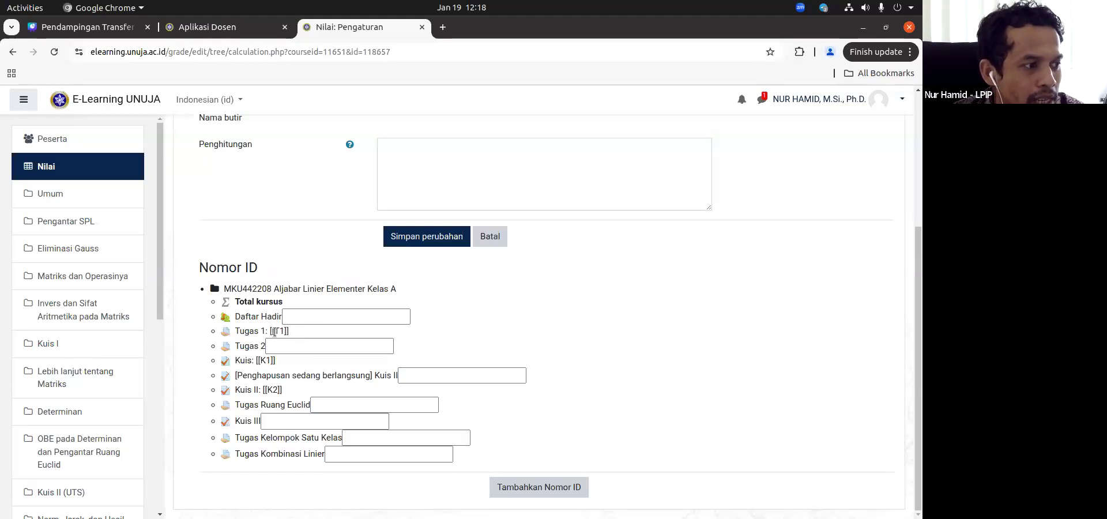
pyautogui.click(295, 335)
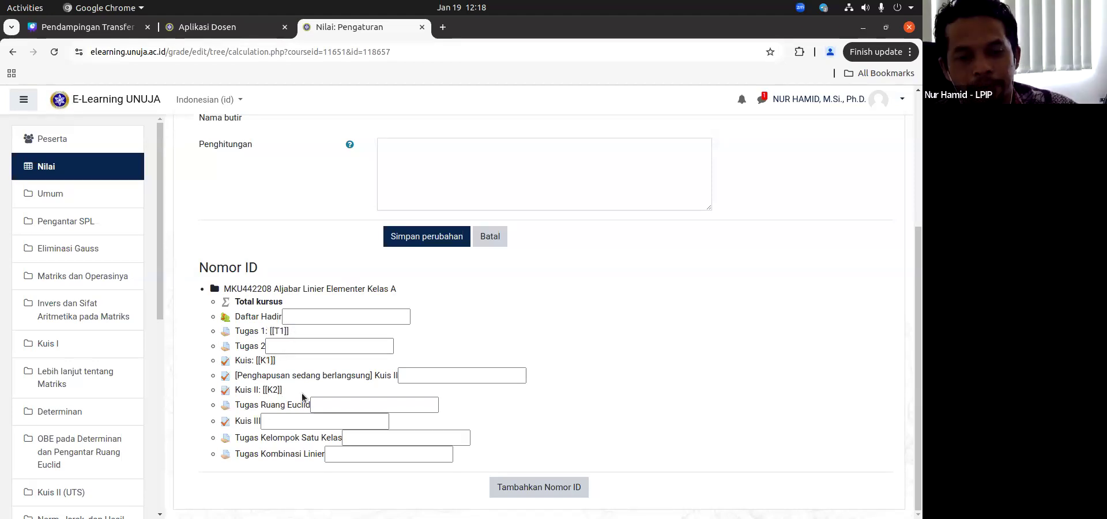
pyautogui.scroll(2, 381, 323)
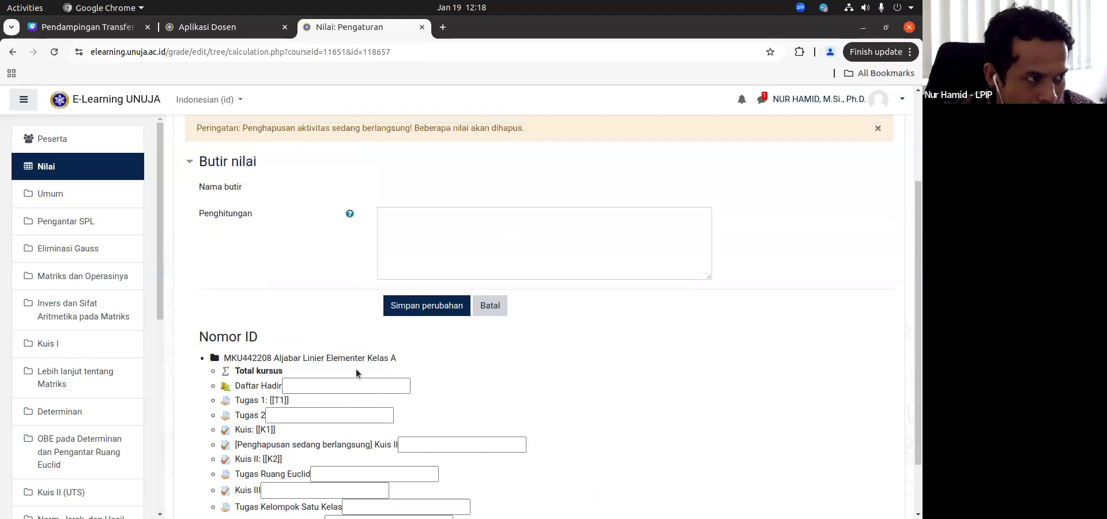
pyautogui.click(411, 233)
pyautogui.scroll(-2, 416, 234)
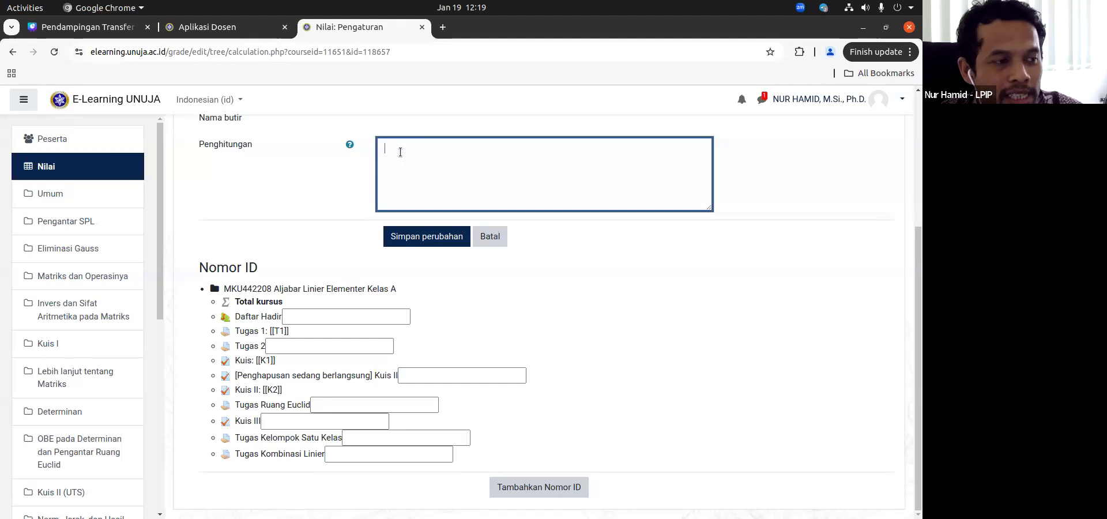
pyautogui.write('=')
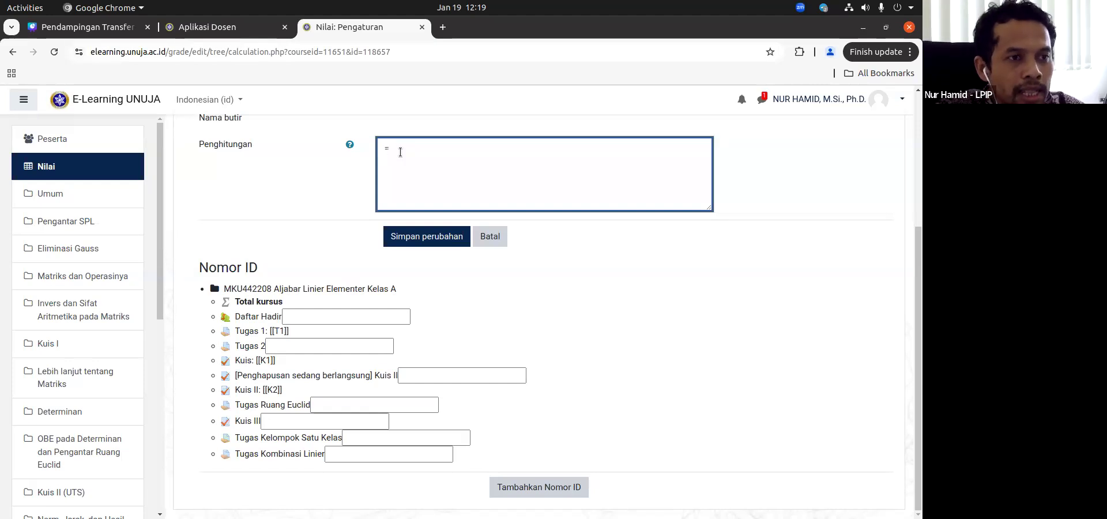
pyautogui.write('0.2*')
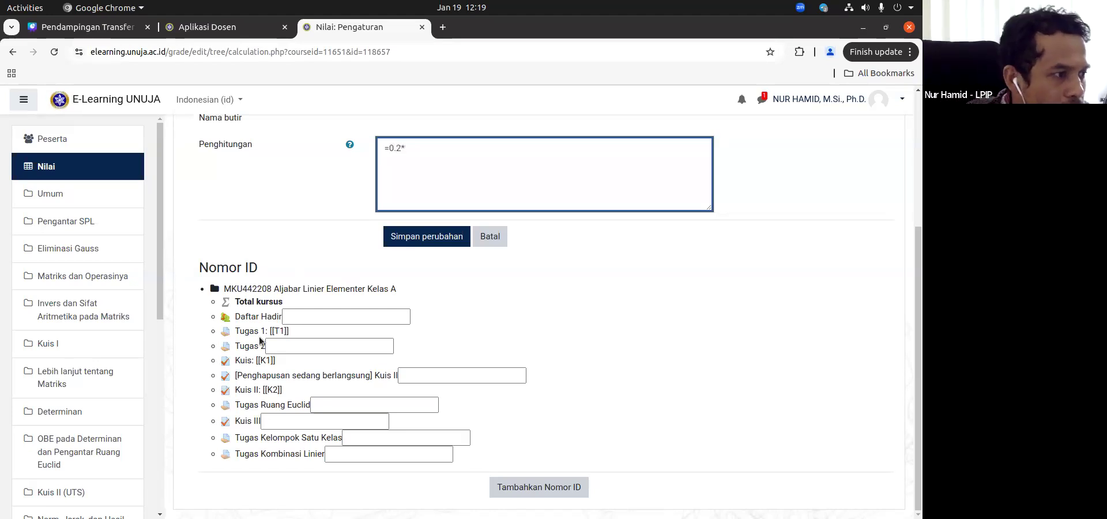
pyautogui.moveTo(270, 331); pyautogui.dragTo(289, 331)
pyautogui.hotkey('ctrl', 'c')
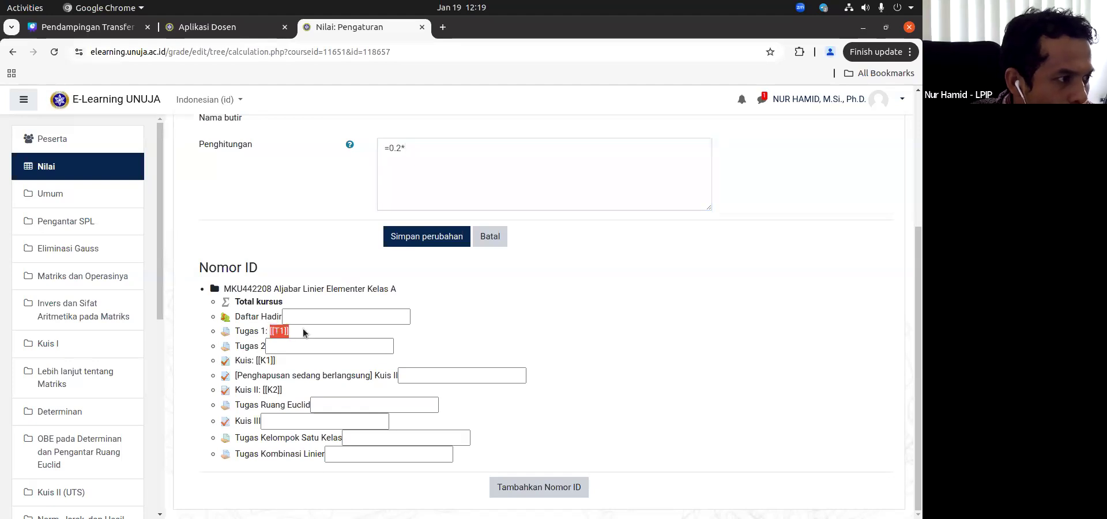
pyautogui.click(476, 157)
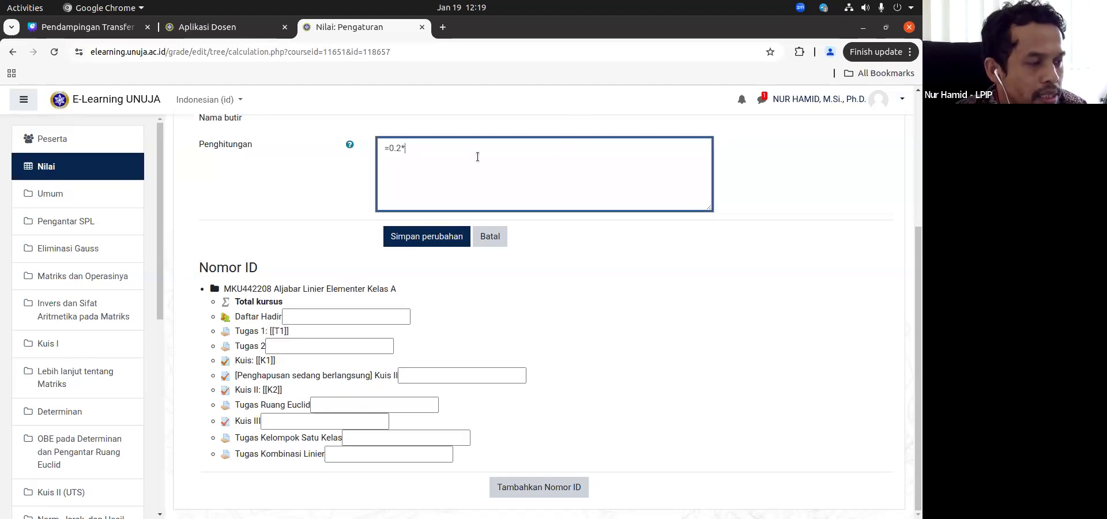
pyautogui.hotkey('ctrl', 'v')
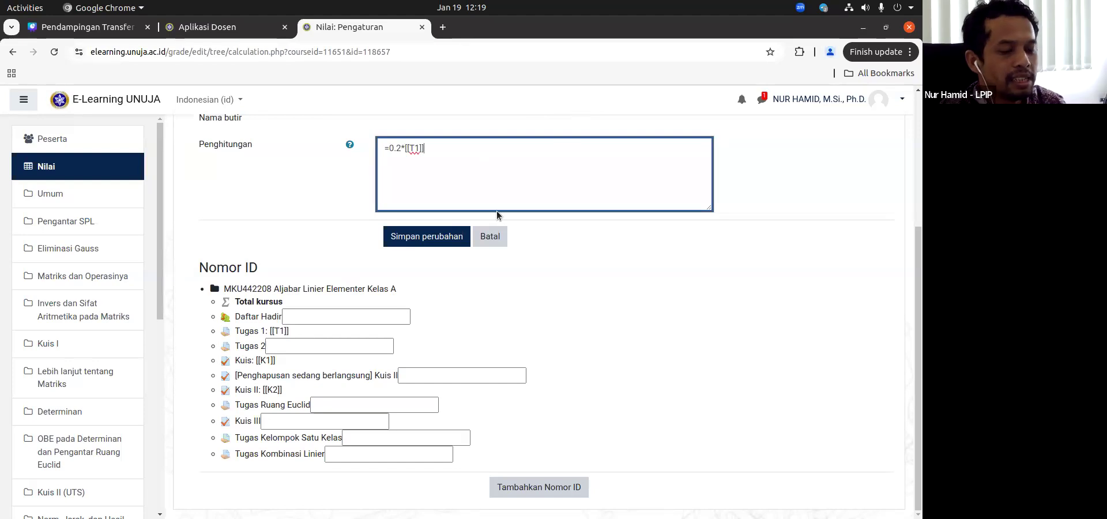
# Step: Extend the Total kursus calculation with the first quiz term +0.4*[[K1]]
pyautogui.write('+')
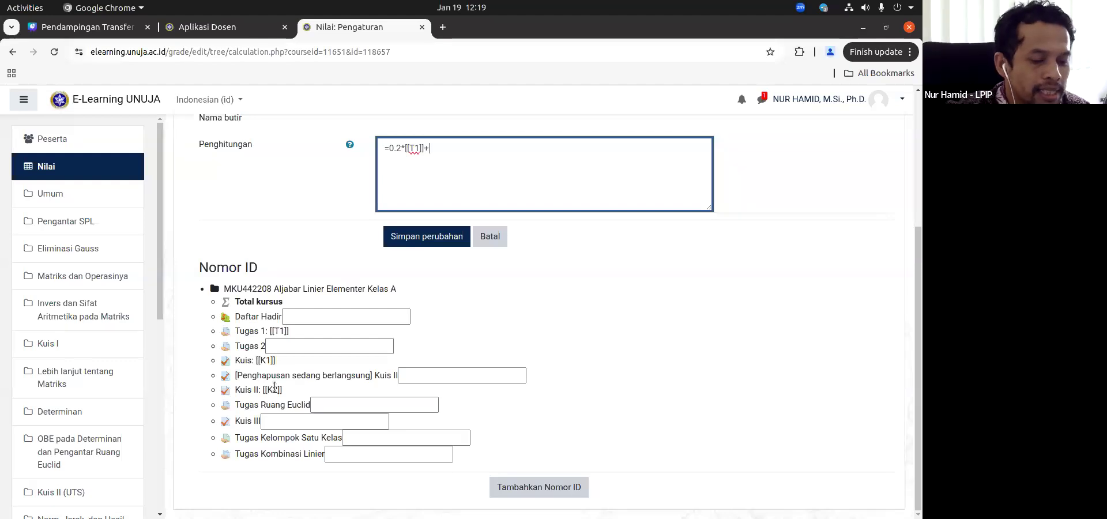
pyautogui.write('0.4*')
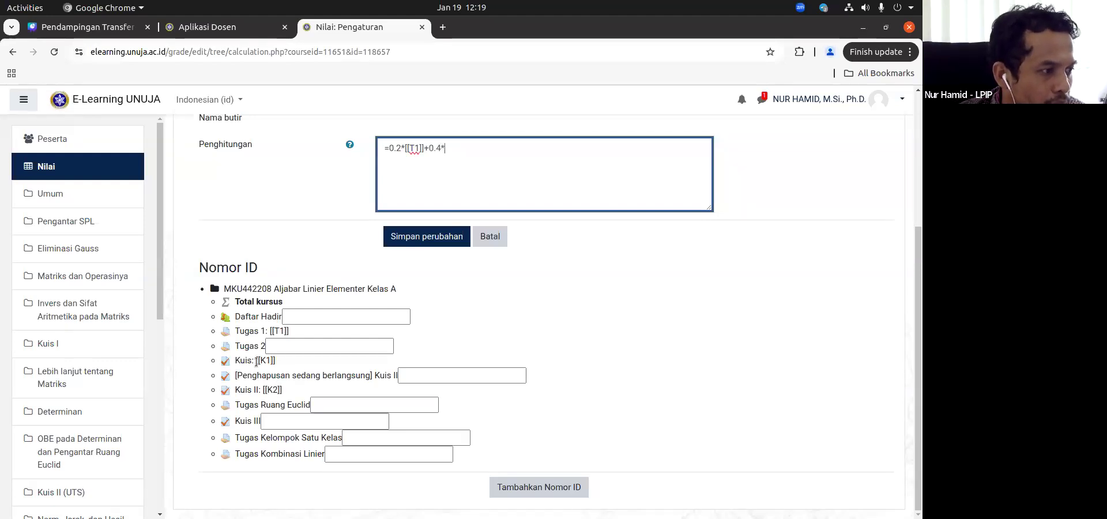
pyautogui.moveTo(256, 360); pyautogui.dragTo(405, 356)
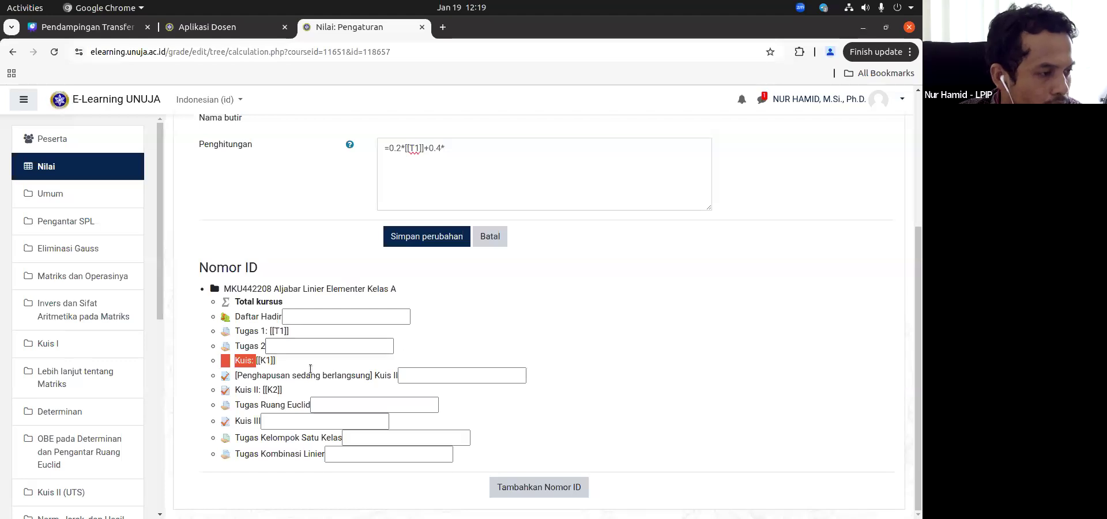
pyautogui.click(258, 360)
pyautogui.moveTo(258, 360); pyautogui.dragTo(277, 361)
pyautogui.hotkey('ctrl', 'c')
pyautogui.click(466, 158)
pyautogui.hotkey('ctrl', 'v')
# Step: Complete the Total kursus calculation with the second quiz term +0.4*[[K2]] and save the changes
pyautogui.write('+')
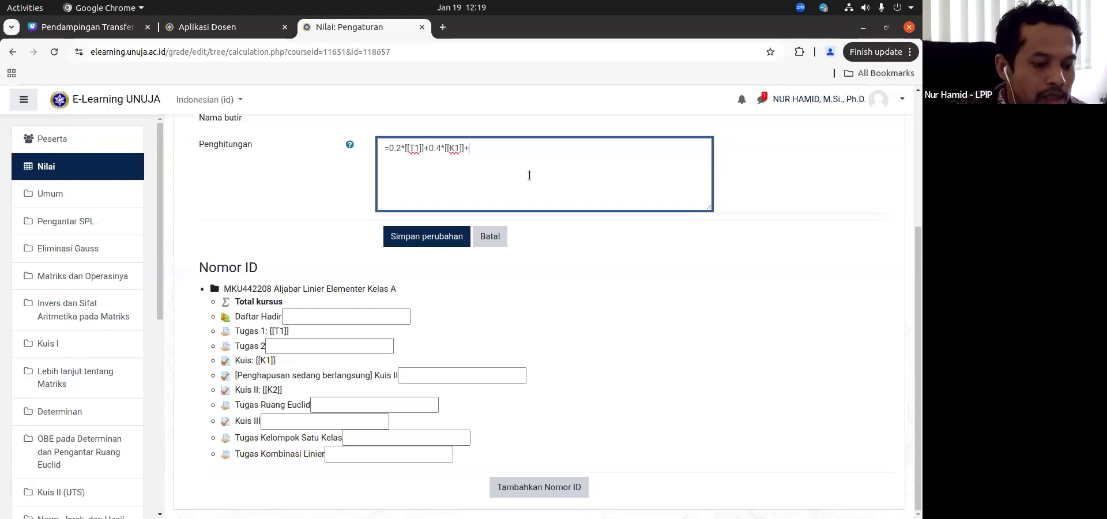
pyautogui.write('0.4*')
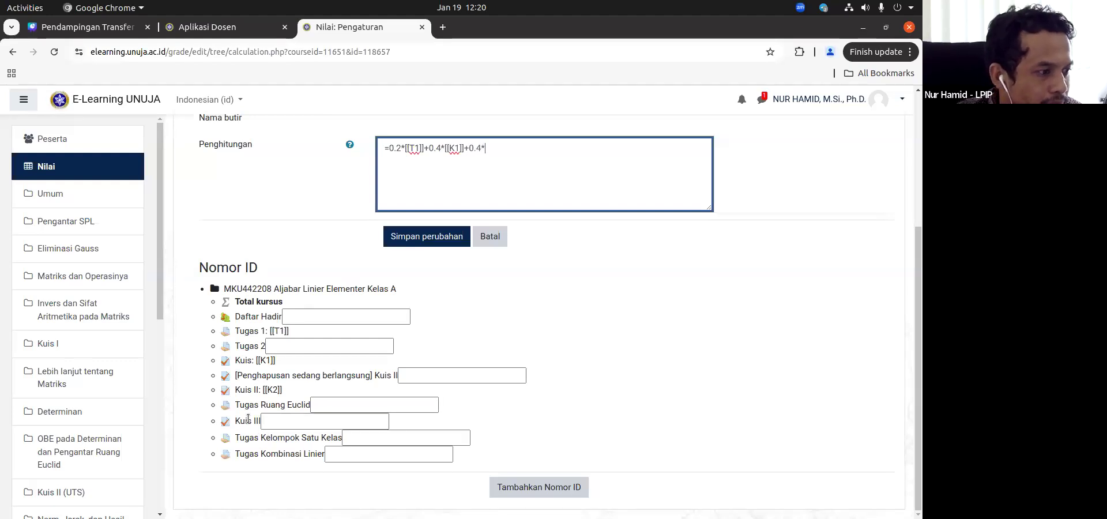
pyautogui.moveTo(263, 391); pyautogui.dragTo(283, 390)
pyautogui.hotkey('ctrl', 'c')
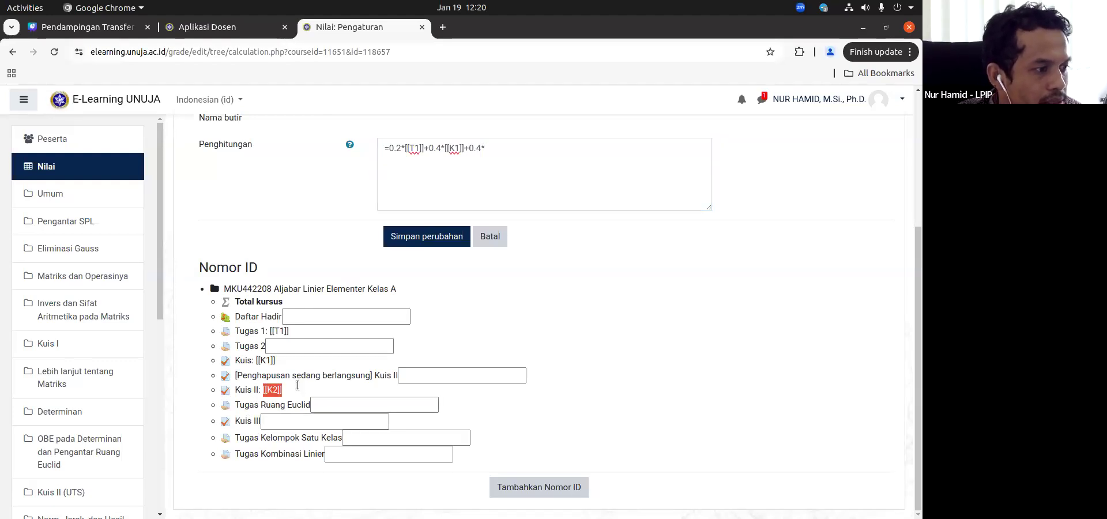
pyautogui.click(509, 153)
pyautogui.hotkey('ctrl', 'v')
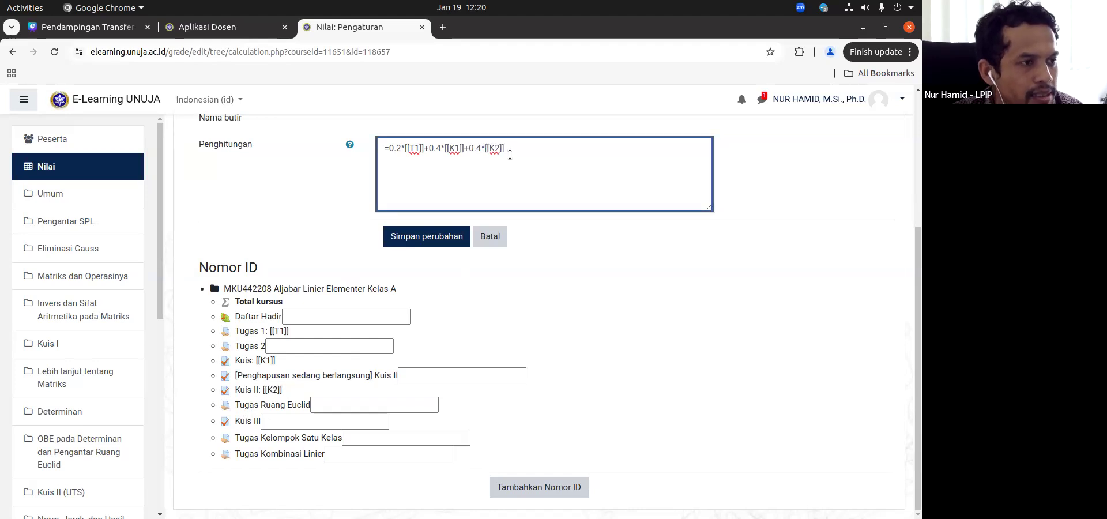
pyautogui.click(428, 240)
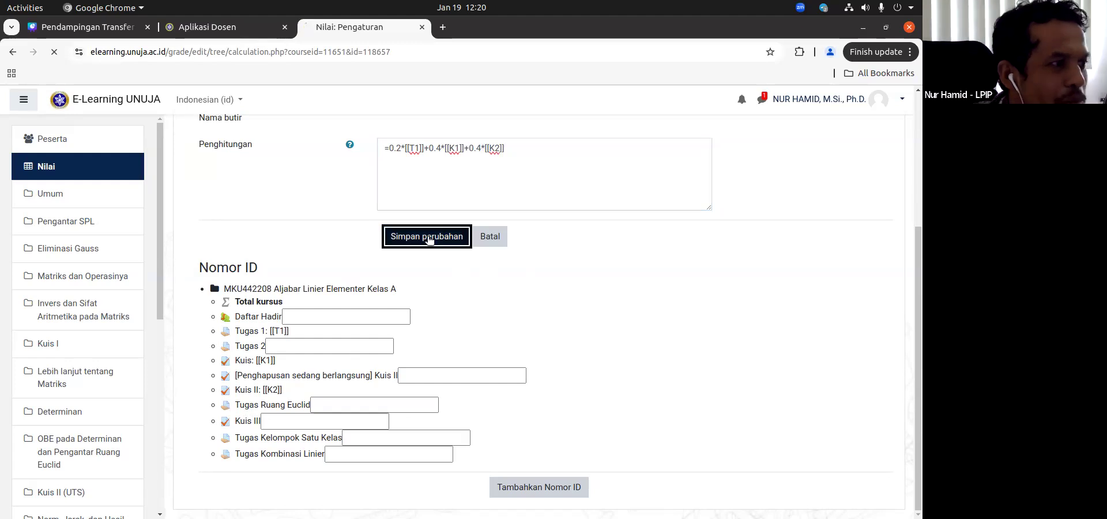
pyautogui.click(542, 299)
# Step: Review the recalculated Total kursus grades of the students in the grader report
pyautogui.scroll(-7, 554, 304)
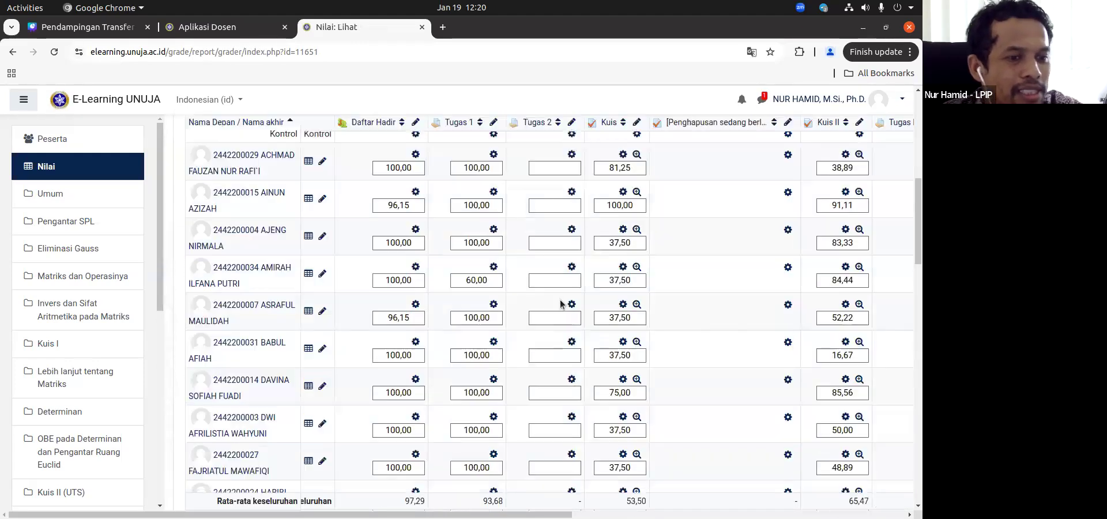
pyautogui.hscroll(10, 563, 304)
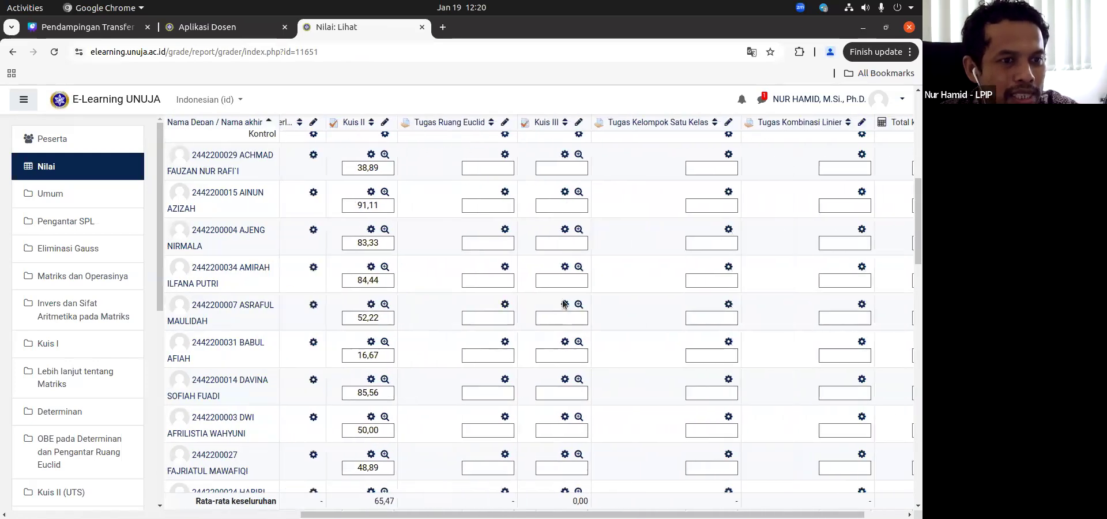
pyautogui.scroll(1, 847, 218)
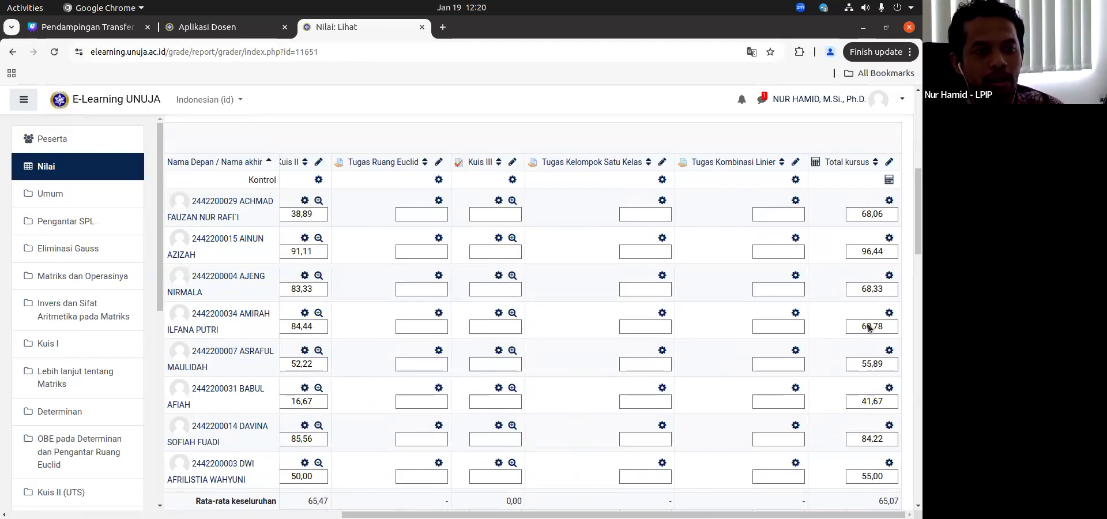
pyautogui.scroll(-2, 868, 327)
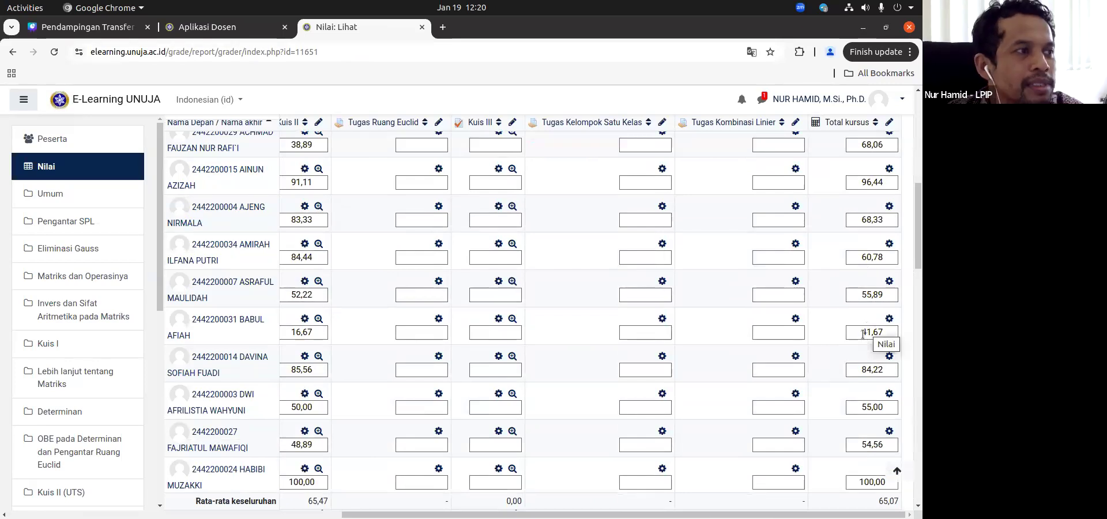
# Step: Switch to Aplikasi Dosen and list the classes taught in 2024/2025 Ganjil
pyautogui.click(233, 30)
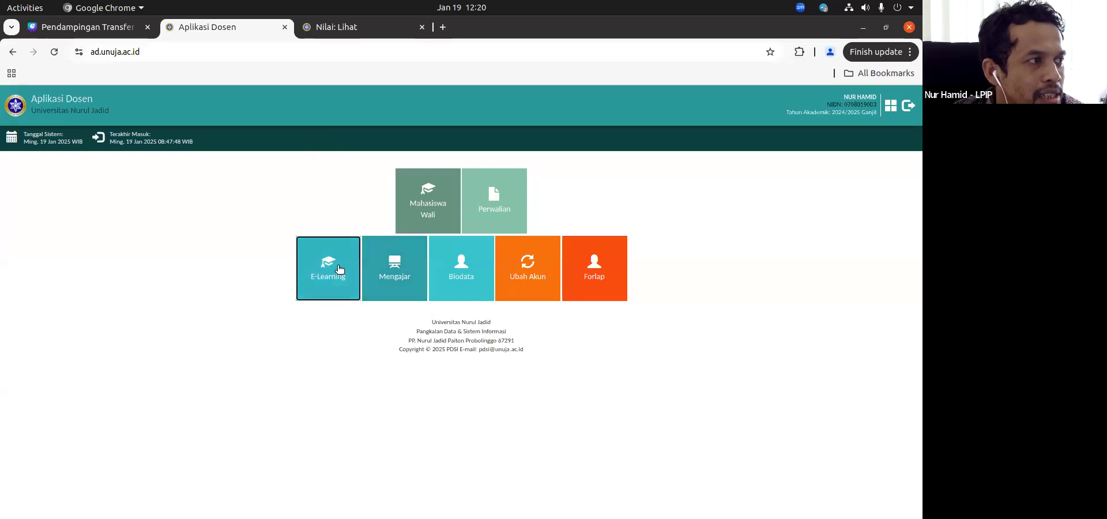
pyautogui.click(386, 275)
pyautogui.click(646, 202)
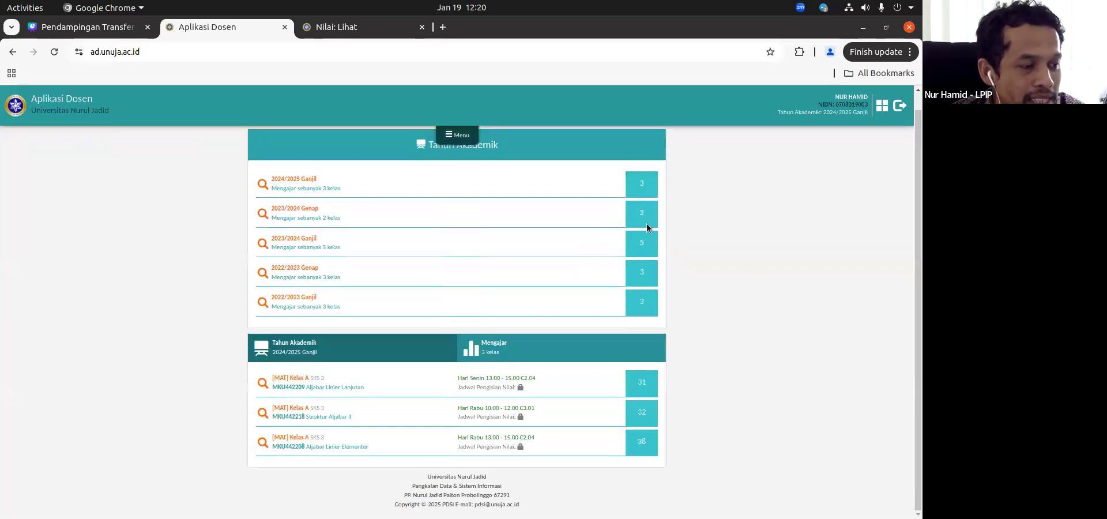
# Step: Check the course in the E-Learning grader report, open Aljabar Linier Elementer Kelas A's grade sheet in Aplikasi Dosen, and request its E-Learning grades
pyautogui.click(358, 27)
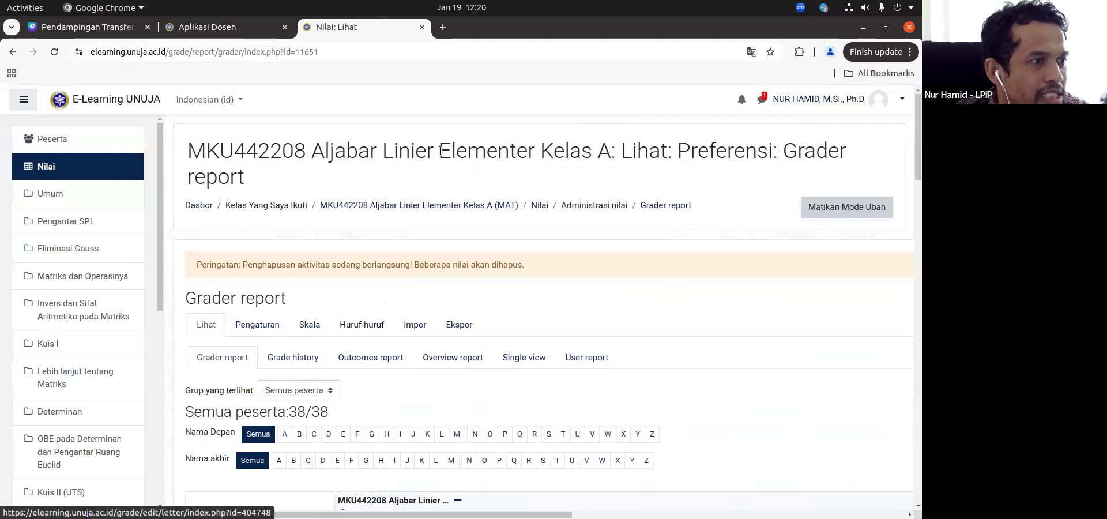
pyautogui.click(219, 27)
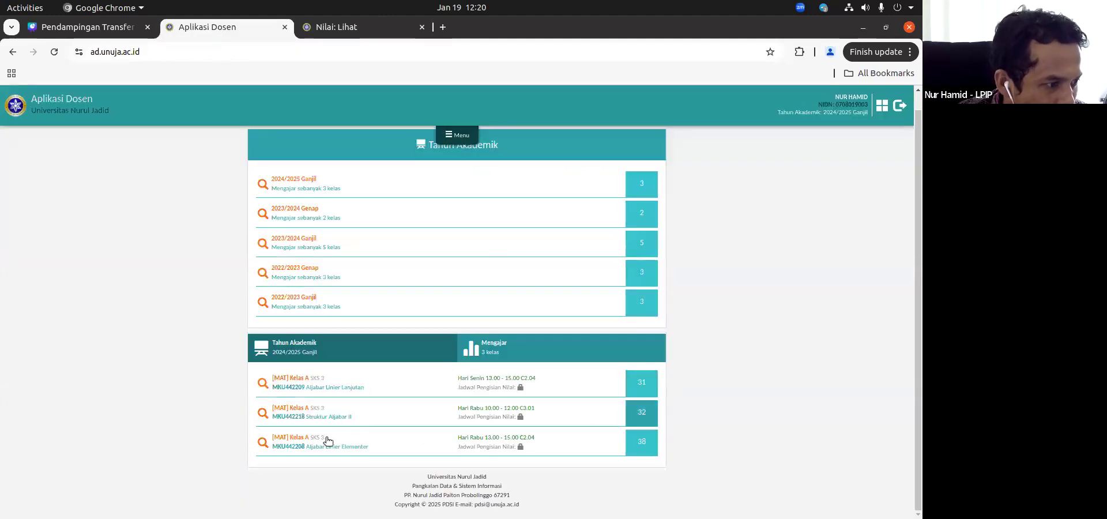
pyautogui.click(641, 442)
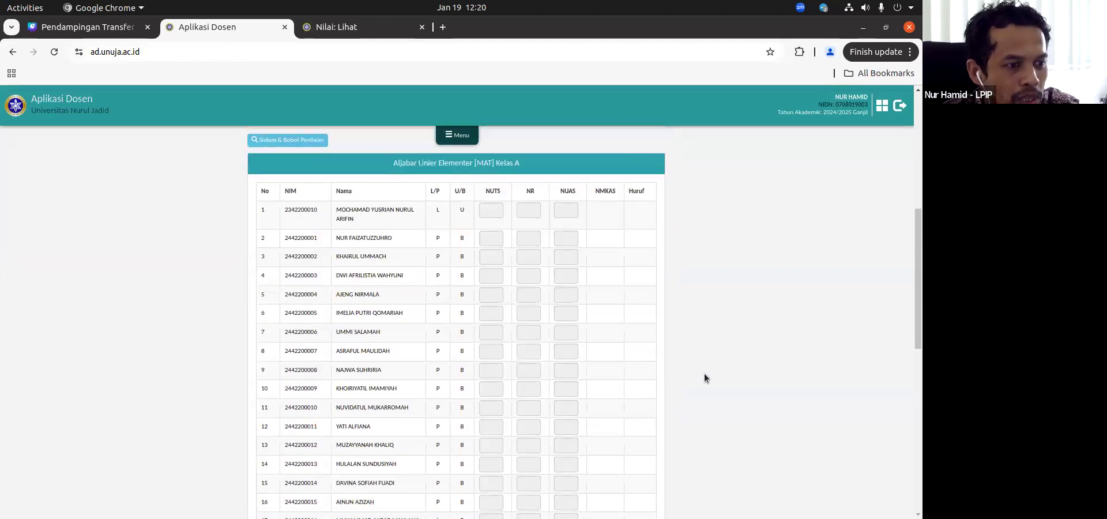
pyautogui.scroll(-8, 704, 373)
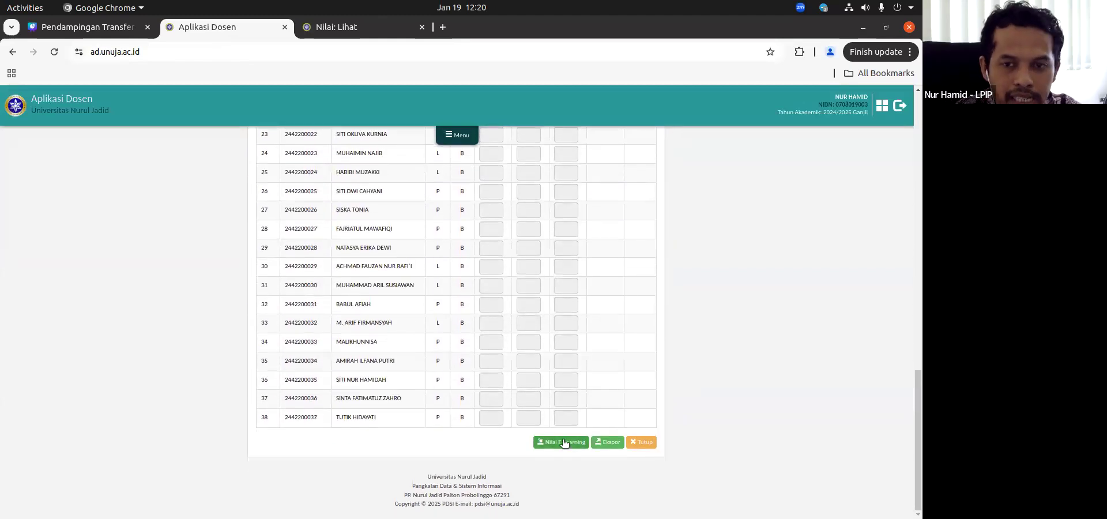
pyautogui.click(563, 445)
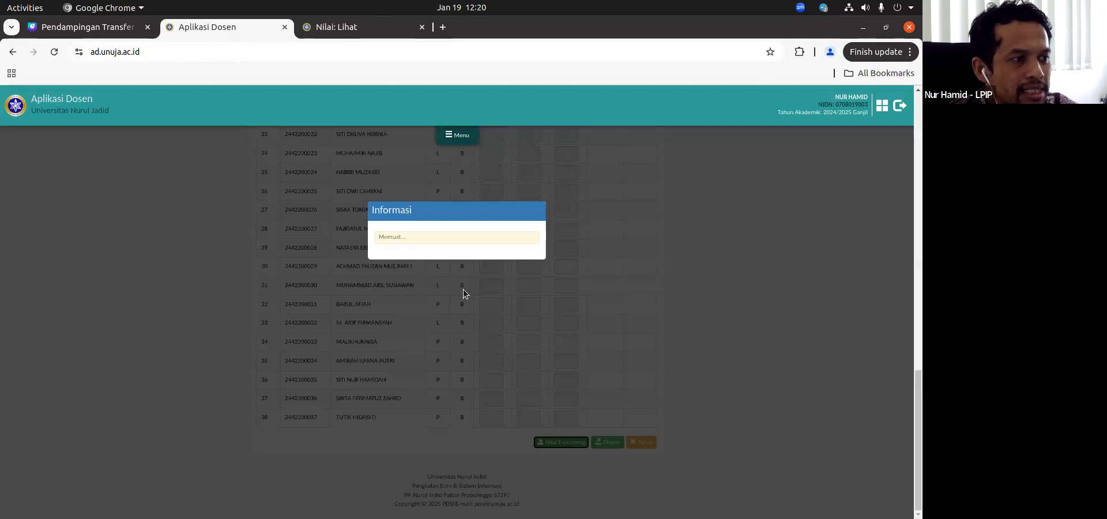
# Step: Review the imported E-Learning grades of all students in the Aljabar Linier Elementer Kelas A grade sheet
pyautogui.scroll(3, 571, 307)
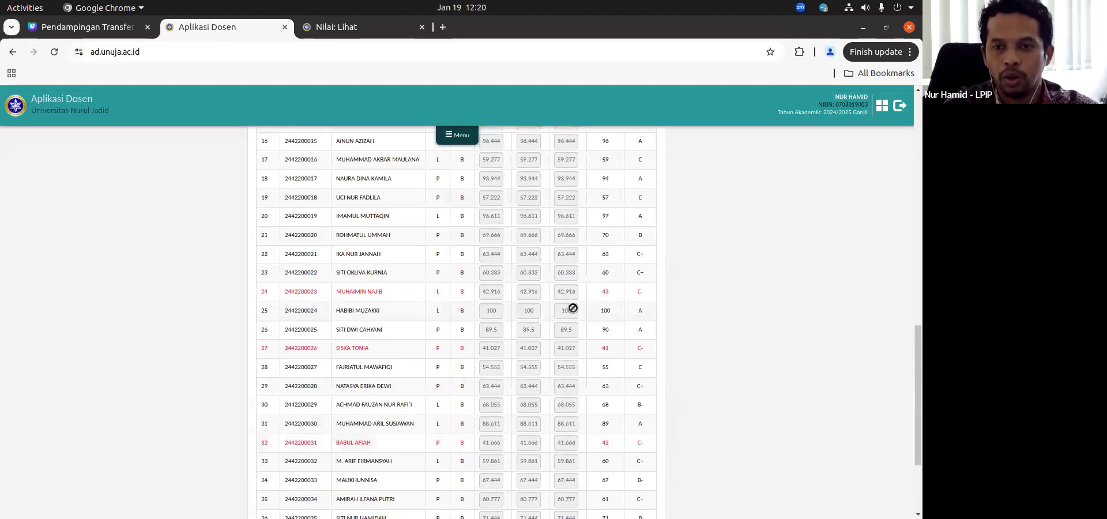
pyautogui.scroll(-3, 573, 308)
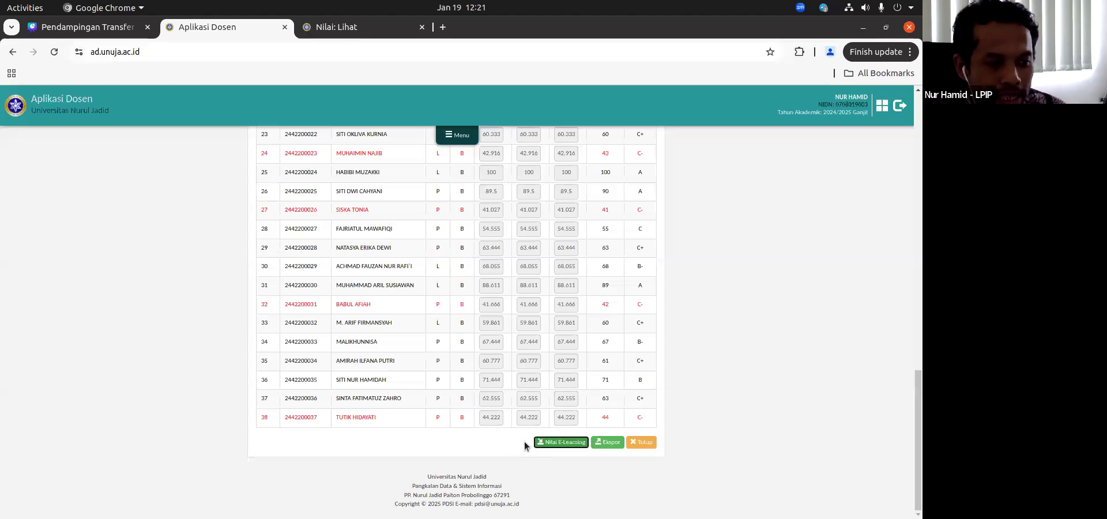
pyautogui.scroll(5, 525, 444)
pyautogui.scroll(-5, 529, 450)
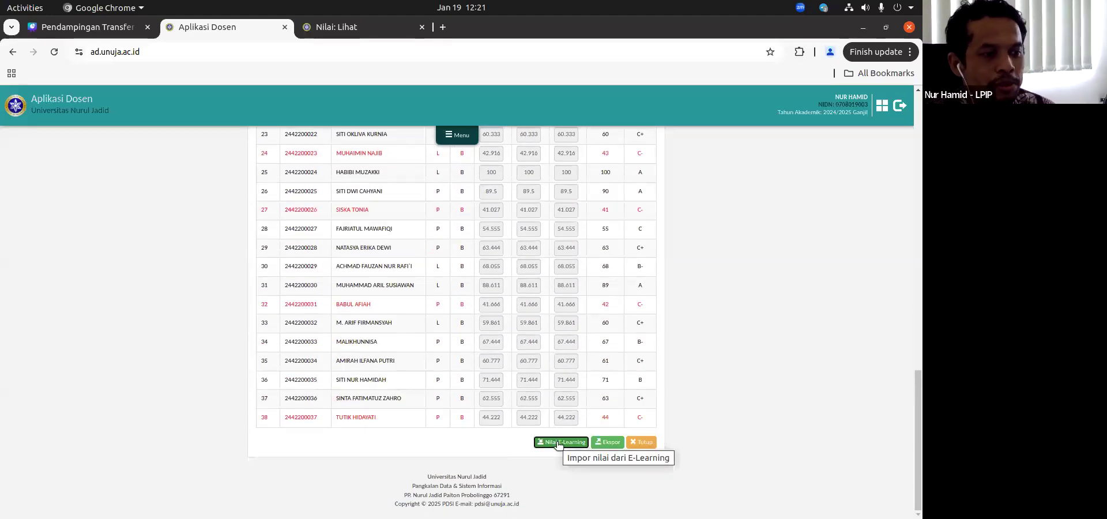
pyautogui.scroll(10, 560, 432)
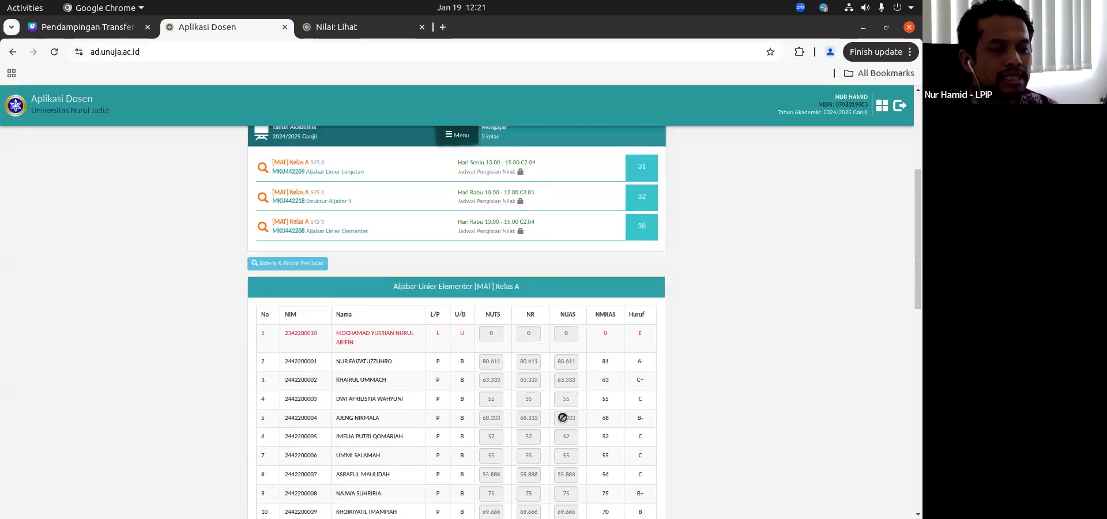
pyautogui.scroll(-2, 563, 417)
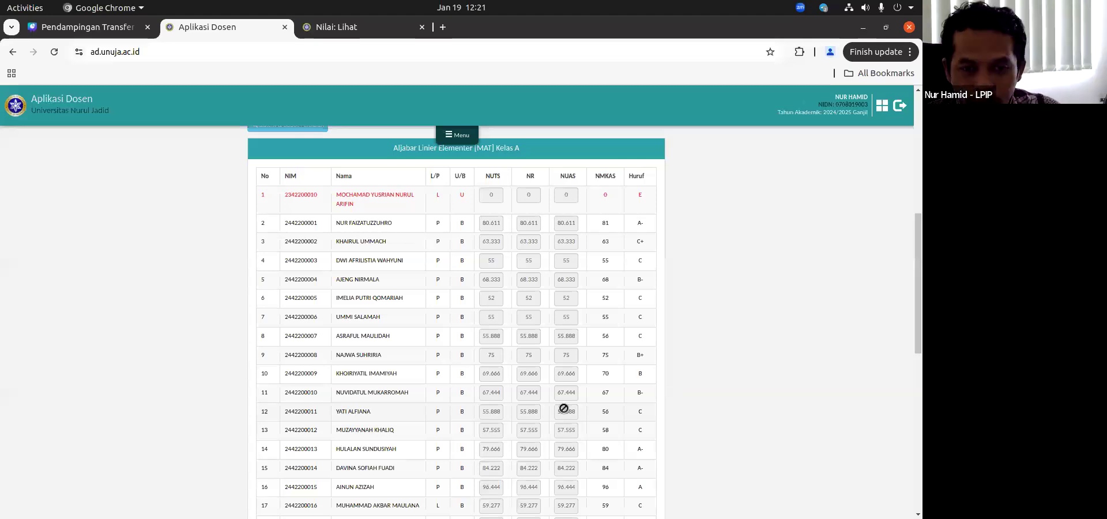
# Step: Switch to the E-Learning grader report and check the students' Total kursus grades against the imported ones
pyautogui.hotkey('ctrl', 'Tab')
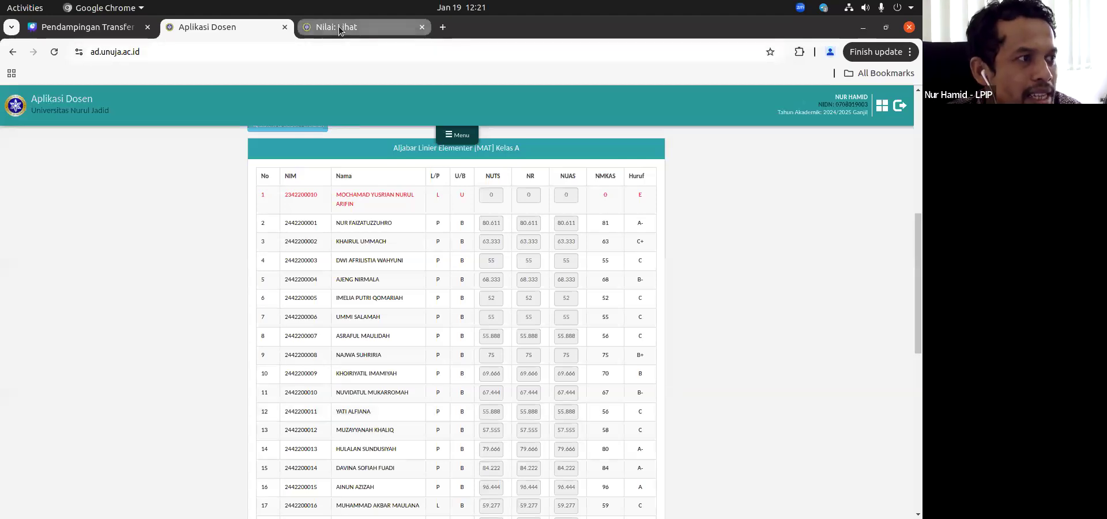
pyautogui.scroll(-1, 597, 353)
pyautogui.hscroll(10, 735, 307)
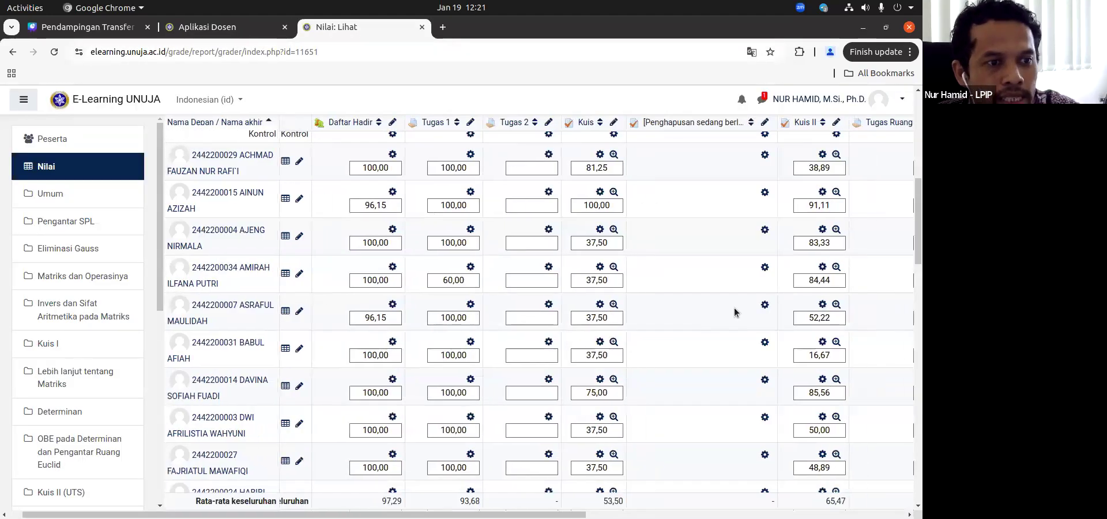
pyautogui.hscroll(2, 759, 306)
pyautogui.scroll(1, 759, 306)
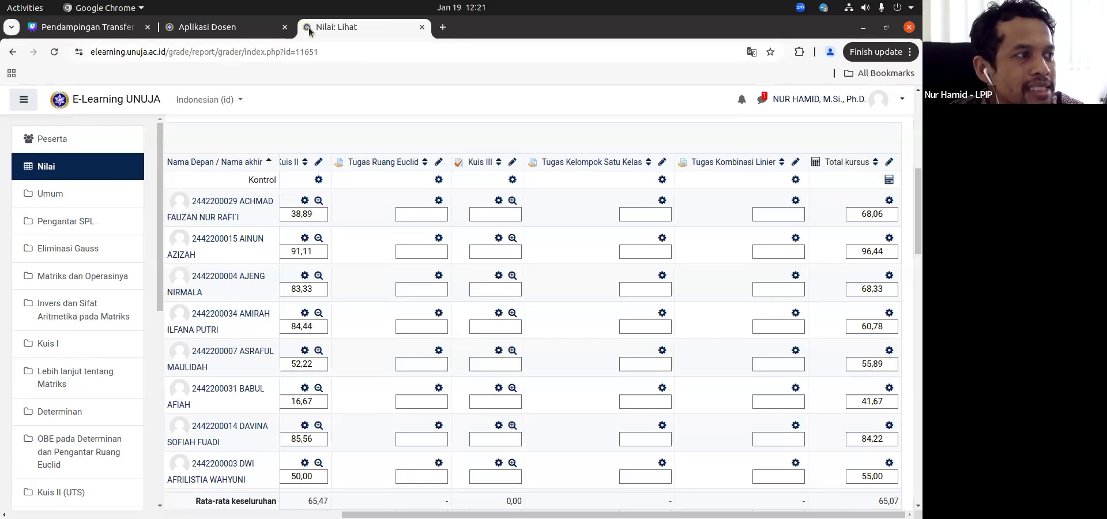
# Step: Return to Aplikasi Dosen and look over the class's grade sheet and the 2024/2025 Ganjil class list
pyautogui.click(214, 32)
pyautogui.scroll(-5, 581, 317)
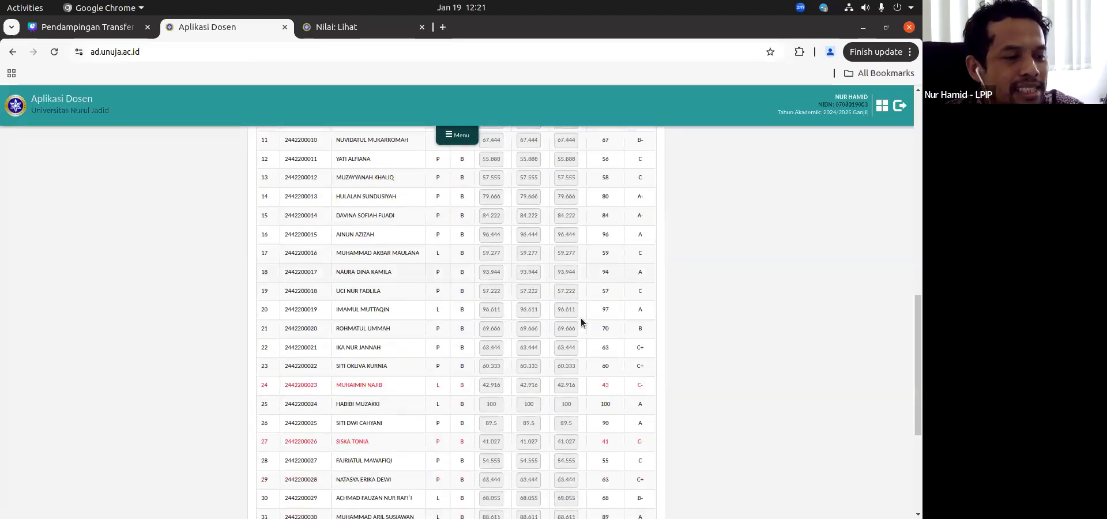
pyautogui.scroll(8, 580, 318)
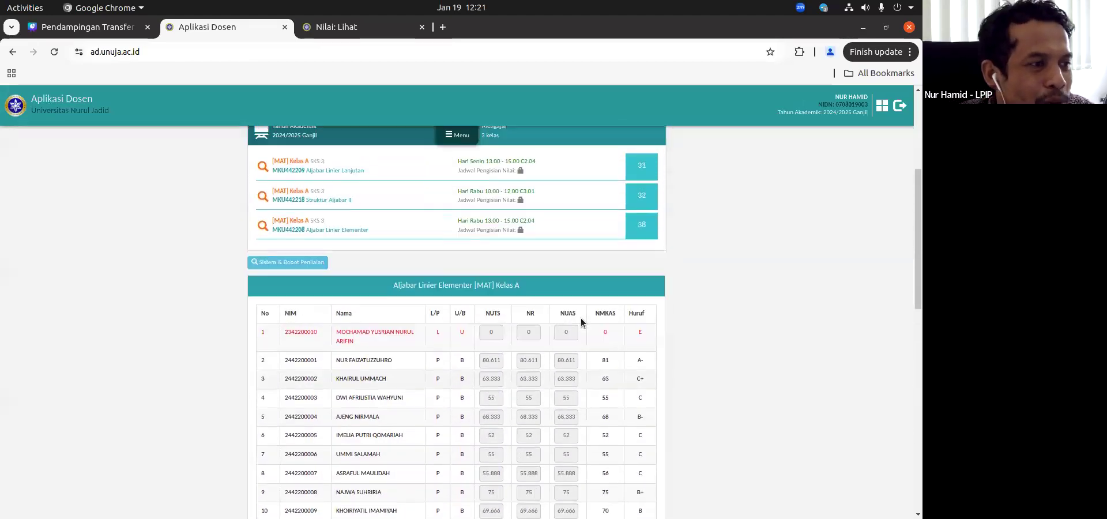
pyautogui.scroll(2, 583, 322)
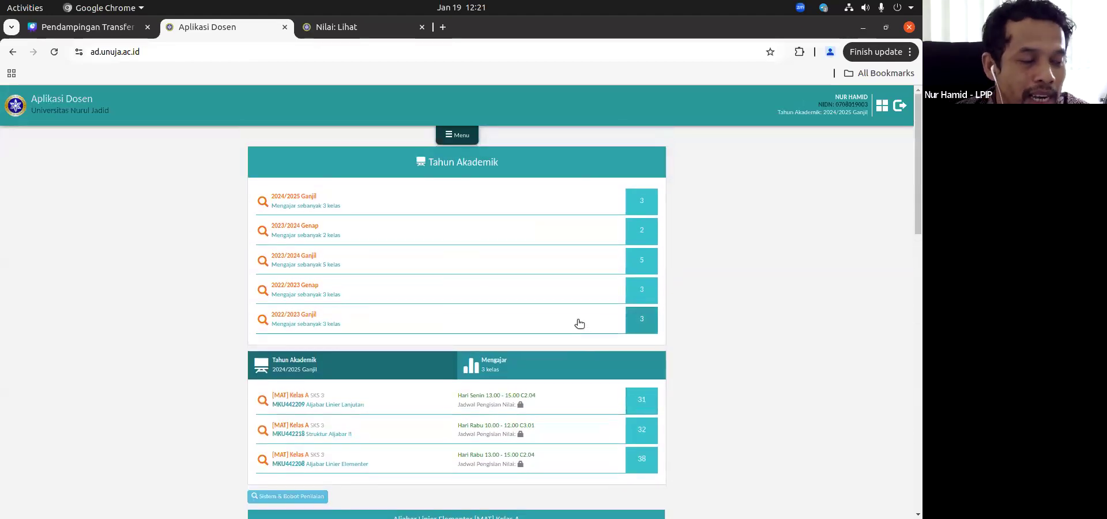
pyautogui.scroll(-3, 580, 323)
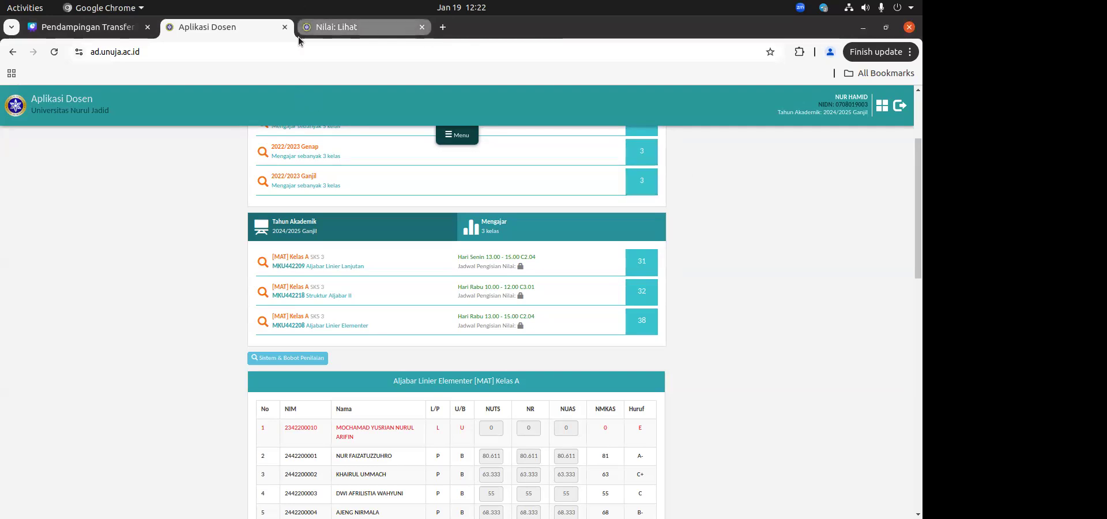
# Step: Switch to E-Learning, reload the Aljabar Linier Elementer Kelas A grader report, and look over its grade columns
pyautogui.moveTo(359, 30)
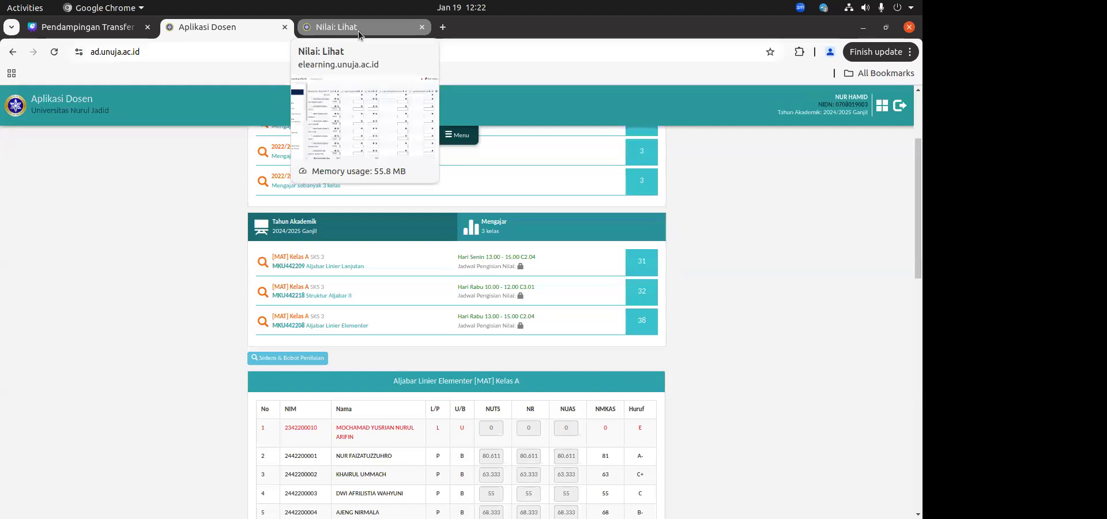
pyautogui.click(358, 30)
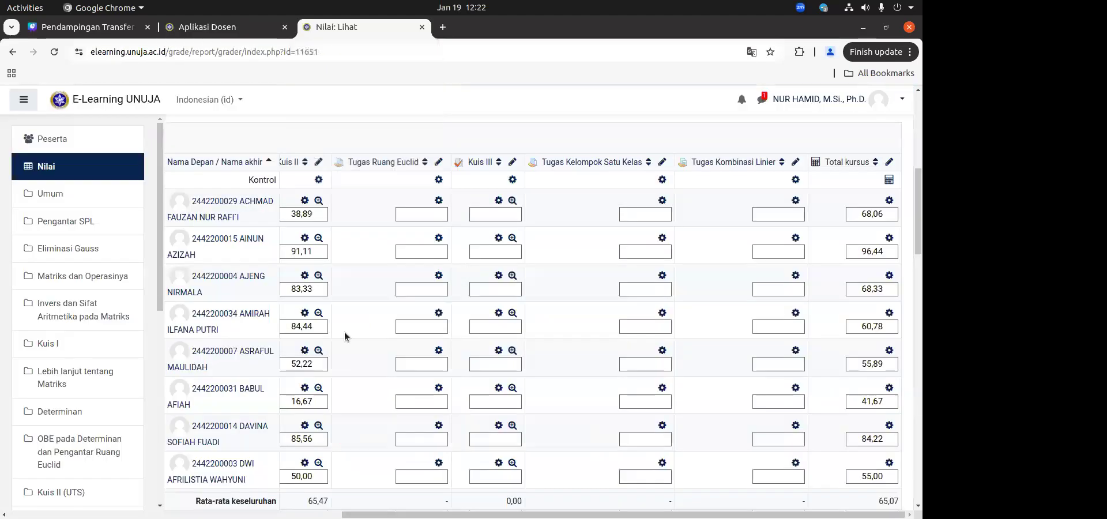
pyautogui.click(86, 168)
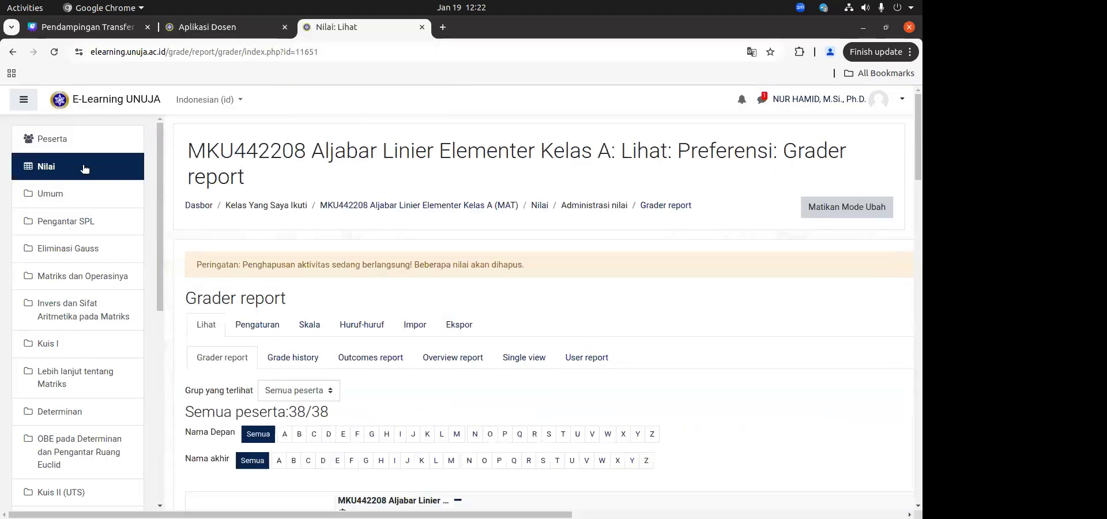
pyautogui.scroll(-8, 365, 261)
pyautogui.scroll(4, 365, 261)
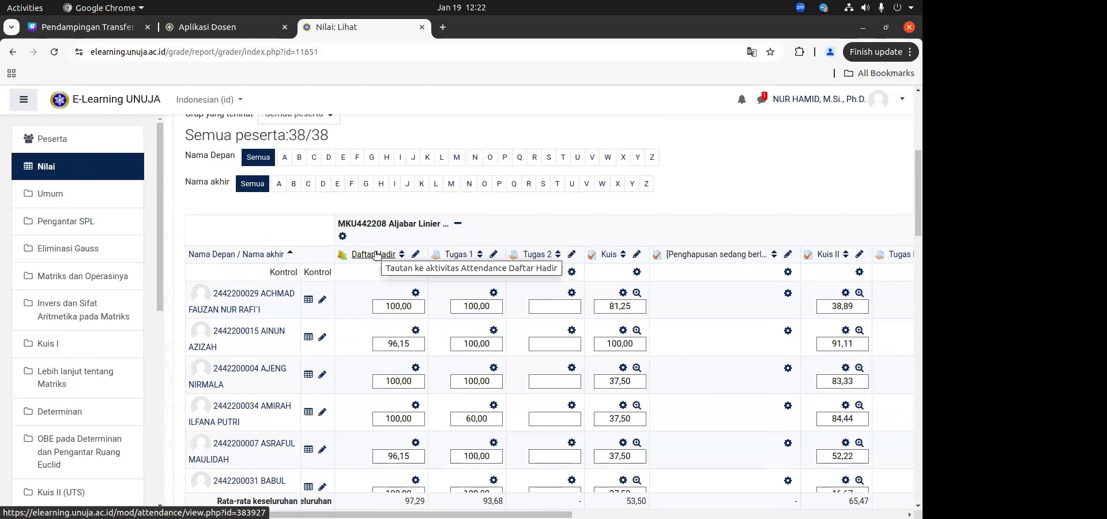
pyautogui.scroll(-3, 684, 247)
pyautogui.scroll(5, 682, 250)
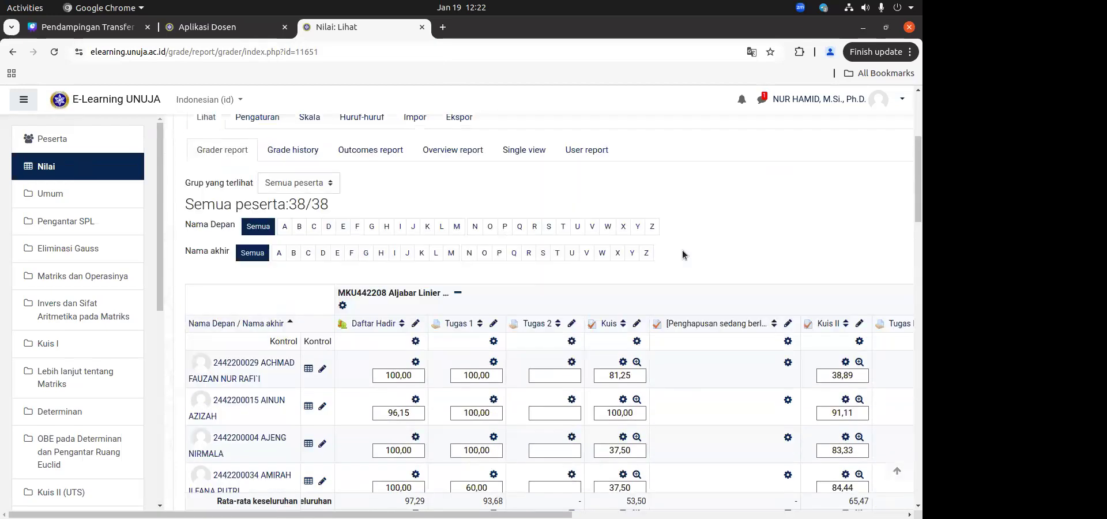
# Step: Turn off editing mode in the Aljabar Linier Elementer Kelas A grader report and reload the report
pyautogui.click(77, 164)
pyautogui.click(821, 207)
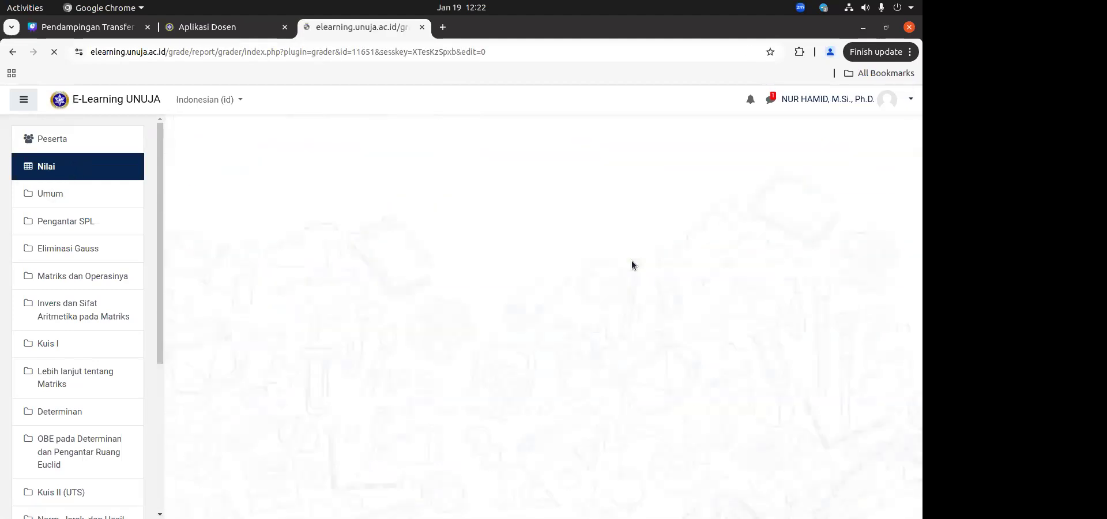
pyautogui.scroll(-5, 482, 285)
pyautogui.scroll(6, 370, 231)
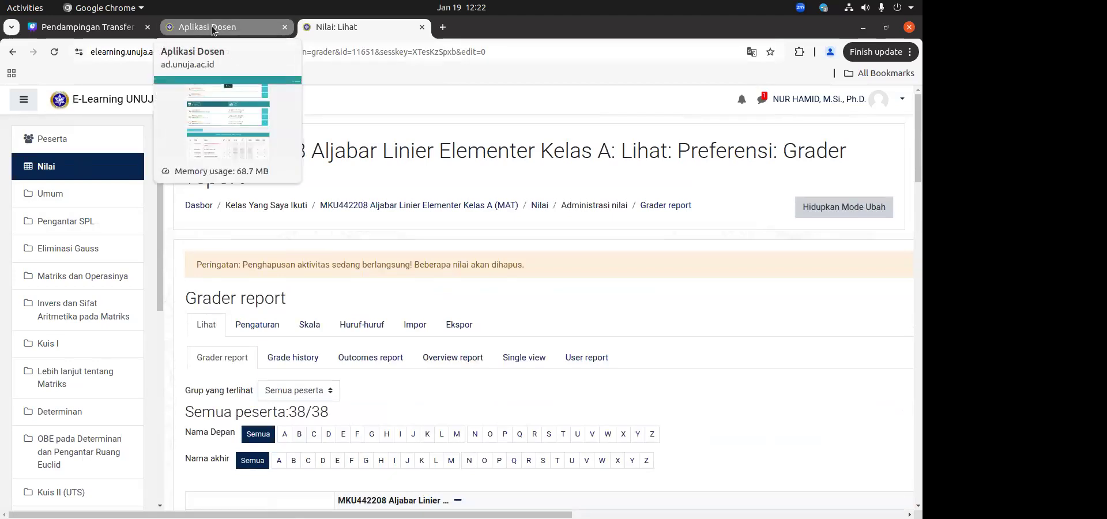
pyautogui.scroll(-5, 467, 269)
pyautogui.scroll(5, 354, 244)
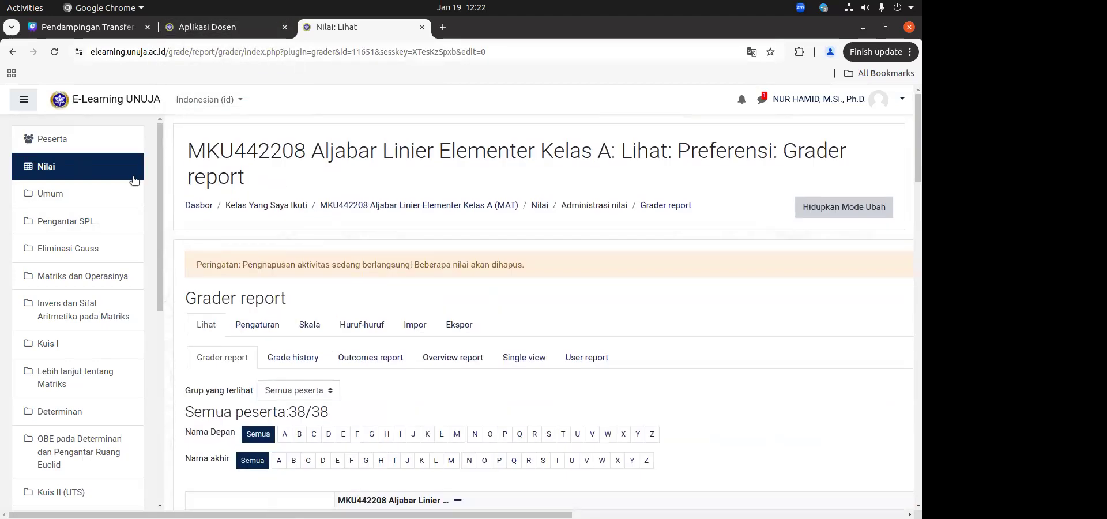
pyautogui.click(107, 167)
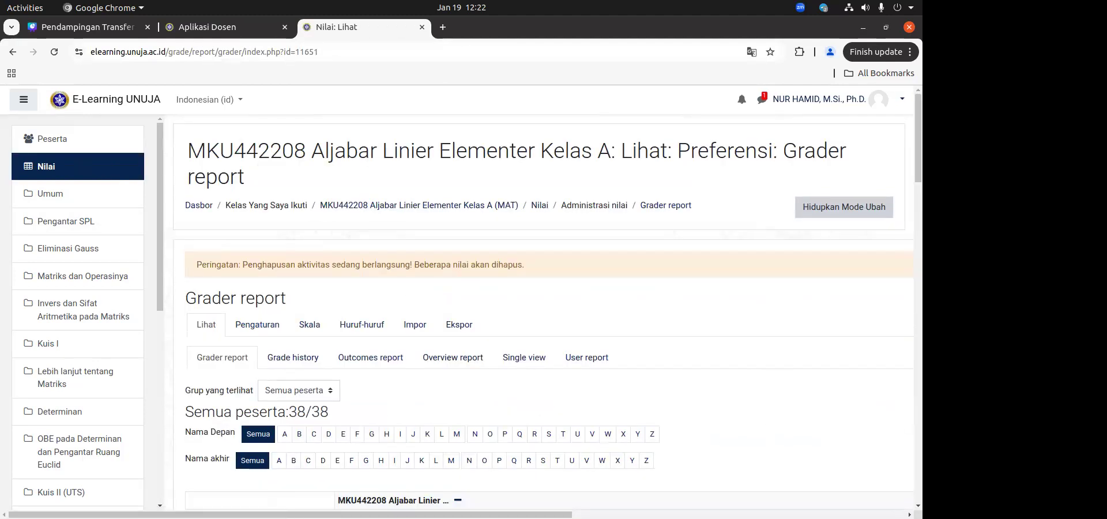
pyautogui.scroll(-5, 334, 269)
pyautogui.scroll(5, 334, 268)
# Step: Check the class list in Aplikasi Dosen, then open the grader report of MKU442218 Struktur Aljabar II Kelas A from the E-Learning dashboard
pyautogui.click(228, 27)
pyautogui.scroll(3, 500, 282)
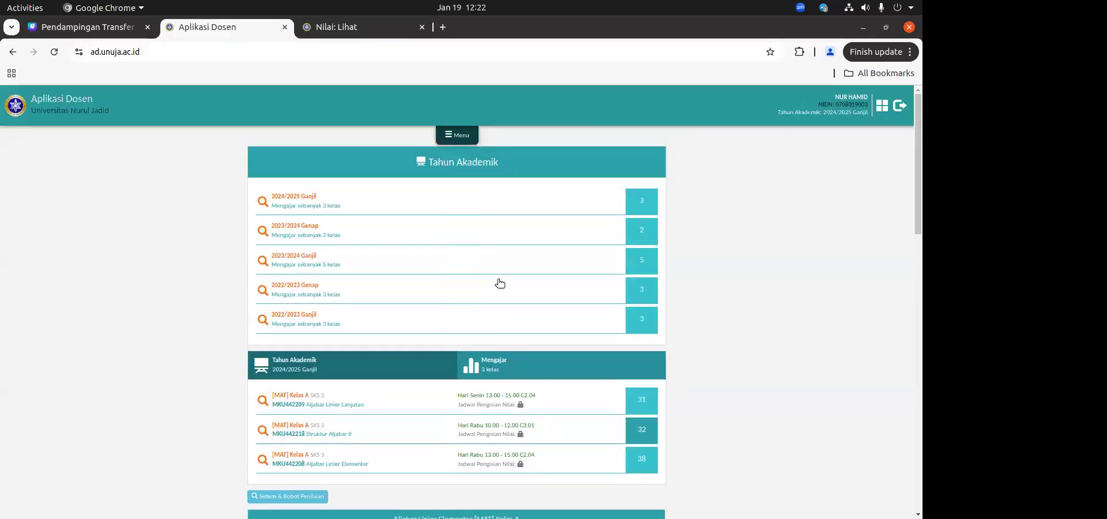
pyautogui.click(346, 27)
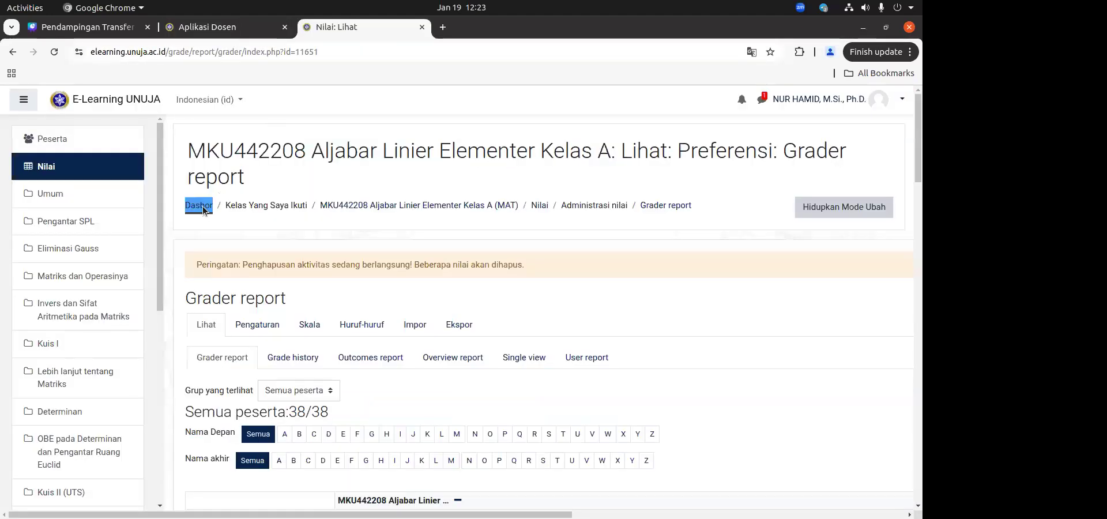
pyautogui.click(203, 206)
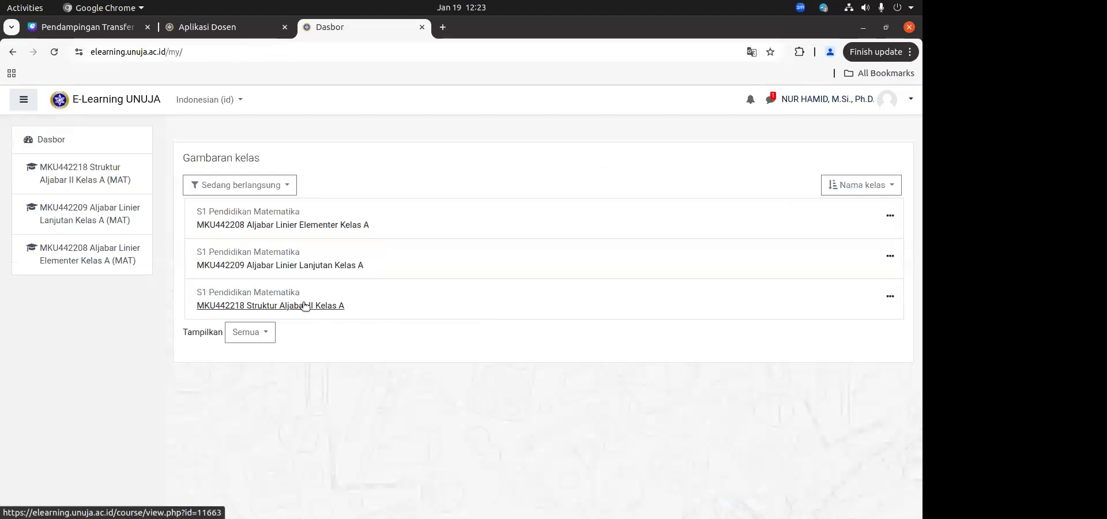
pyautogui.click(305, 306)
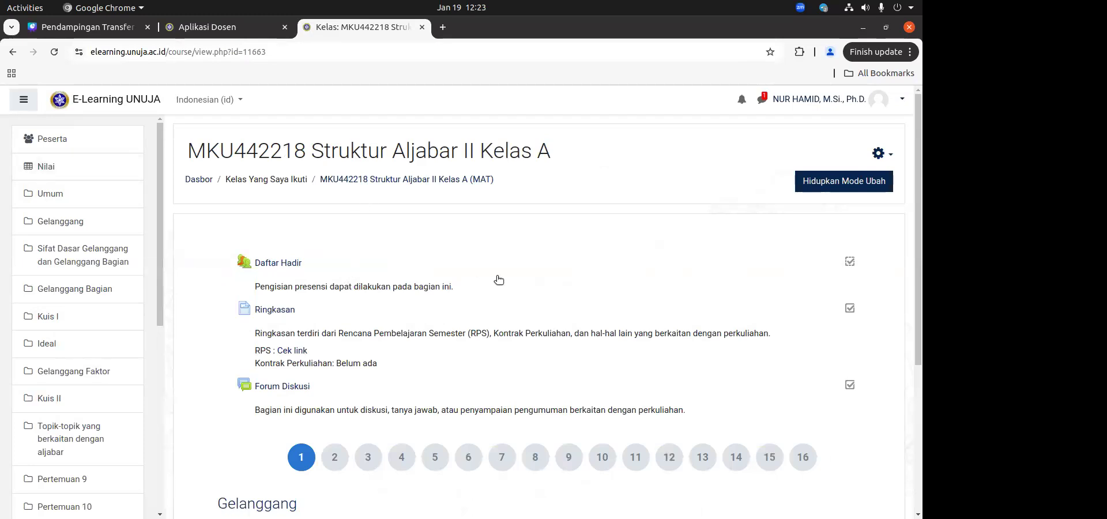
pyautogui.click(64, 166)
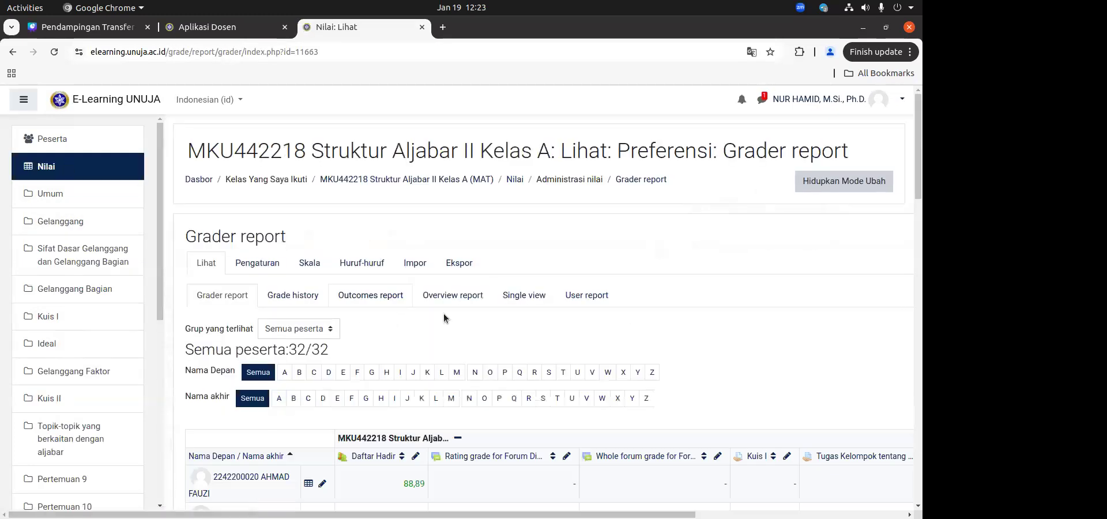
# Step: Examine the attendance, quiz, group assignment, UAS and Total kursus columns in the Struktur Aljabar II Kelas A grader report
pyautogui.scroll(-6, 444, 316)
pyautogui.scroll(2, 486, 310)
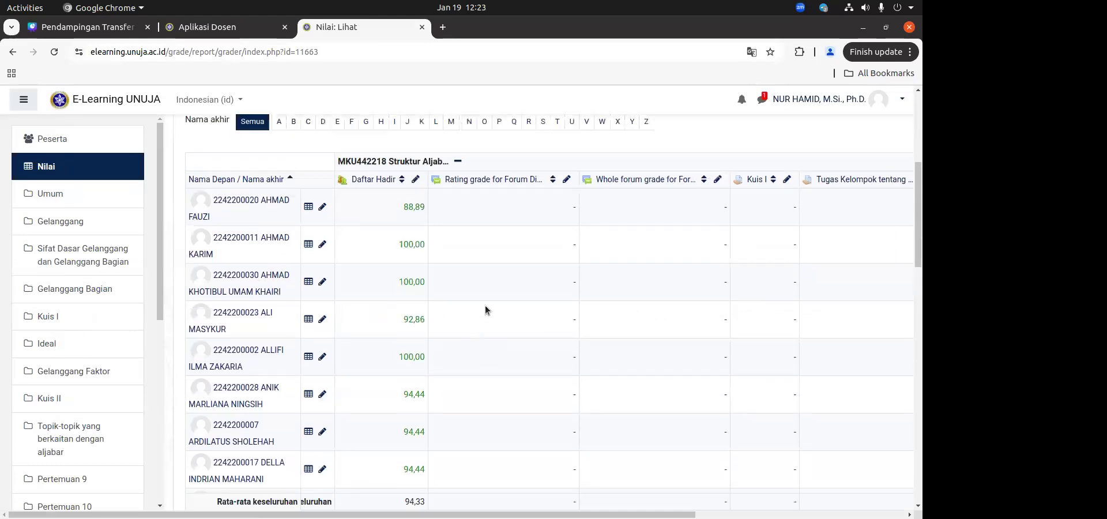
pyautogui.hscroll(3, 486, 309)
pyautogui.hscroll(3, 485, 310)
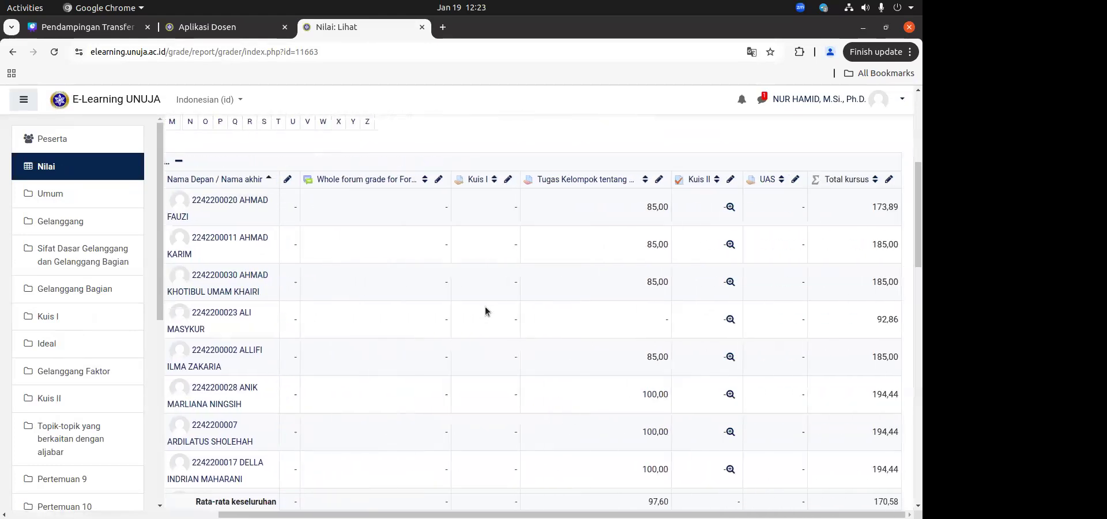
pyautogui.hscroll(-7, 486, 311)
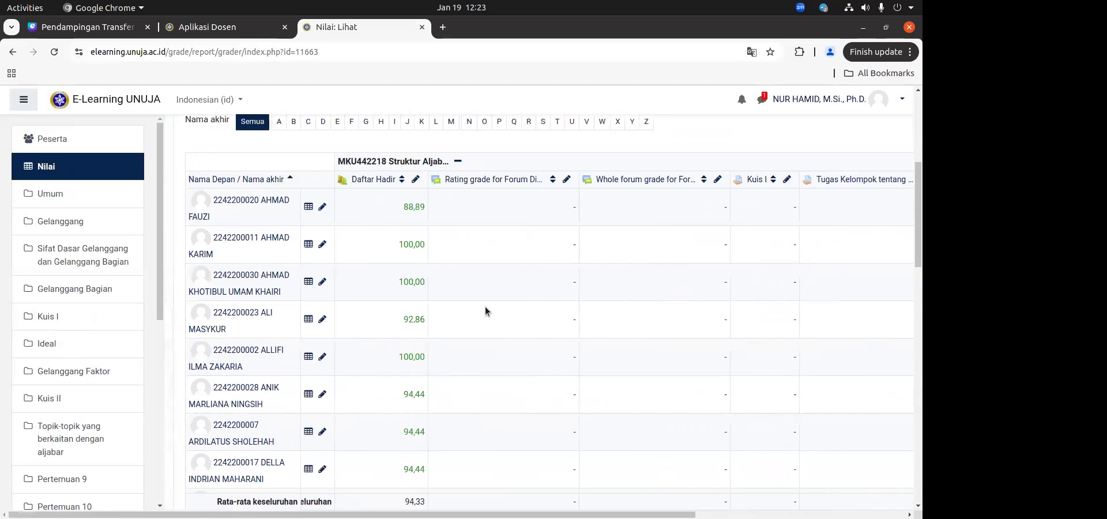
pyautogui.hscroll(6, 485, 312)
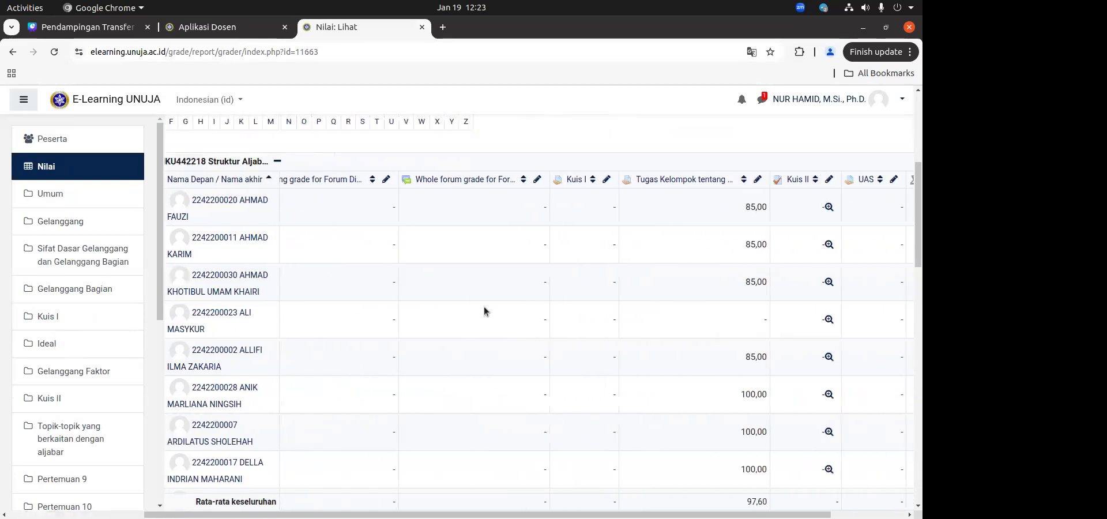
pyautogui.hscroll(-3, 453, 290)
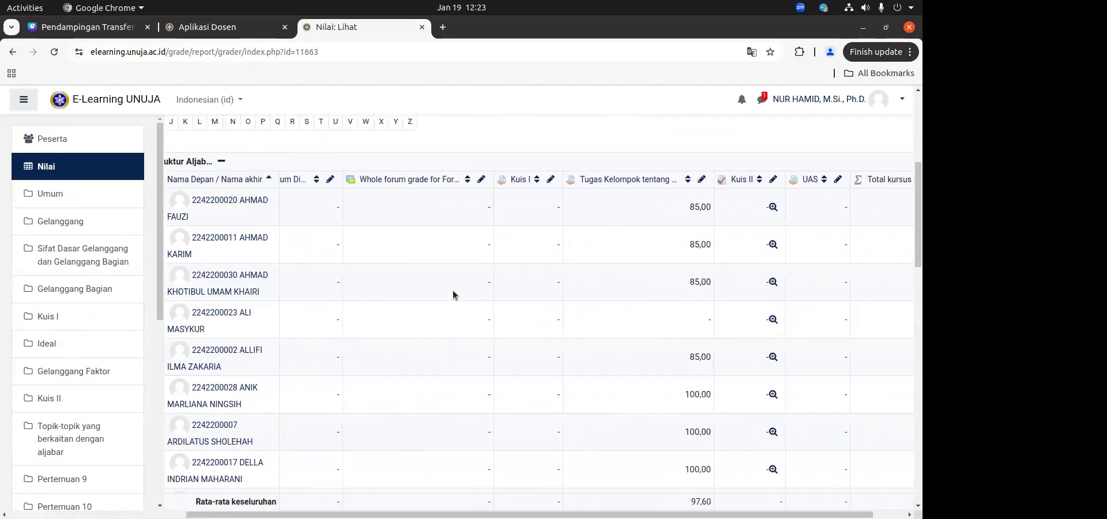
pyautogui.hscroll(-2, 344, 257)
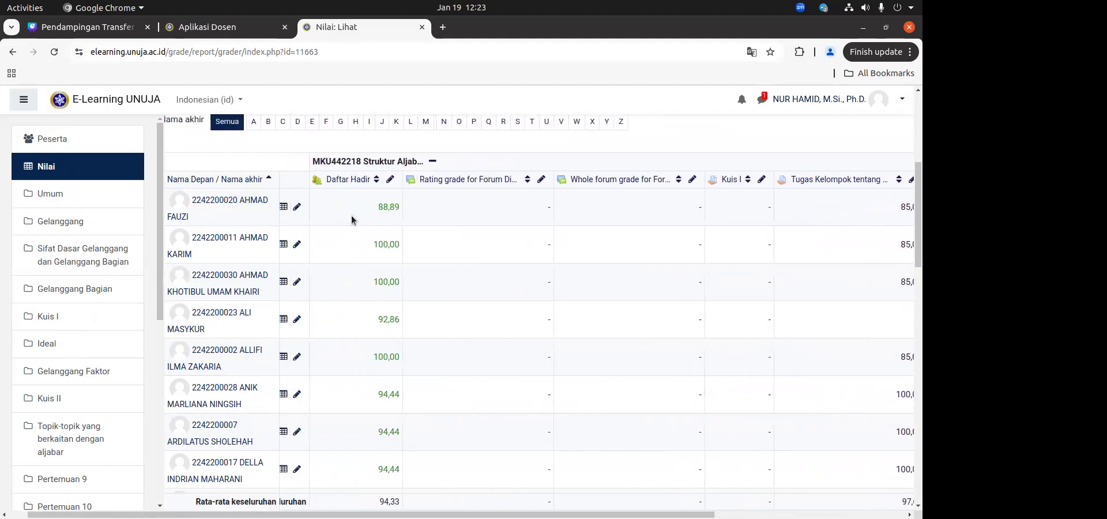
pyautogui.hscroll(3, 371, 206)
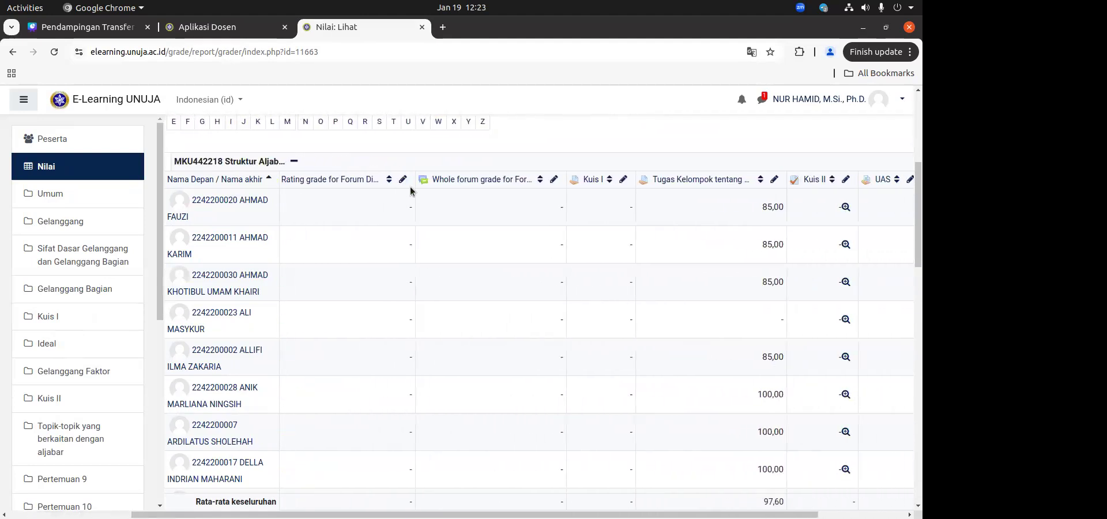
pyautogui.hscroll(3, 511, 195)
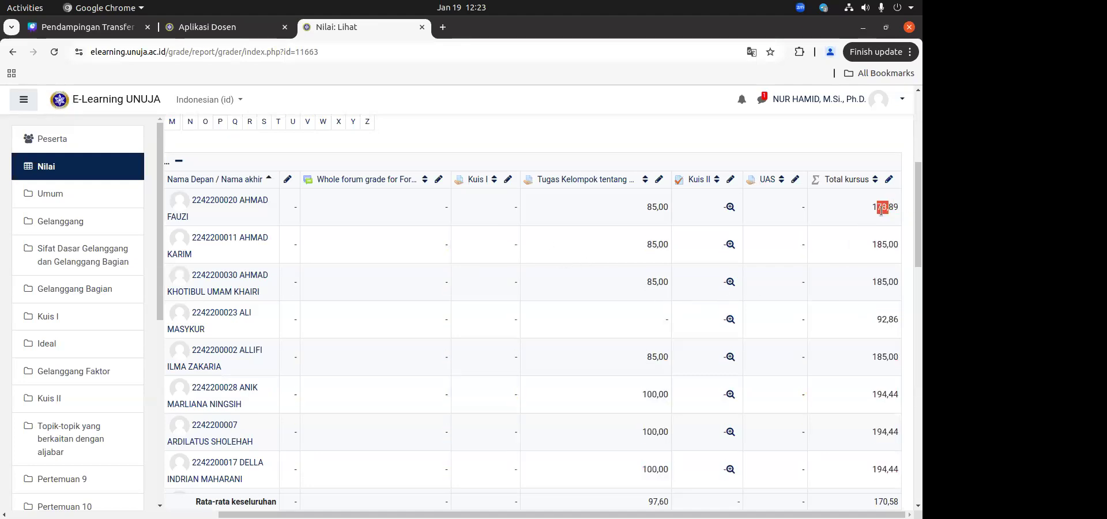
pyautogui.press('Left')
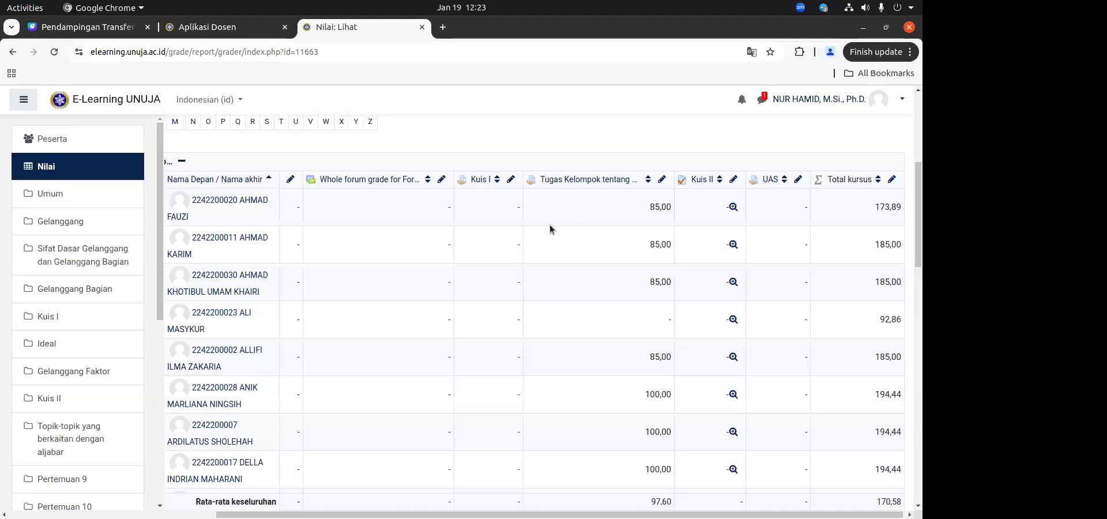
# Step: Compare the Daftar Hadir and Tugas Kelompok grades with the unweighted Total kursus column in the Struktur Aljabar II report
pyautogui.press('Right')
pyautogui.press('Left')
pyautogui.press('Left')
pyautogui.press('Left')
pyautogui.press('Left')
pyautogui.press('Left')
pyautogui.press('Left')
pyautogui.press('Left')
pyautogui.press('Left')
pyautogui.press('Left')
pyautogui.press('Left')
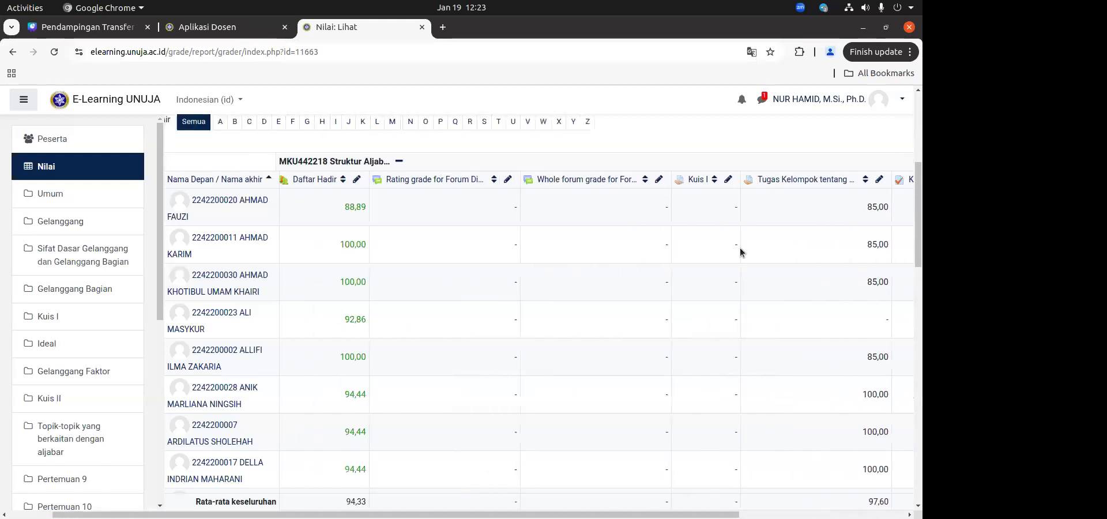
pyautogui.press('Right')
pyautogui.press('Right')
pyautogui.press('Right')
pyautogui.press('Right')
pyautogui.press('Right')
pyautogui.press('Right')
pyautogui.press('Right')
pyautogui.press('Right')
pyautogui.press('Right')
pyautogui.press('Right')
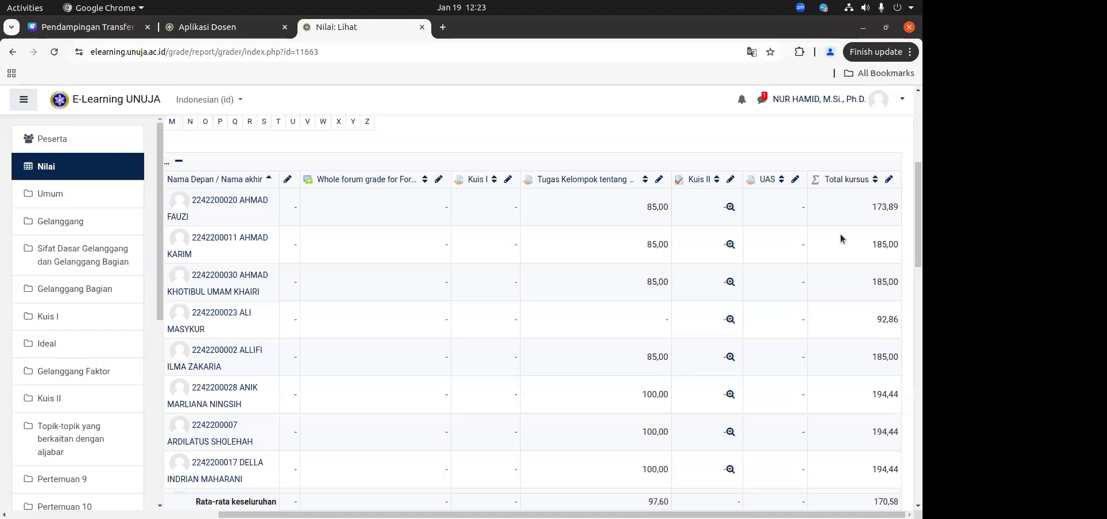
pyautogui.moveTo(867, 203)
pyautogui.mouseDown()
pyautogui.moveTo(905, 213)
pyautogui.moveTo(887, 209)
pyautogui.mouseUp()
pyautogui.click(886, 208)
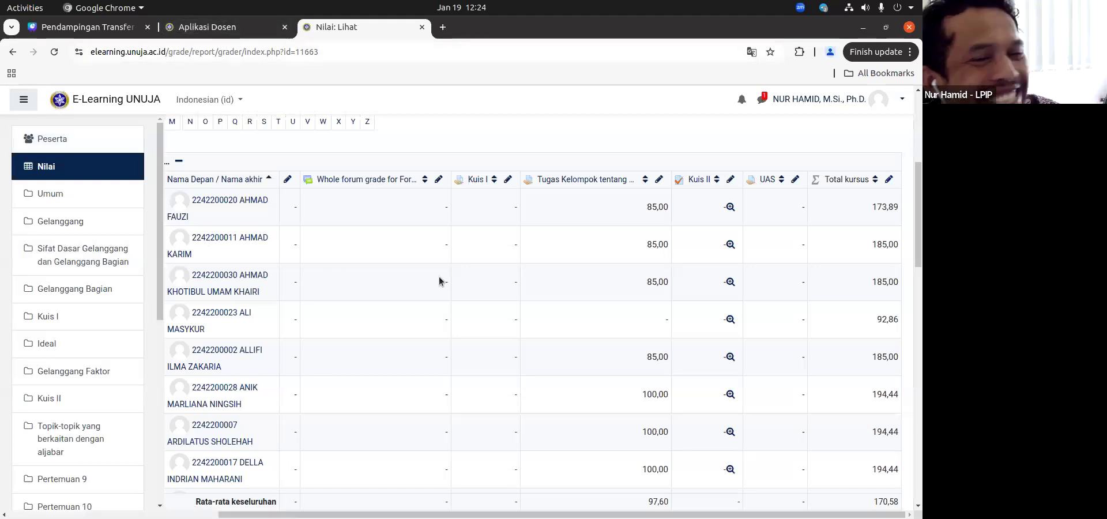
pyautogui.scroll(5, 320, 332)
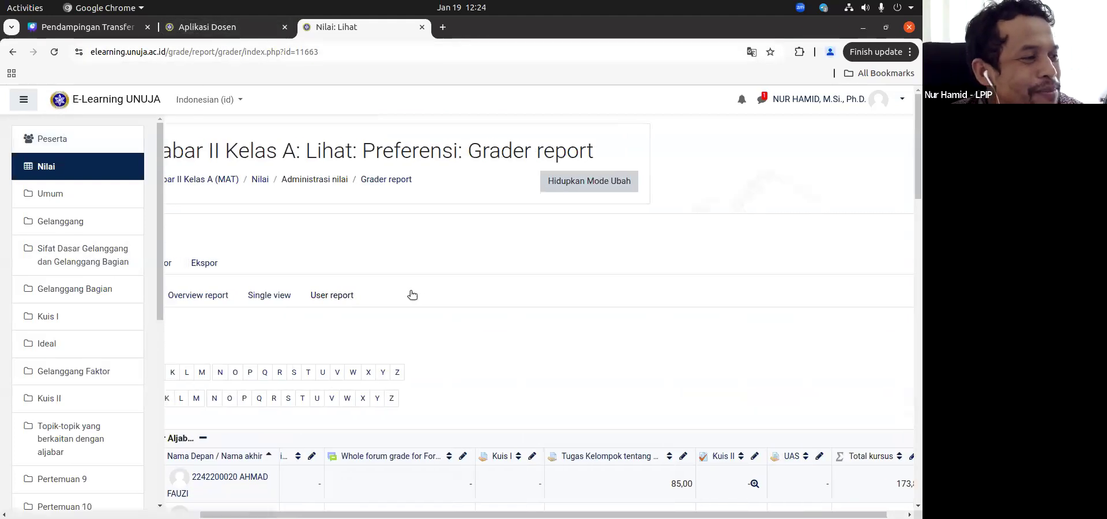
pyautogui.scroll(-1, 411, 296)
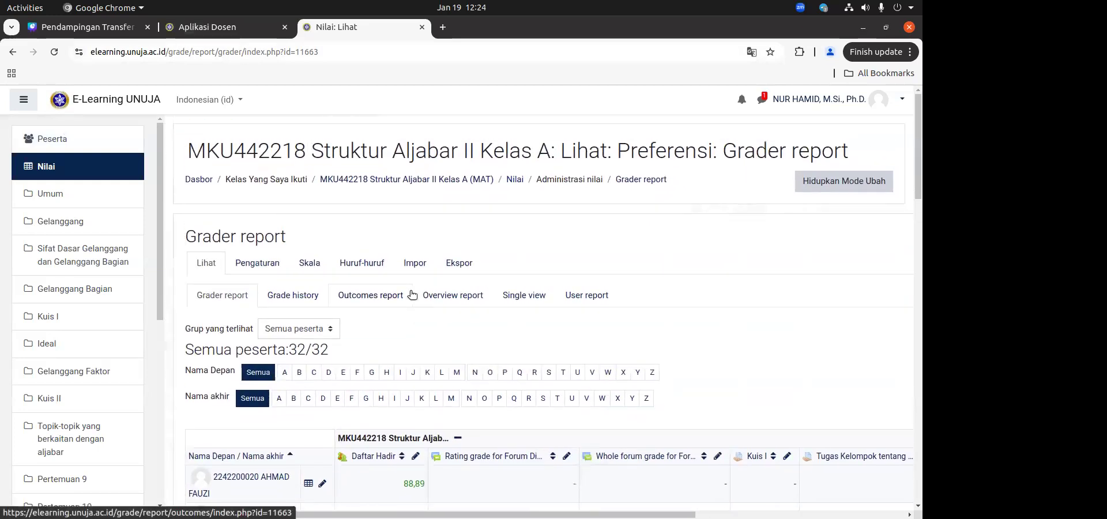
pyautogui.scroll(1, 411, 295)
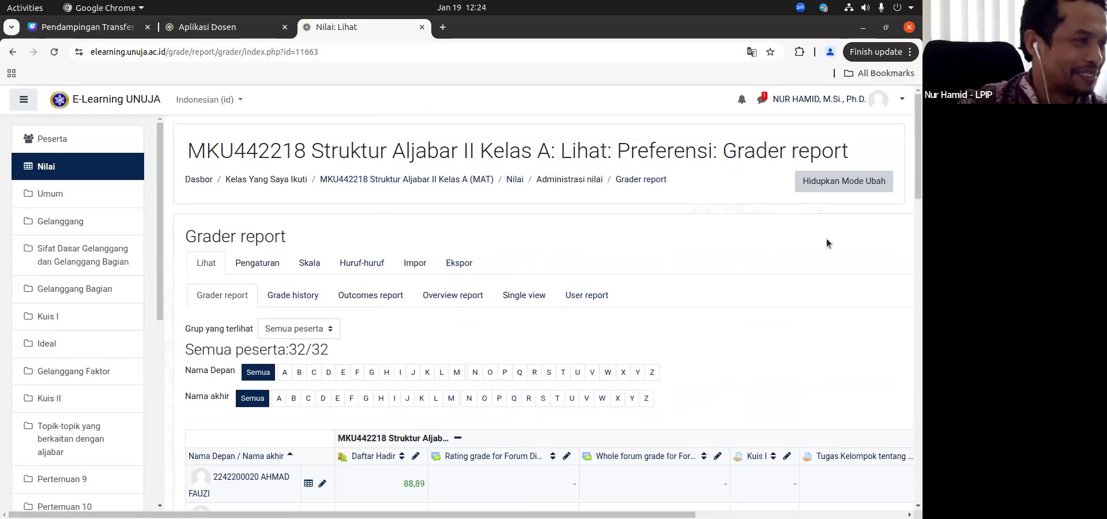
# Step: Return to the dashboard and reopen the grader report of MKU442218 Struktur Aljabar II Kelas A
pyautogui.click(208, 179)
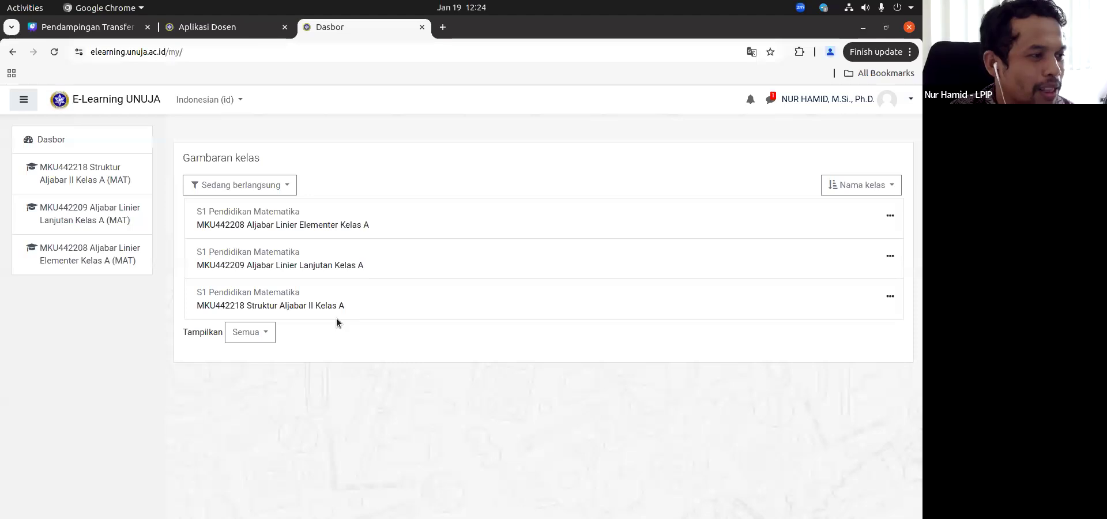
pyautogui.click(299, 300)
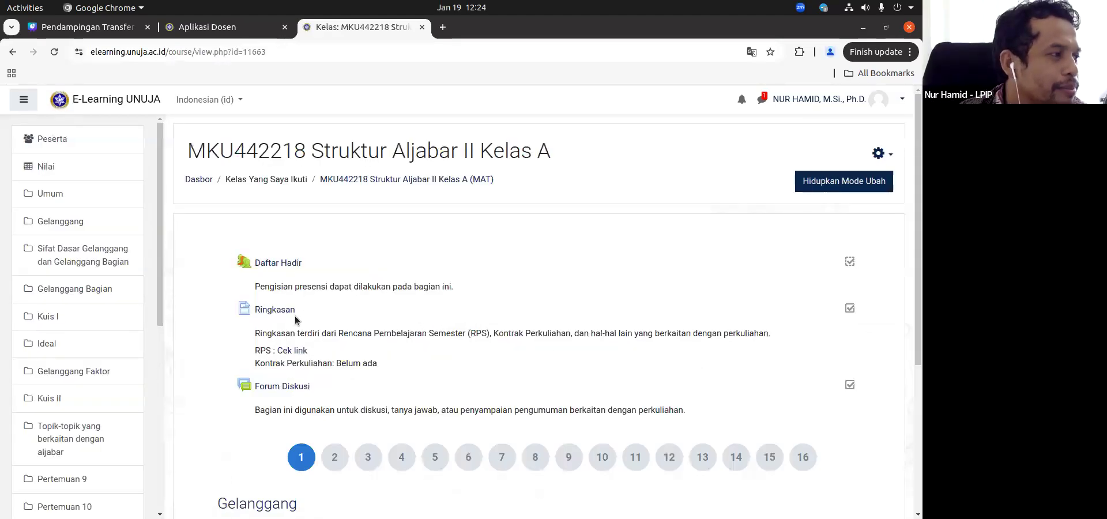
pyautogui.click(68, 167)
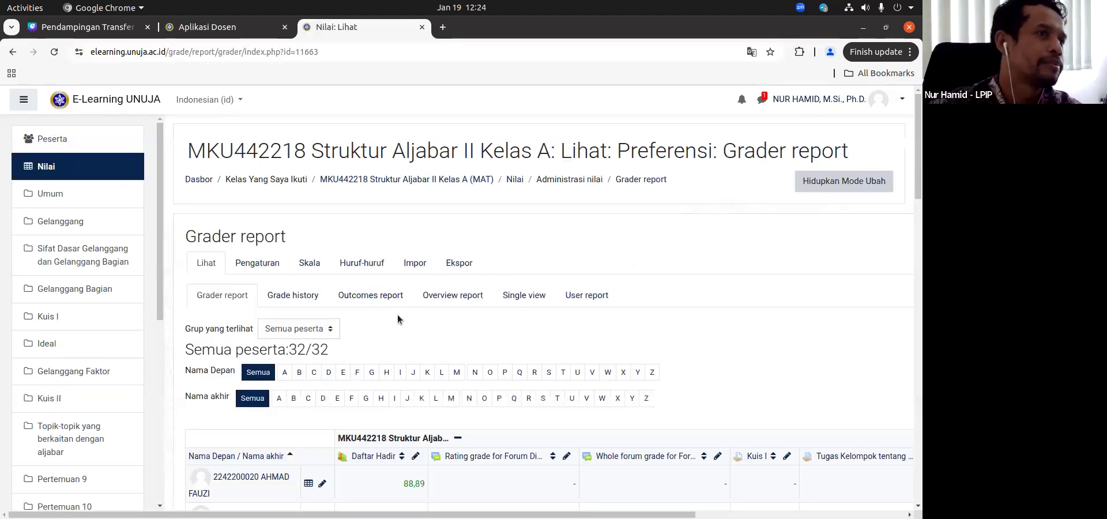
# Step: Review the reopened report's grade columns from Daftar Hadir through Kuis I, Tugas Kelompok, Kuis II and UAS to Total kursus
pyautogui.scroll(-4, 397, 320)
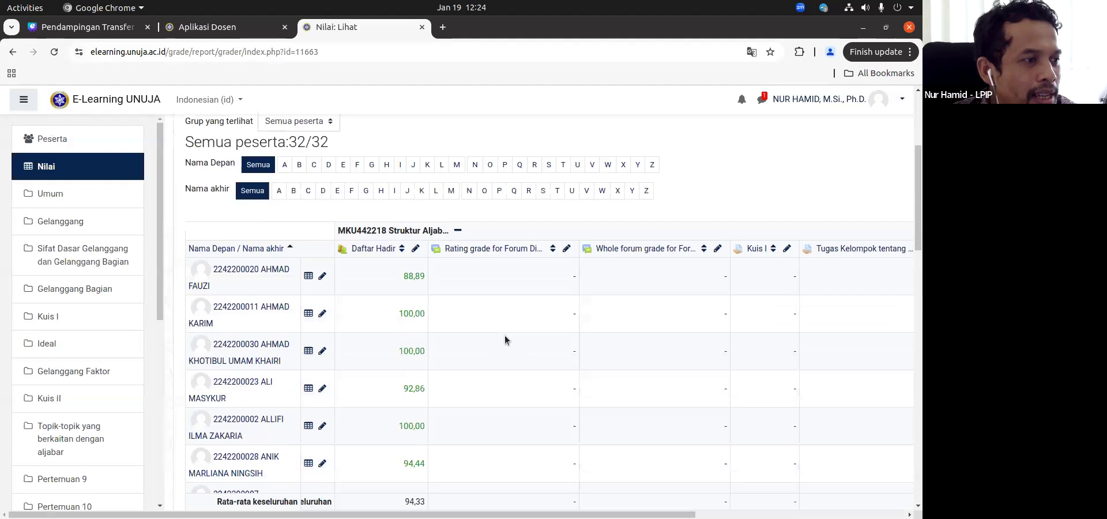
pyautogui.hscroll(5, 448, 264)
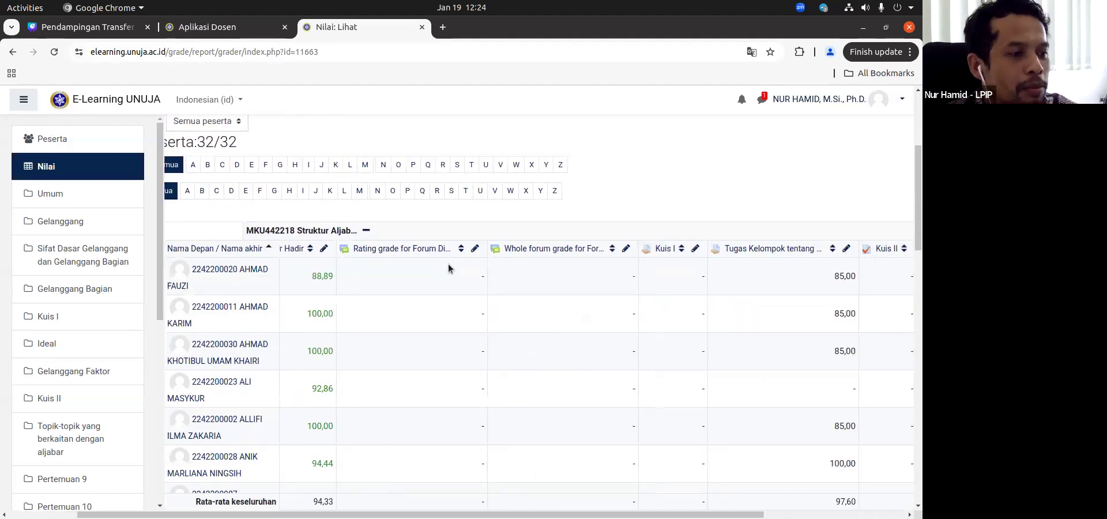
pyautogui.hscroll(-4, 324, 294)
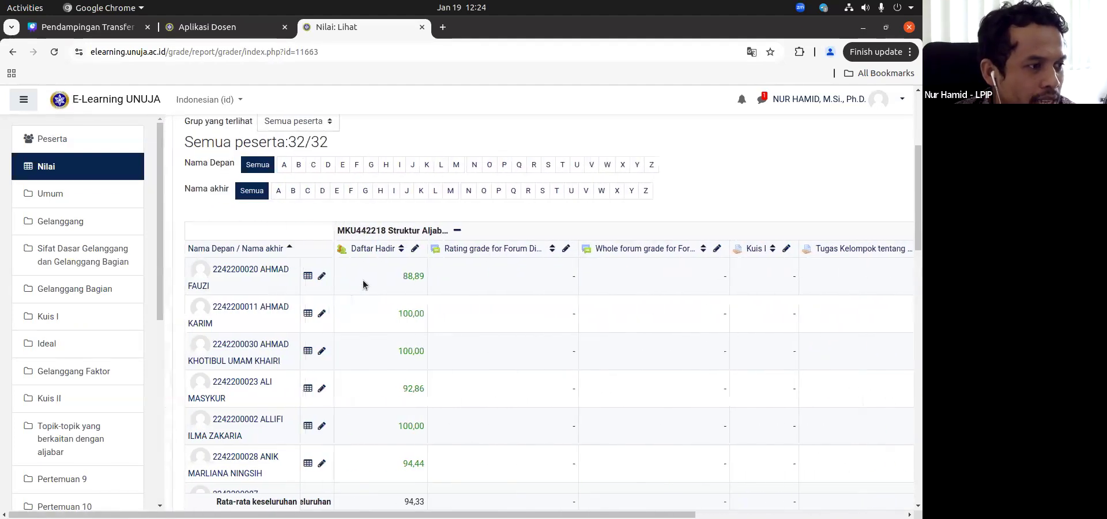
pyautogui.hscroll(1, 361, 280)
pyautogui.hscroll(1, 352, 291)
pyautogui.hscroll(7, 352, 290)
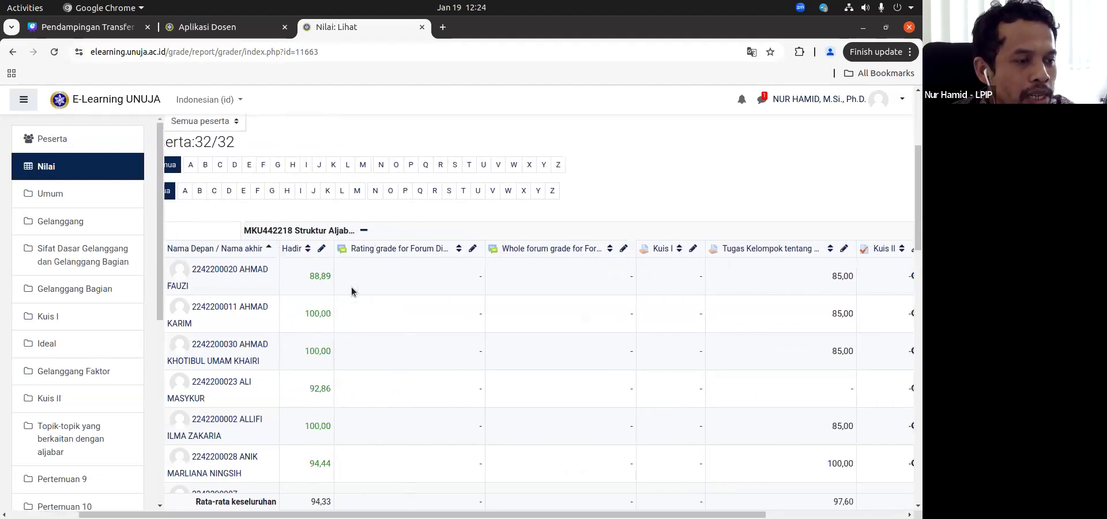
pyautogui.hscroll(1, 507, 257)
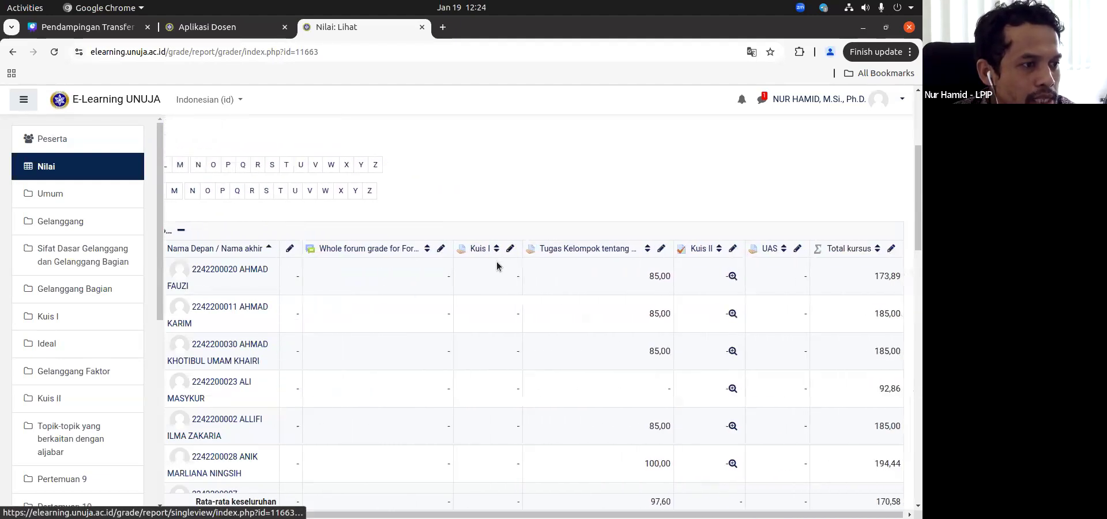
pyautogui.hscroll(1, 493, 323)
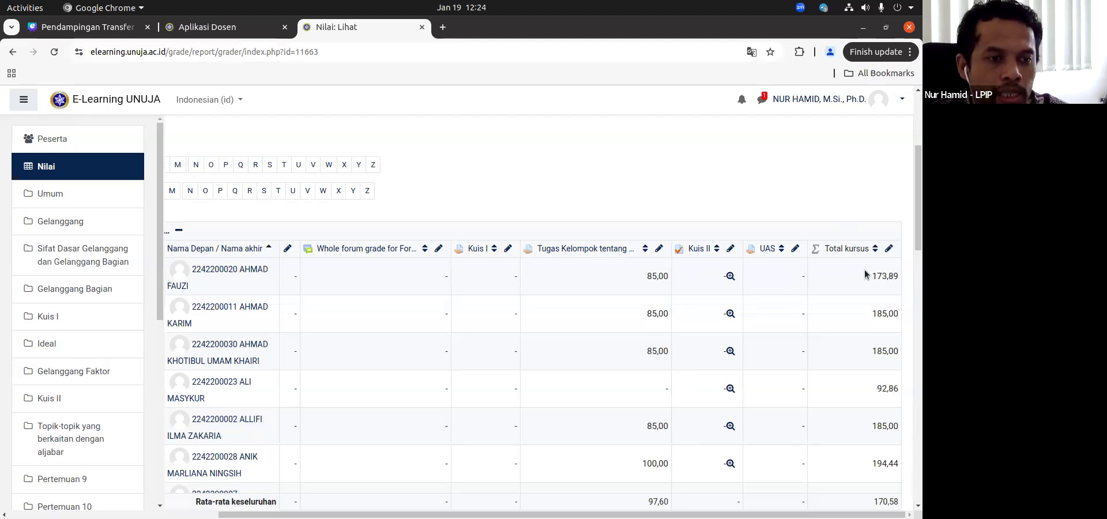
pyautogui.click(881, 297)
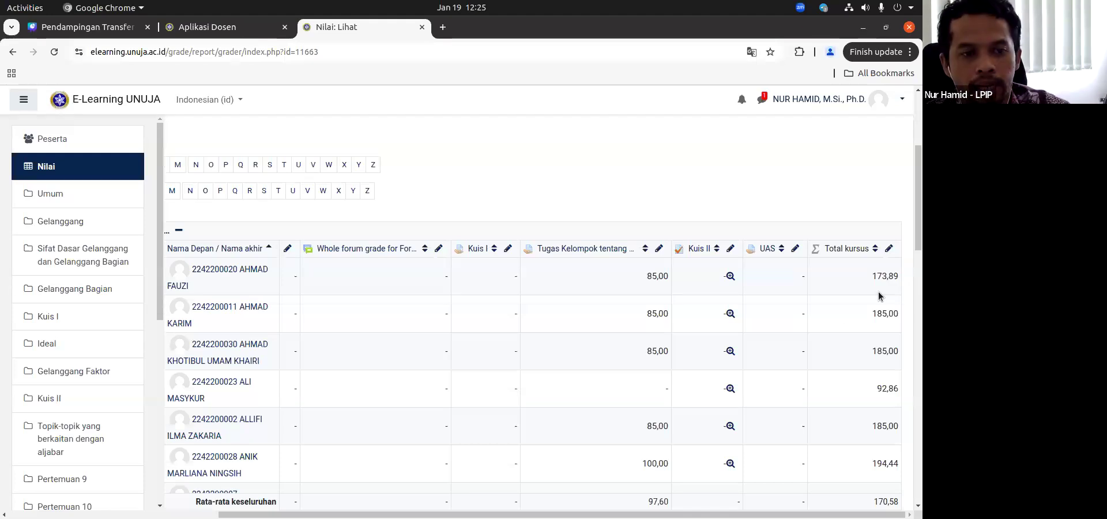
# Step: Turn on editing mode in the Struktur Aljabar II Kelas A grader report
pyautogui.scroll(2, 836, 325)
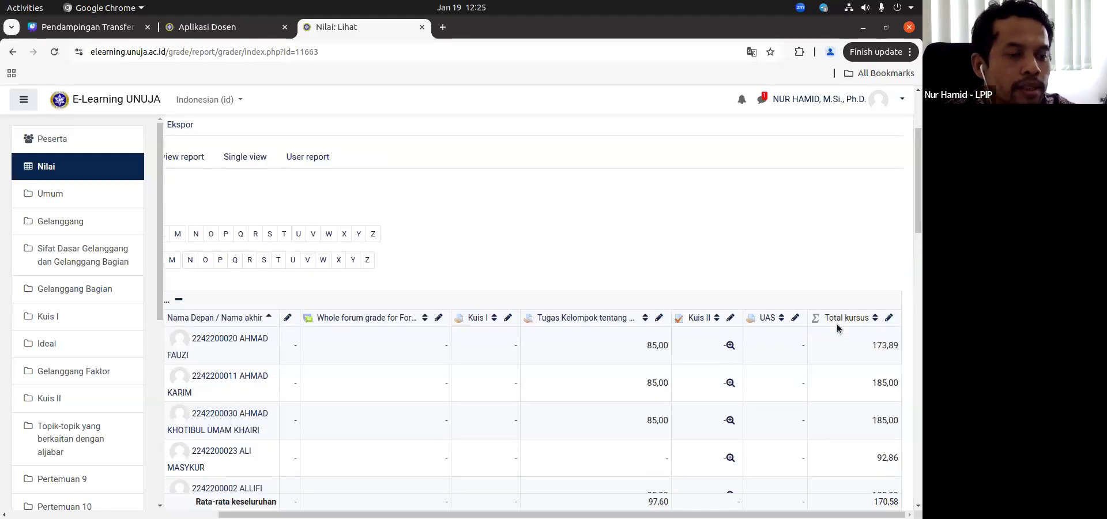
pyautogui.hscroll(-2, 837, 326)
pyautogui.hscroll(2, 837, 328)
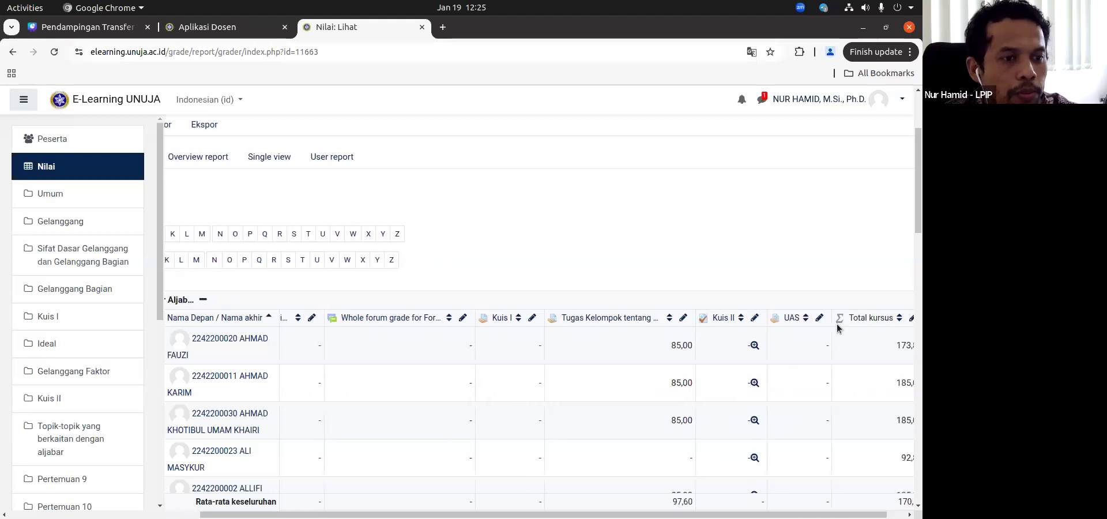
pyautogui.scroll(2, 838, 328)
pyautogui.scroll(2, 837, 329)
pyautogui.hscroll(-2, 837, 328)
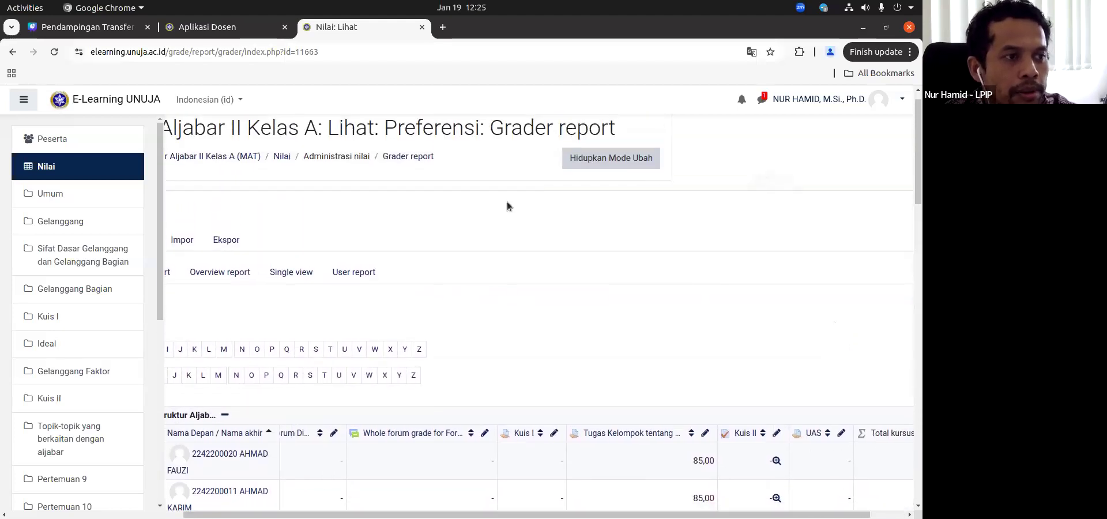
pyautogui.click(608, 160)
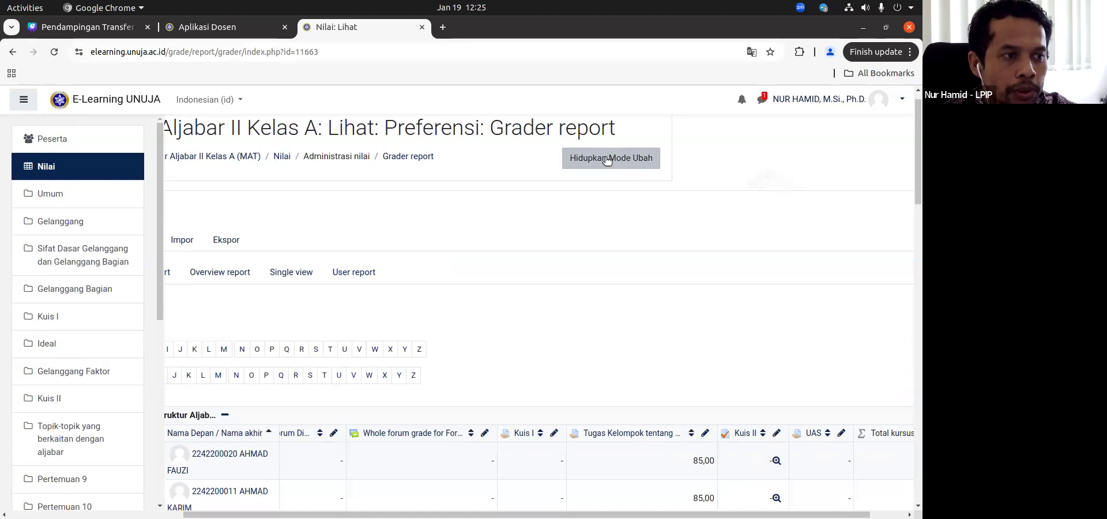
# Step: Open the calculation editor for the Total kursus column and bring up its list of grade item ID numbers
pyautogui.scroll(-5, 587, 270)
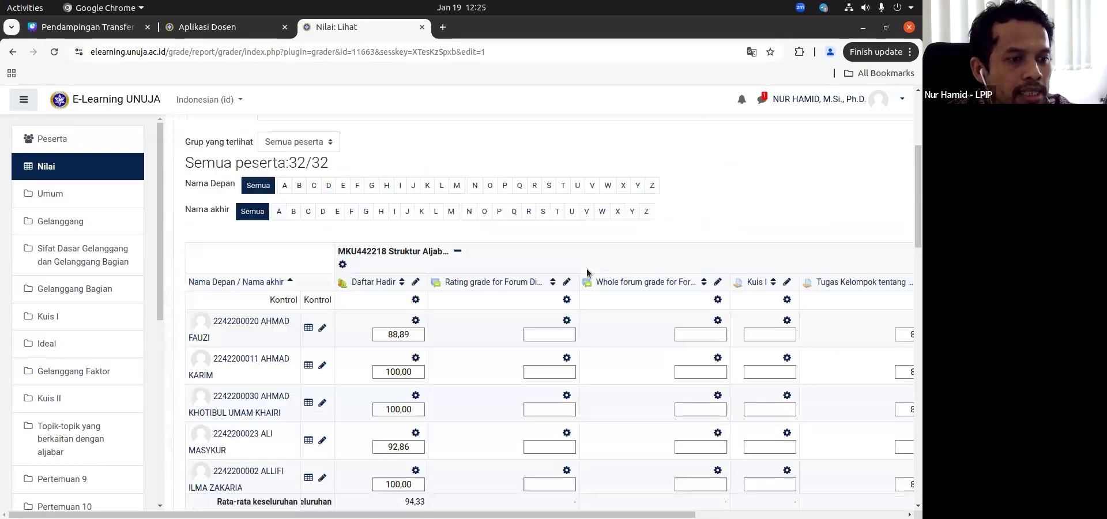
pyautogui.hscroll(5, 587, 269)
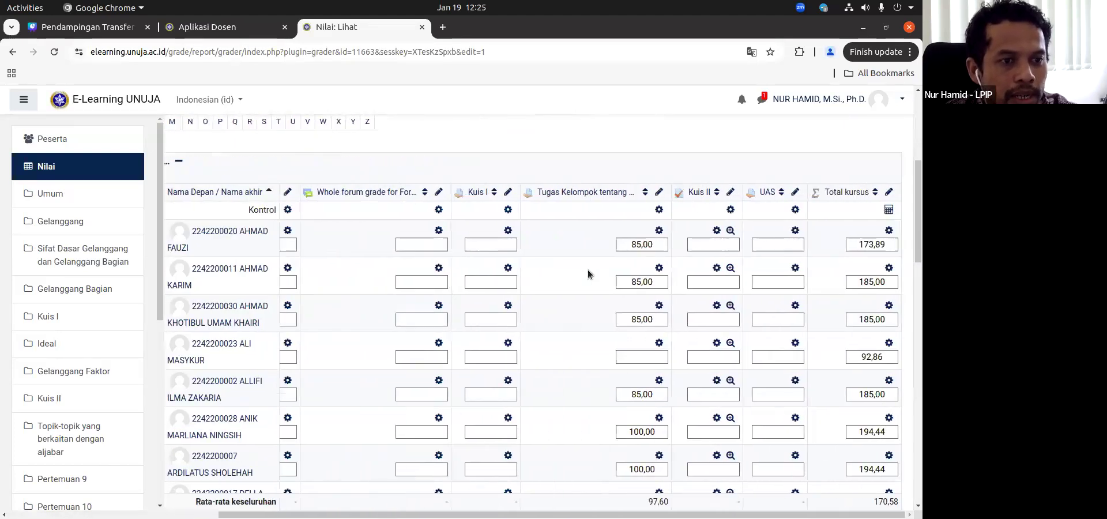
pyautogui.scroll(1, 770, 260)
pyautogui.hscroll(-5, 369, 295)
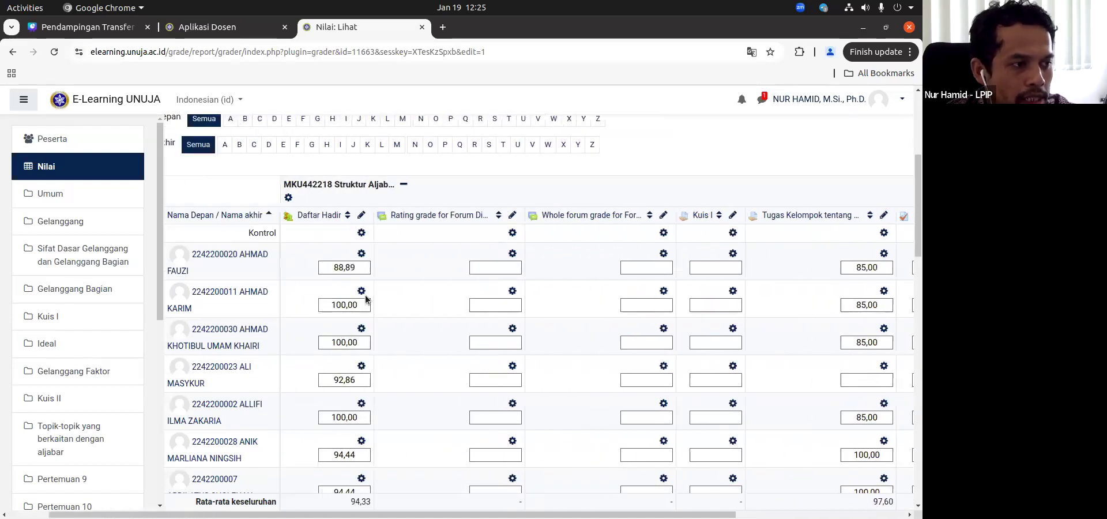
pyautogui.hscroll(1, 631, 323)
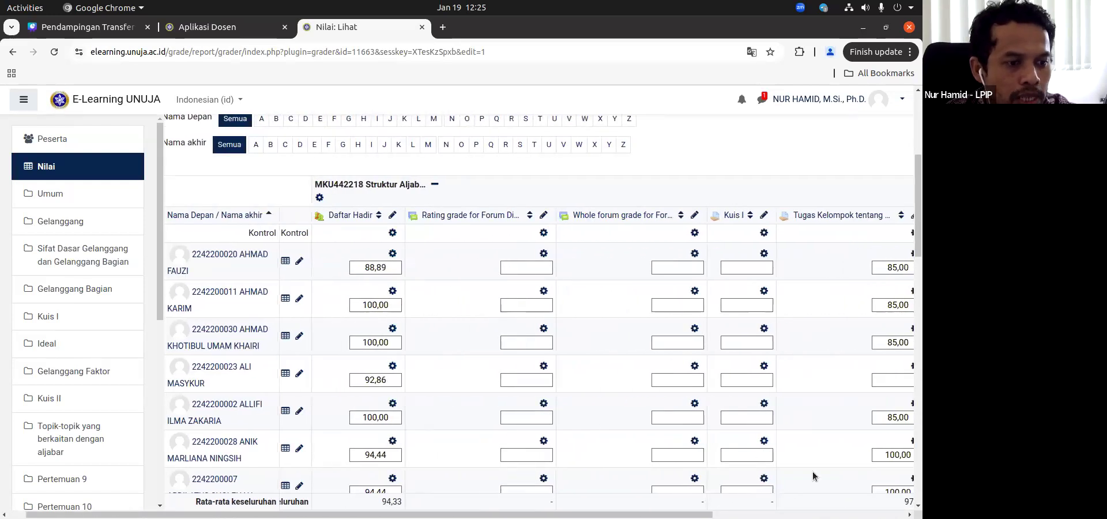
pyautogui.hscroll(5, 792, 432)
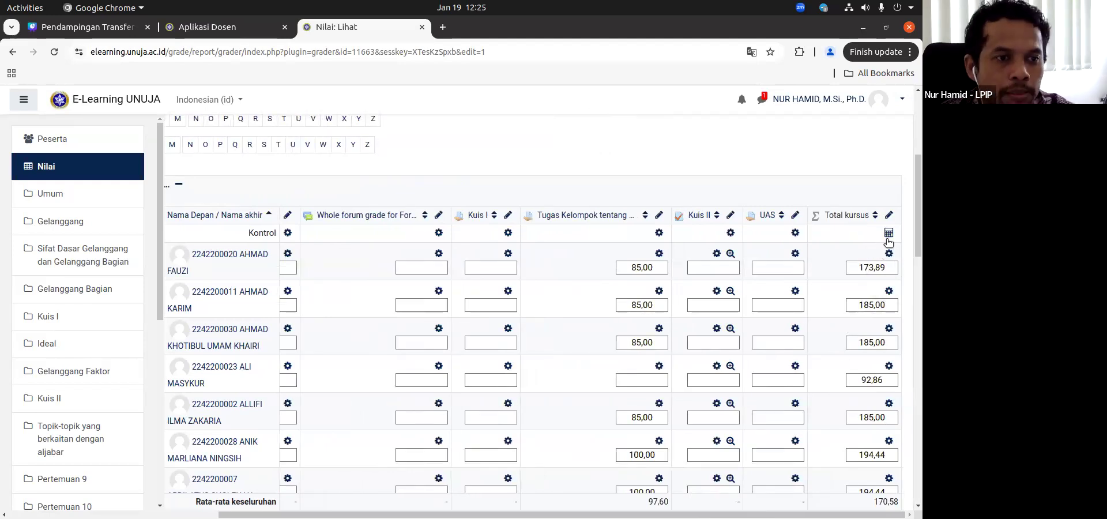
pyautogui.doubleClick(869, 269)
pyautogui.click(868, 250)
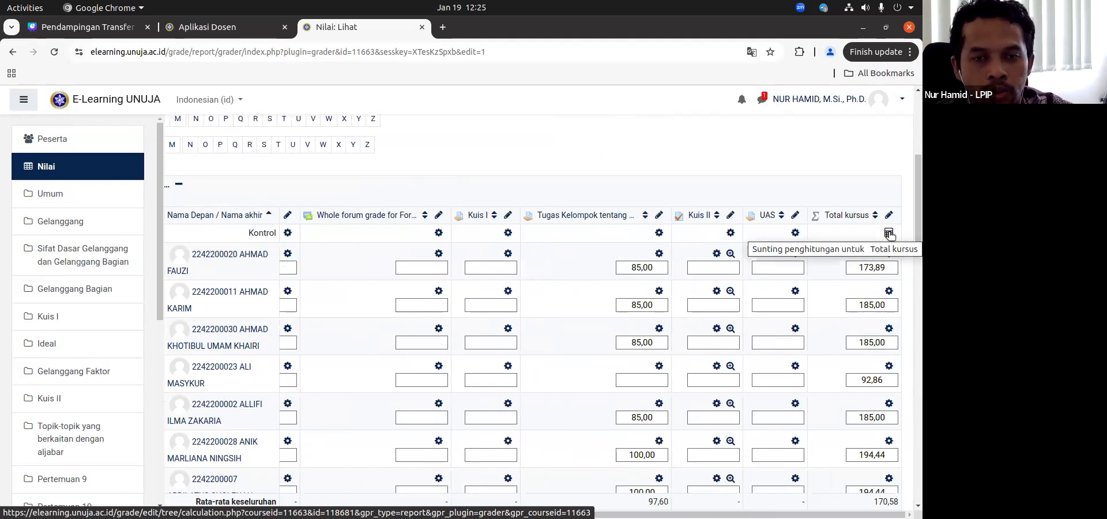
pyautogui.click(890, 234)
pyautogui.scroll(-2, 376, 311)
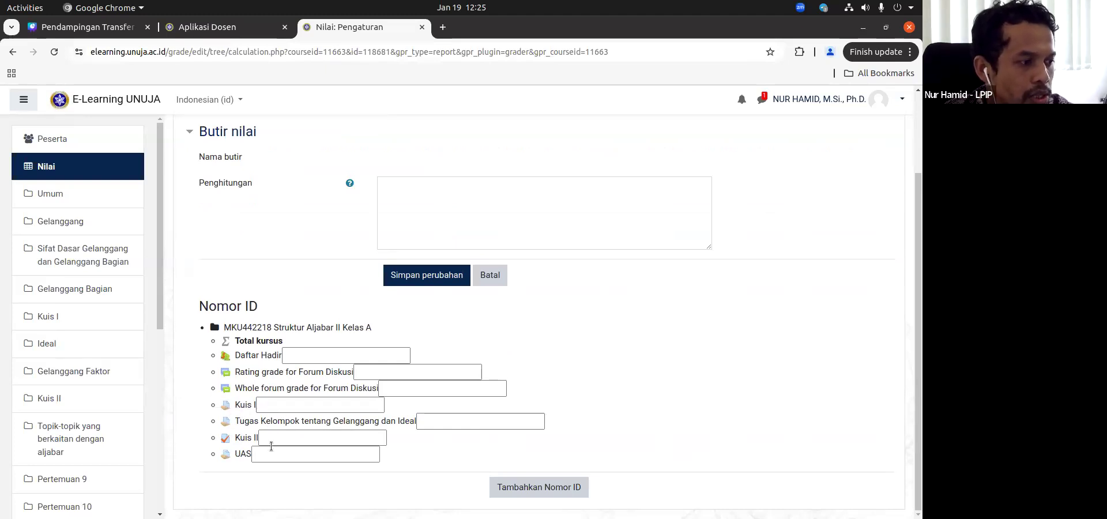
# Step: Add the ID numbers K1 for Kuis I, T1 for Tugas Kelompok tentang Gelanggang dan Ideal, K2 for Kuis II and US for UAS
pyautogui.click(305, 405)
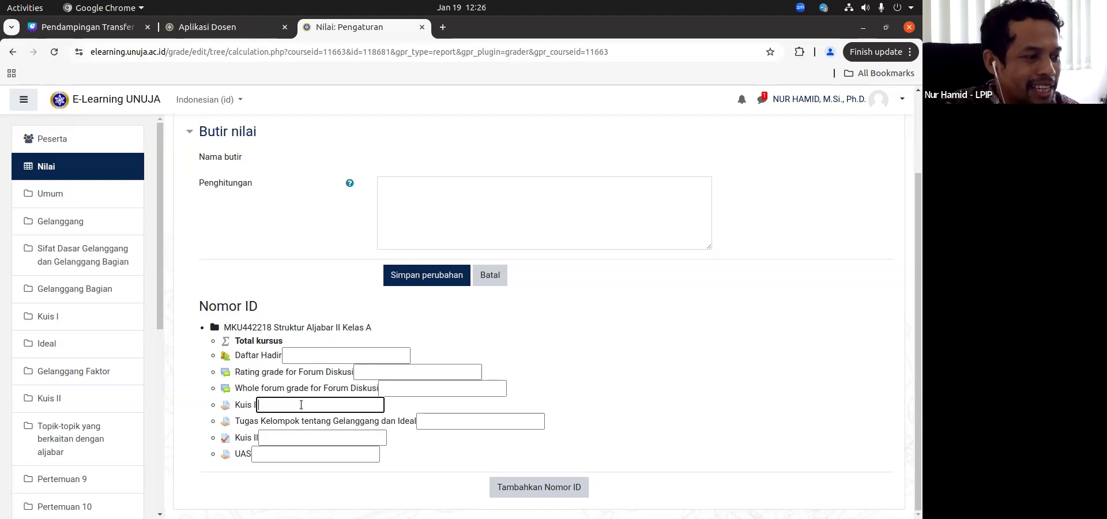
pyautogui.write('K1')
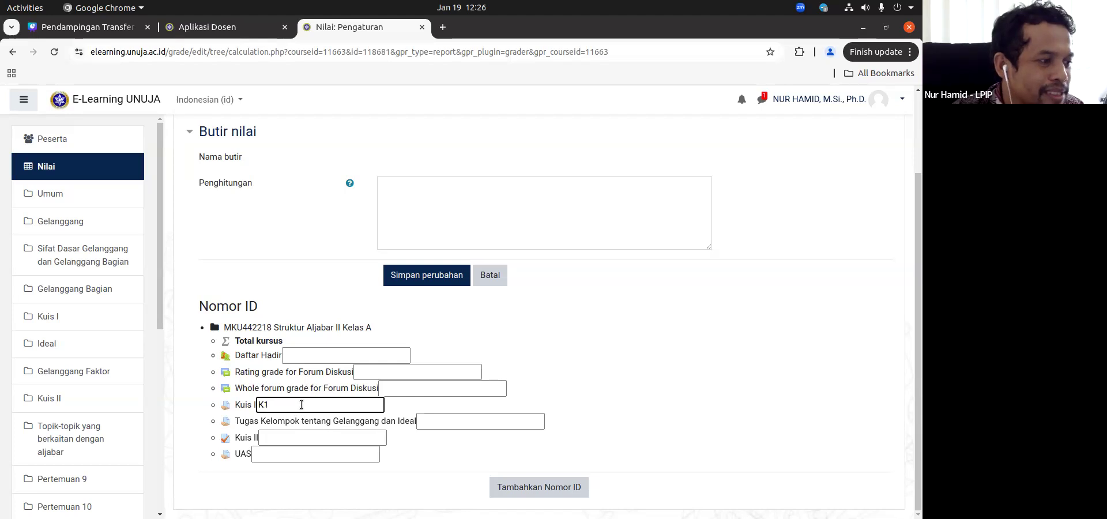
pyautogui.click(458, 423)
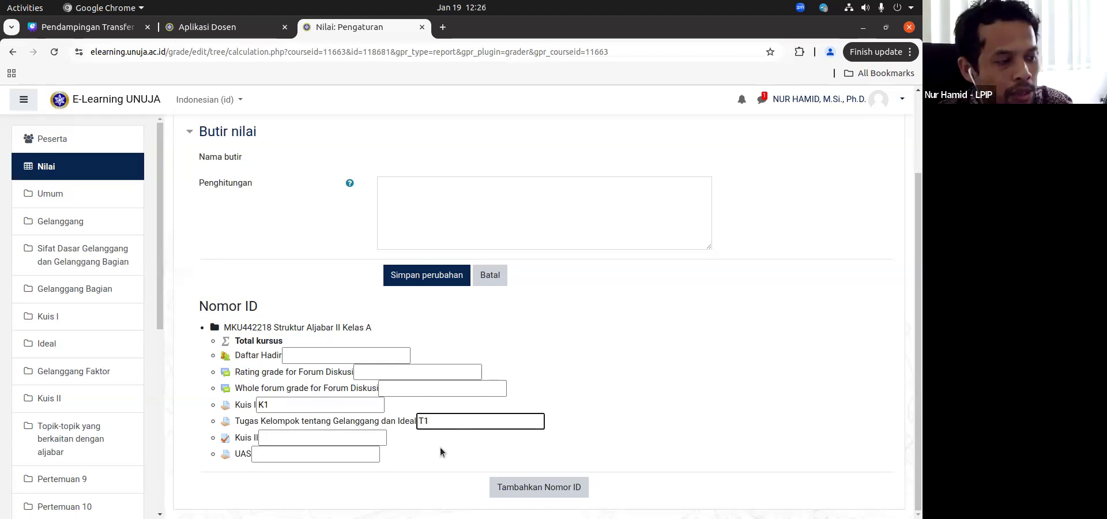
pyautogui.click(288, 442)
pyautogui.write('K2')
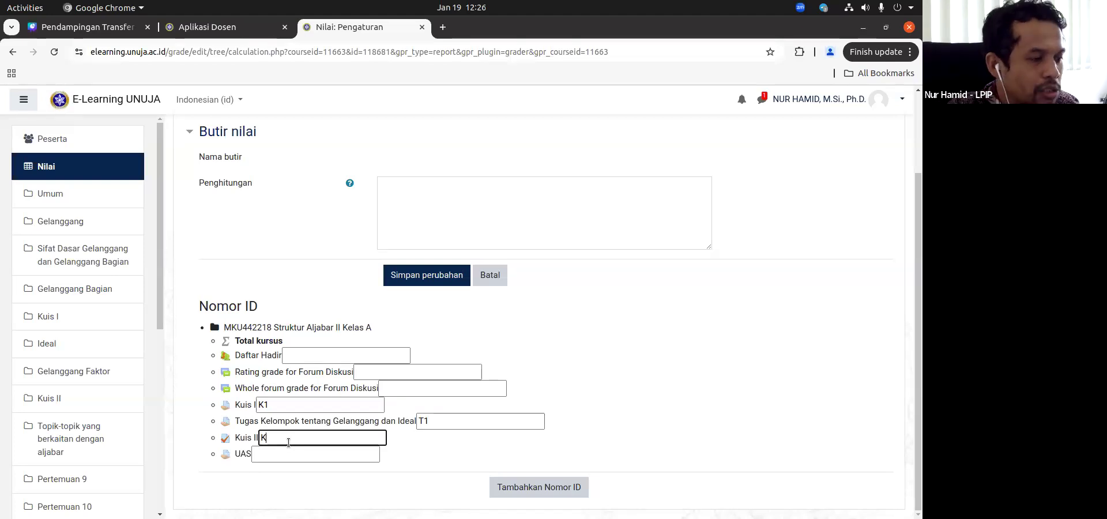
pyautogui.click(283, 459)
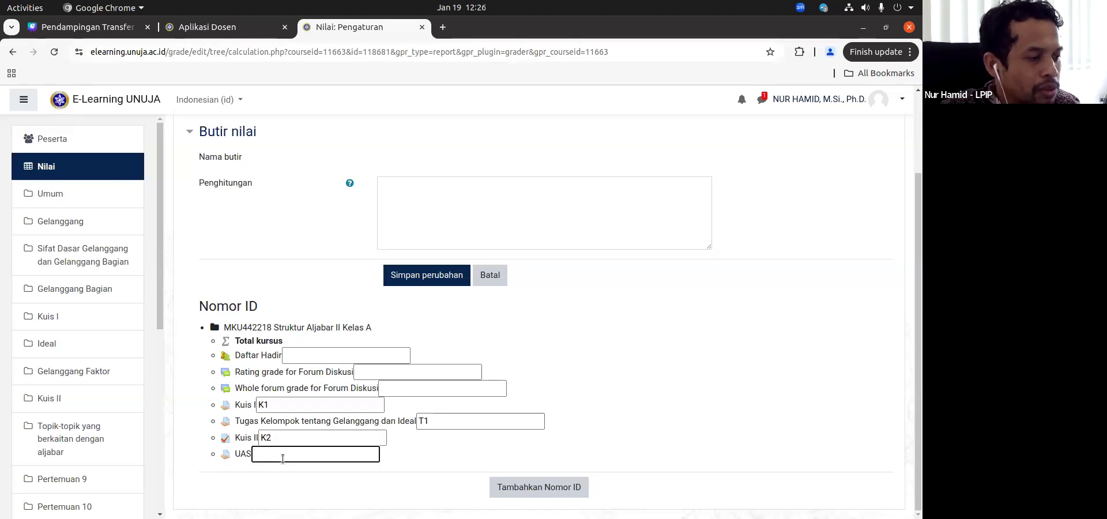
pyautogui.write('U')
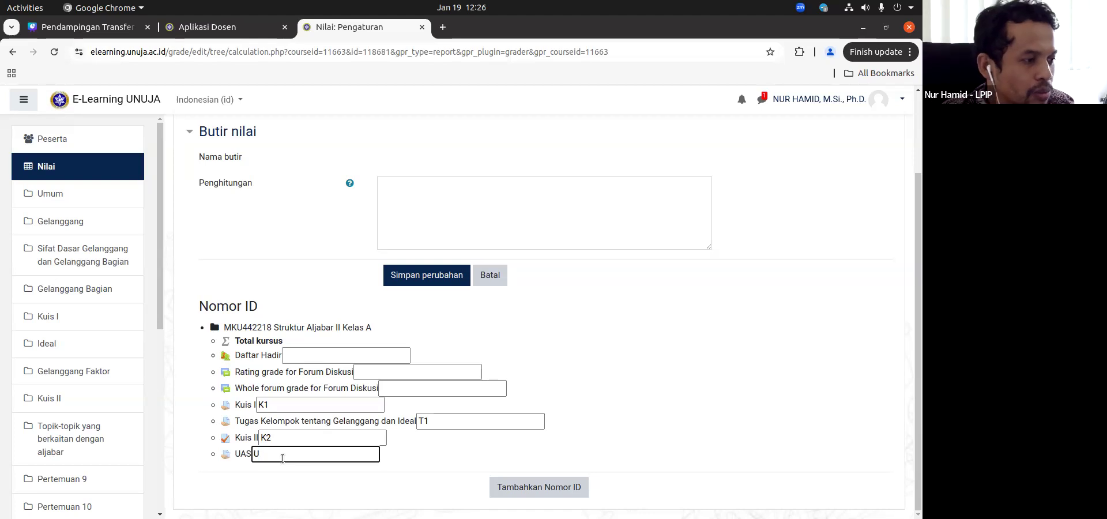
pyautogui.write('S')
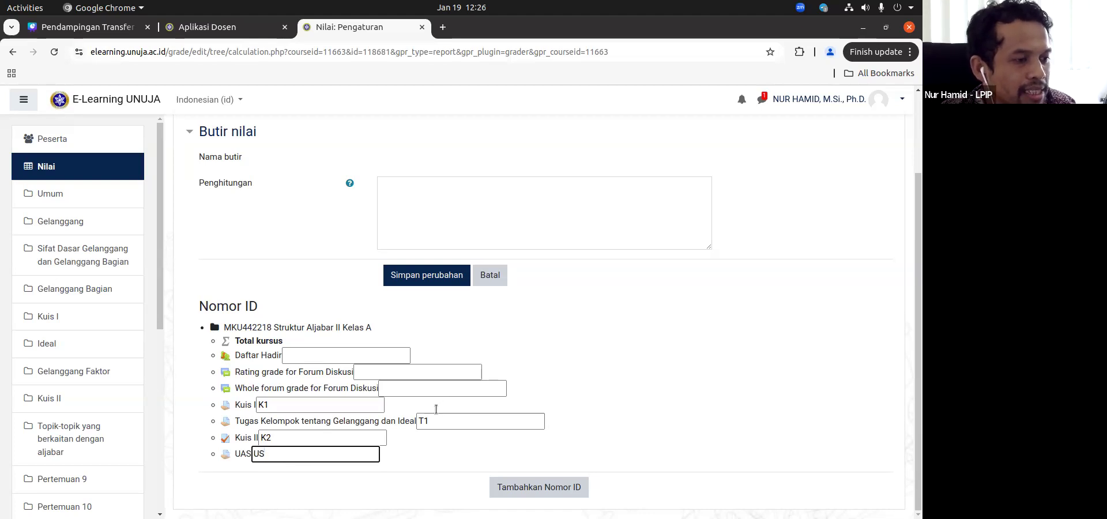
pyautogui.click(545, 490)
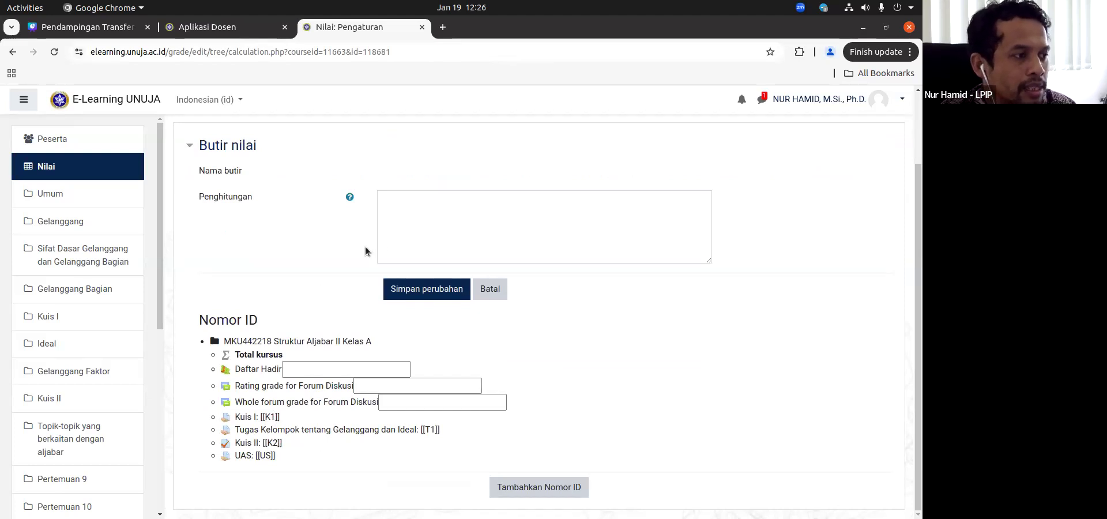
# Step: Begin the Total kursus calculation with the weighted Kuis I term =0.25*[[K1]]+
pyautogui.click(397, 205)
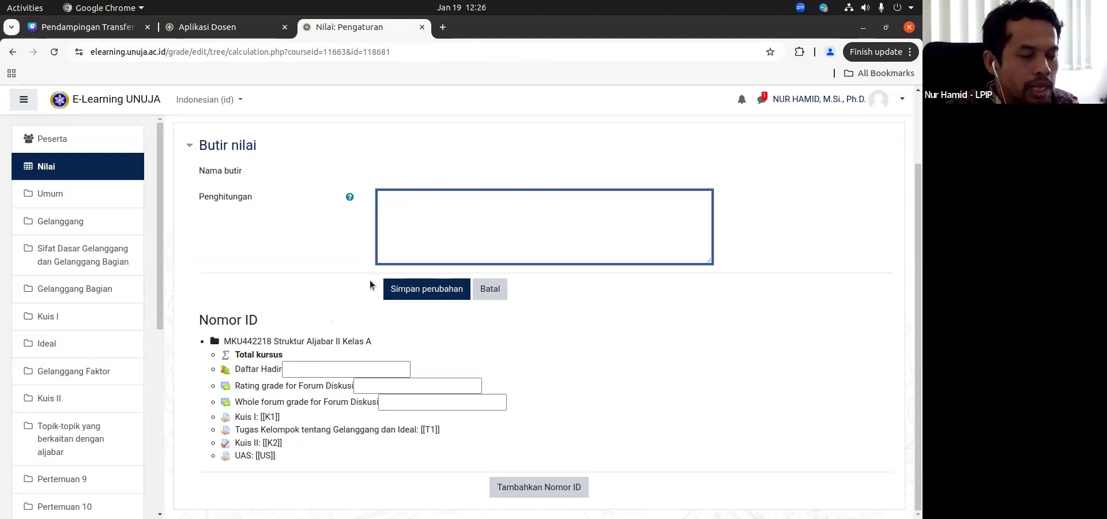
pyautogui.write('=0.25*[[K1]]+')
# Step: Copy the term 0.25*[[K1]] to the end of the formula and change the copy's ID number to T1
pyautogui.press('Left')
pyautogui.hotkey('shift', 'Left')
pyautogui.hotkey('shift', 'Left')
pyautogui.hotkey('shift', 'Left')
pyautogui.hotkey('shift', 'Left')
pyautogui.hotkey('shift', 'Left')
pyautogui.hotkey('shift', 'Left')
pyautogui.hotkey('shift', 'Left')
pyautogui.hotkey('shift', 'Left')
pyautogui.hotkey('shift', 'Left')
pyautogui.hotkey('shift', 'Left')
pyautogui.hotkey('shift', 'Left')
pyautogui.hotkey('shift', 'Left')
pyautogui.hotkey('shift', 'Right')
pyautogui.hotkey('ctrl', 'c')
pyautogui.press('End')
pyautogui.hotkey('ctrl', 'v')
pyautogui.press('Left')
pyautogui.press('Left')
pyautogui.press('Left')
pyautogui.hotkey('shift', 'Left')
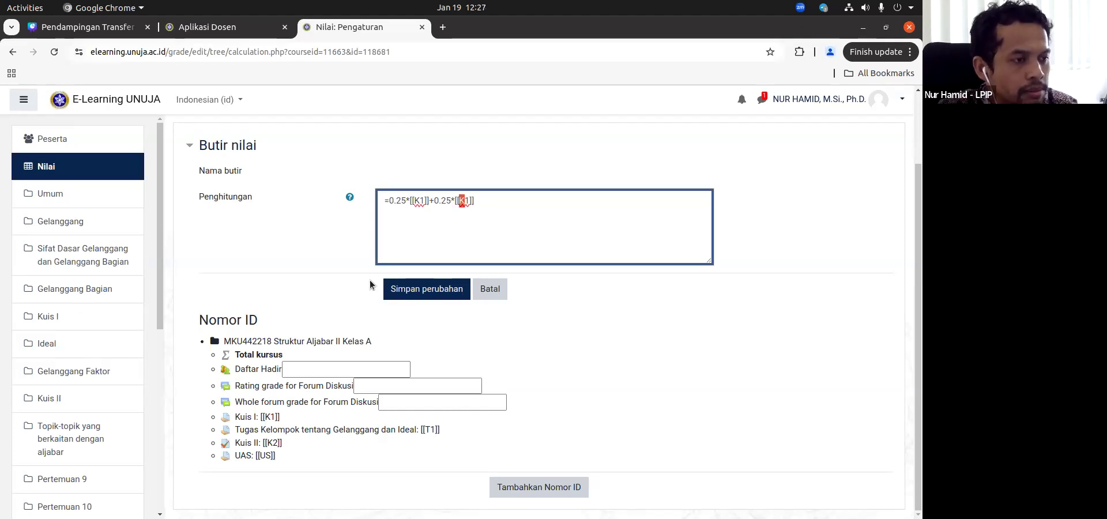
pyautogui.write('T')
# Step: Append +0.25*[[K2]] to the calculation as the weighted Kuis II term
pyautogui.press('End')
pyautogui.write('+')
pyautogui.hotkey('ctrl', 'v')
pyautogui.press('Left')
pyautogui.press('Left')
pyautogui.hotkey('shift', 'Left')
pyautogui.hotkey('shift', 'Left')
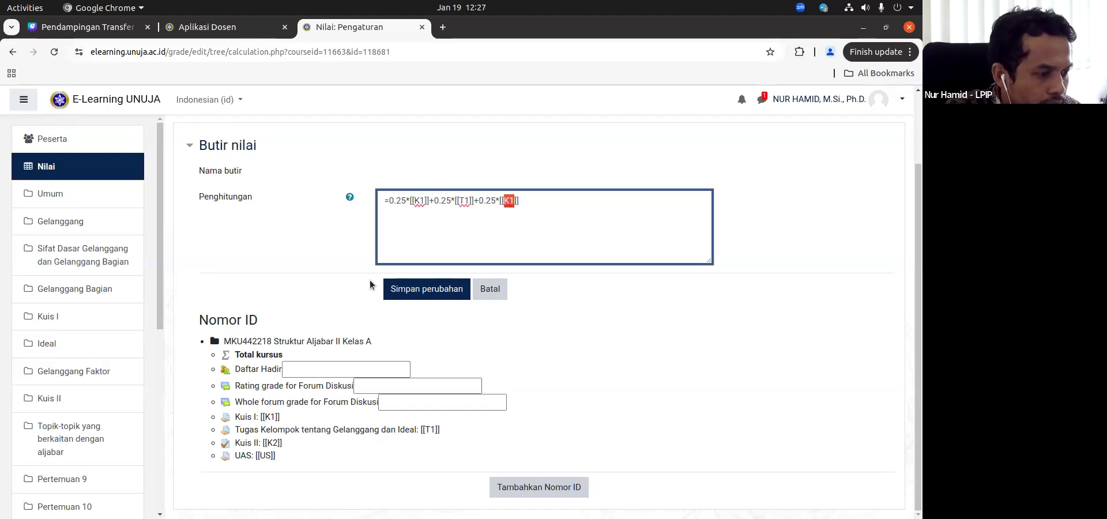
pyautogui.write('K2]]+')
# Step: Append +0.25*[[US]] for UAS, save the calculation and continue to the grader report
pyautogui.hotkey('ctrl', 'v')
pyautogui.press('Left')
pyautogui.press('Left')
pyautogui.hotkey('shift', 'Left')
pyautogui.hotkey('shift', 'Left')
pyautogui.write('US')
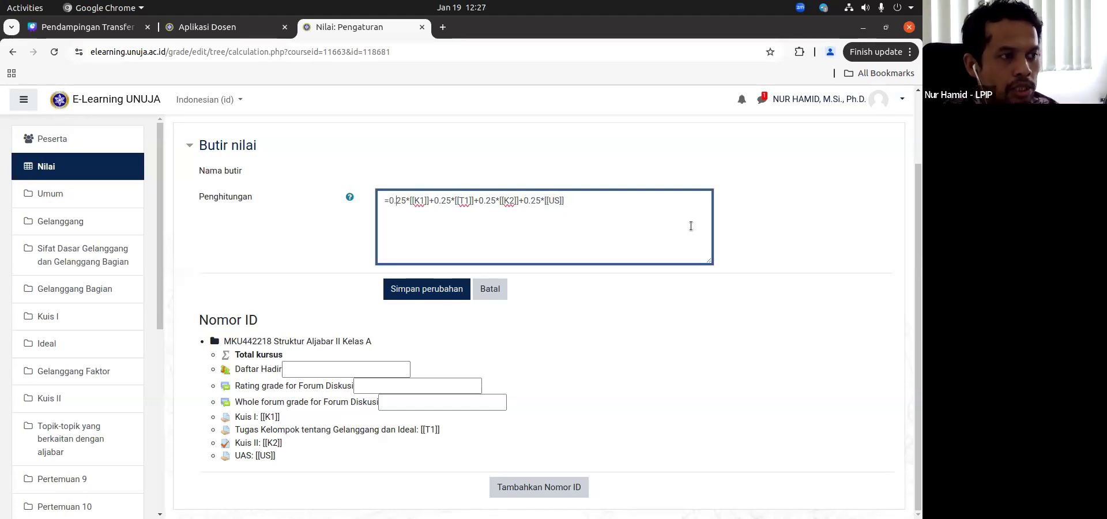
pyautogui.click(671, 201)
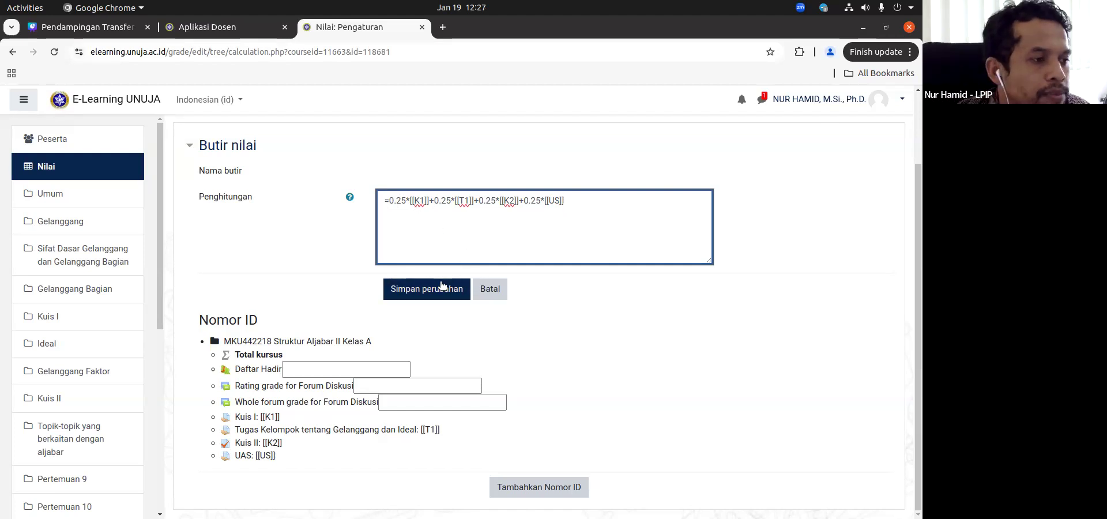
pyautogui.click(421, 290)
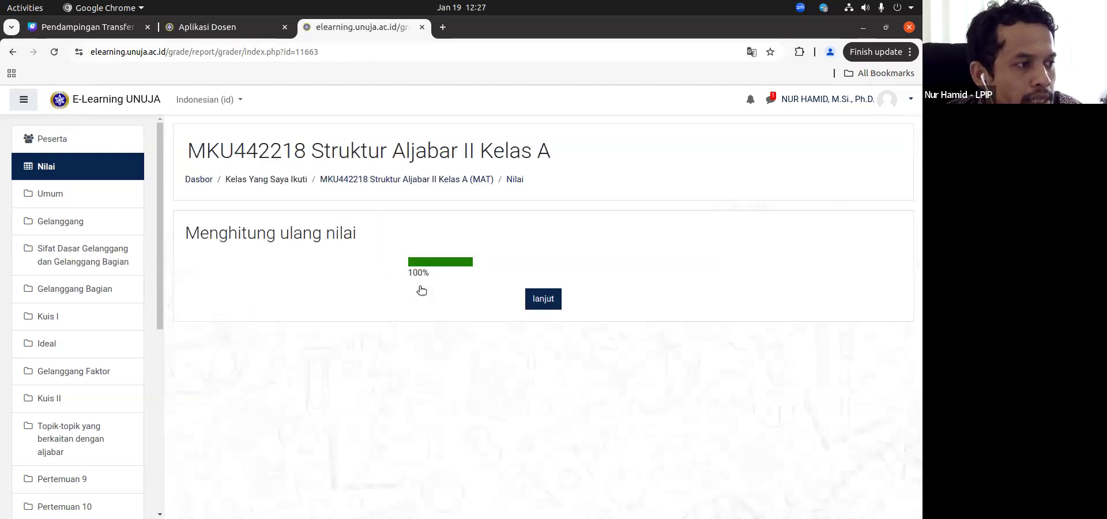
pyautogui.click(543, 302)
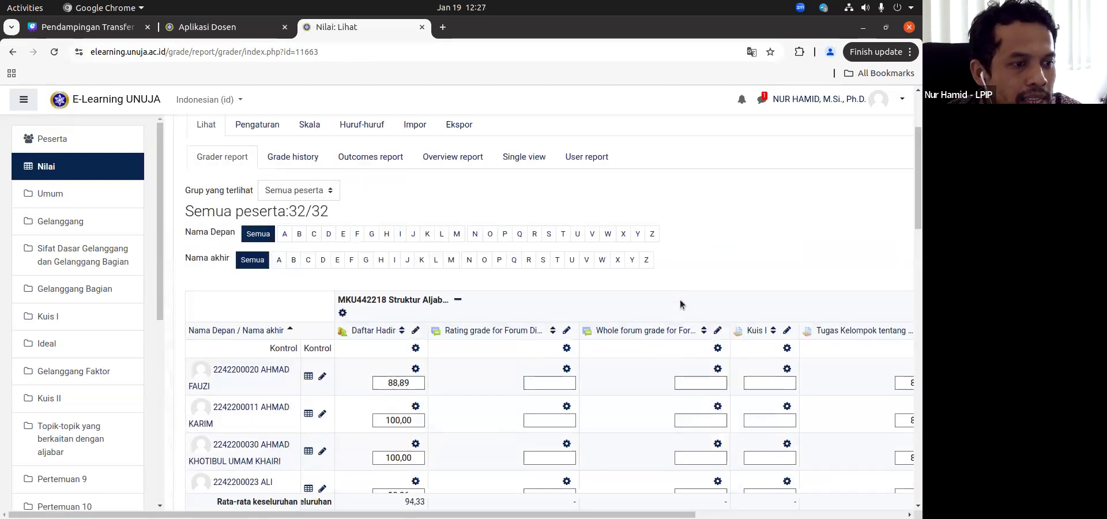
# Step: Compare the students' Tugas Kelompok grades with their recalculated Total kursus values in the grader report
pyautogui.scroll(-4, 682, 304)
pyautogui.hscroll(5, 681, 312)
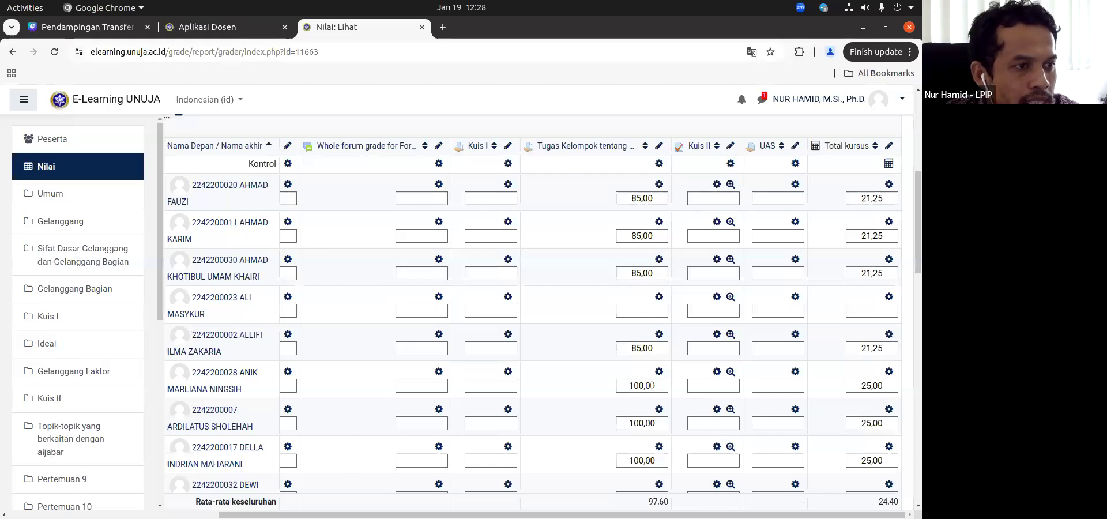
pyautogui.hscroll(-2, 652, 386)
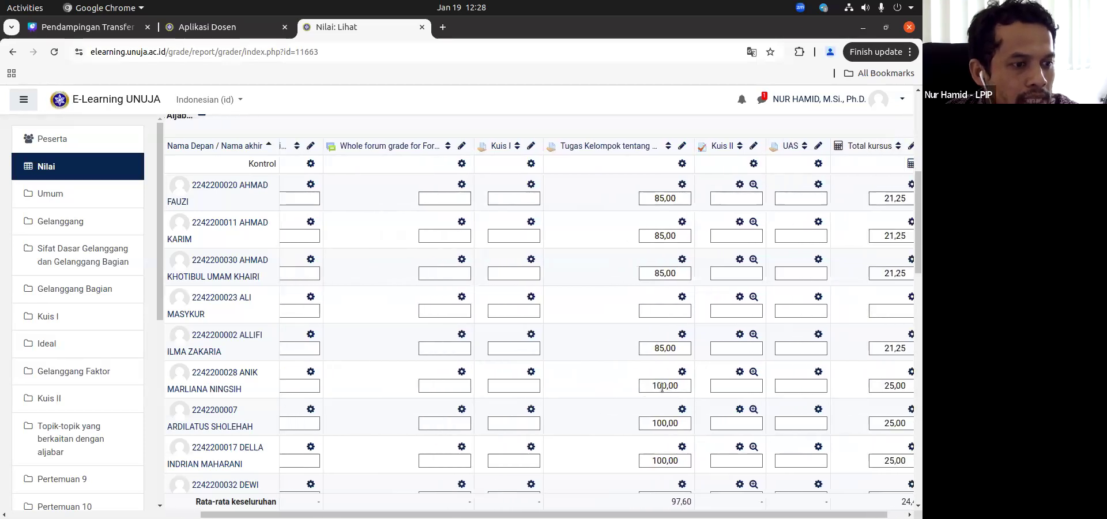
pyautogui.hscroll(2, 646, 388)
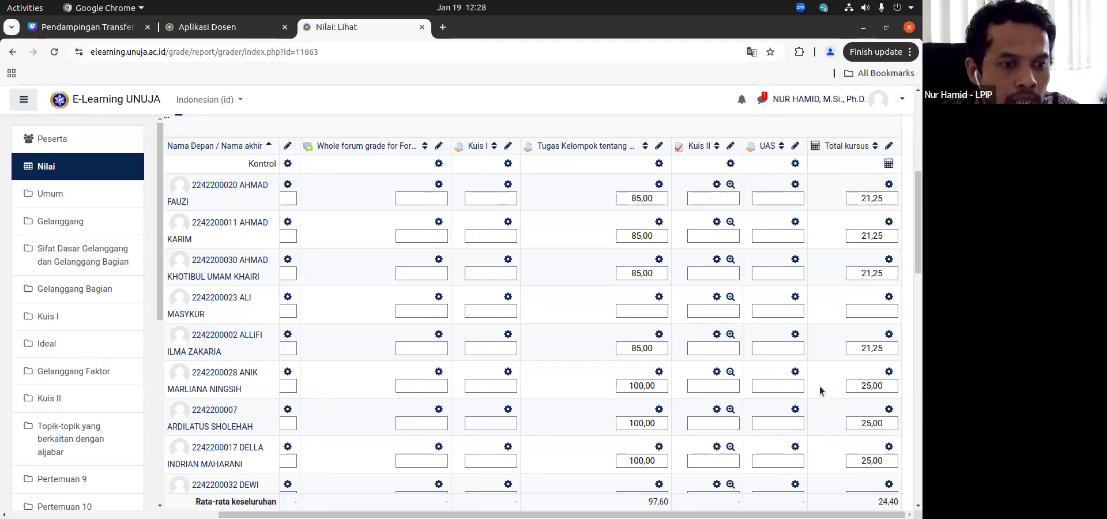
pyautogui.scroll(-5, 848, 384)
pyautogui.scroll(6, 851, 389)
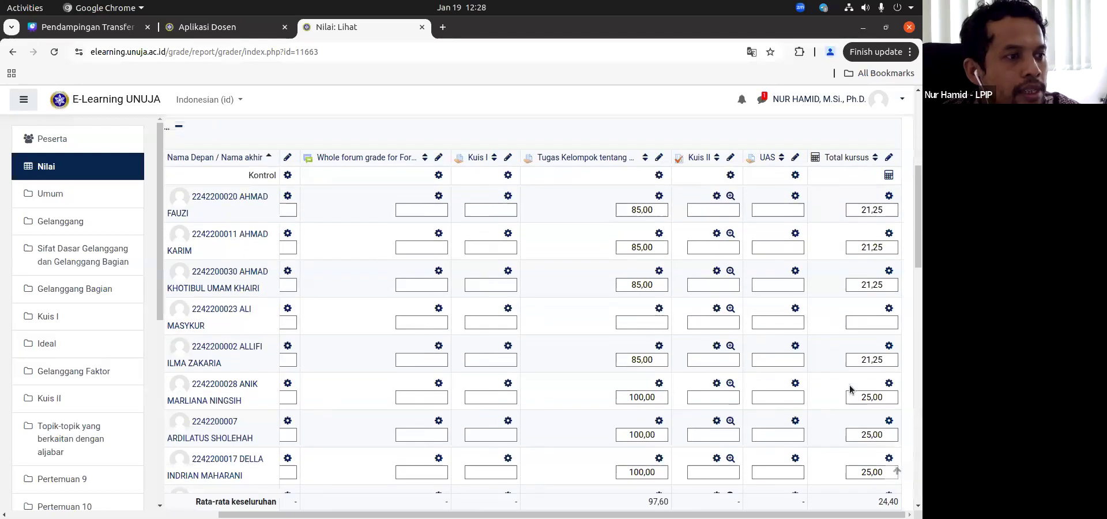
pyautogui.scroll(-2, 860, 388)
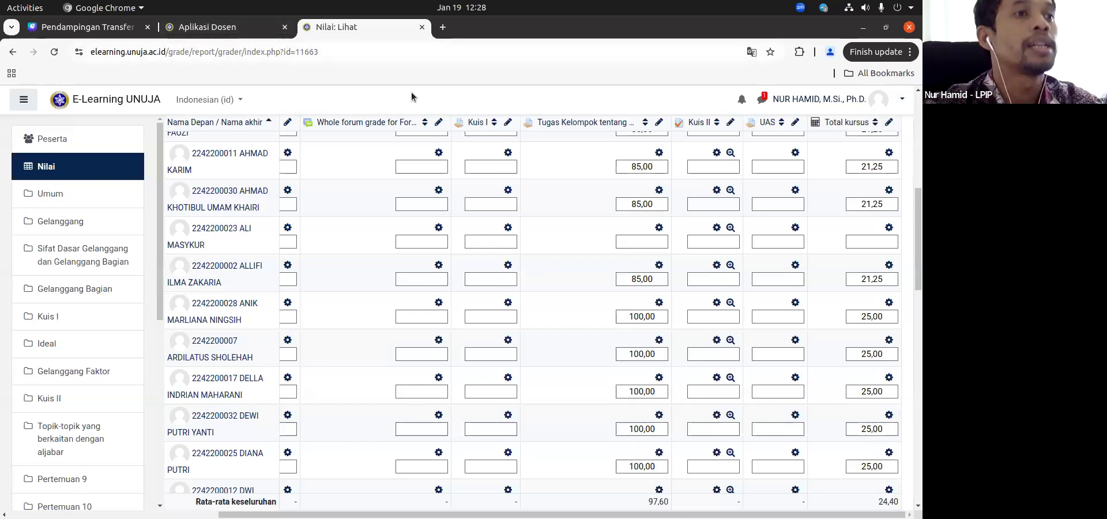
# Step: Switch to Aplikasi Dosen and open the 2024/2025 Ganjil teaching class MKU442218 Struktur Aljabar II
pyautogui.click(208, 26)
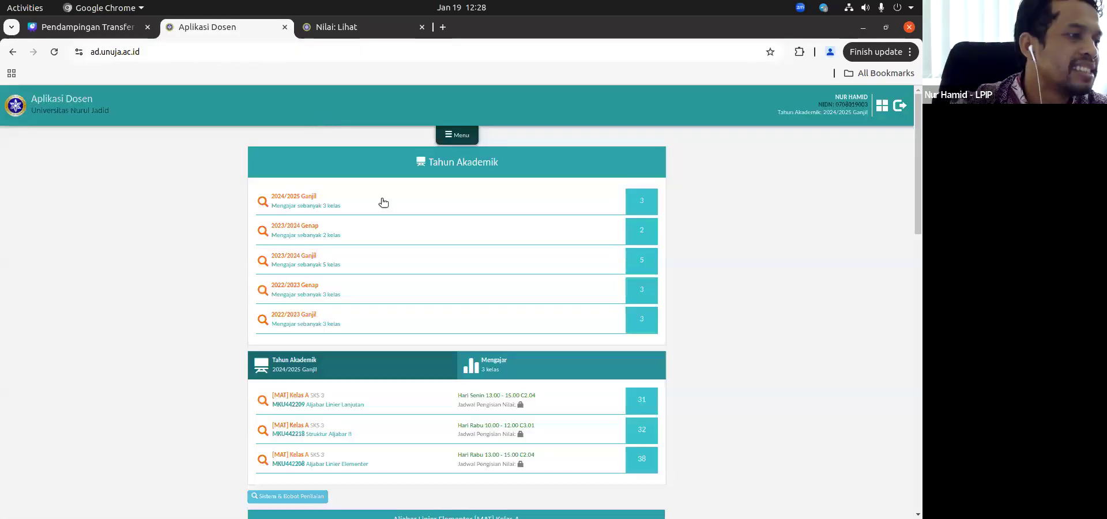
pyautogui.click(452, 135)
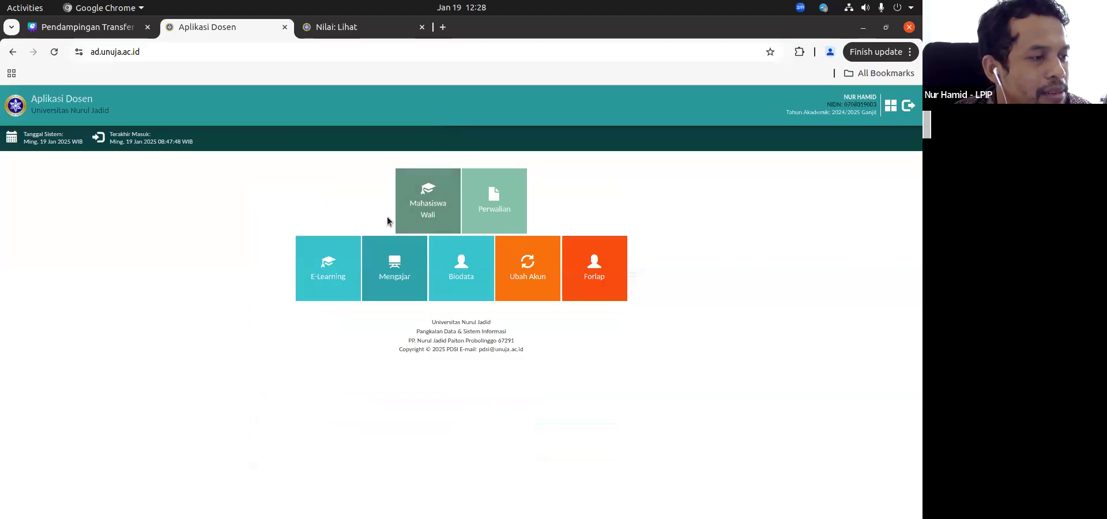
pyautogui.click(403, 272)
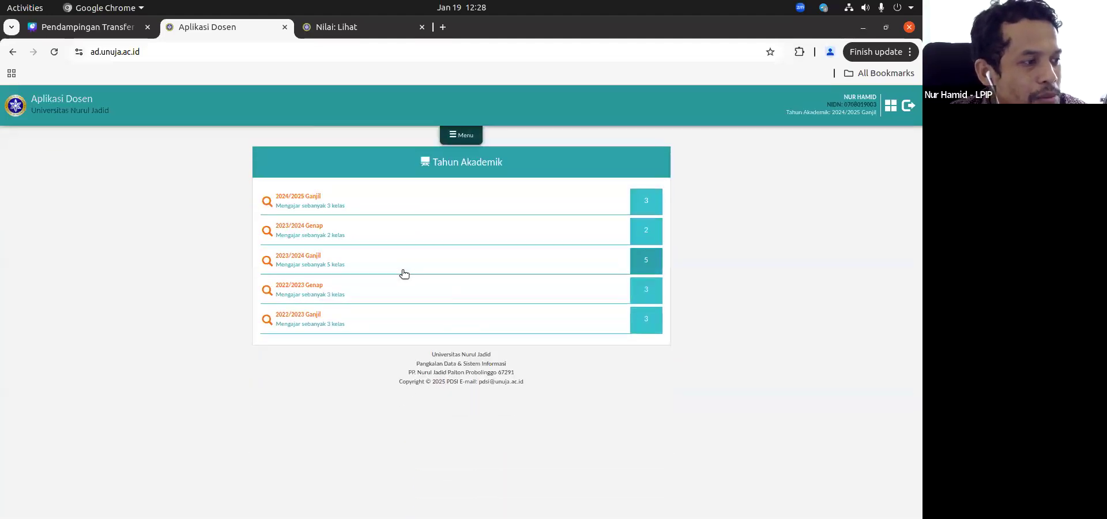
pyautogui.click(647, 203)
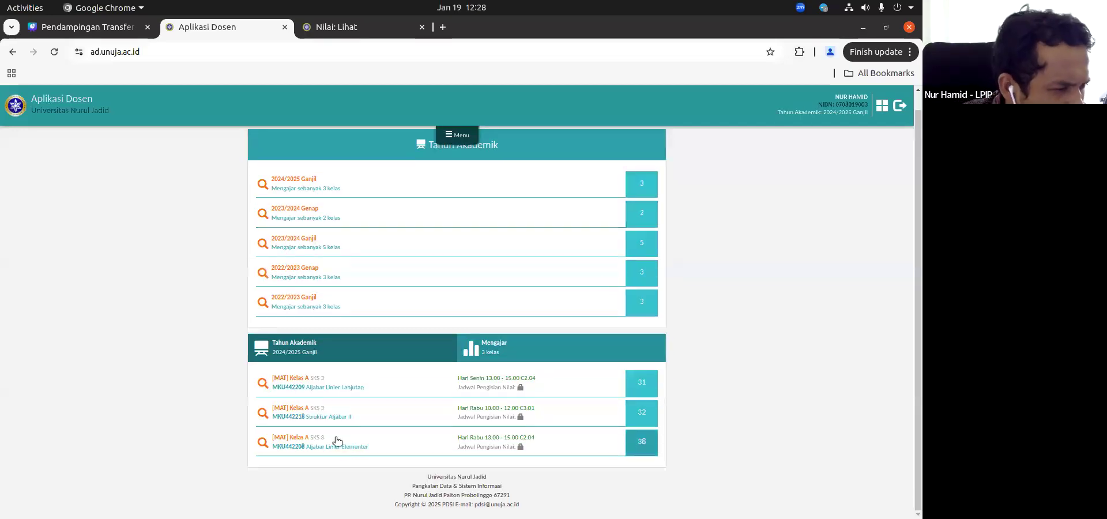
pyautogui.click(648, 407)
# Step: Import the E-Learning grades into the Struktur Aljabar II class list
pyautogui.scroll(-6, 649, 402)
pyautogui.scroll(-3, 648, 400)
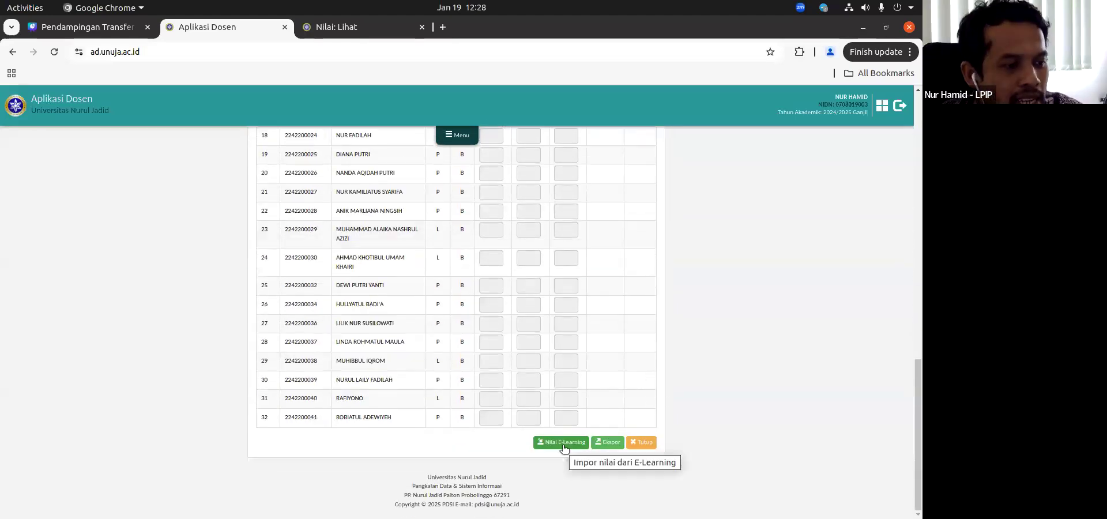
pyautogui.click(561, 443)
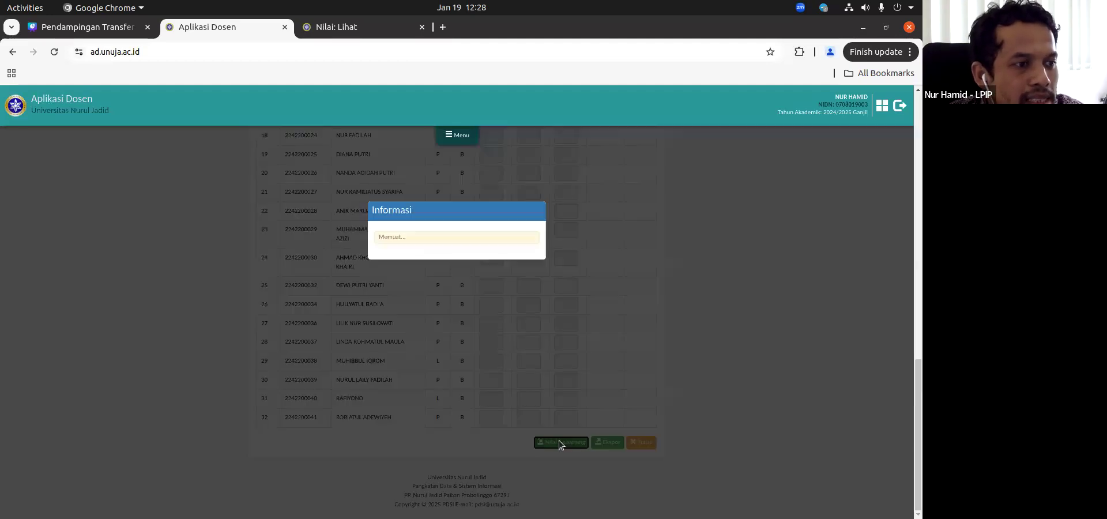
# Step: Review the imported NUTS, NR, NUAS, NMKAS and Huruf values across the Struktur Aljabar II student list
pyautogui.scroll(3, 647, 309)
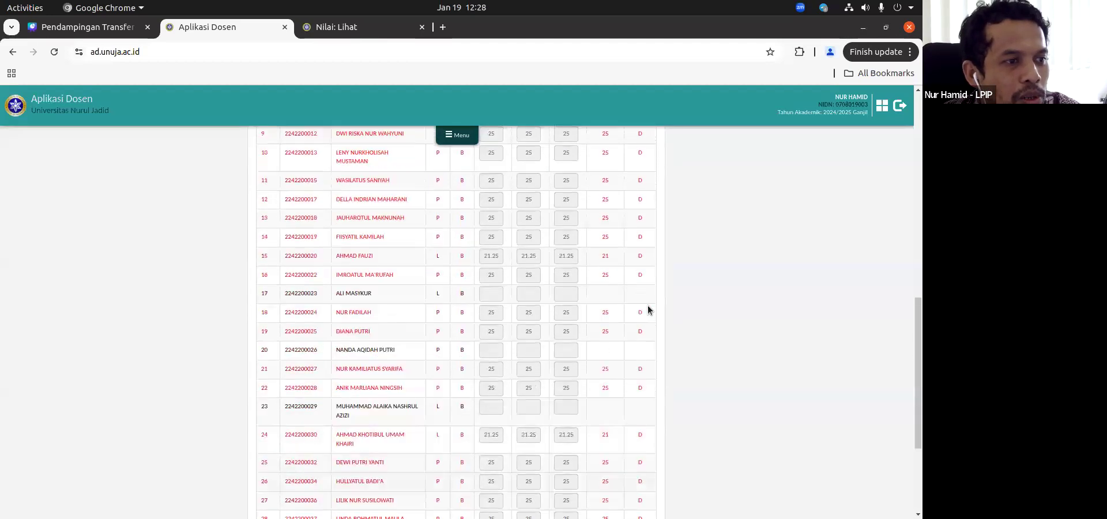
pyautogui.scroll(5, 648, 310)
pyautogui.scroll(-1, 648, 310)
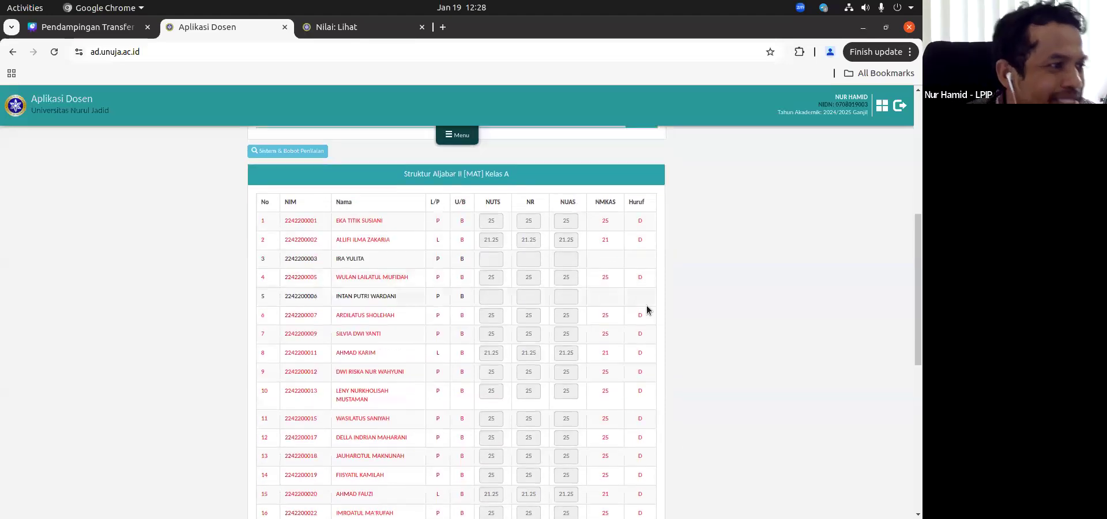
pyautogui.scroll(-1, 647, 310)
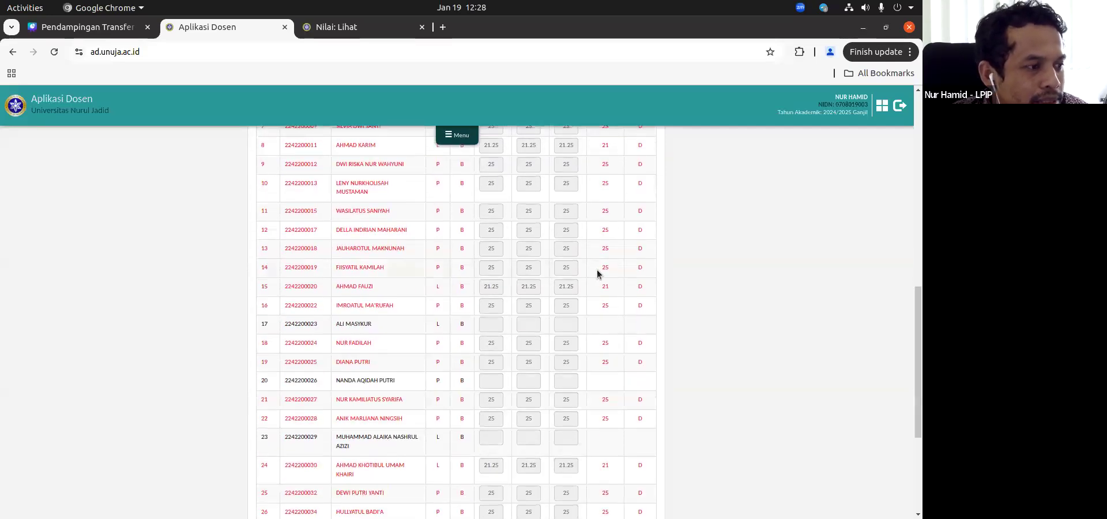
pyautogui.scroll(-2, 597, 269)
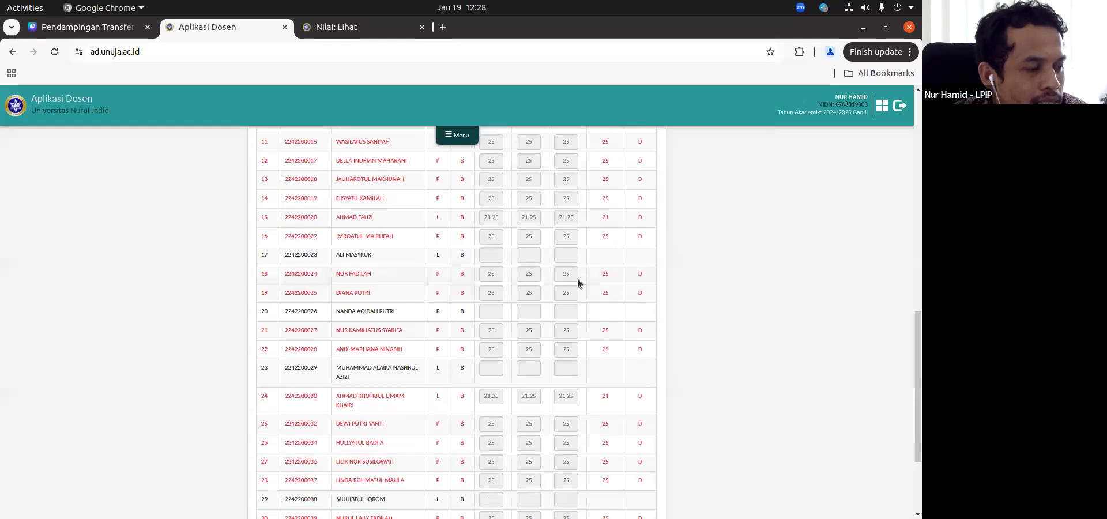
pyautogui.scroll(-2, 578, 282)
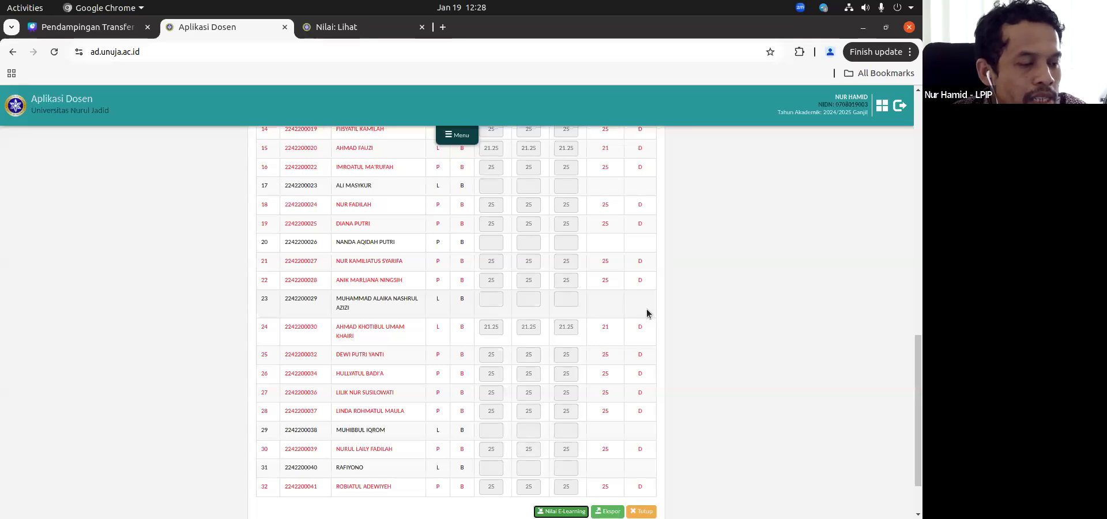
pyautogui.scroll(6, 646, 310)
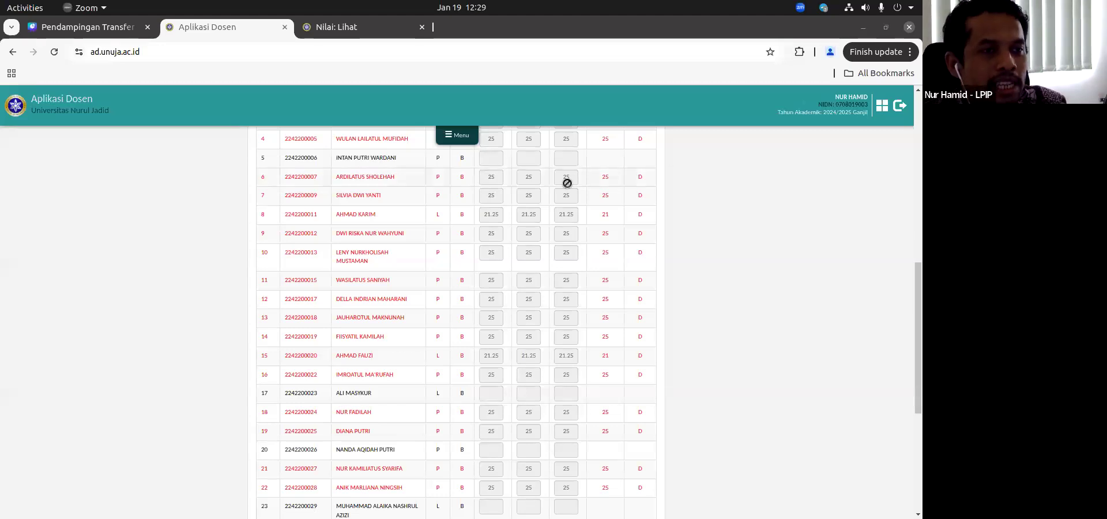
# Step: Return to E-Learning, reload the Struktur Aljabar II grader report and turn off its editing mode
pyautogui.click(346, 27)
pyautogui.scroll(8, 515, 306)
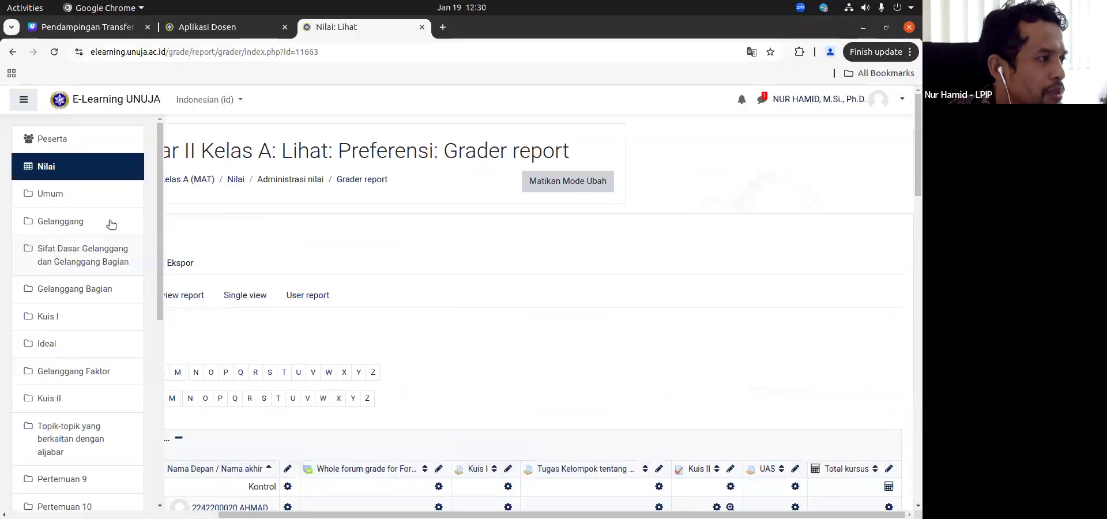
pyautogui.click(66, 168)
pyautogui.click(868, 182)
# Step: Review the students' grades from Daftar Hadir through Total kursus in the read-only grader report
pyautogui.scroll(-5, 577, 329)
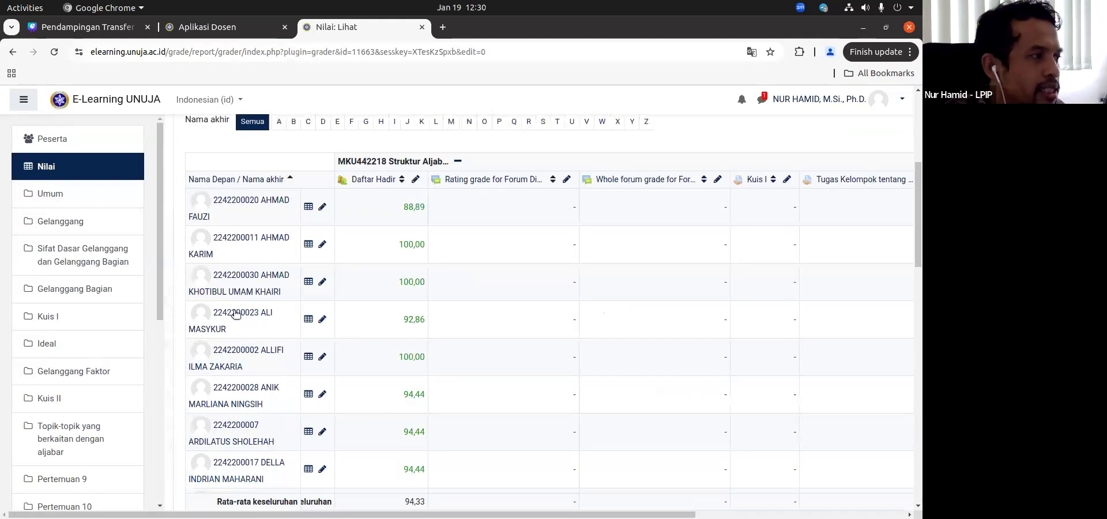
pyautogui.scroll(5, 577, 329)
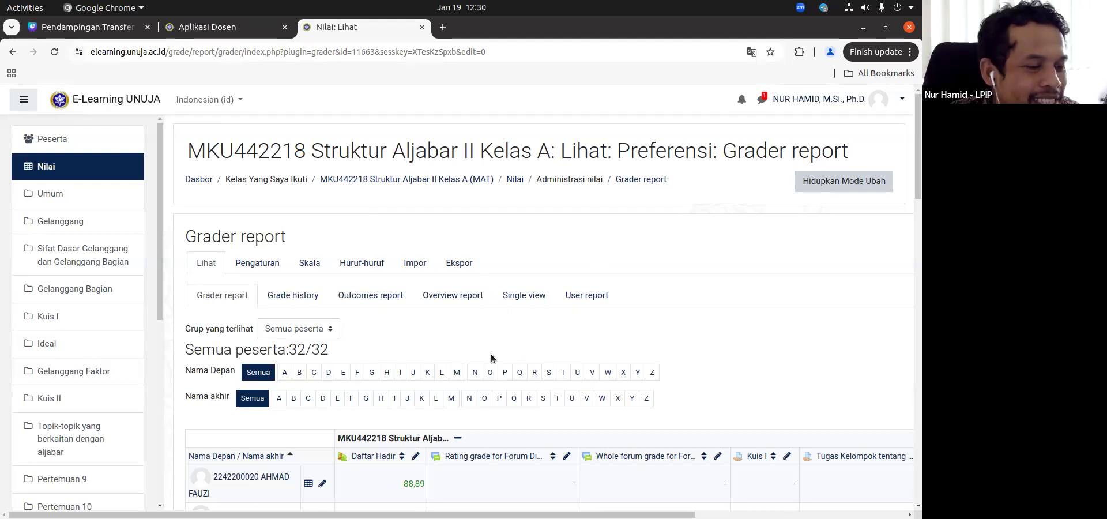
pyautogui.scroll(-2, 649, 442)
pyautogui.scroll(-12, 628, 411)
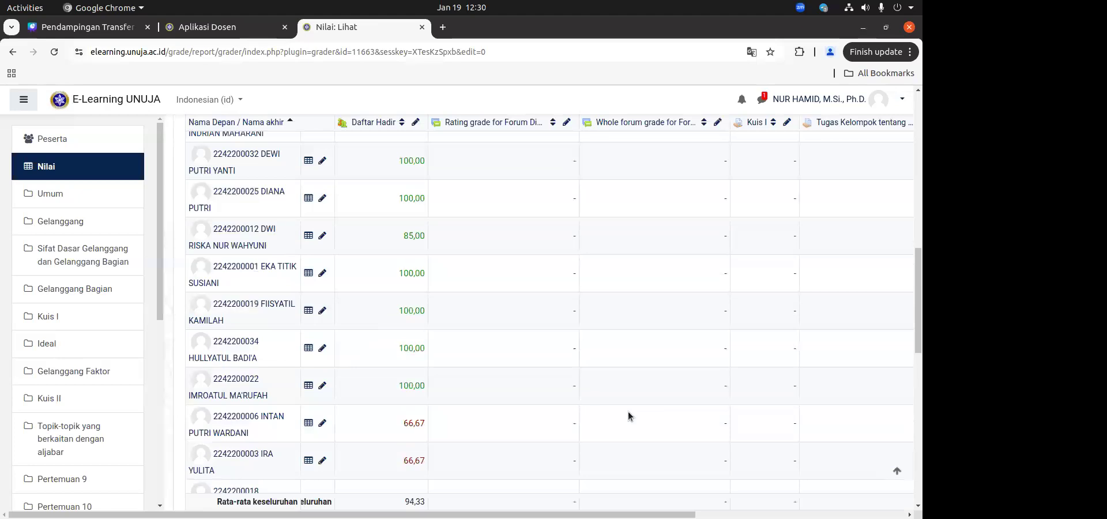
pyautogui.scroll(15, 625, 414)
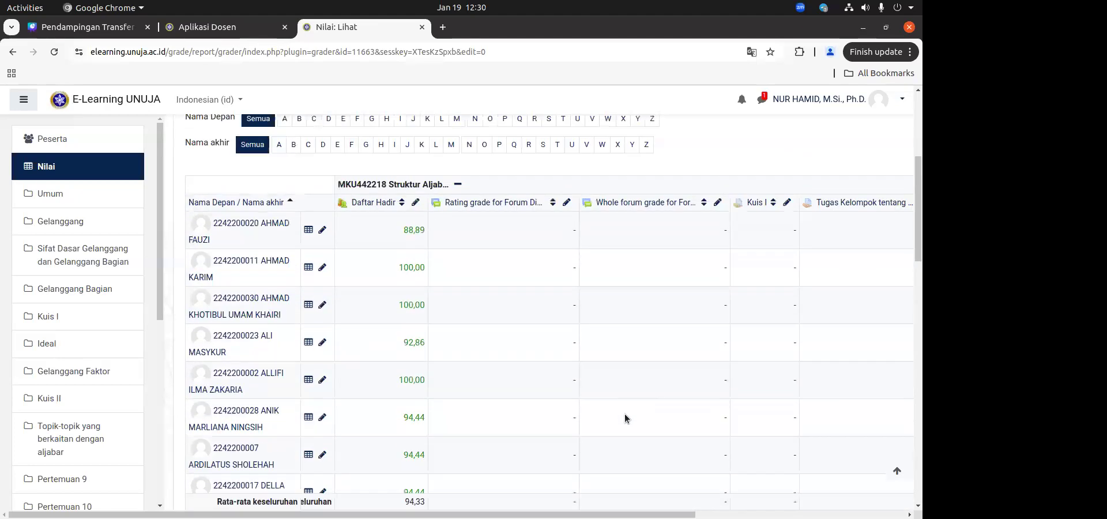
pyautogui.hscroll(5, 697, 364)
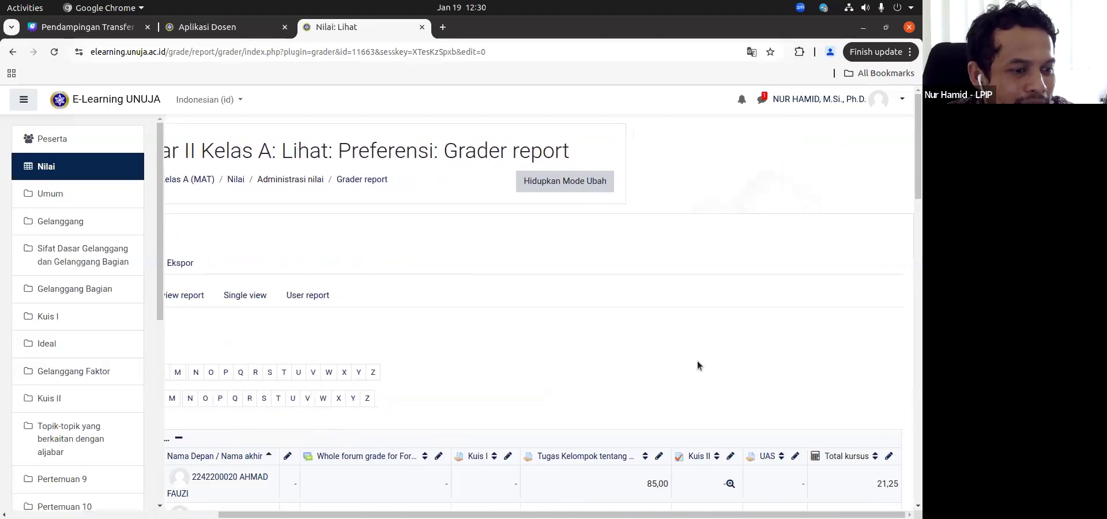
pyautogui.scroll(-12, 698, 364)
pyautogui.scroll(-3, 697, 361)
pyautogui.hscroll(-1, 664, 364)
pyautogui.scroll(15, 552, 320)
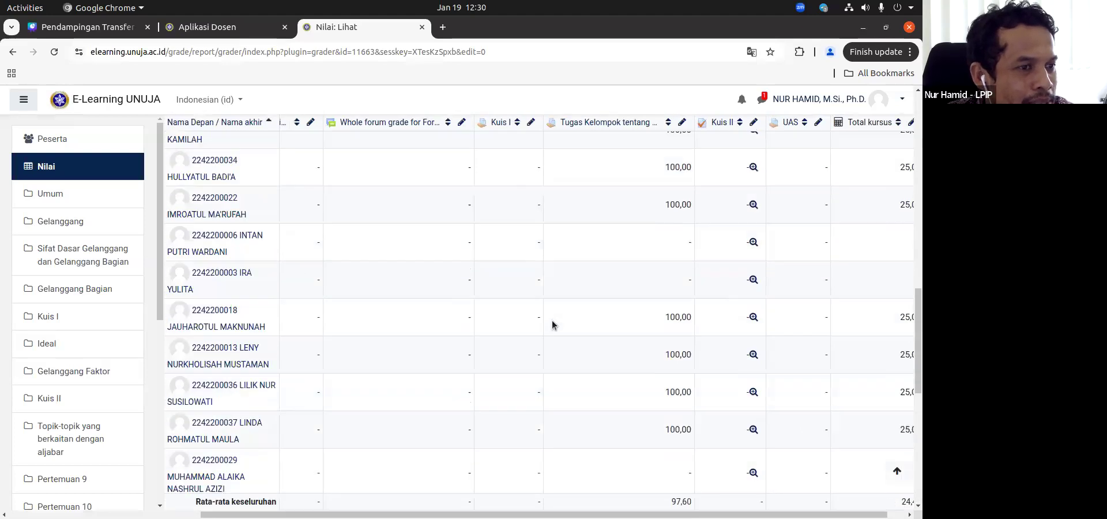
# Step: Turn on editing mode in the grader report and look over the editable grade columns
pyautogui.scroll(5, 635, 208)
pyautogui.click(588, 183)
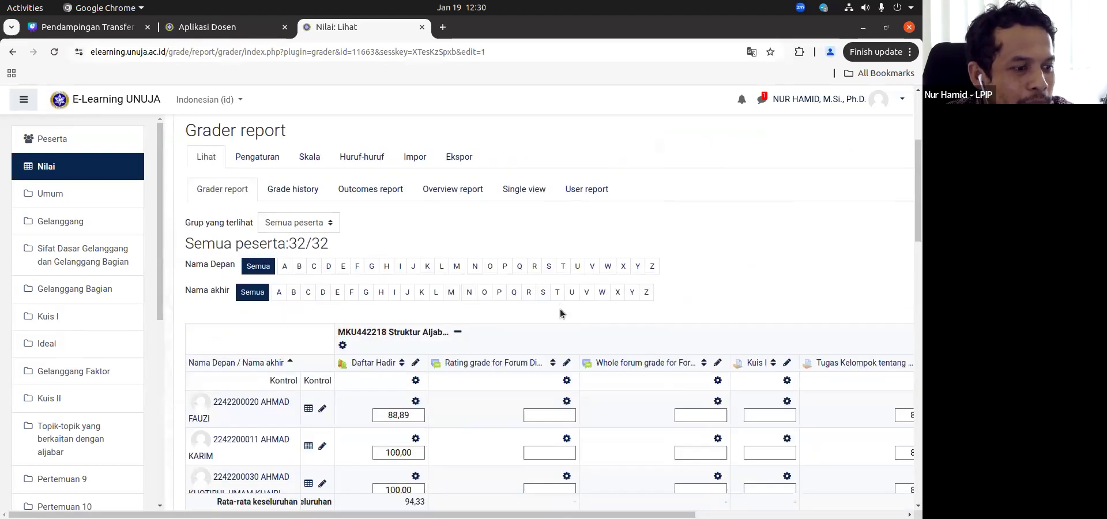
pyautogui.scroll(-10, 577, 323)
pyautogui.scroll(-5, 624, 396)
pyautogui.hscroll(5, 569, 452)
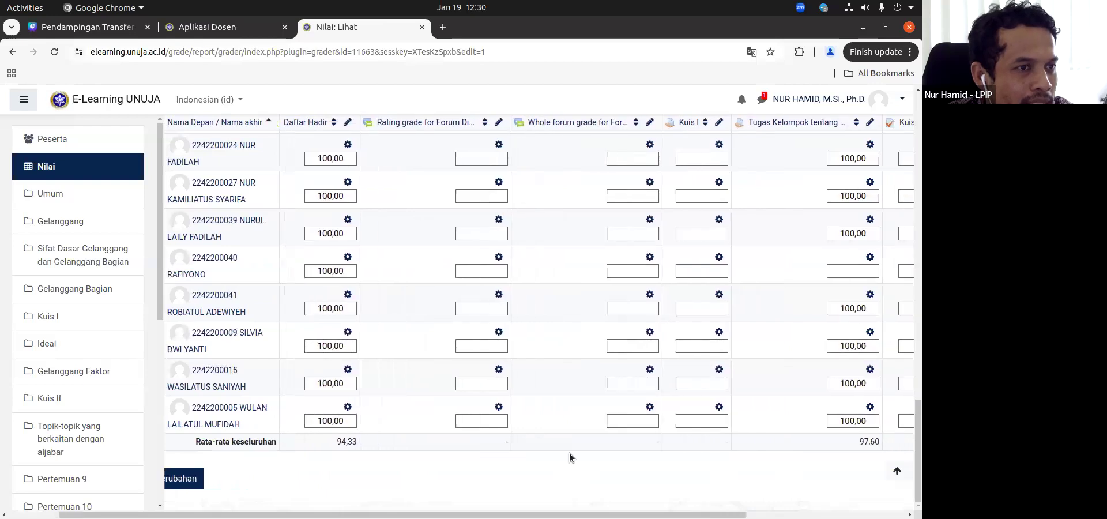
pyautogui.scroll(10, 570, 452)
pyautogui.hscroll(-2, 519, 404)
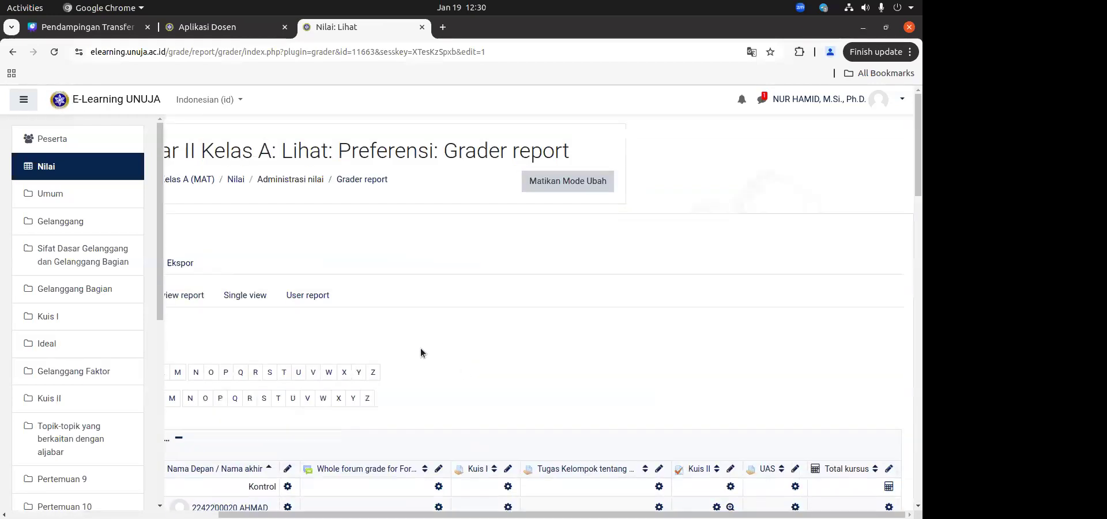
pyautogui.hscroll(-3, 371, 361)
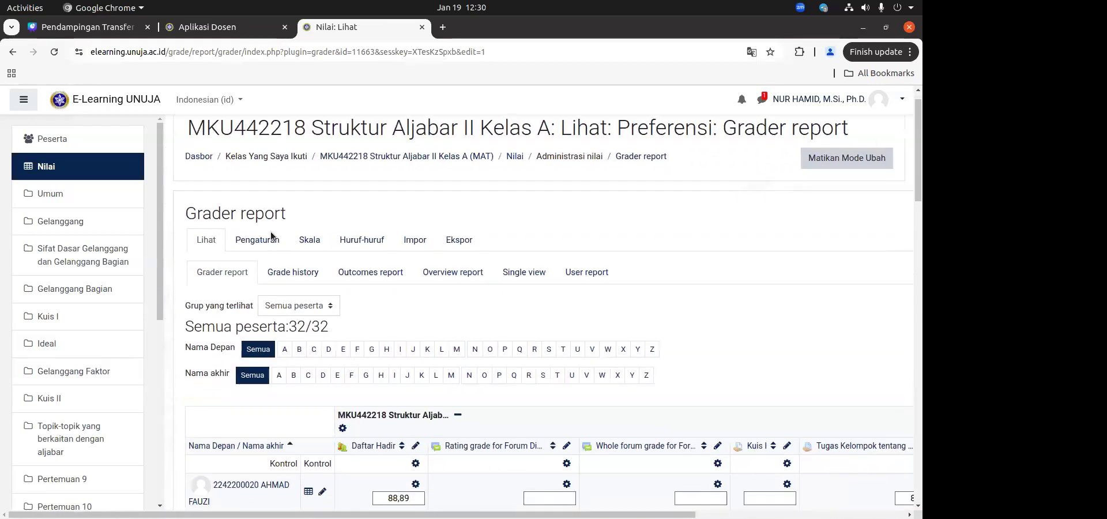
# Step: Open the Struktur Aljabar II gradebook setup and review each grade item's weight and maximum grade
pyautogui.click(272, 240)
pyautogui.scroll(-5, 627, 389)
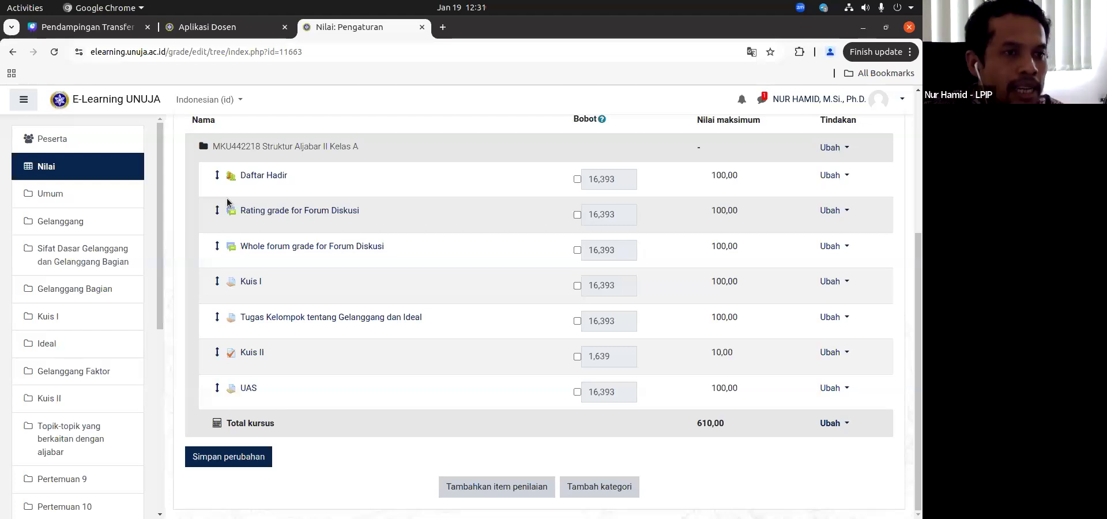
pyautogui.scroll(2, 544, 338)
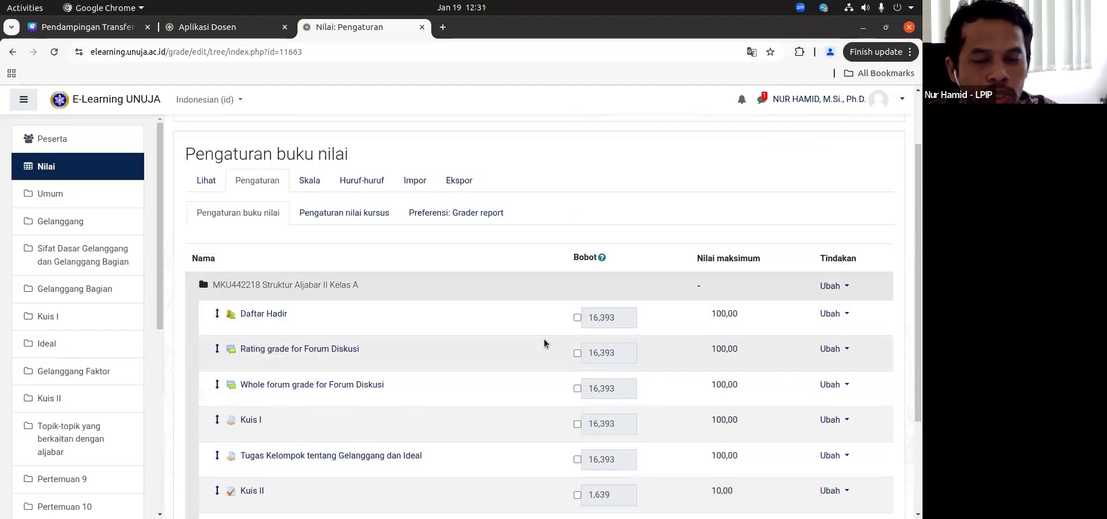
pyautogui.scroll(-1, 545, 338)
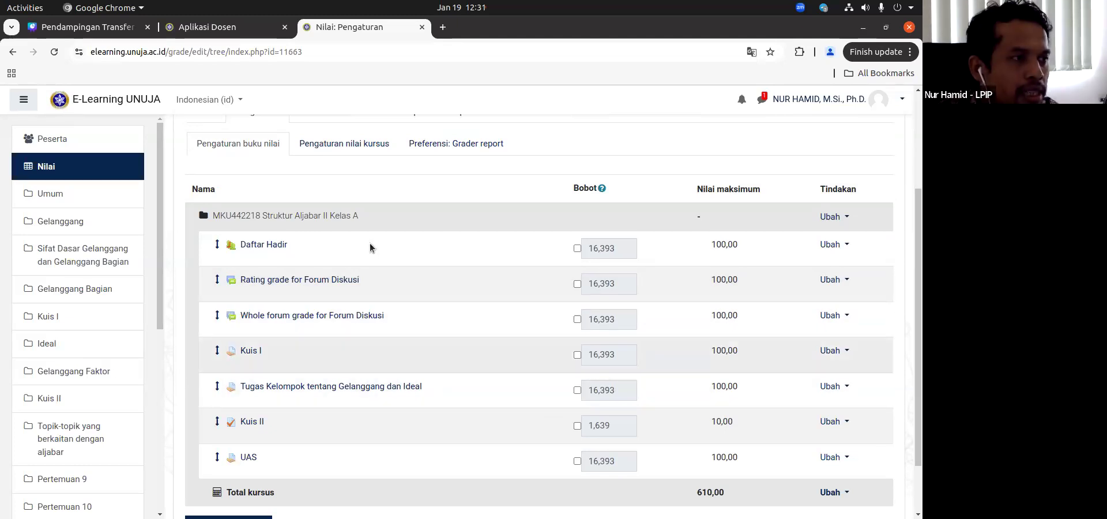
pyautogui.scroll(2, 447, 164)
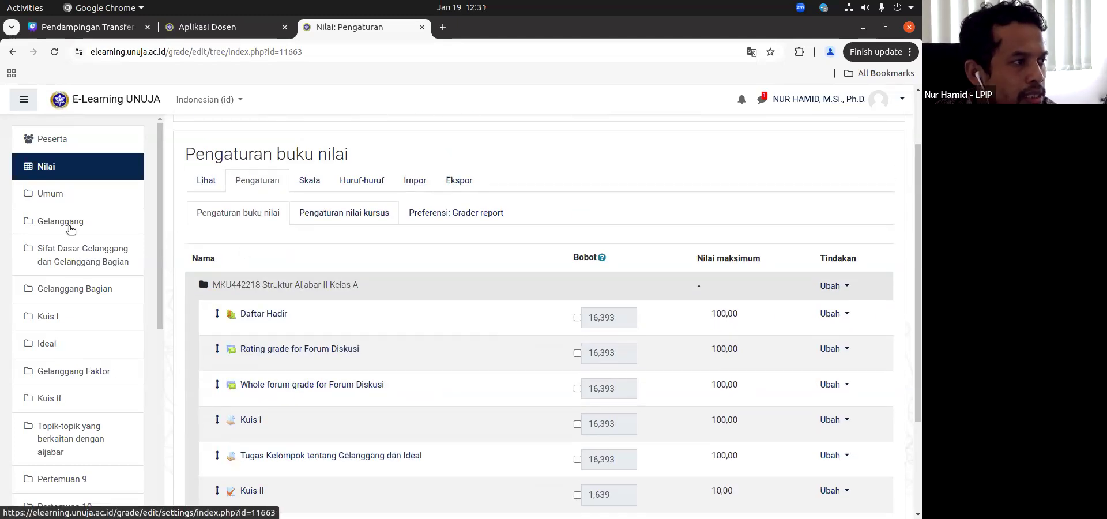
# Step: Return to the dashboard and open the grader report of the MKU442208 Aljabar Linier Elementer Kelas A course
pyautogui.click(51, 168)
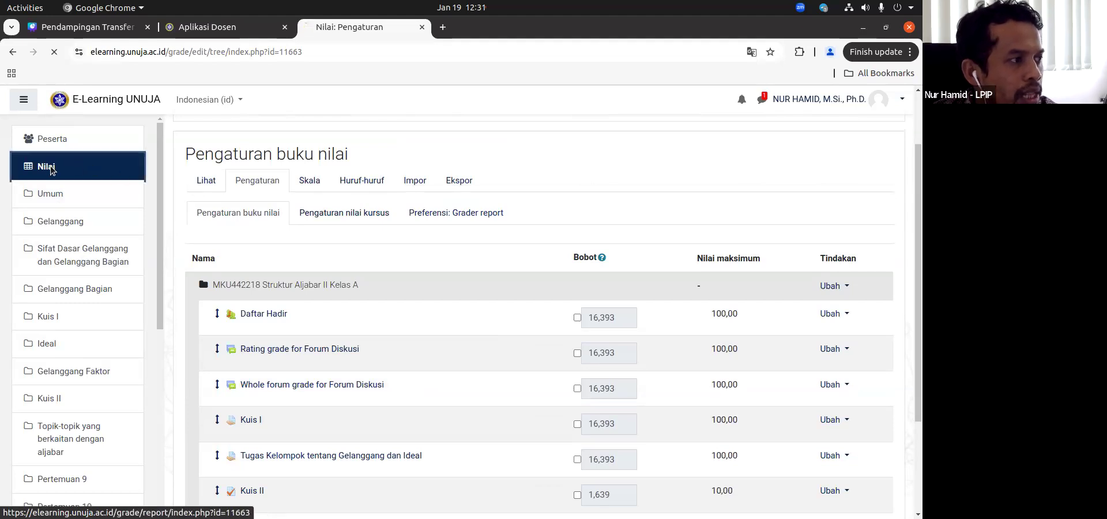
pyautogui.click(196, 177)
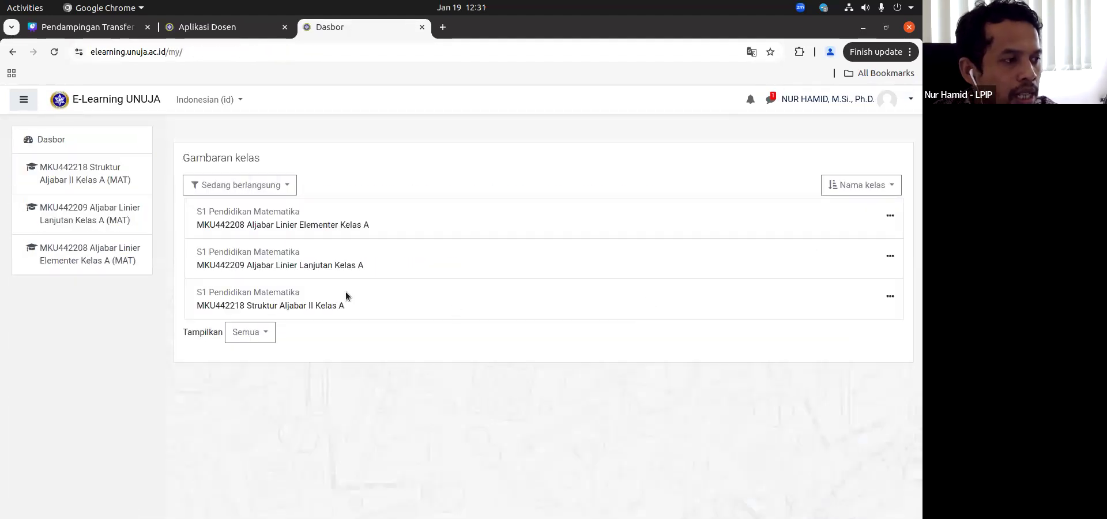
pyautogui.click(326, 228)
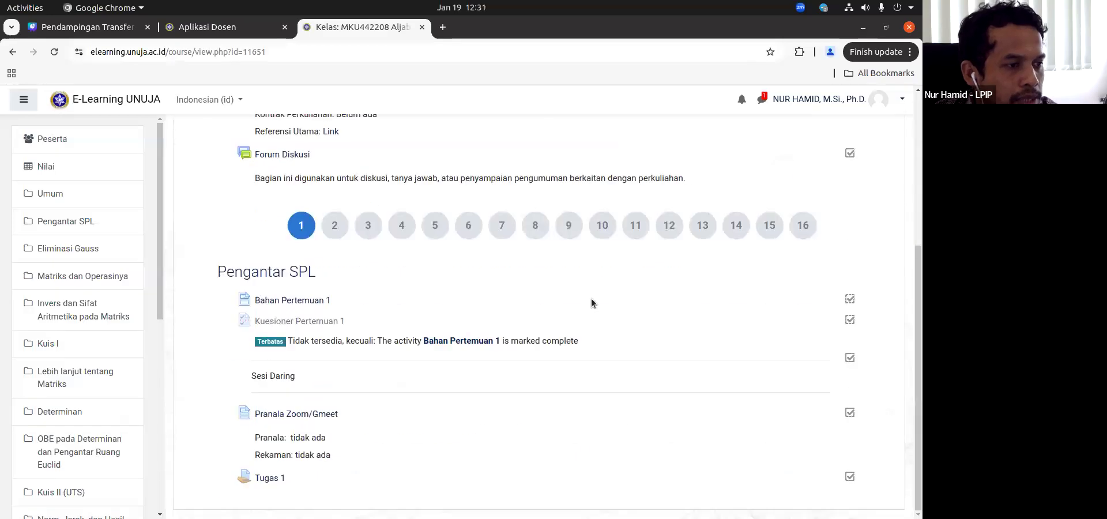
pyautogui.scroll(5, 826, 240)
pyautogui.click(80, 176)
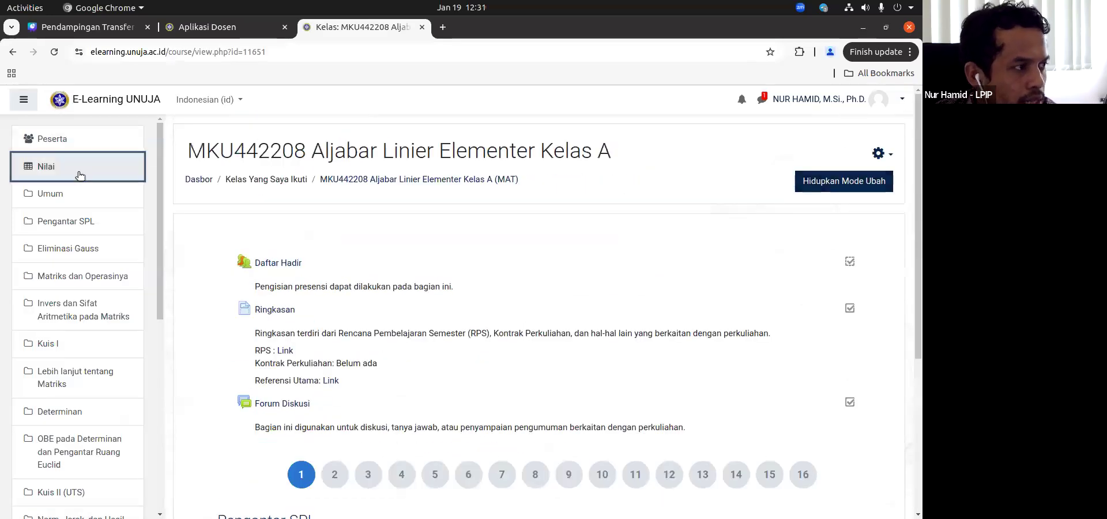
pyautogui.scroll(-3, 524, 299)
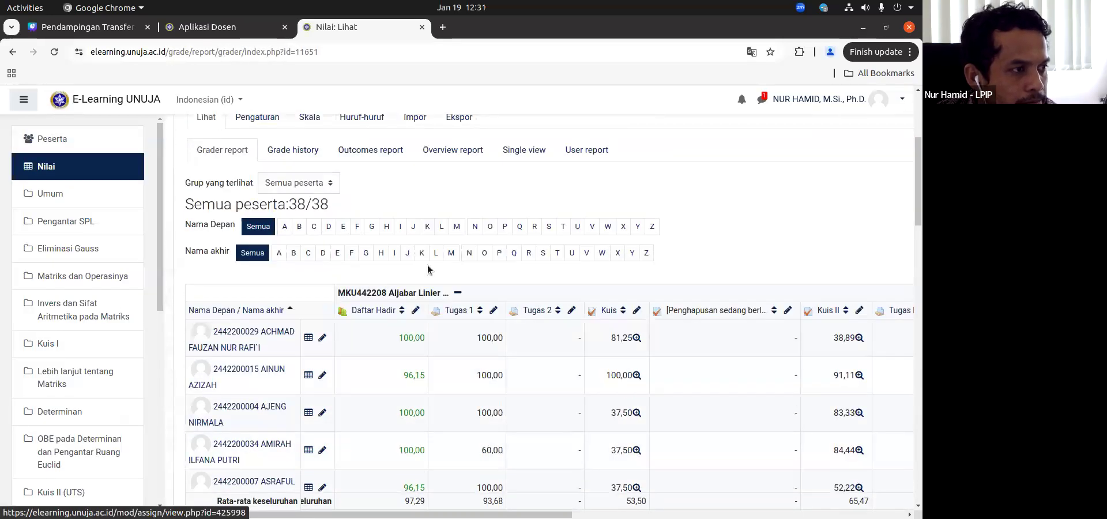
# Step: Turn on editing mode in the Aljabar Linier Elementer grader report and open the calculation of Total kursus
pyautogui.scroll(4, 428, 269)
pyautogui.click(842, 206)
pyautogui.scroll(-4, 495, 351)
pyautogui.scroll(-10, 495, 351)
pyautogui.hscroll(10, 673, 309)
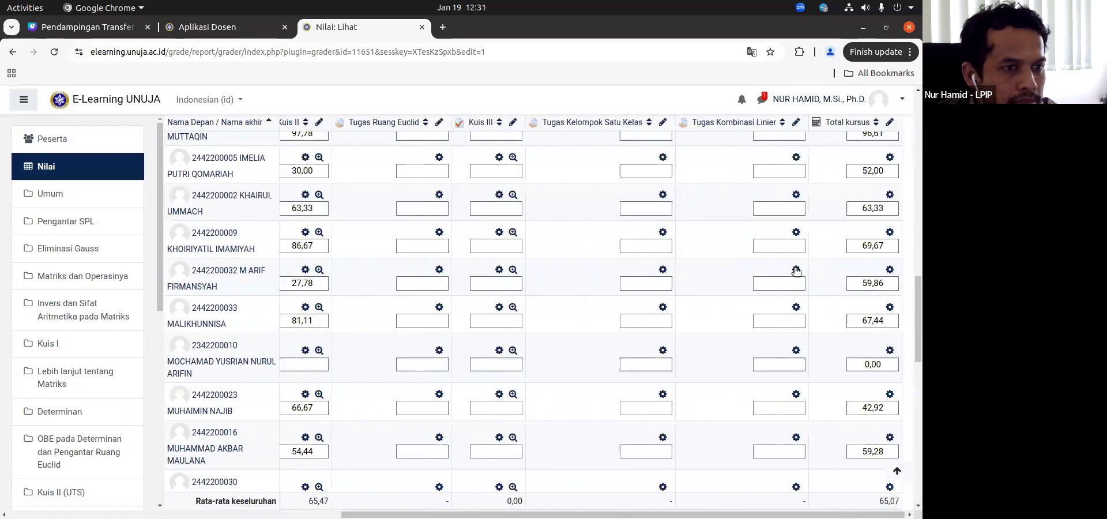
pyautogui.scroll(5, 796, 271)
pyautogui.click(888, 269)
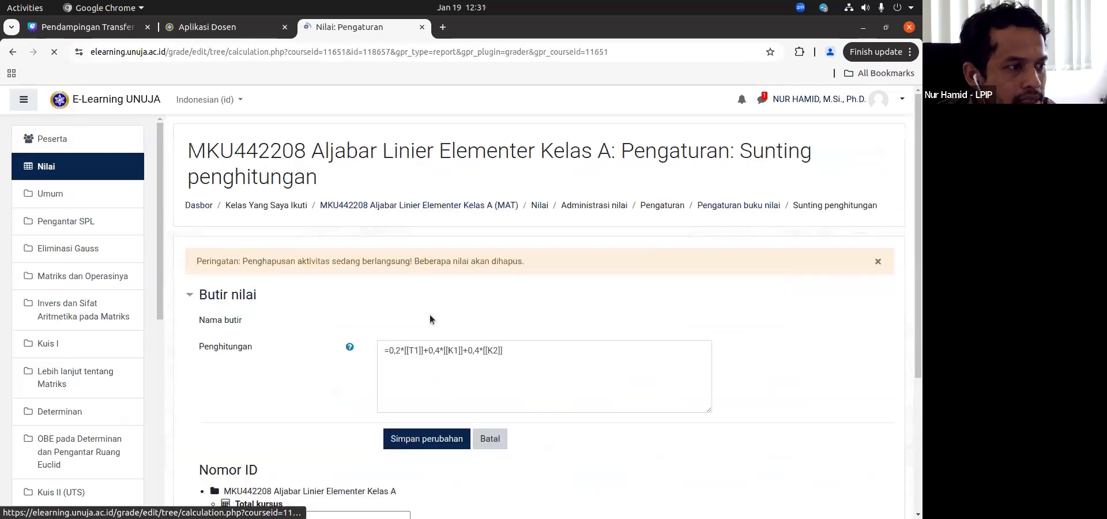
# Step: Examine the Total kursus formula and the grade items' ID numbers, including the empty ID field of Daftar Hadir
pyautogui.scroll(-2, 368, 319)
pyautogui.scroll(-2, 237, 346)
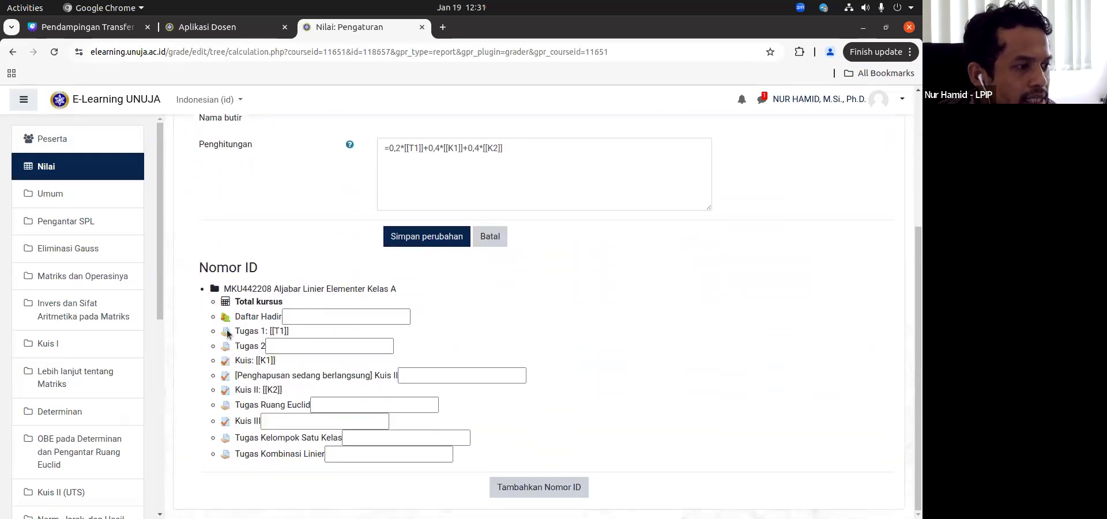
pyautogui.click(299, 318)
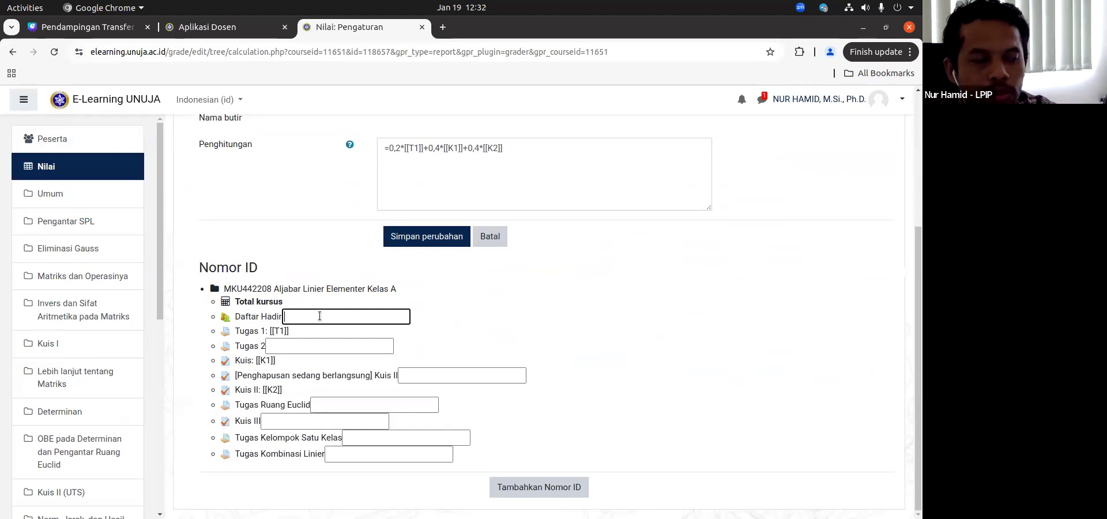
# Step: Go back to the Aljabar Linier Elementer grader report and turn off its editing mode
pyautogui.click(77, 164)
pyautogui.scroll(-5, 420, 279)
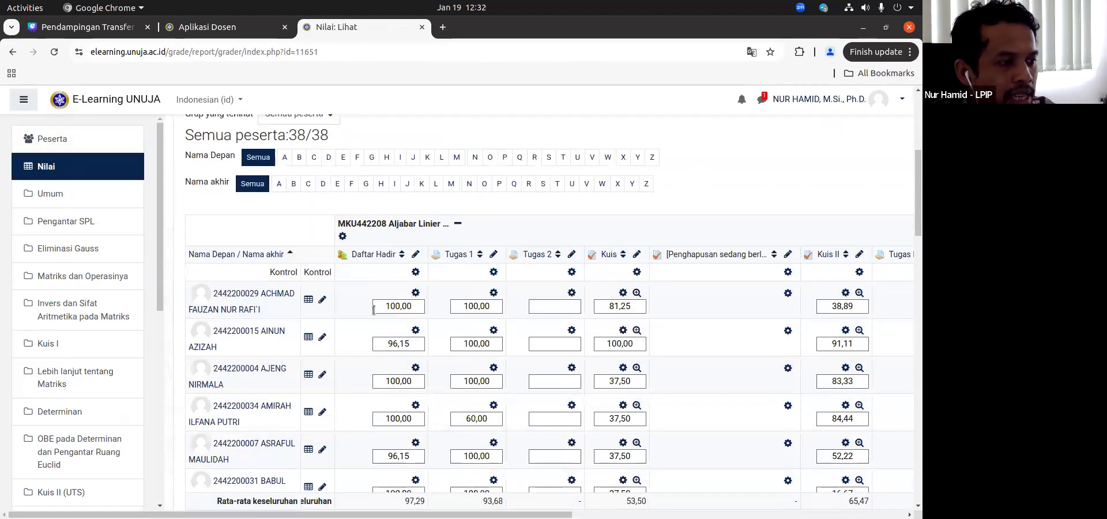
pyautogui.scroll(1, 718, 202)
pyautogui.hscroll(1, 718, 202)
pyautogui.scroll(5, 718, 203)
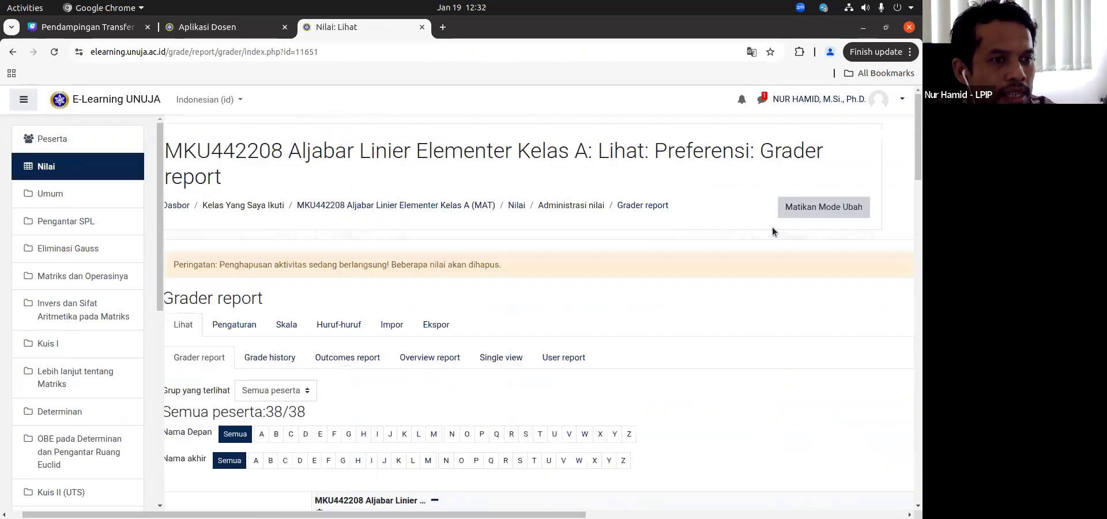
pyautogui.click(823, 208)
pyautogui.scroll(-4, 409, 376)
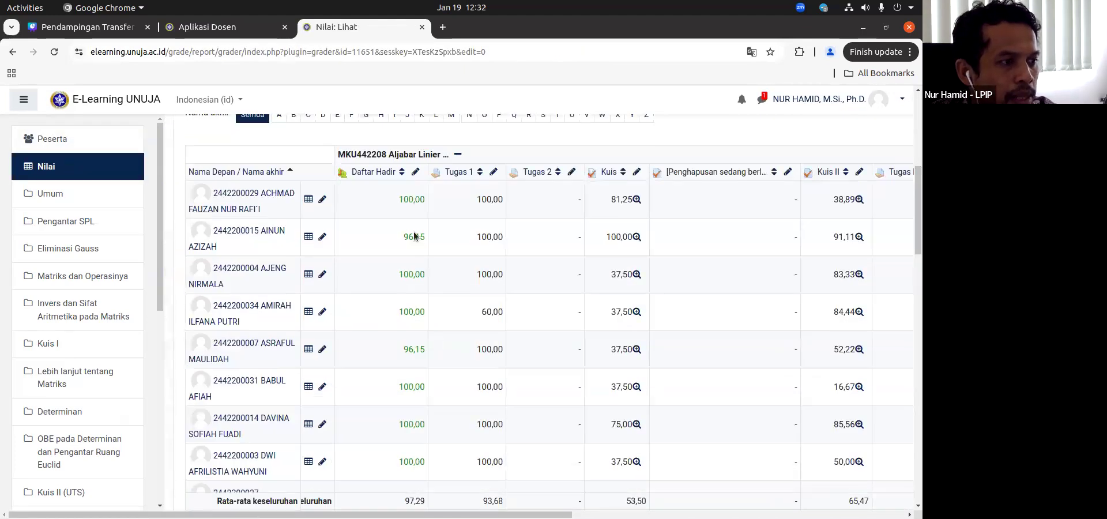
# Step: Review the Aljabar Linier Elementer students' grades from Daftar Hadir through Total kursus in the read-only report
pyautogui.doubleClick(412, 199)
pyautogui.click(412, 199)
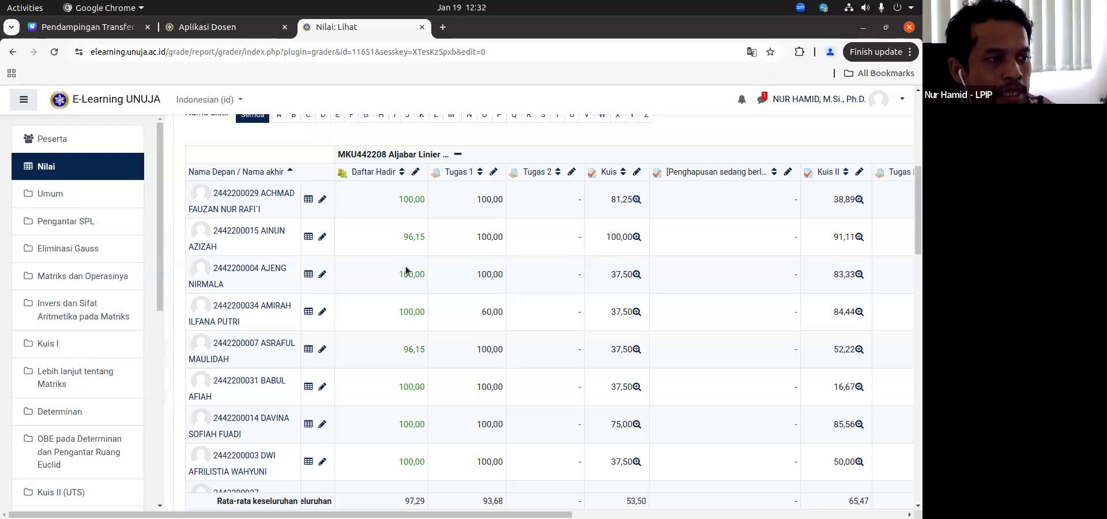
pyautogui.scroll(-5, 411, 326)
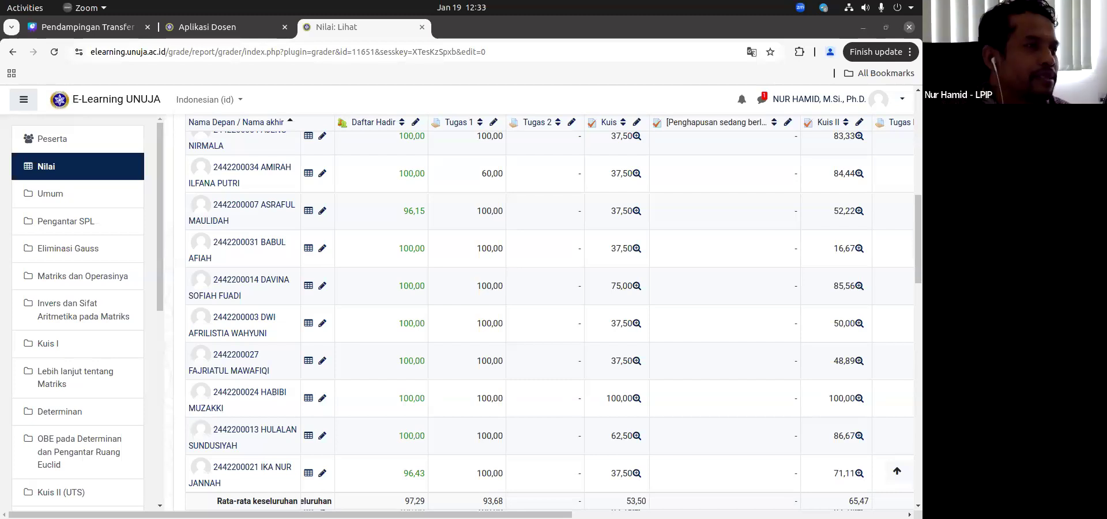
pyautogui.click(356, 29)
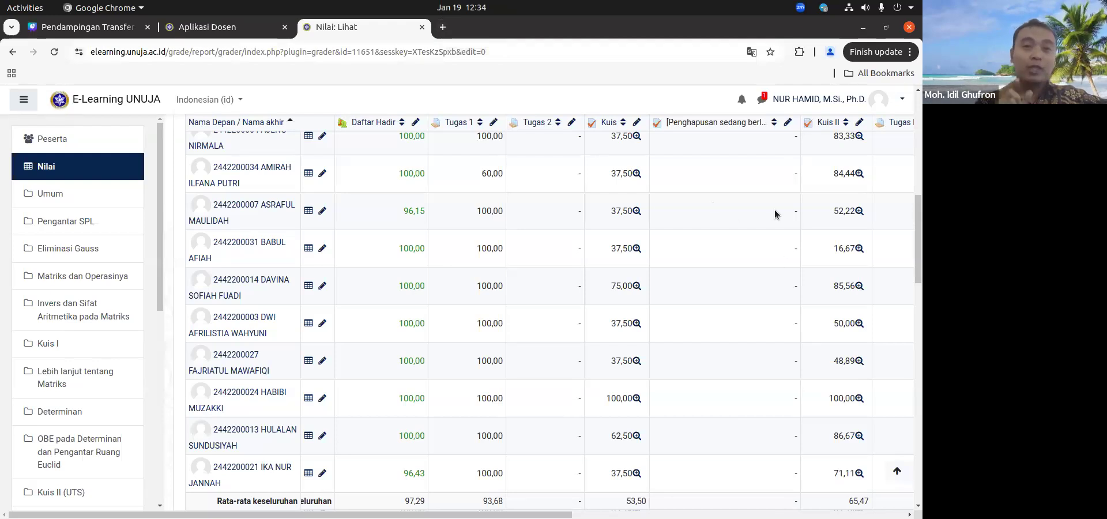
pyautogui.hscroll(5, 774, 210)
pyautogui.hscroll(10, 775, 214)
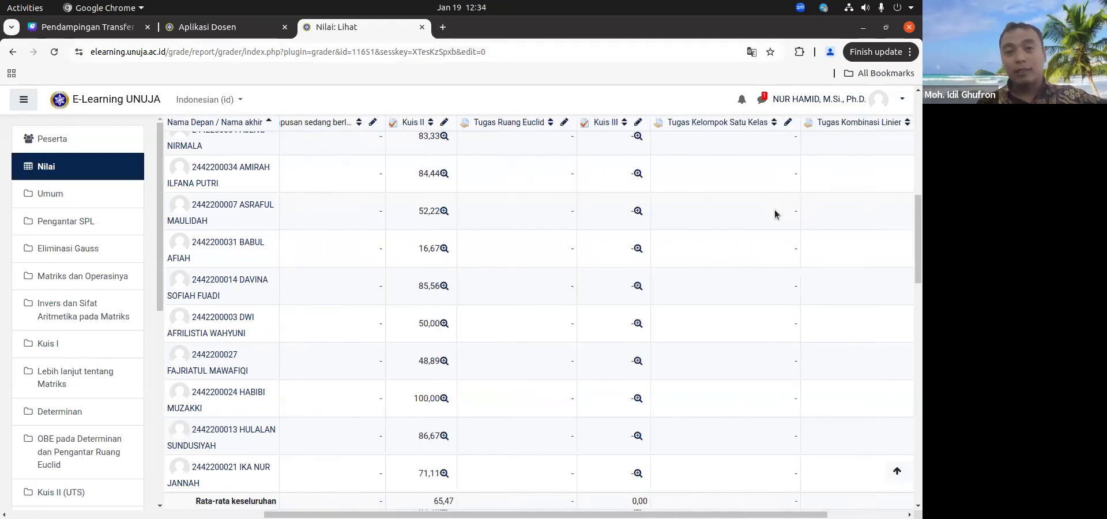
pyautogui.scroll(5, 774, 214)
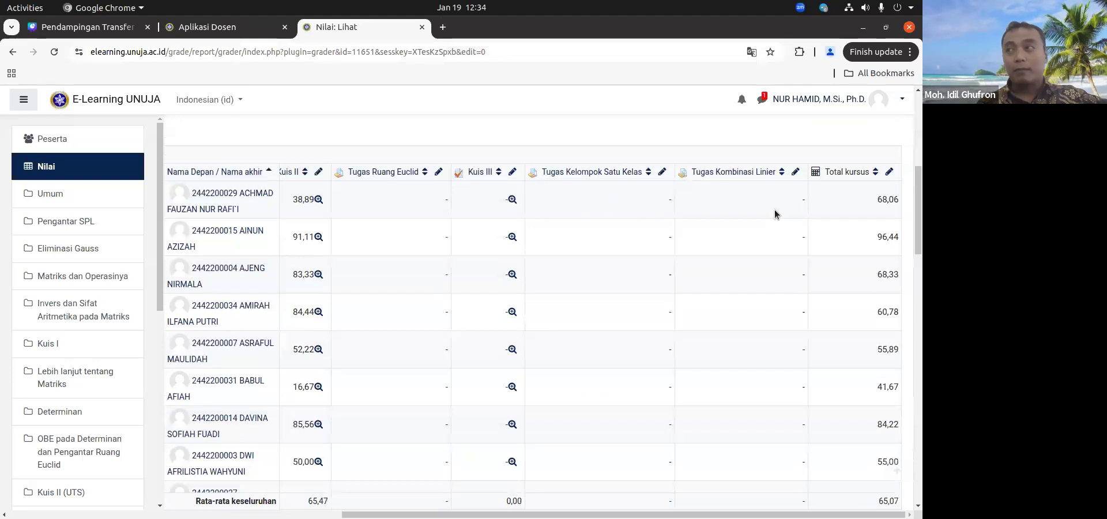
pyautogui.hscroll(-6, 775, 214)
pyautogui.hscroll(-6, 775, 214)
pyautogui.scroll(3, 775, 214)
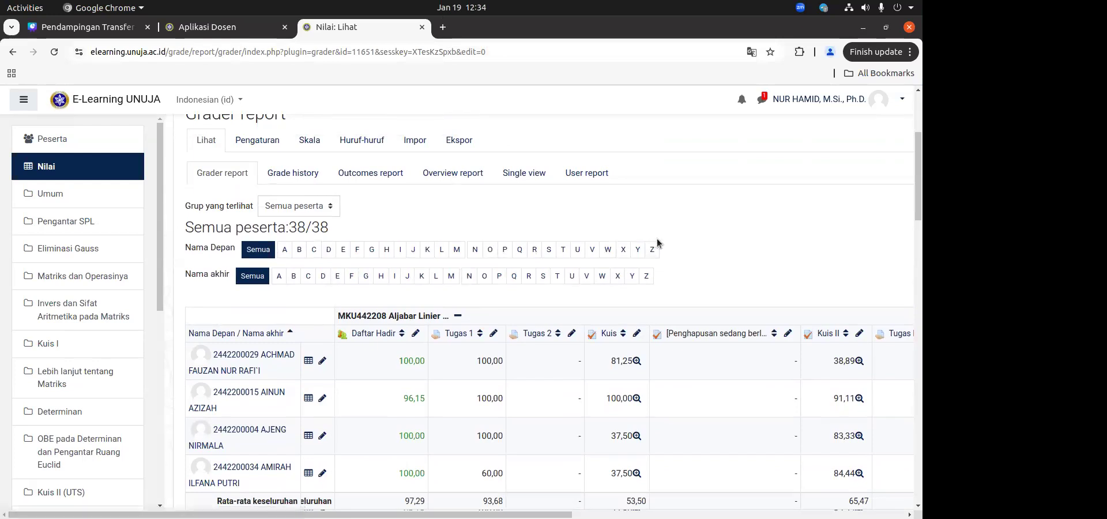
# Step: Switch to Aplikasi Dosen to check the end of the imported grade list, and return to E-Learning
pyautogui.click(218, 30)
pyautogui.scroll(-5, 502, 366)
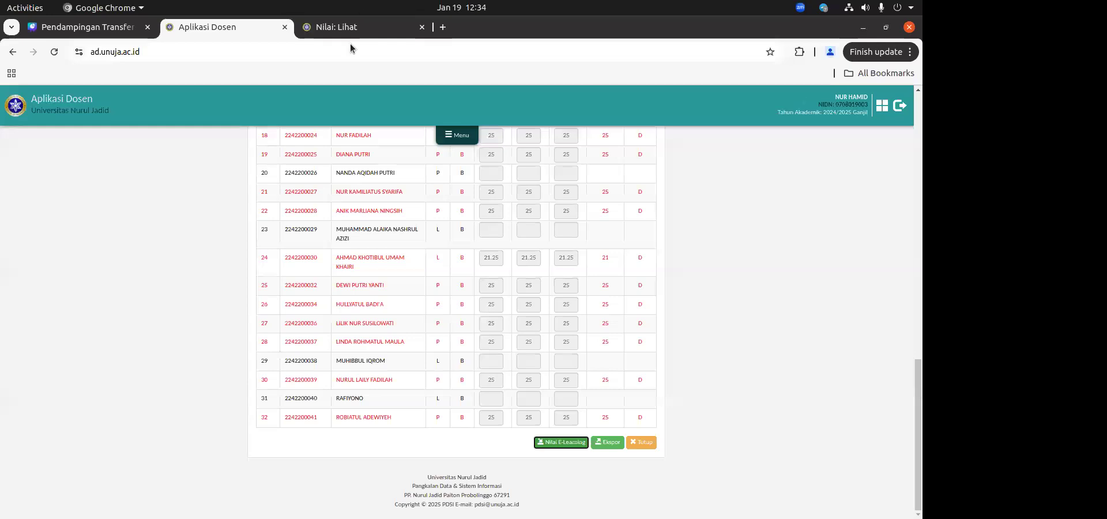
pyautogui.click(358, 29)
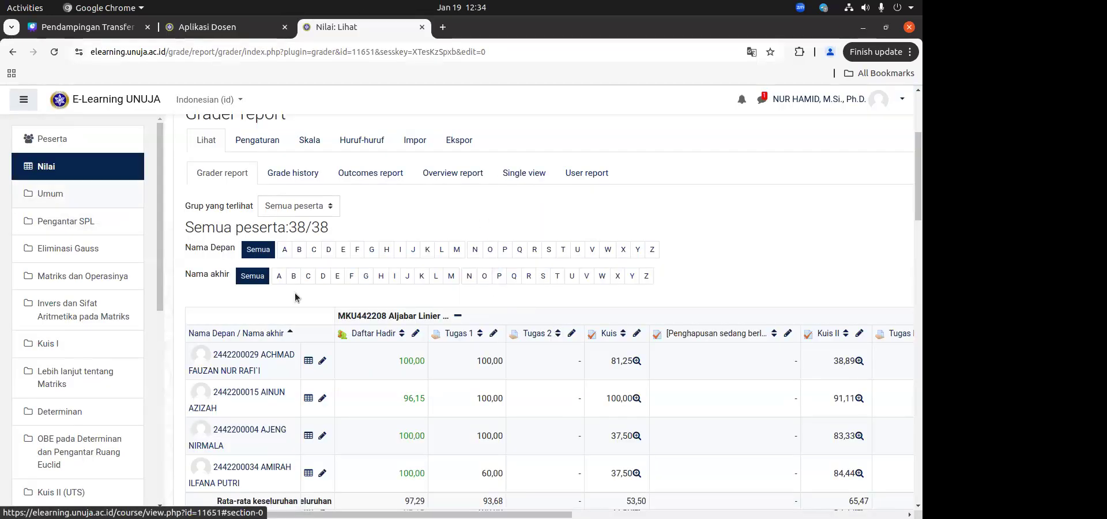
# Step: Open the MKU442218 Struktur Aljabar II Kelas A course from the dashboard and look over its course page
pyautogui.scroll(3, 43, 119)
pyautogui.click(207, 160)
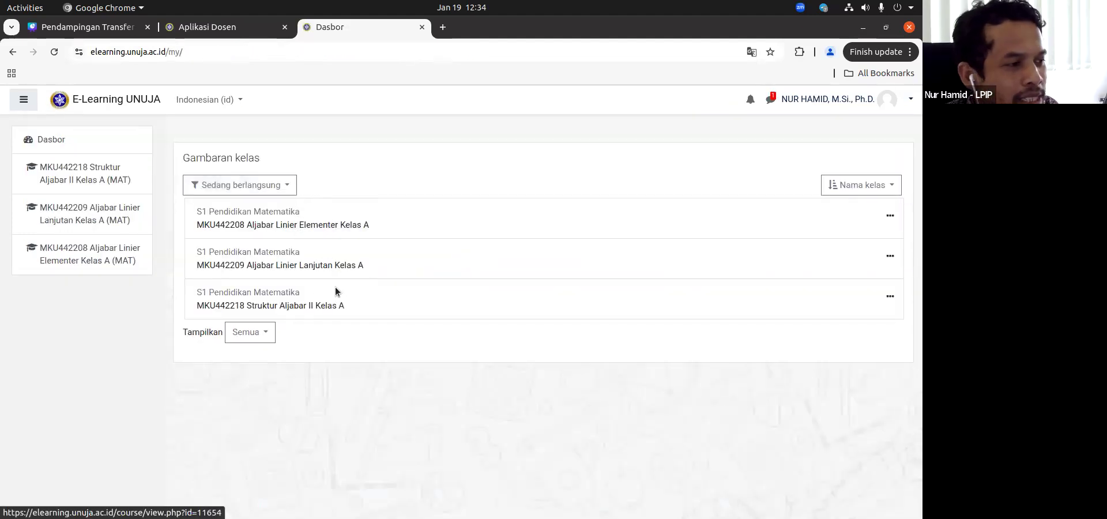
pyautogui.click(304, 305)
pyautogui.scroll(-3, 568, 324)
pyautogui.scroll(-2, 566, 324)
pyautogui.scroll(2, 492, 365)
pyautogui.scroll(-2, 476, 369)
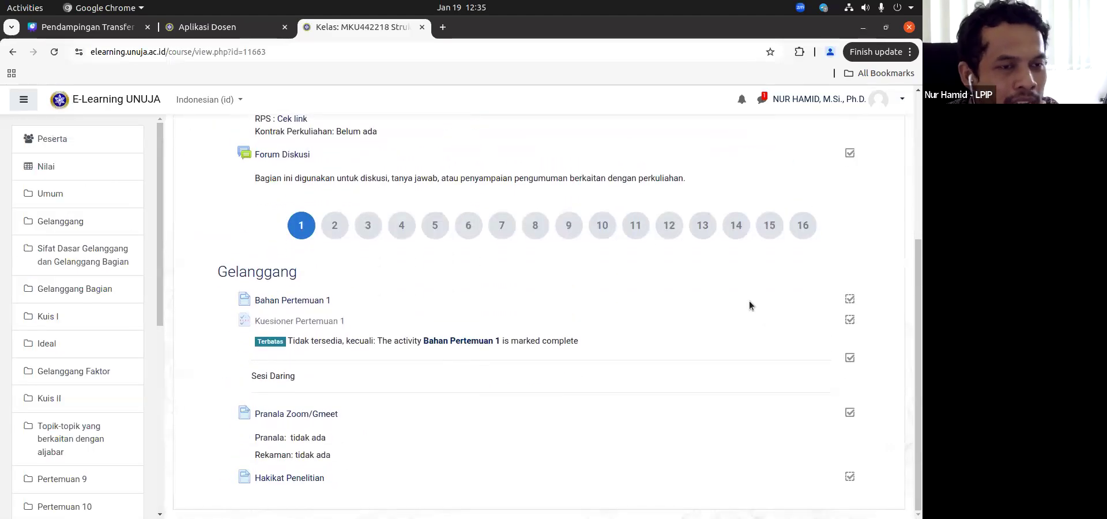
# Step: Turn on the course page's editing mode to look over the editable sections and activities, and turn it off again
pyautogui.scroll(5, 749, 306)
pyautogui.click(840, 181)
pyautogui.scroll(-5, 648, 324)
pyautogui.scroll(2, 693, 328)
pyautogui.scroll(-1, 728, 458)
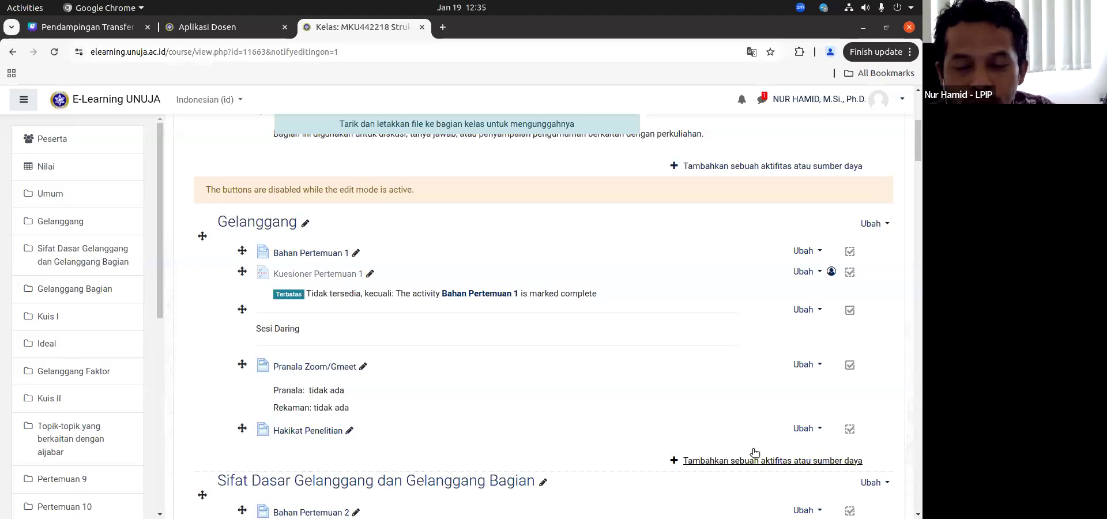
pyautogui.scroll(5, 714, 410)
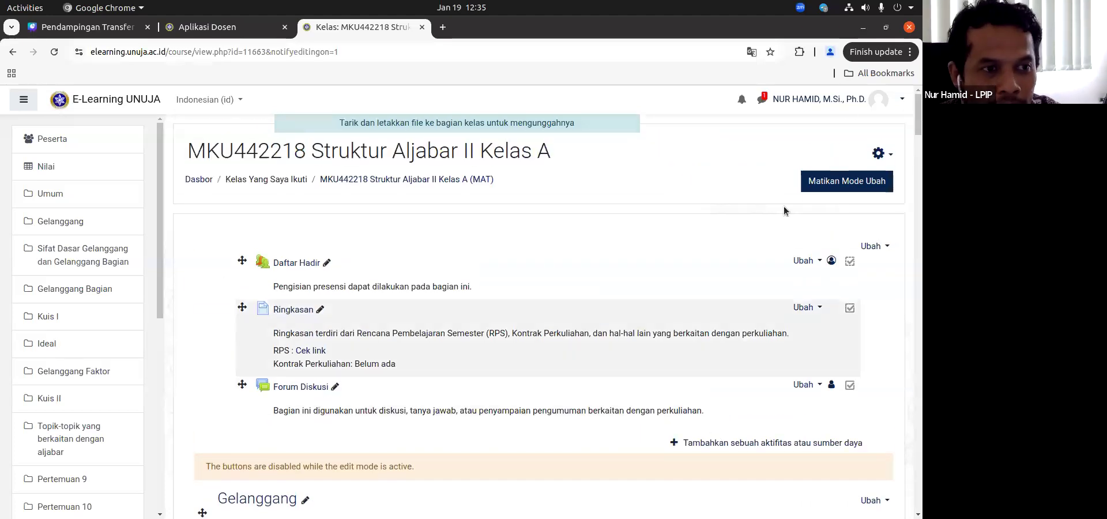
pyautogui.click(828, 186)
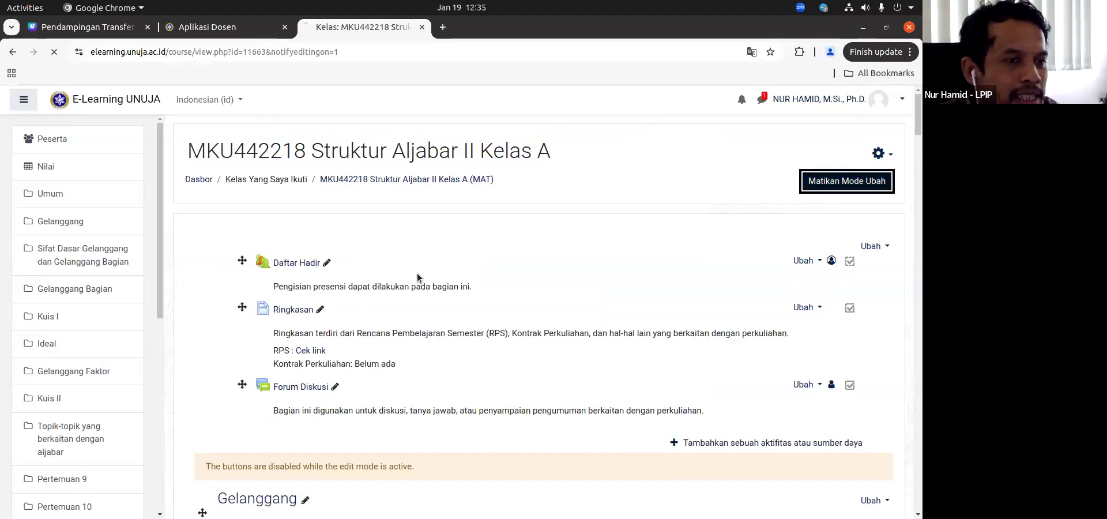
# Step: Open the Struktur Aljabar II grader report, turn off its editing mode and look over the report
pyautogui.click(60, 164)
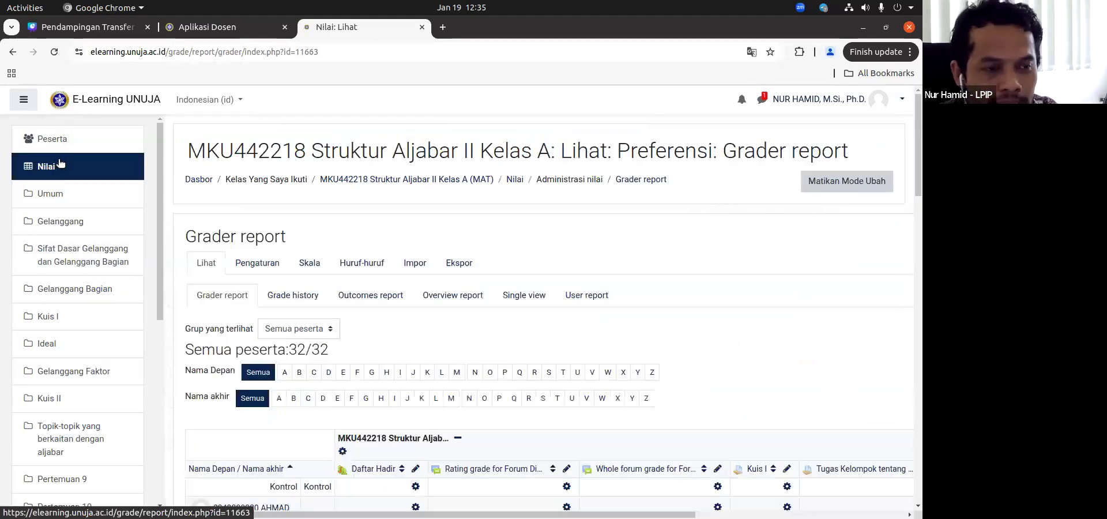
pyautogui.scroll(-4, 493, 341)
pyautogui.scroll(4, 519, 289)
pyautogui.click(849, 183)
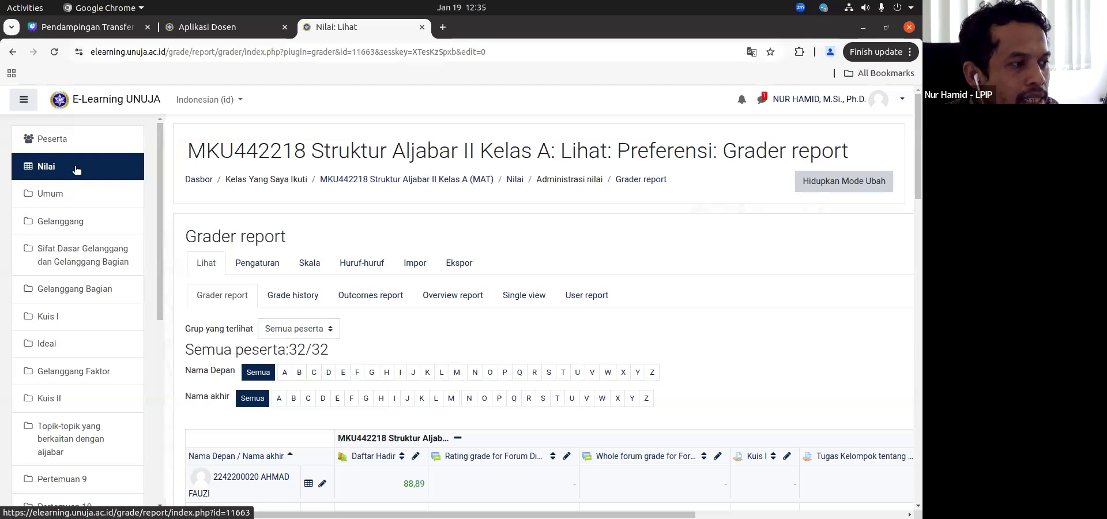
pyautogui.scroll(-4, 251, 207)
pyautogui.scroll(3, 250, 206)
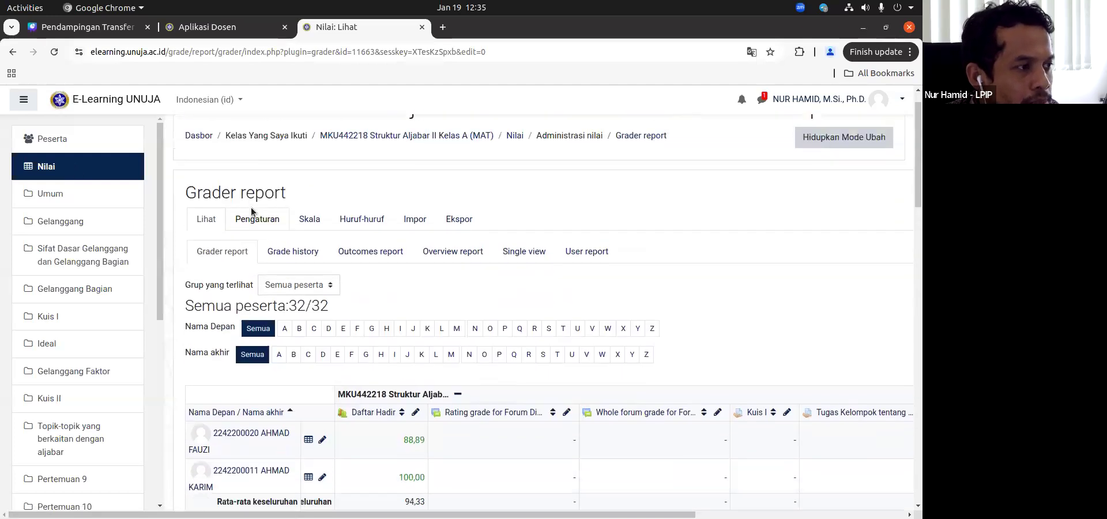
# Step: Open the Struktur Aljabar II gradebook setup, start adding a new grade item and look over its form
pyautogui.scroll(1, 251, 208)
pyautogui.click(255, 259)
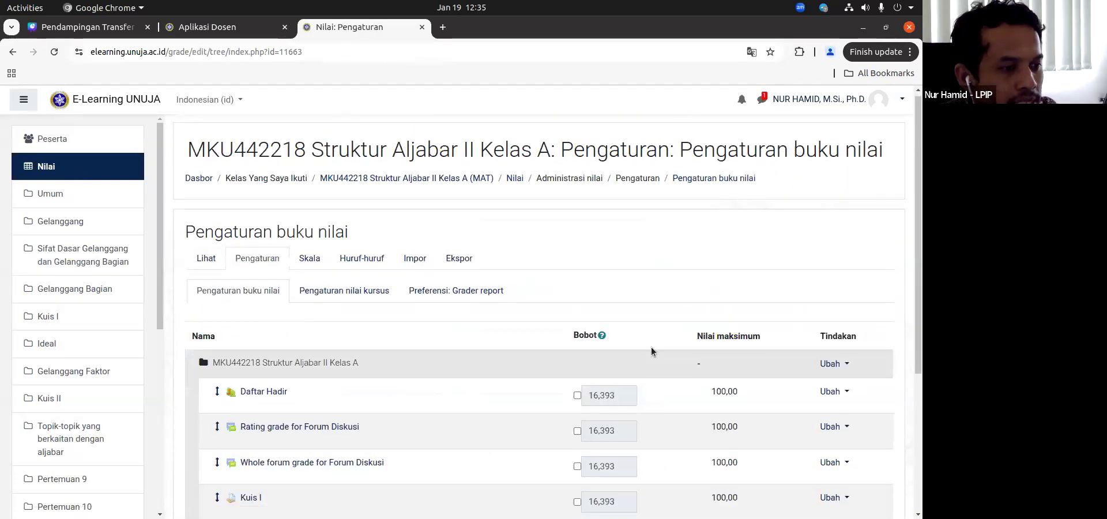
pyautogui.scroll(-4, 652, 352)
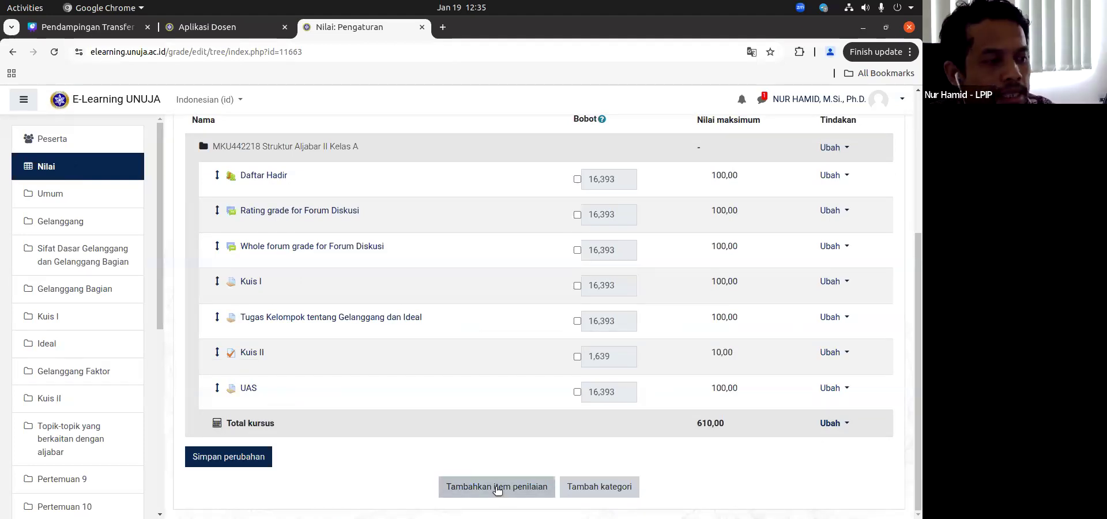
pyautogui.click(498, 490)
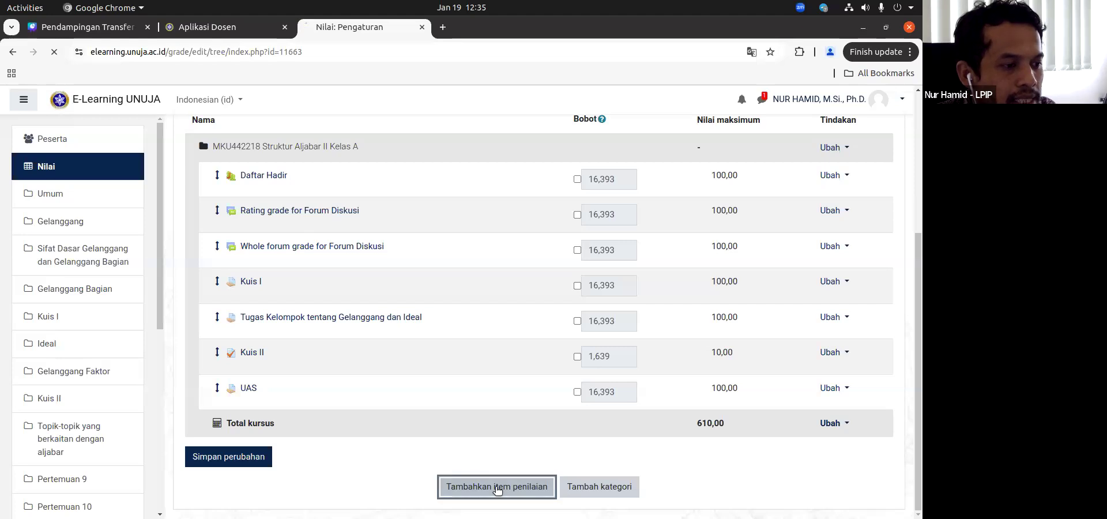
pyautogui.scroll(-2, 483, 435)
pyautogui.click(417, 203)
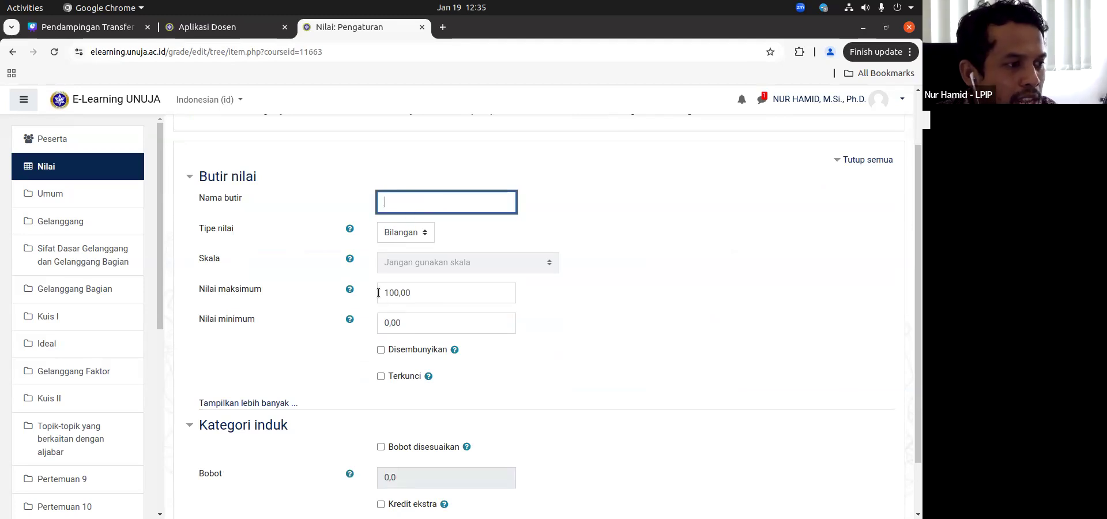
pyautogui.click(410, 322)
pyautogui.scroll(-2, 409, 325)
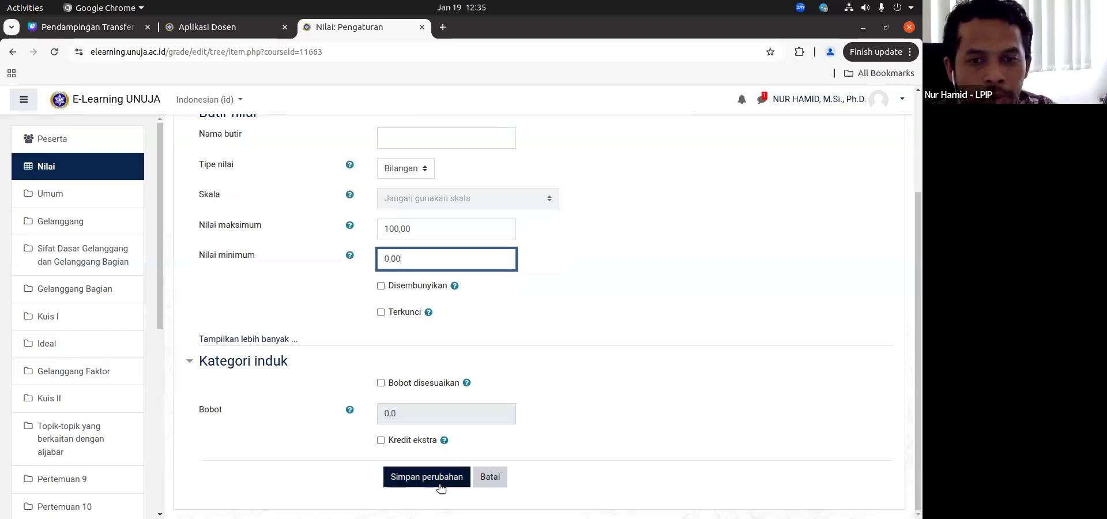
pyautogui.scroll(4, 411, 283)
# Step: Name the new grade item Tugas Tambahan and save it to the gradebook
pyautogui.click(413, 271)
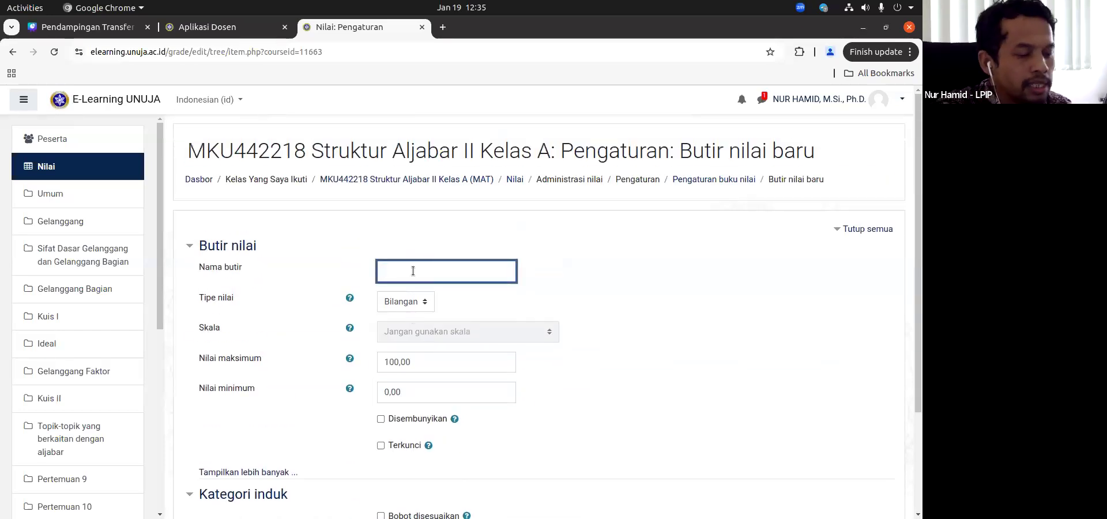
pyautogui.write('Tugas Tambahan')
pyautogui.scroll(-3, 370, 259)
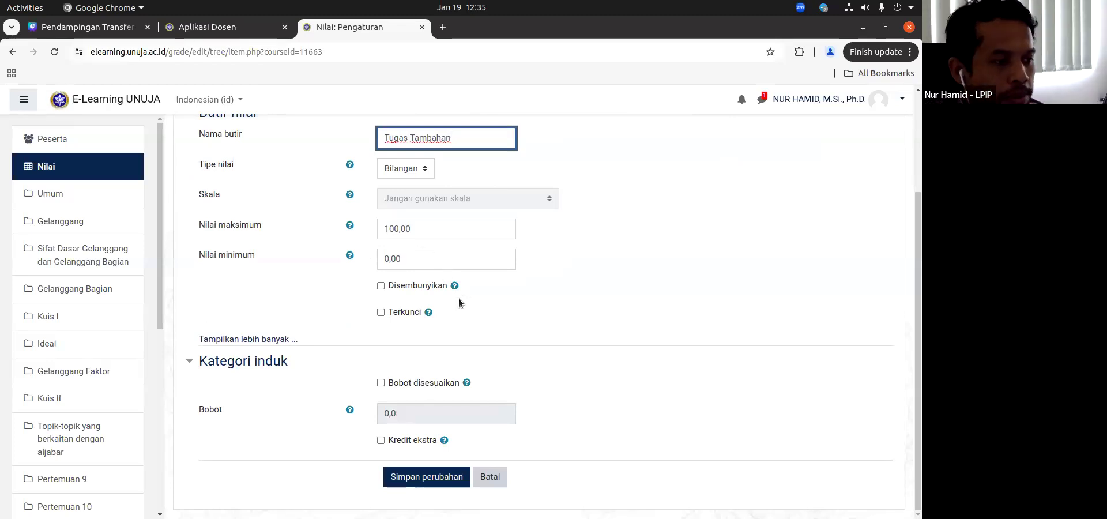
pyautogui.click(418, 479)
pyautogui.click(545, 300)
# Step: Look over Tugas Tambahan in the gradebook setup list, and open the grader report to check its column
pyautogui.scroll(-5, 543, 306)
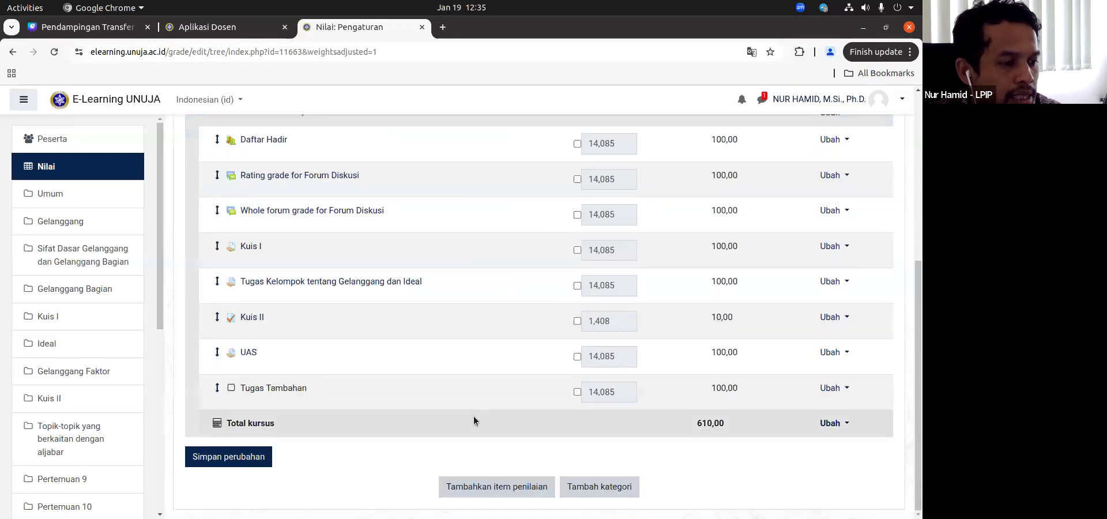
pyautogui.scroll(10, 266, 323)
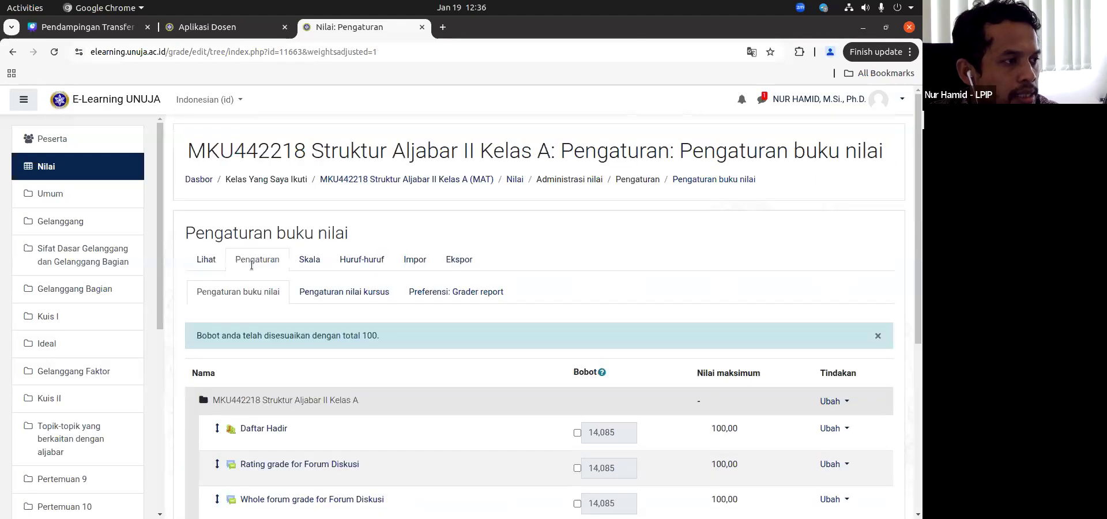
pyautogui.click(208, 263)
pyautogui.hscroll(6, 656, 438)
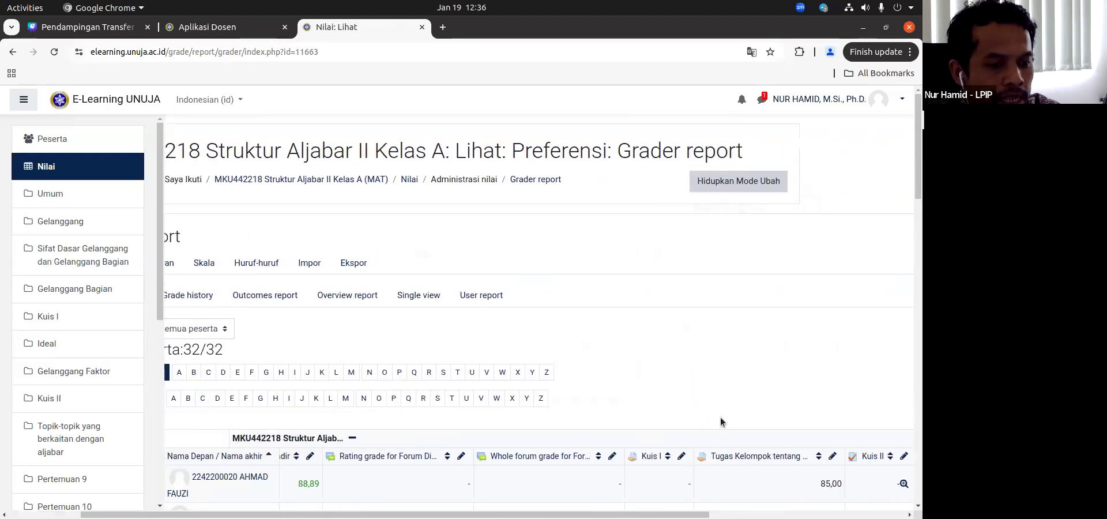
pyautogui.scroll(-5, 768, 213)
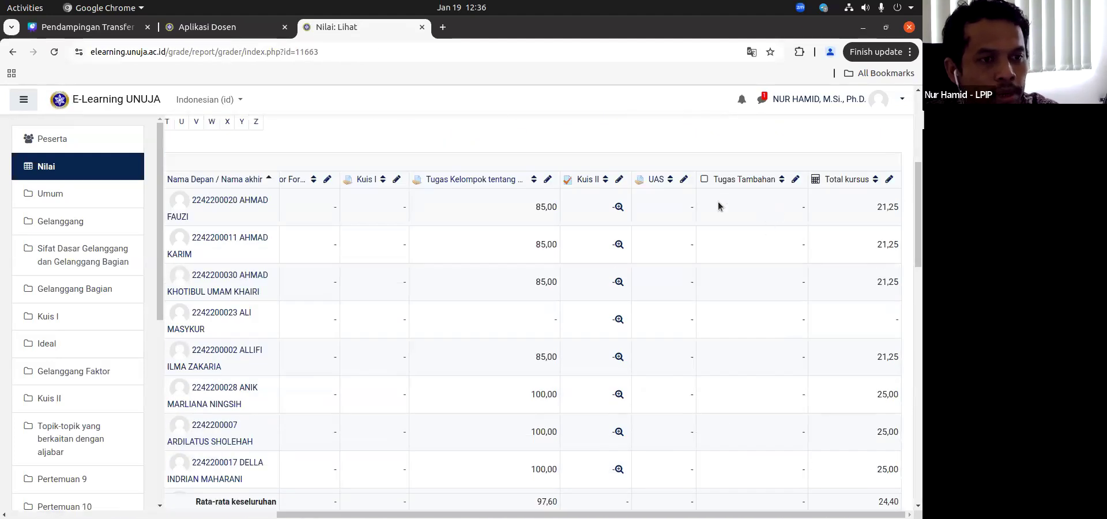
# Step: Turn on the grader report's editing mode and bring up the Tugas Tambahan and Total kursus columns
pyautogui.scroll(5, 652, 244)
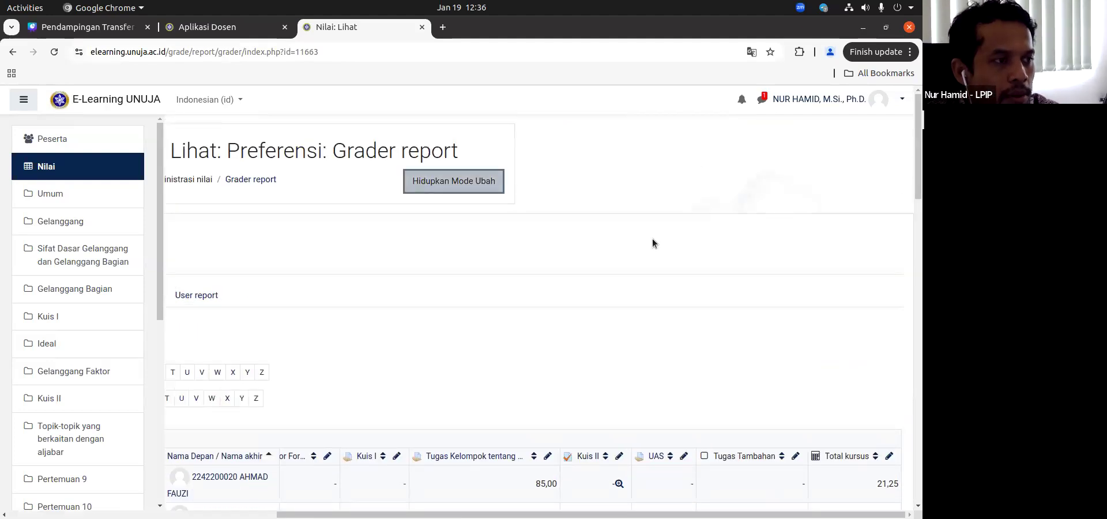
pyautogui.scroll(-3, 831, 333)
pyautogui.hscroll(6, 831, 336)
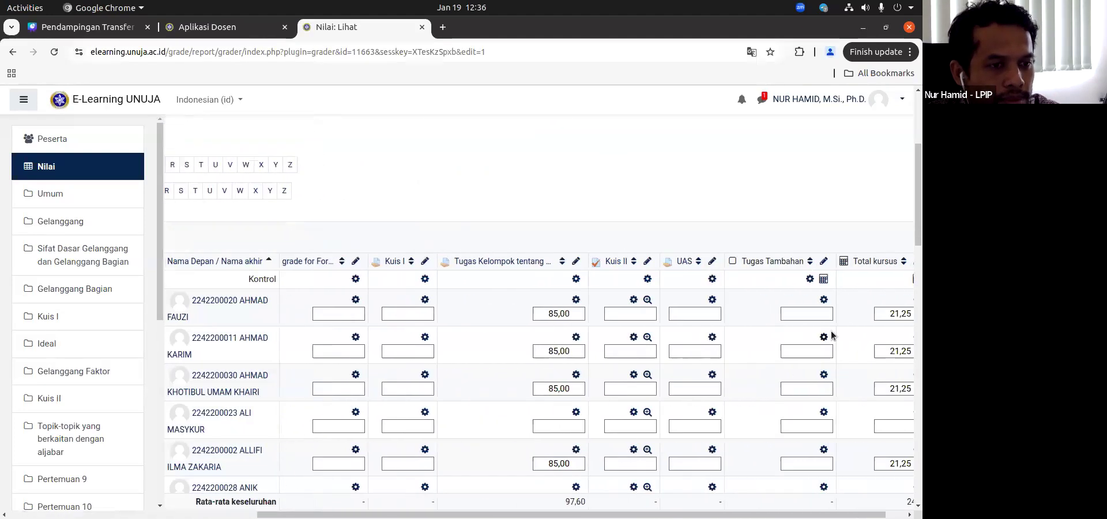
pyautogui.hscroll(1, 831, 335)
# Step: Open the Total kursus calculation to look over its formula and the Tugas Tambahan ID number field, and return to the grader report
pyautogui.click(888, 280)
pyautogui.scroll(-1, 343, 433)
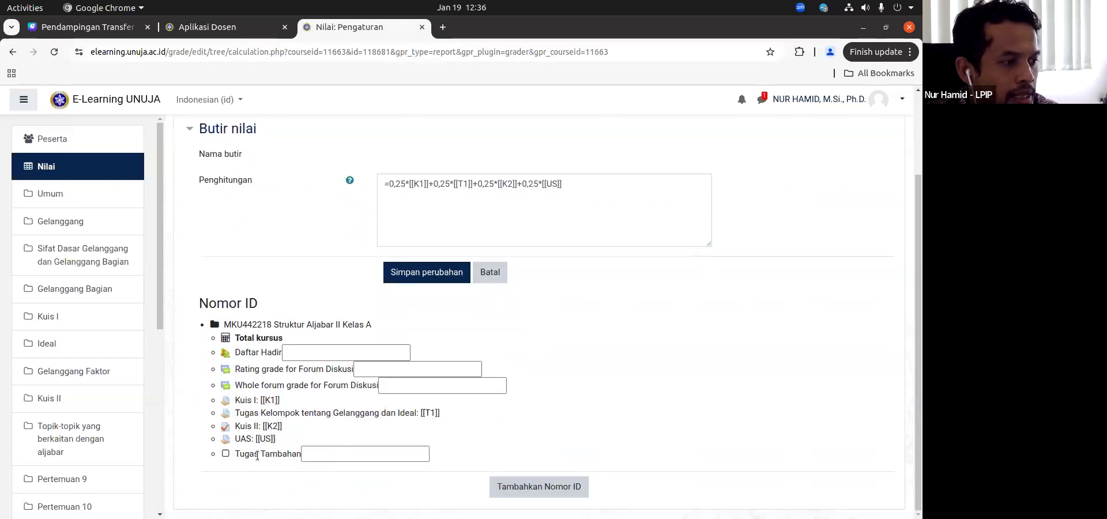
pyautogui.click(354, 453)
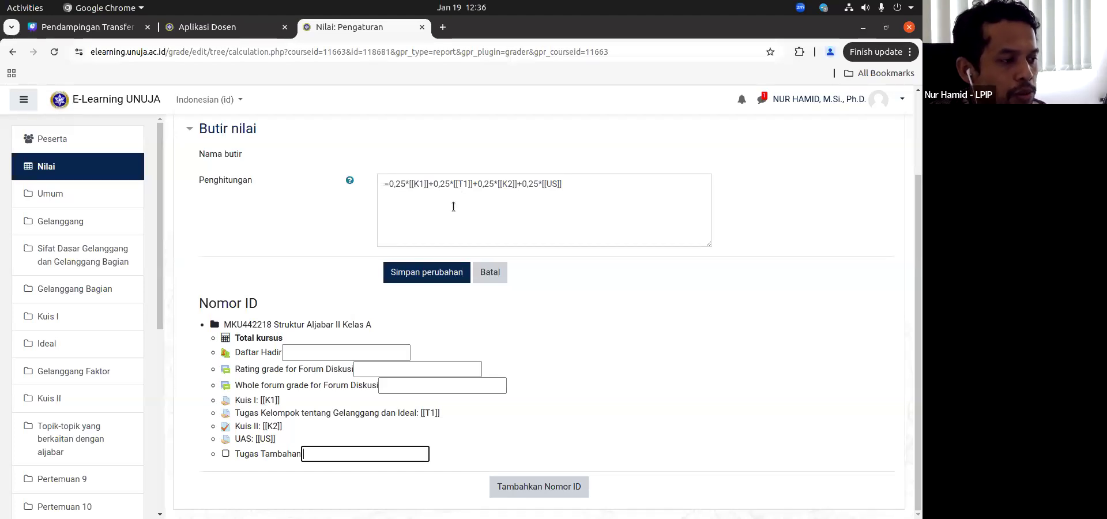
pyautogui.click(12, 52)
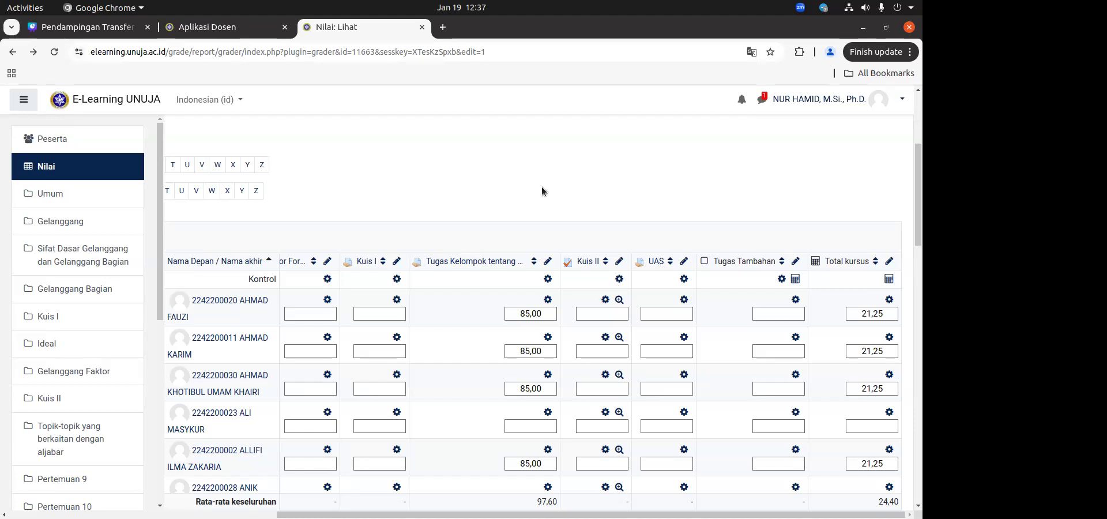
# Step: Look across the grader report's columns from Daftar Hadir to Tugas Tambahan and Total kursus
pyautogui.hscroll(-1, 543, 189)
pyautogui.hscroll(-10, 541, 185)
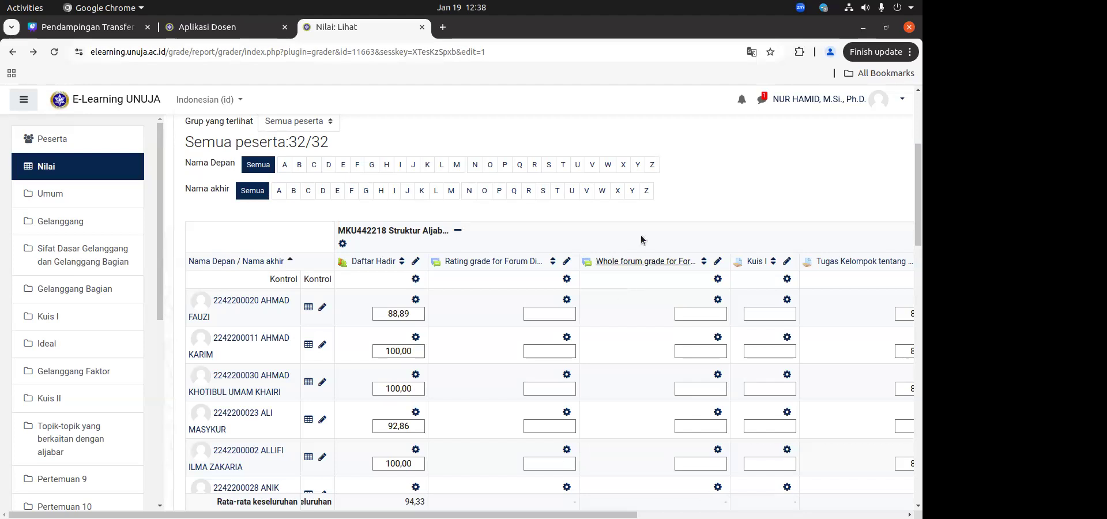
pyautogui.scroll(-2, 705, 214)
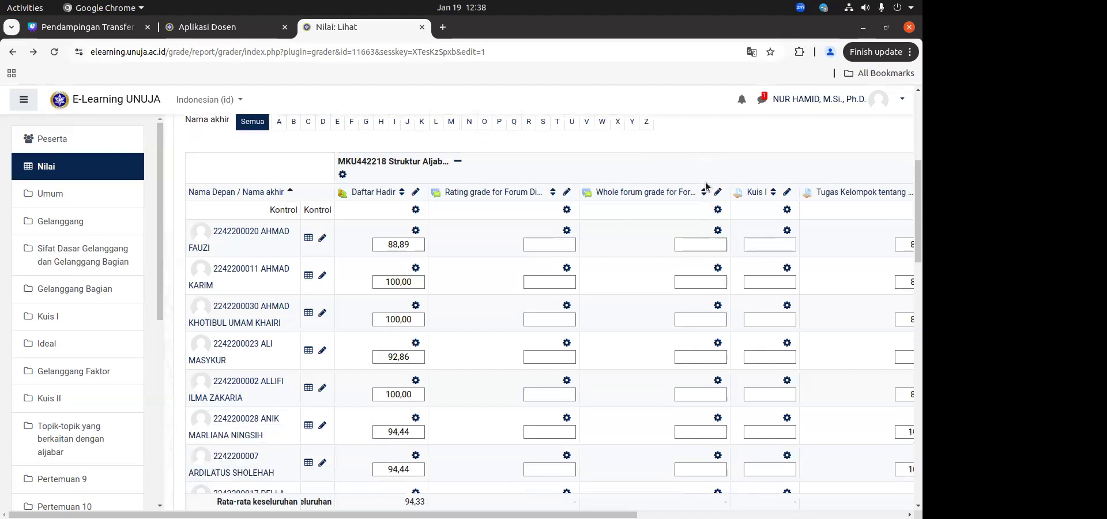
pyautogui.hscroll(5, 706, 190)
pyautogui.hscroll(3, 706, 186)
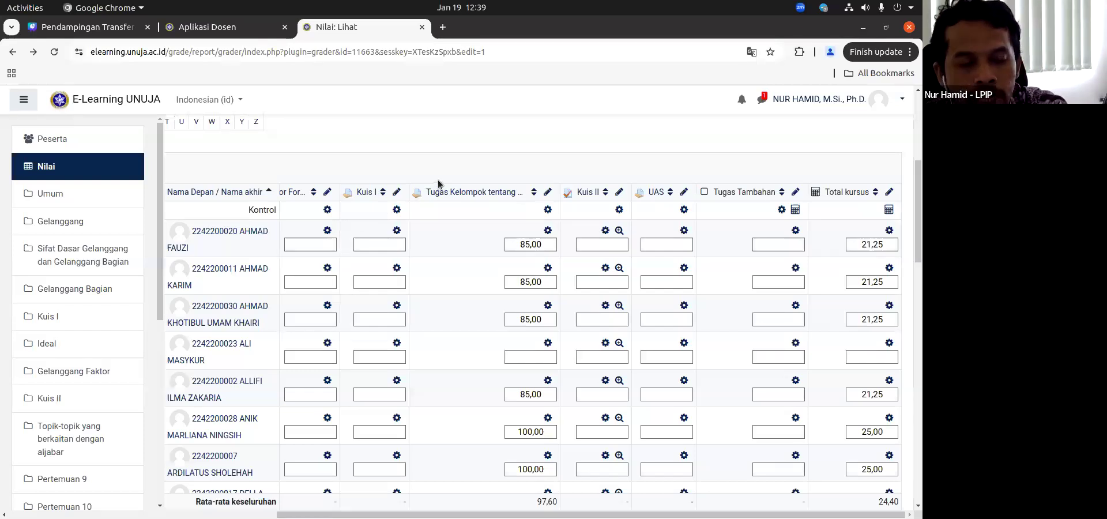
pyautogui.hscroll(-1, 470, 140)
pyautogui.hscroll(-5, 470, 141)
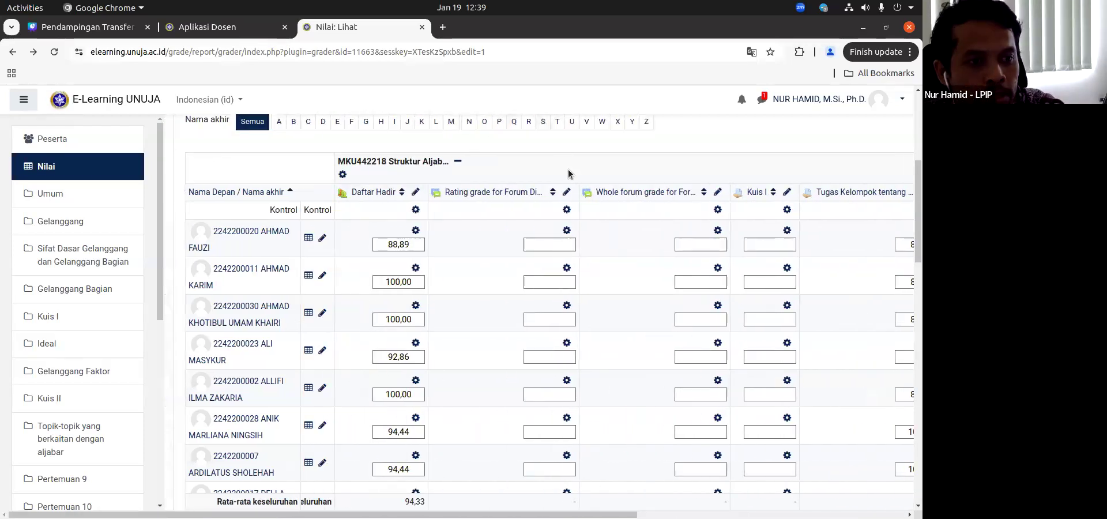
pyautogui.hscroll(10, 598, 169)
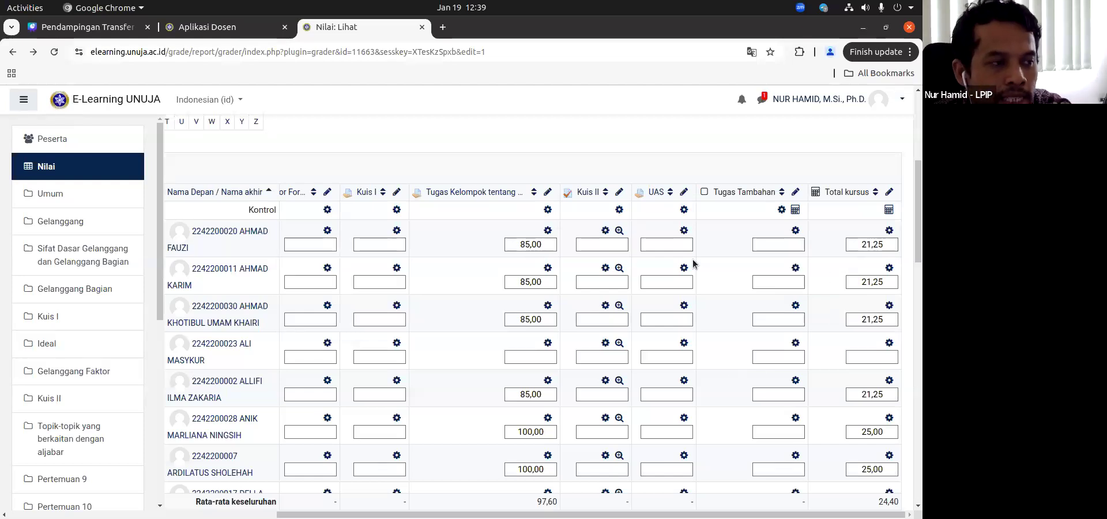
# Step: Reload the course's grader report and switch its editing mode off and back on
pyautogui.click(62, 167)
pyautogui.click(832, 183)
pyautogui.scroll(-6, 620, 310)
pyautogui.scroll(10, 620, 309)
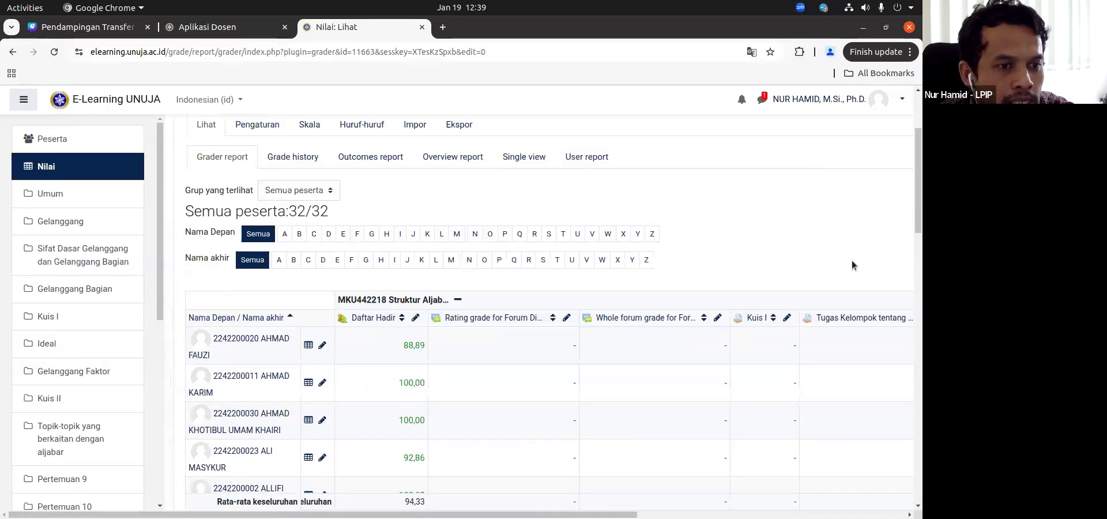
pyautogui.click(848, 182)
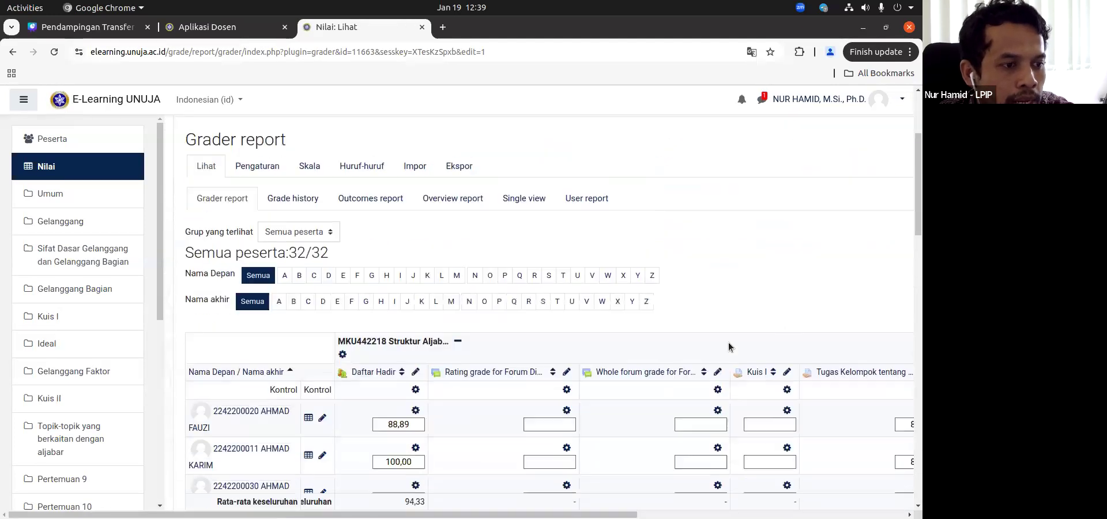
# Step: Examine the editable grade fields in the grader report, highlighting one student's grade in the Tugas Kelompok column
pyautogui.scroll(-5, 730, 321)
pyautogui.hscroll(5, 730, 321)
pyautogui.scroll(1, 617, 176)
pyautogui.doubleClick(597, 177)
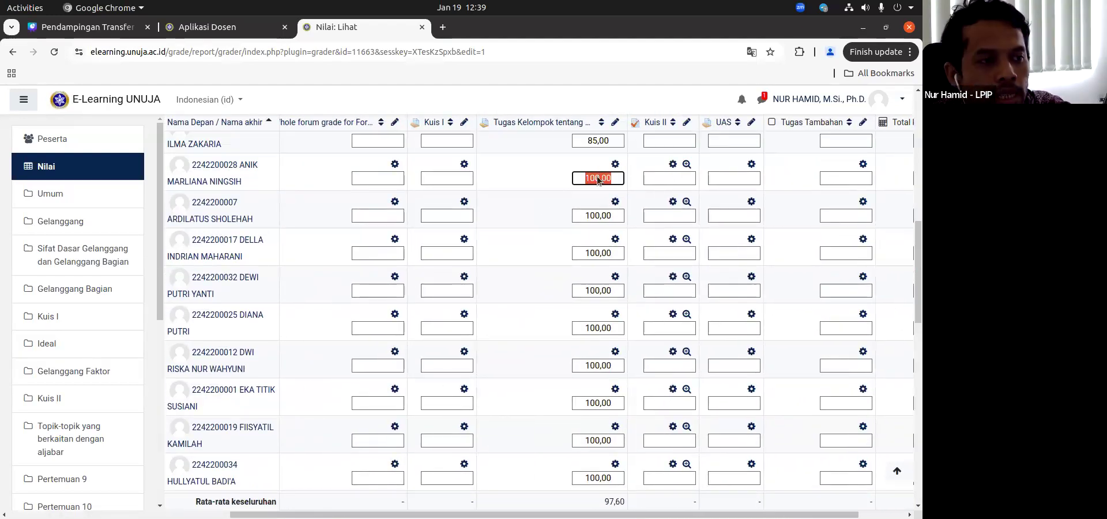
pyautogui.scroll(5, 597, 184)
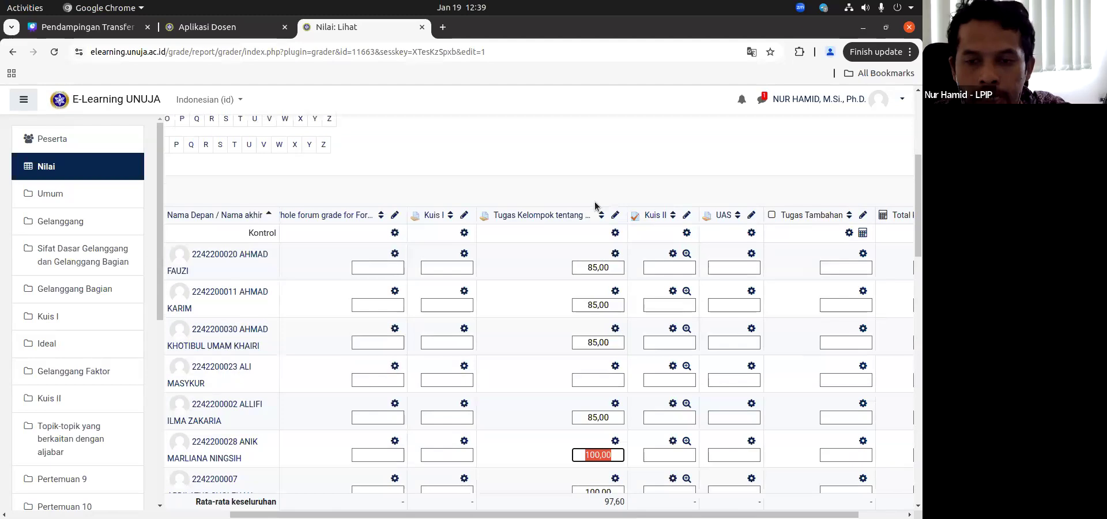
pyautogui.press('Right')
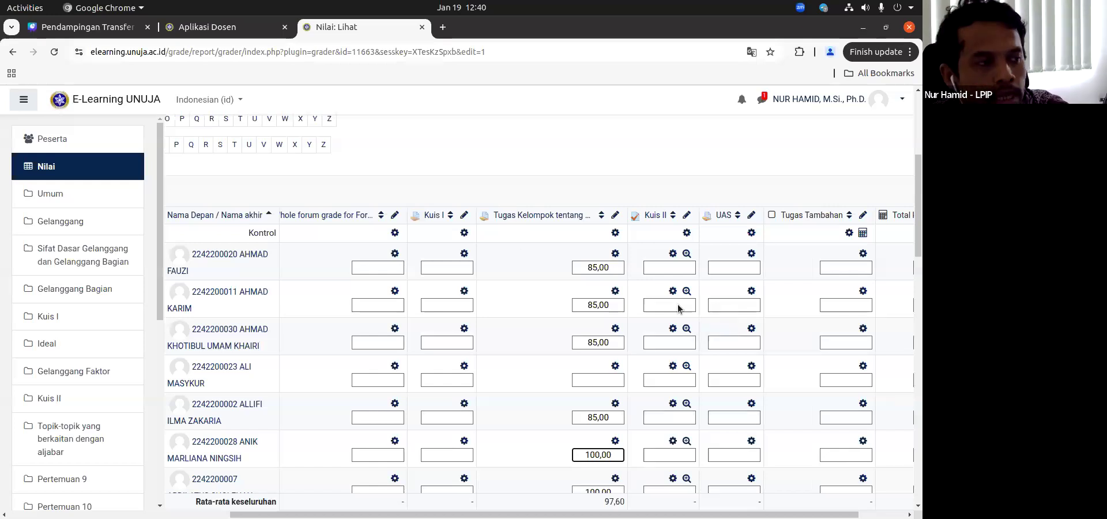
pyautogui.scroll(5, 316, 188)
# Step: Switch to Aplikasi Dosen and look over the NUTS, NR, NUAS and NMKAS grades of Struktur Aljabar II Kelas A
pyautogui.click(206, 27)
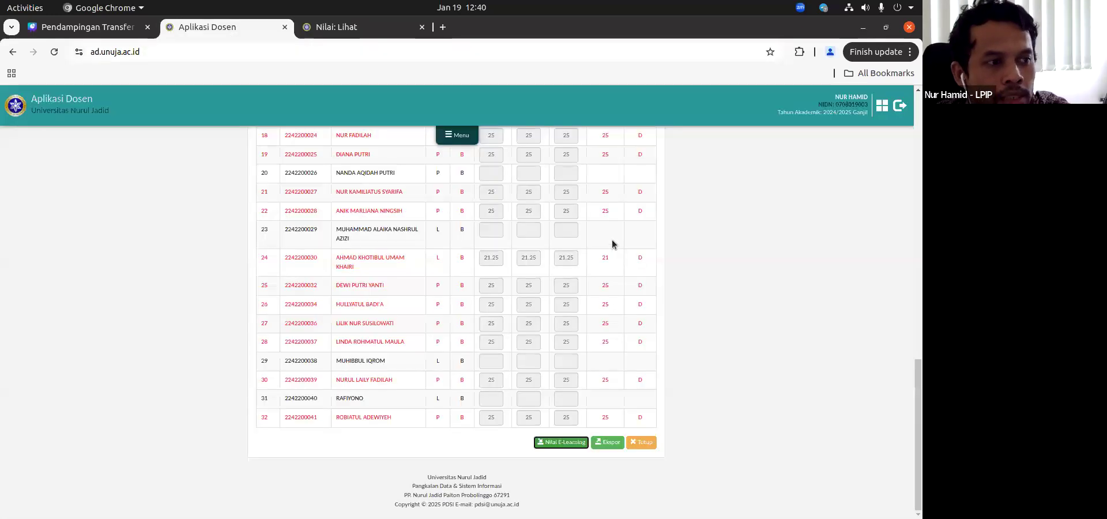
pyautogui.scroll(8, 561, 280)
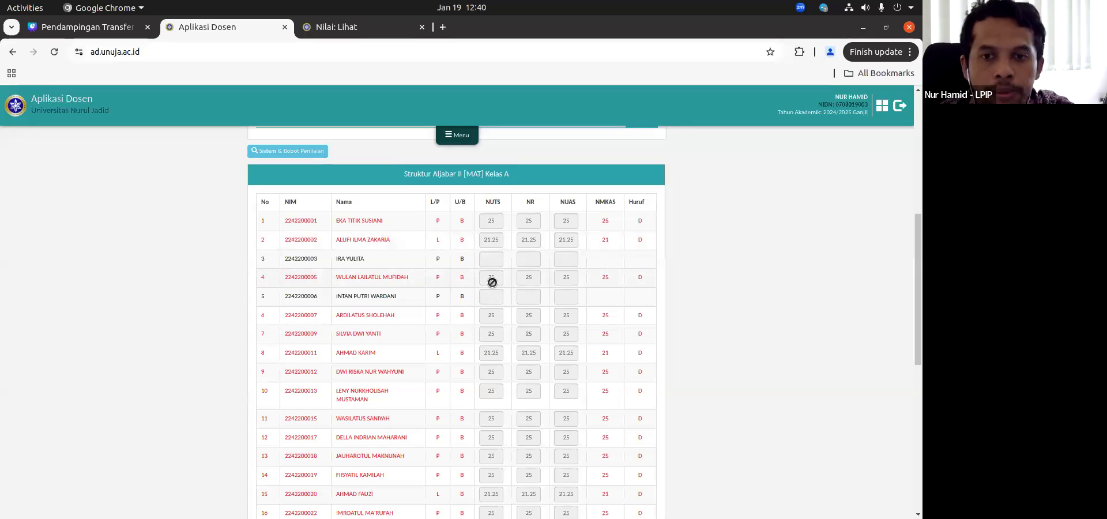
pyautogui.scroll(-3, 492, 282)
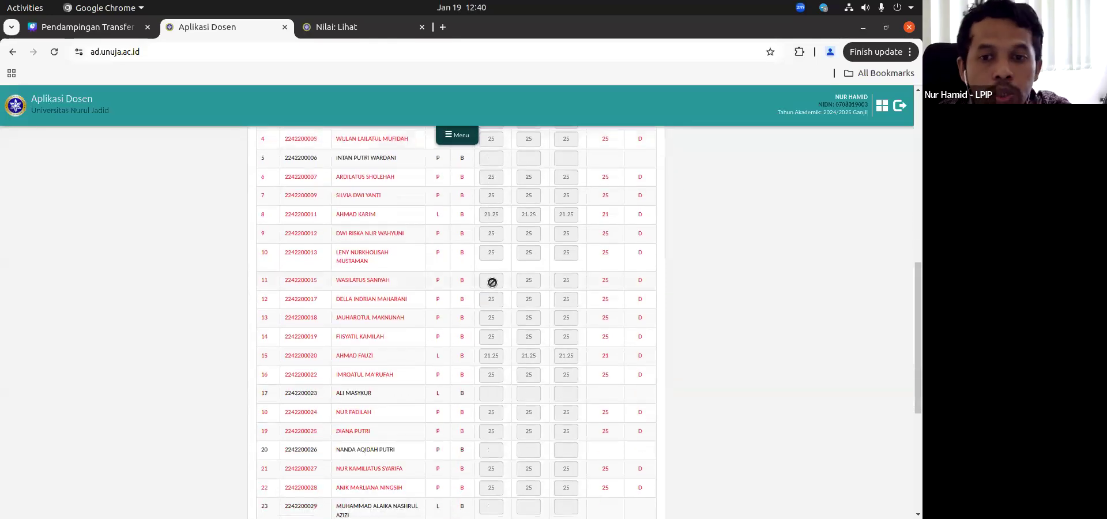
pyautogui.scroll(-2, 492, 282)
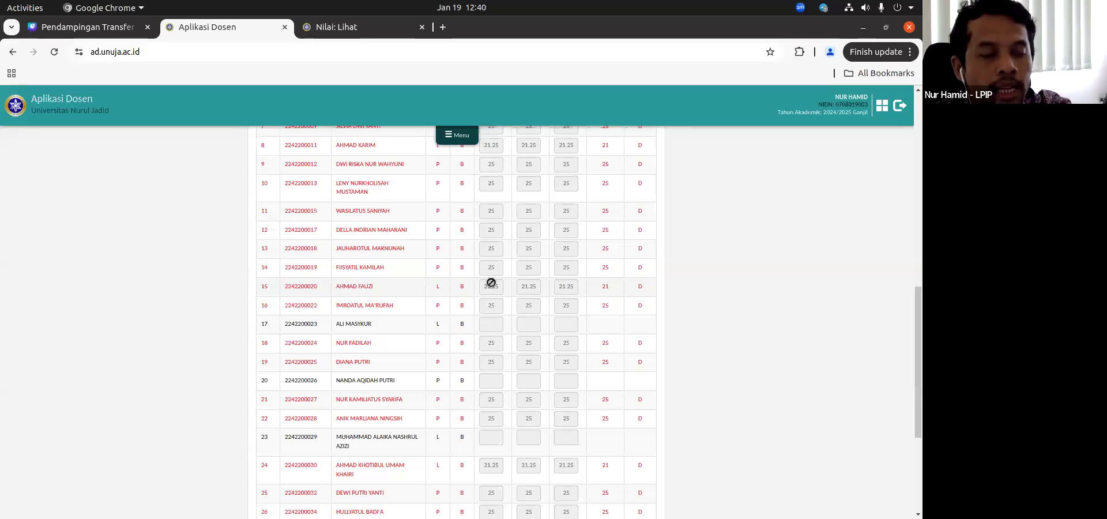
pyautogui.scroll(2, 461, 300)
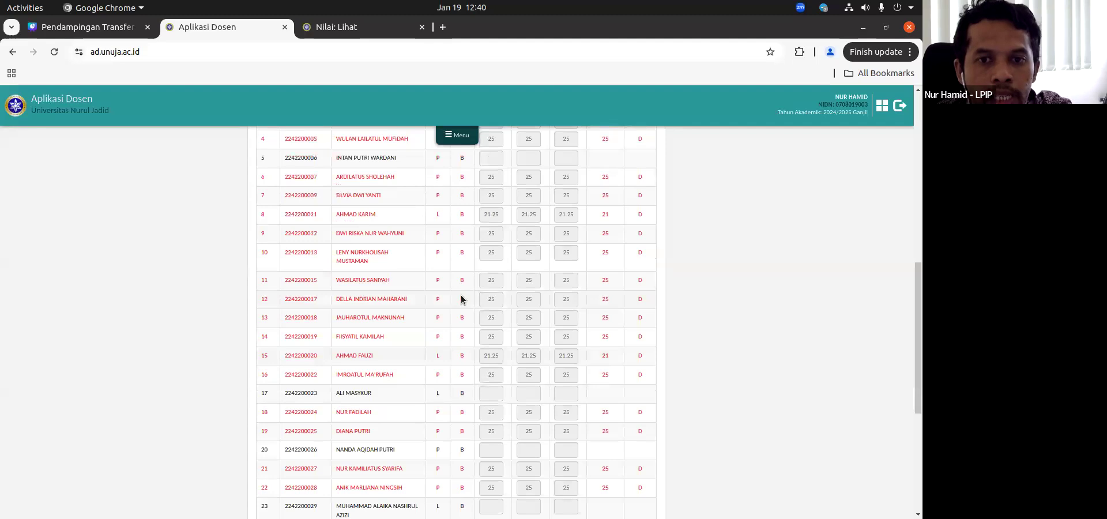
pyautogui.scroll(3, 491, 279)
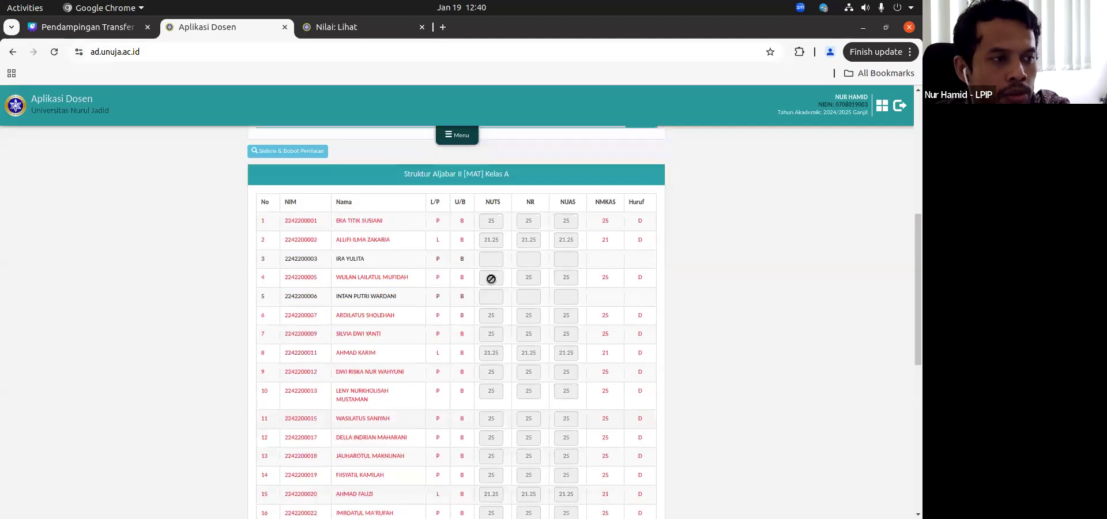
pyautogui.scroll(1, 490, 279)
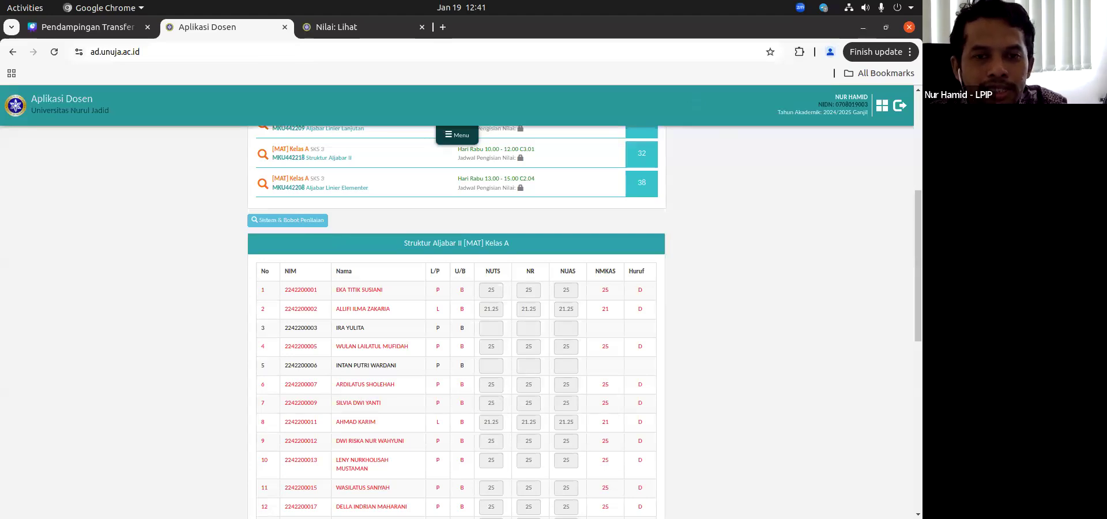
# Step: Open ChatGPT in a new browser tab
pyautogui.click(437, 29)
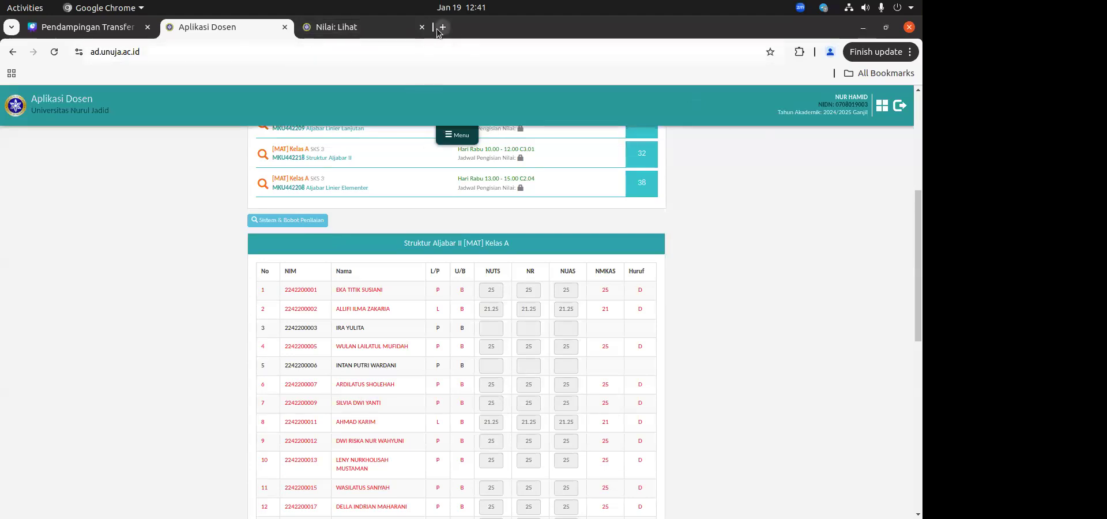
pyautogui.write('chat')
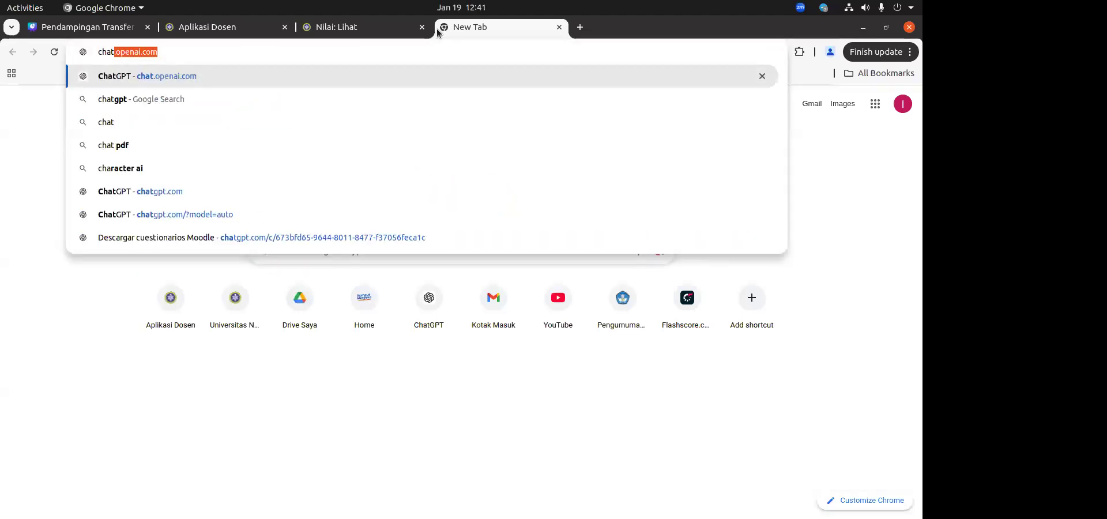
pyautogui.press('Return')
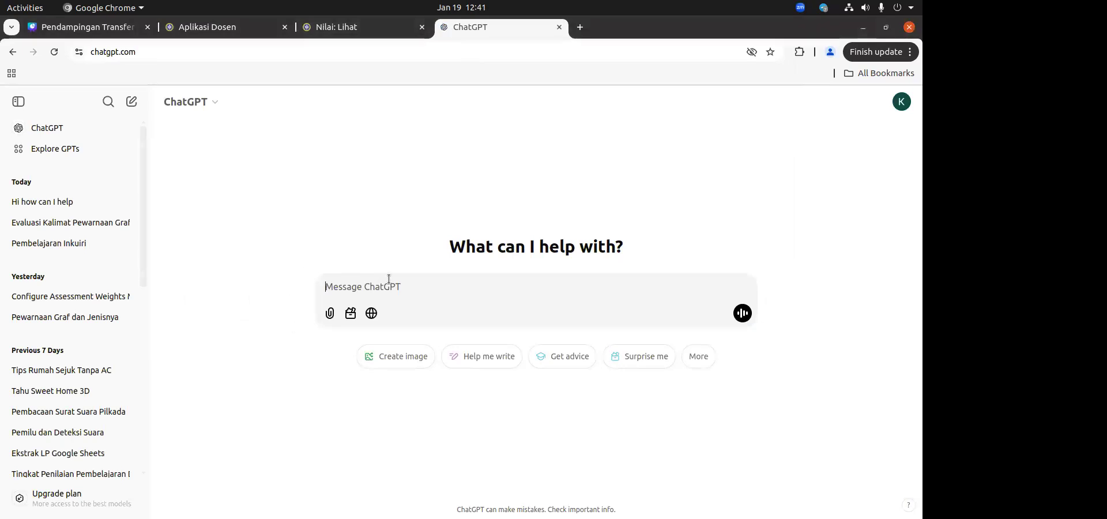
# Step: Ask ChatGPT "buatkan rumus untuk menghitung nilai akhir di moodle" and read through its formula examples
pyautogui.write('buatkan rumus untuk men')
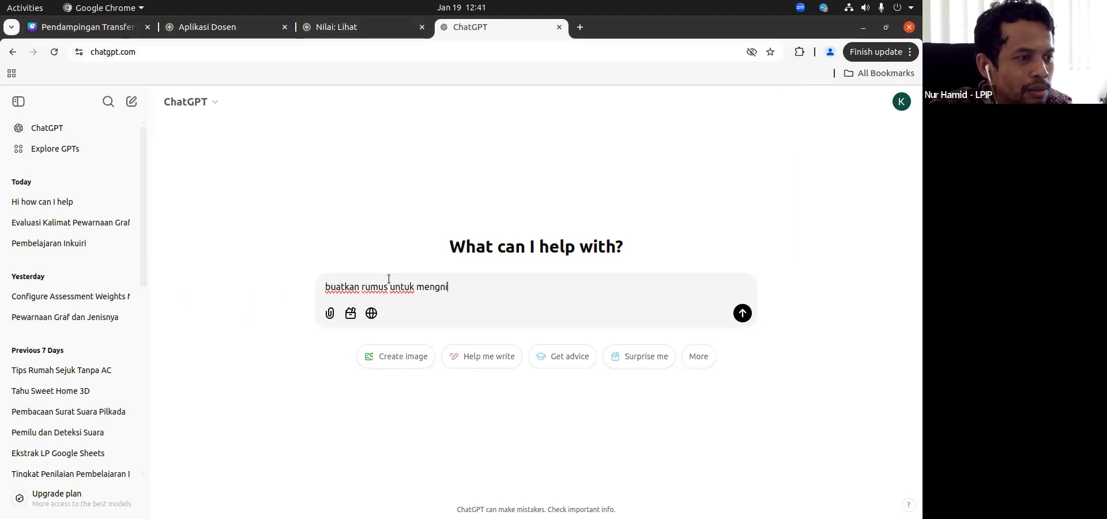
pyautogui.write('ghitung nila')
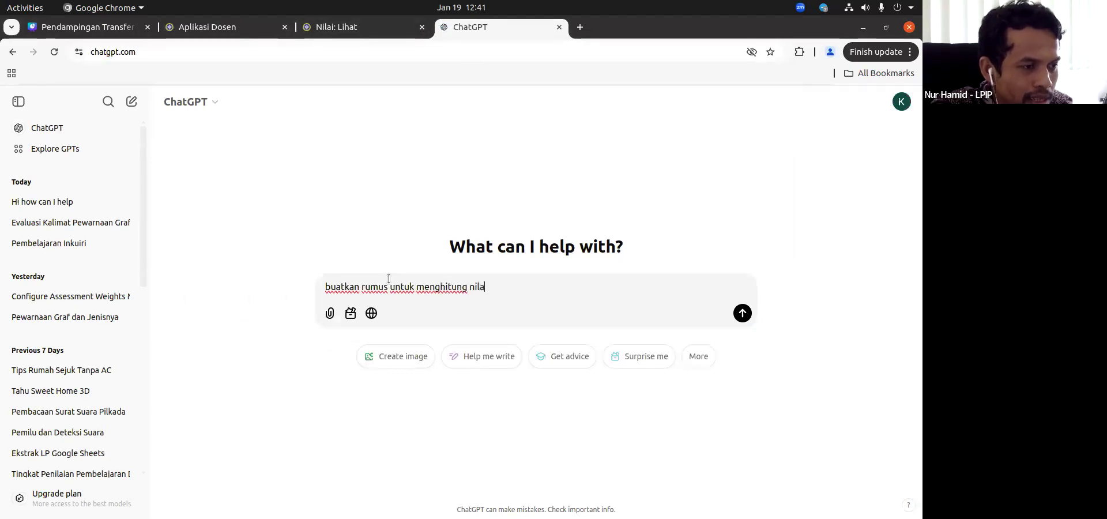
pyautogui.write('i akhir di moodle')
pyautogui.press('Return')
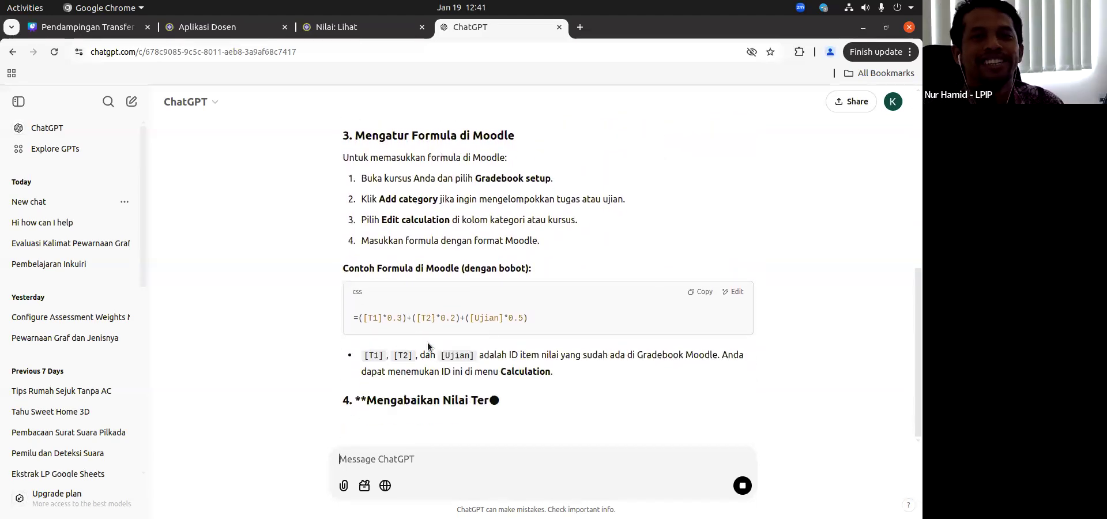
pyautogui.scroll(10, 626, 186)
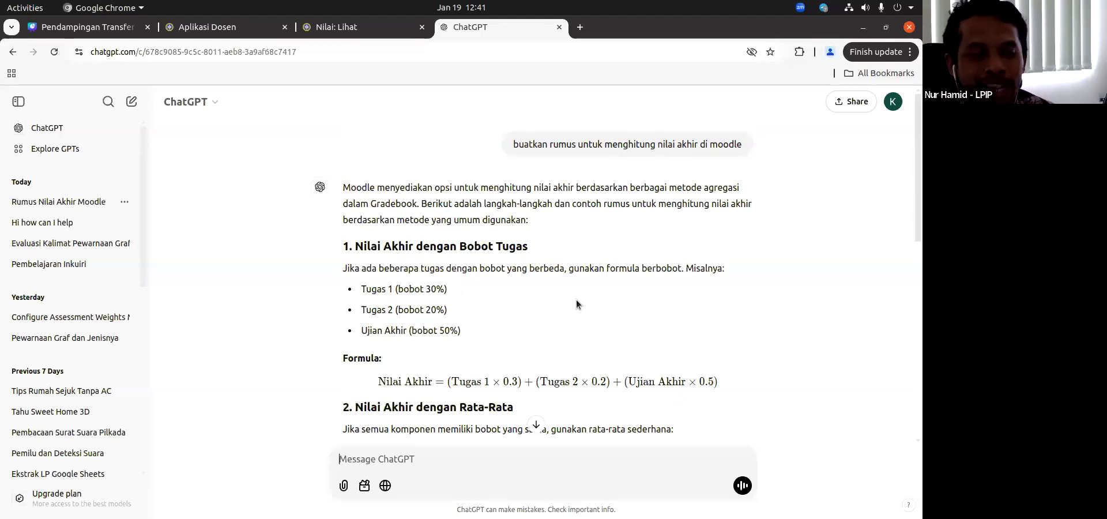
pyautogui.scroll(-10, 576, 299)
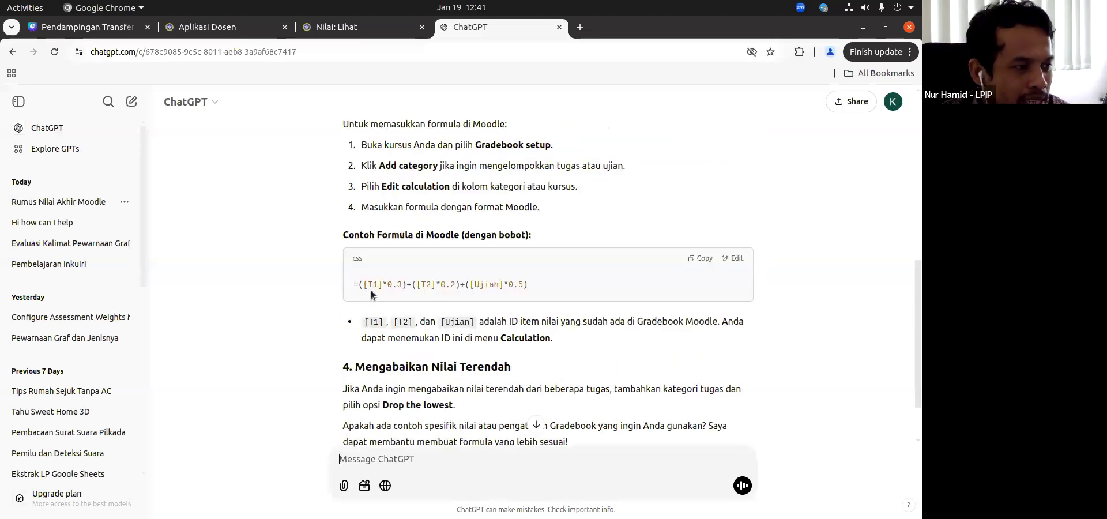
pyautogui.scroll(-2, 381, 259)
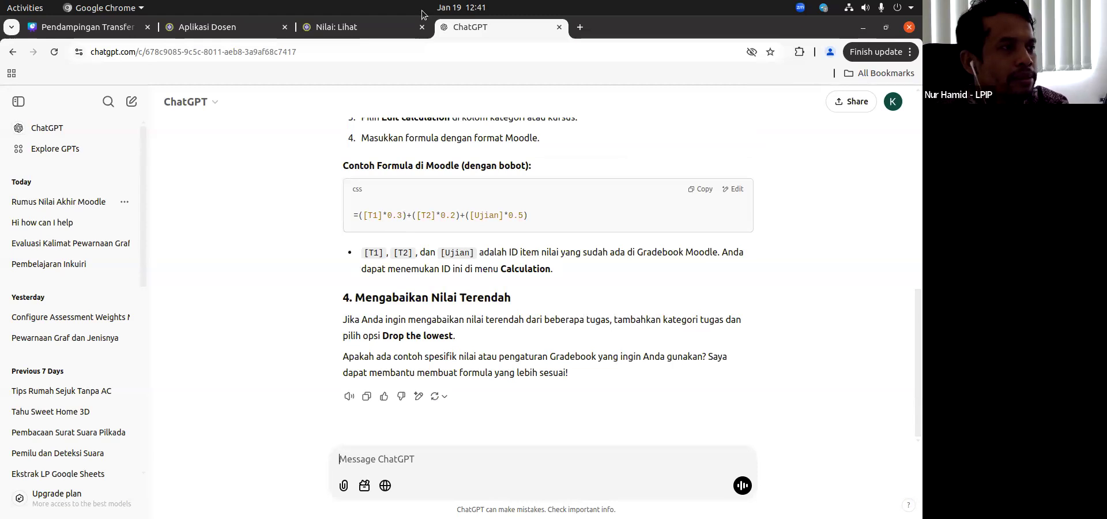
# Step: Return to the E-Learning grader report, open the Total kursus calculation and highlight its whole formula
pyautogui.click(369, 27)
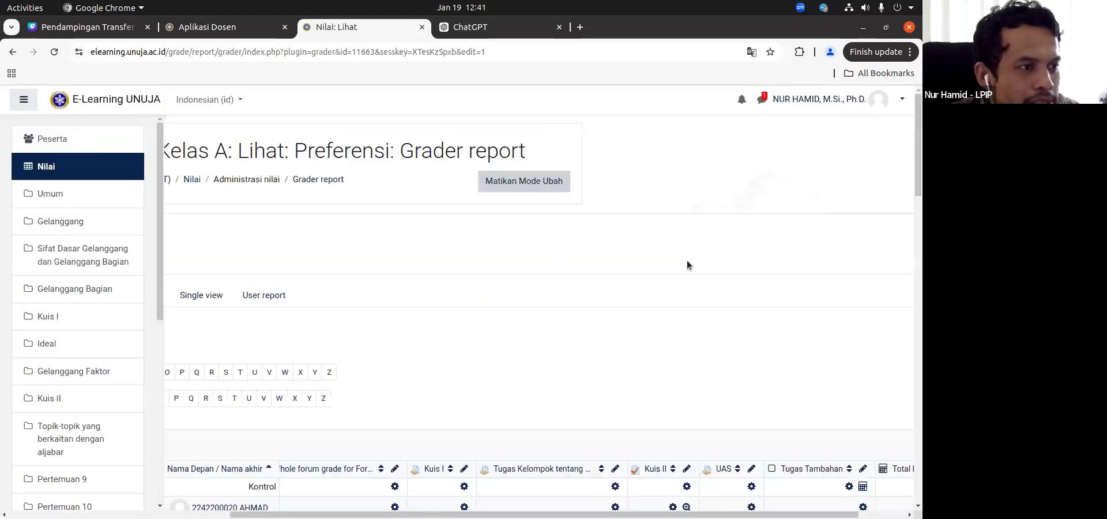
pyautogui.scroll(-10, 553, 207)
pyautogui.hscroll(2, 808, 289)
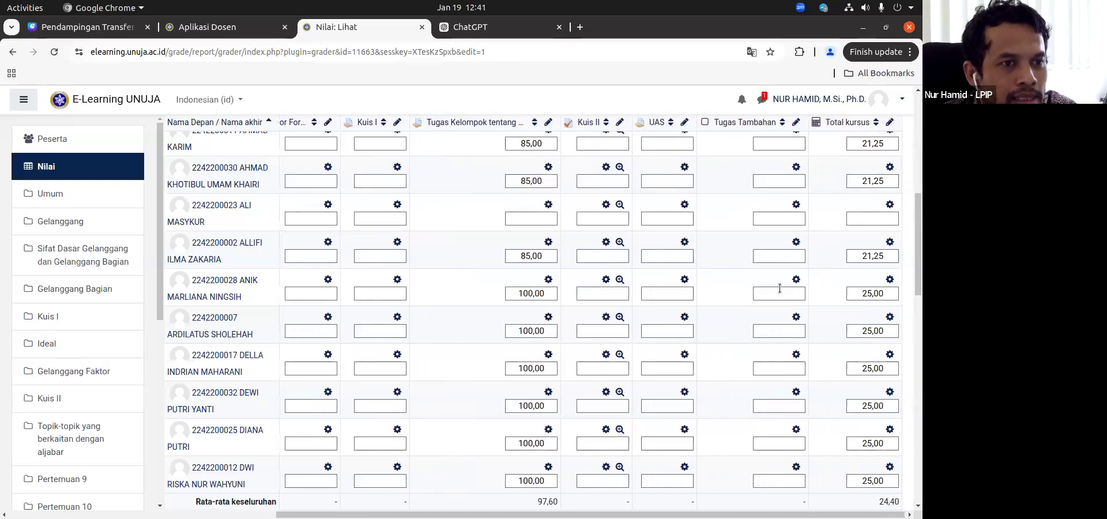
pyautogui.scroll(3, 887, 208)
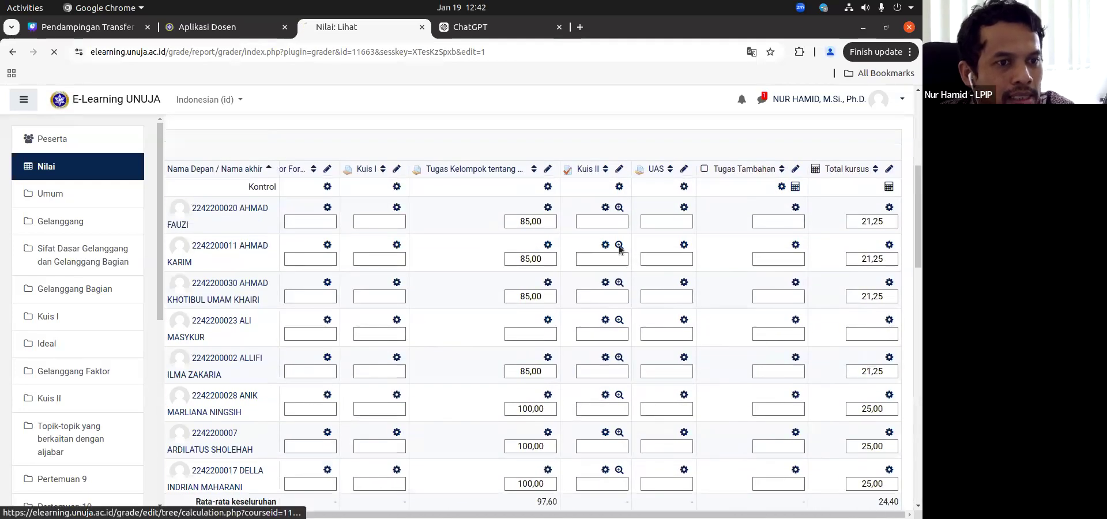
pyautogui.click(892, 190)
pyautogui.tripleClick(411, 291)
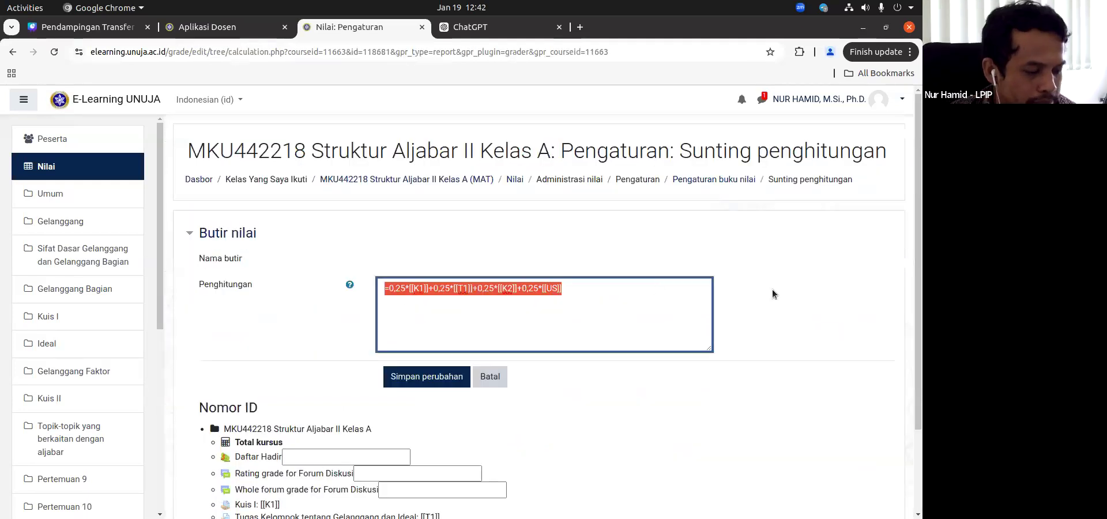
pyautogui.hotkey('alt', 'Tab')
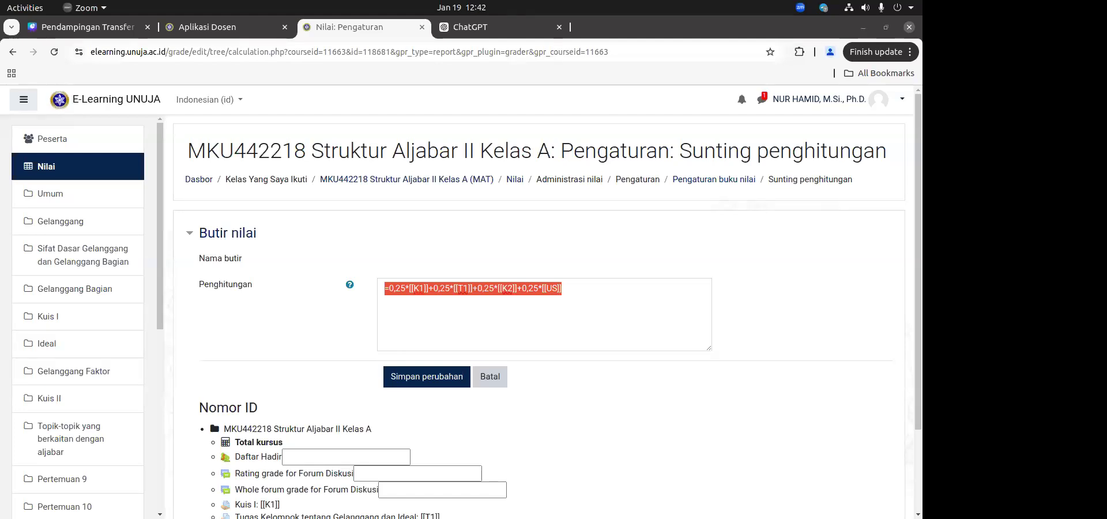
pyautogui.click(825, 8)
pyautogui.click(827, 42)
pyautogui.click(446, 245)
# Step: Leave the formula editor for the grader report, check the Total kursus column and turn edit mode off
pyautogui.click(63, 167)
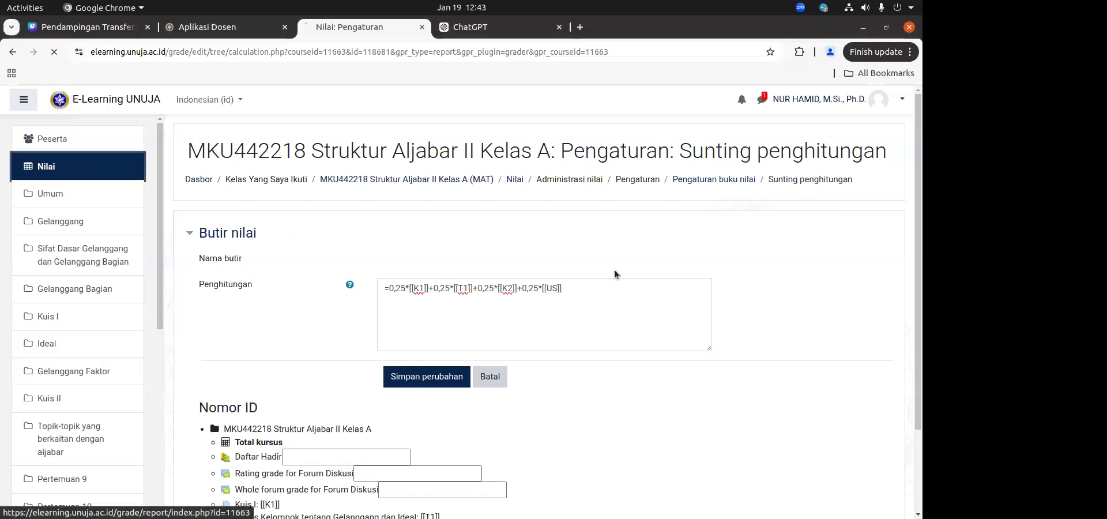
pyautogui.scroll(-5, 614, 271)
pyautogui.scroll(6, 854, 265)
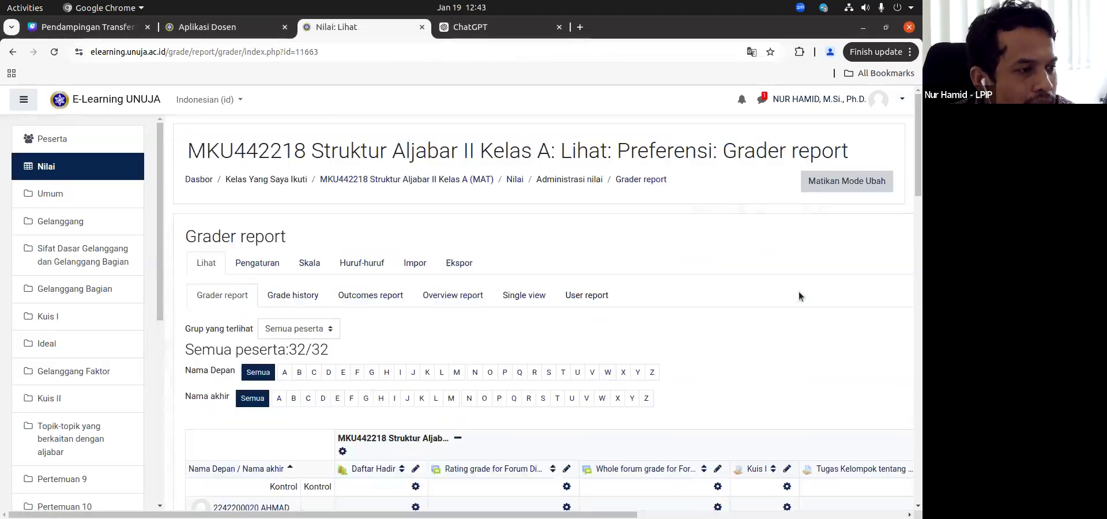
pyautogui.scroll(-3, 766, 215)
pyautogui.hscroll(10, 773, 216)
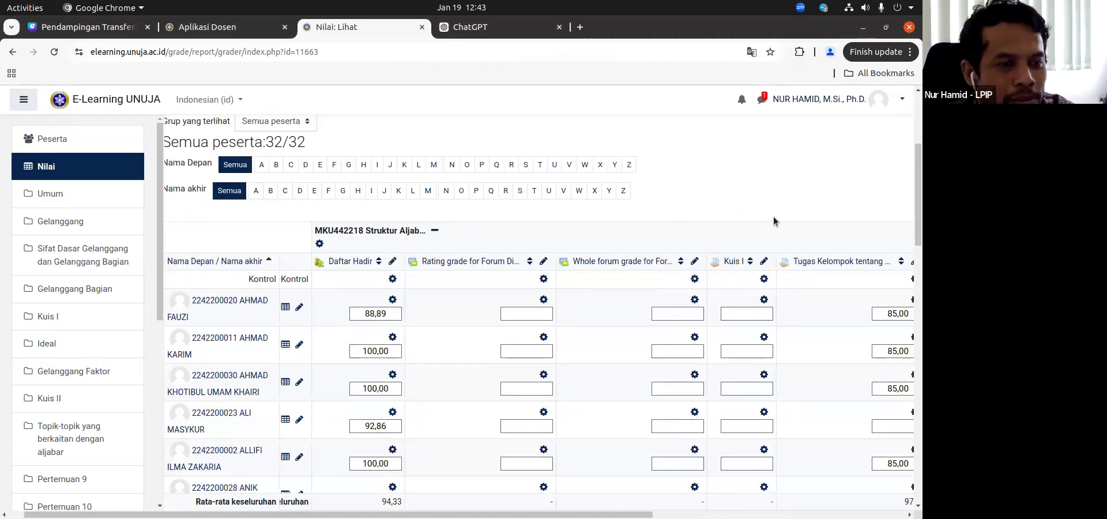
pyautogui.click(888, 279)
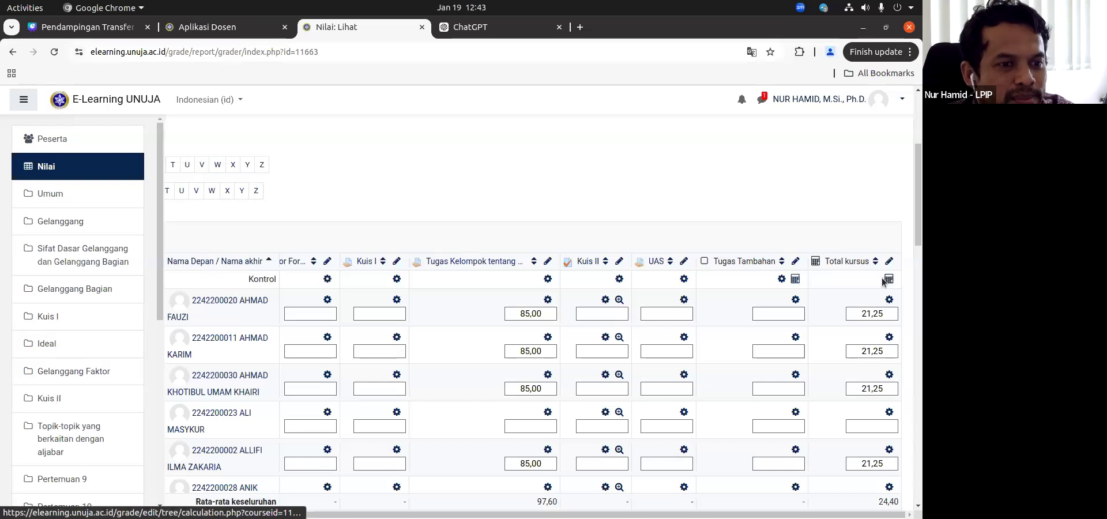
pyautogui.click(12, 52)
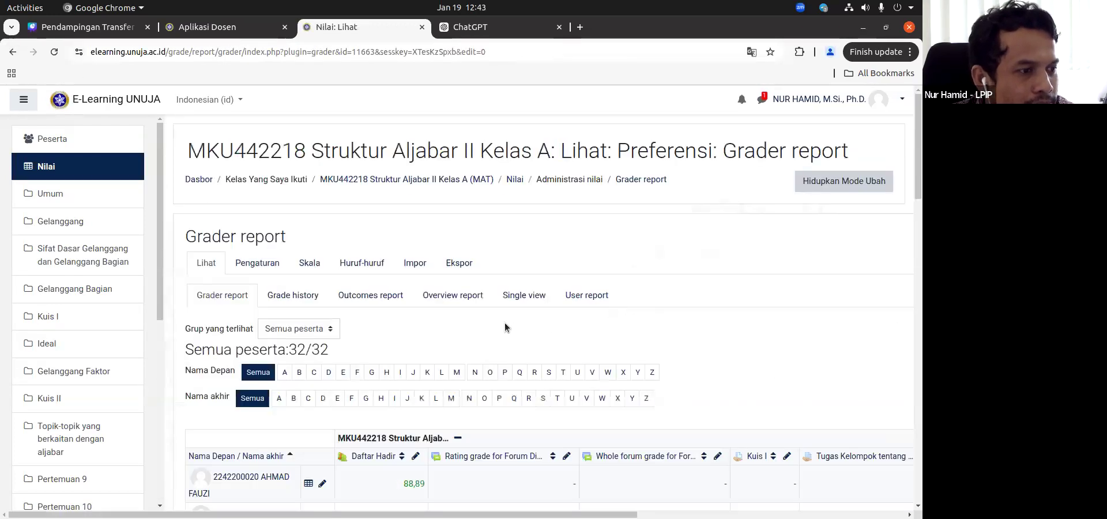
# Step: Open the grade import page and look over its CSV upload form
pyautogui.click(415, 263)
pyautogui.scroll(-5, 461, 307)
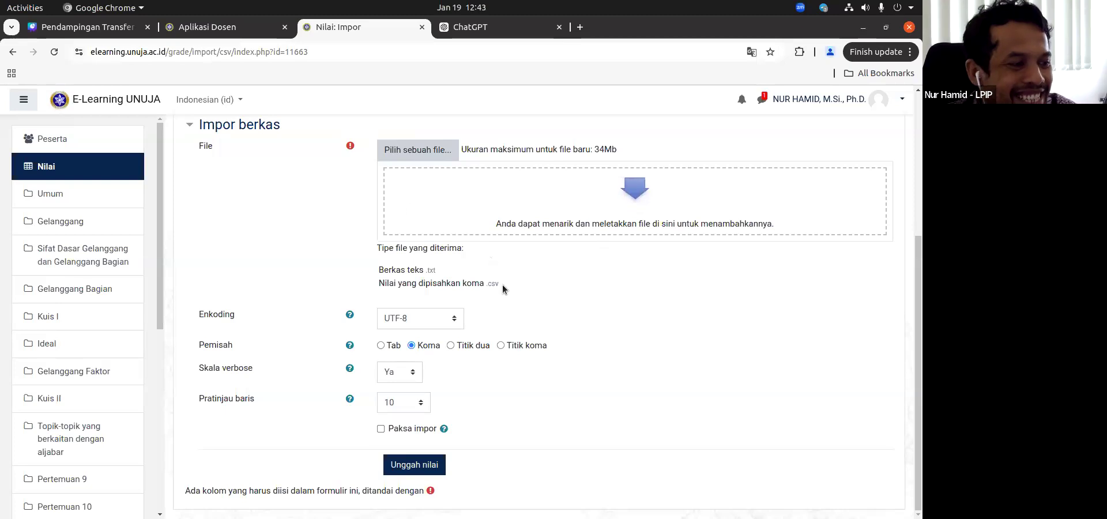
pyautogui.scroll(3, 459, 289)
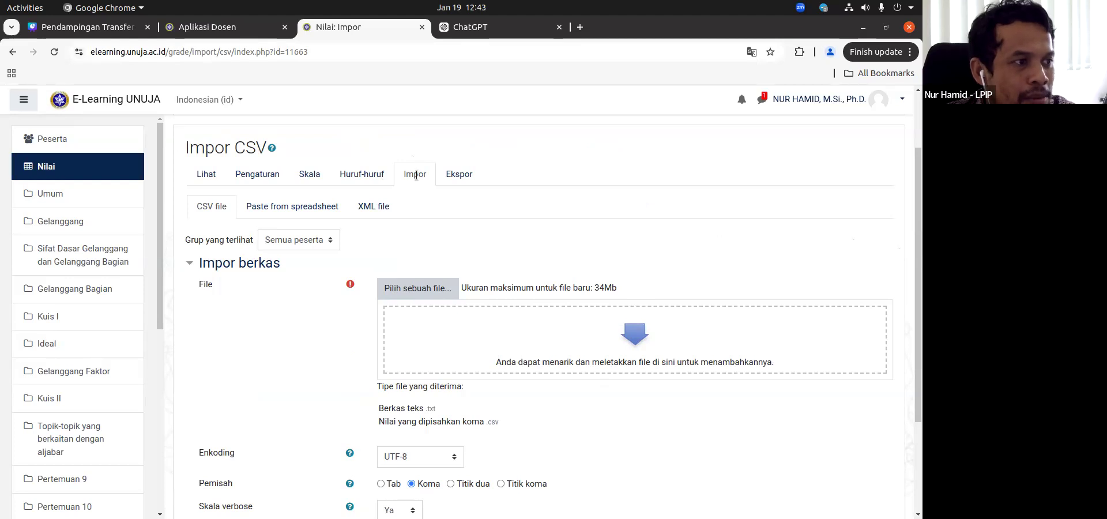
# Step: Open the grade export page and look over the grade items offered for the OpenDocument spreadsheet
pyautogui.click(457, 174)
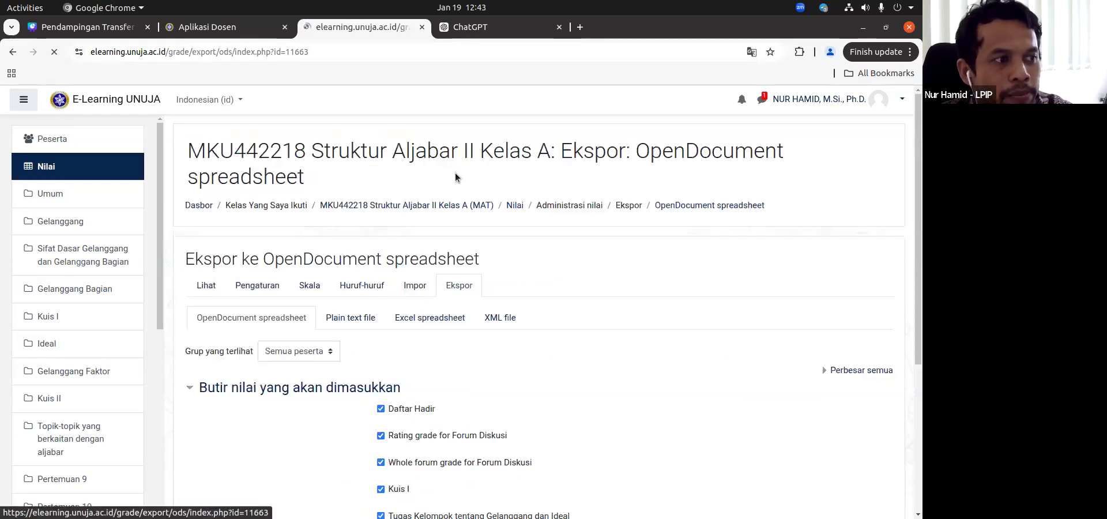
pyautogui.scroll(-4, 471, 229)
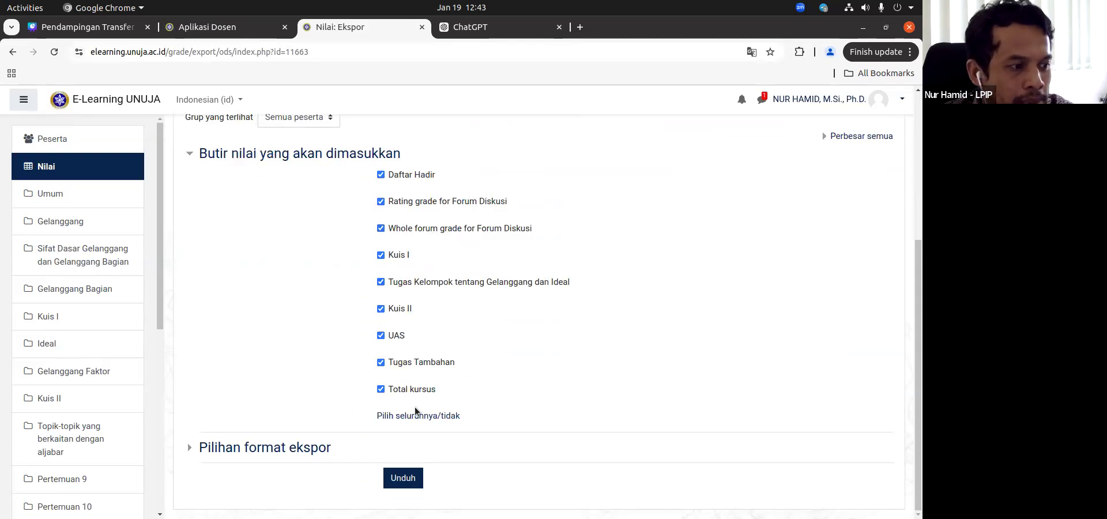
pyautogui.scroll(3, 429, 398)
pyautogui.scroll(2, 427, 346)
# Step: Return to the CSV import page and review its accepted file types, encoding and separator options
pyautogui.click(416, 284)
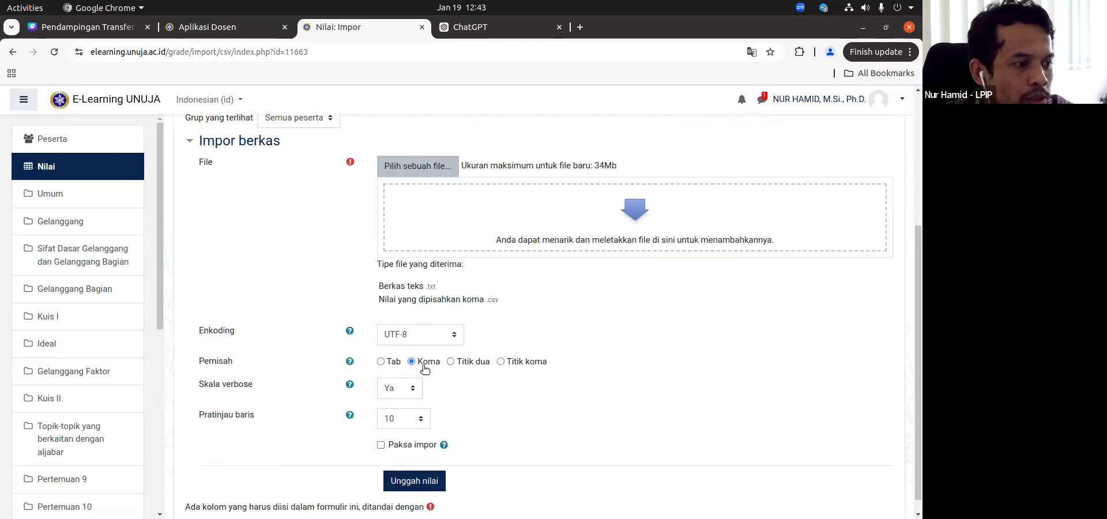
pyautogui.scroll(1, 428, 358)
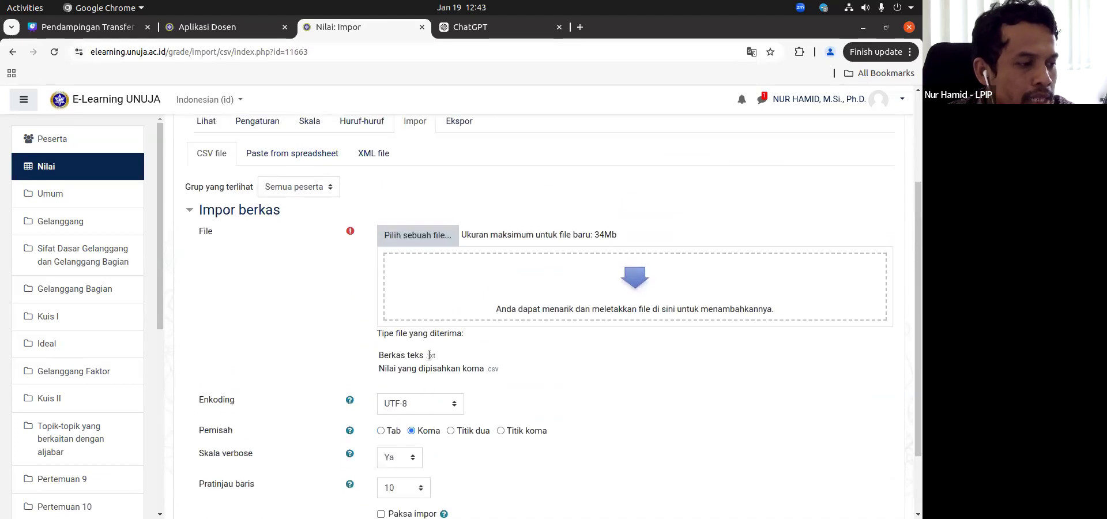
pyautogui.scroll(-1, 429, 355)
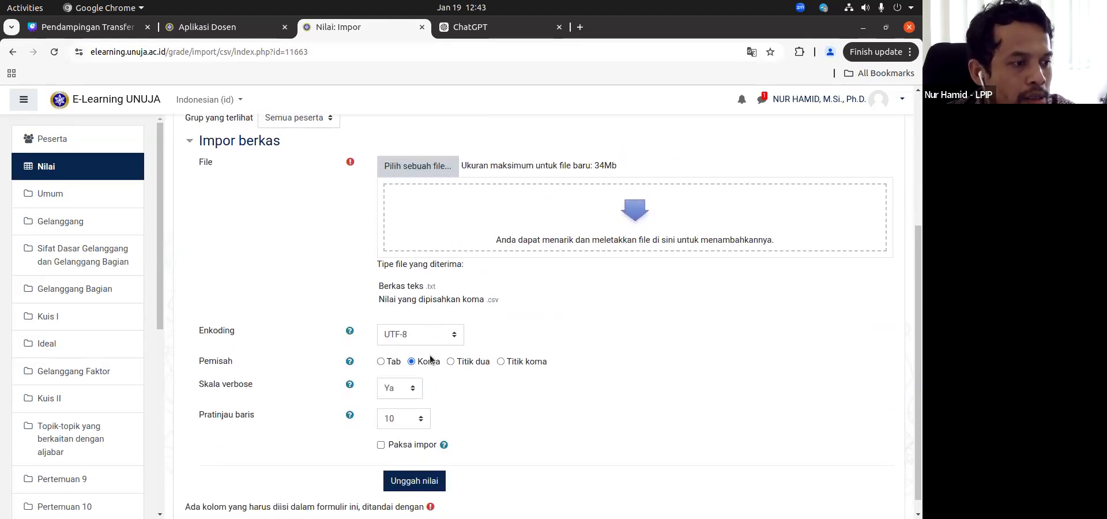
pyautogui.scroll(1, 429, 360)
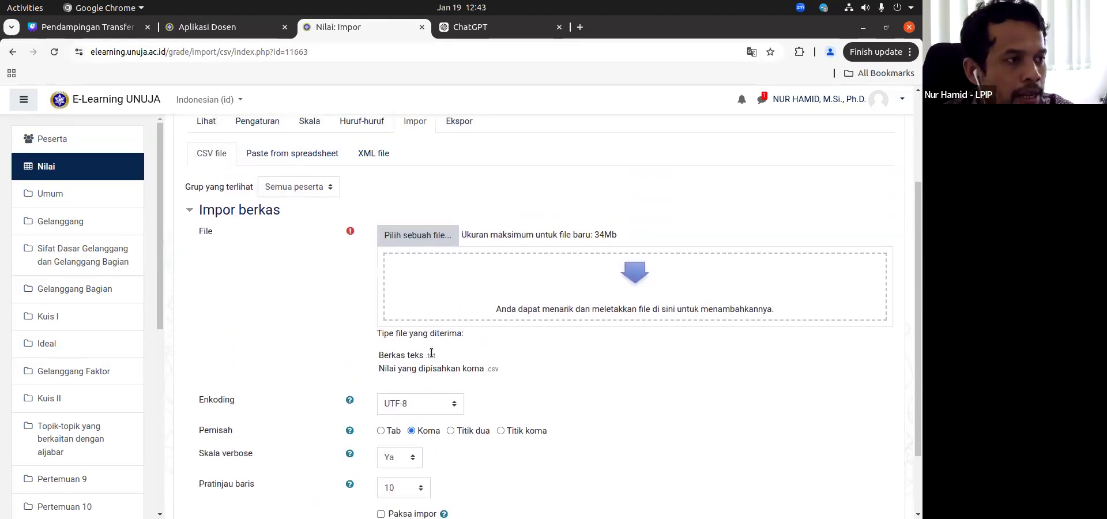
pyautogui.scroll(2, 431, 357)
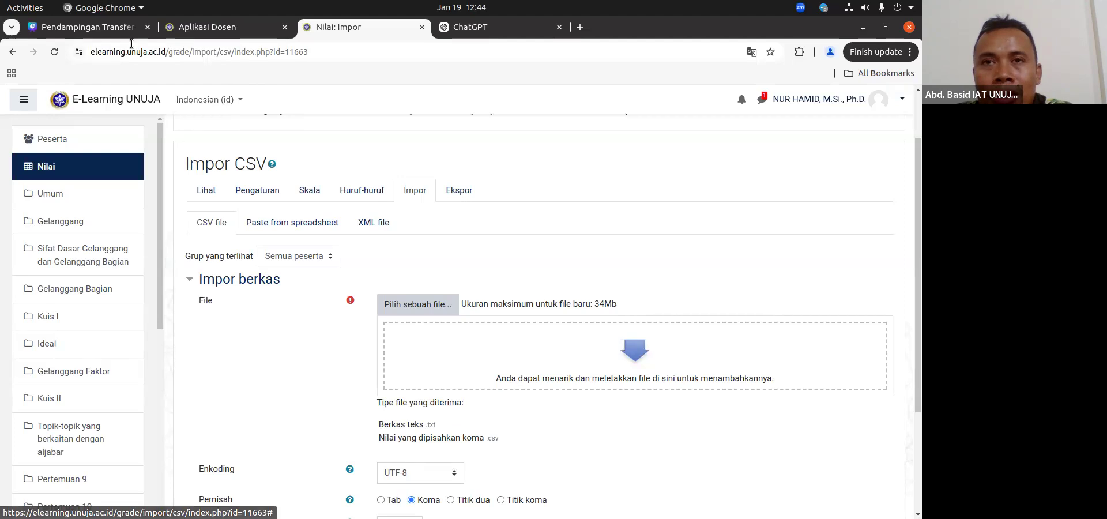
# Step: Switch to Aplikasi Dosen and look through the Struktur Aljabar II Kelas A grade table down to the Nilai E-Learning transfer option
pyautogui.click(224, 30)
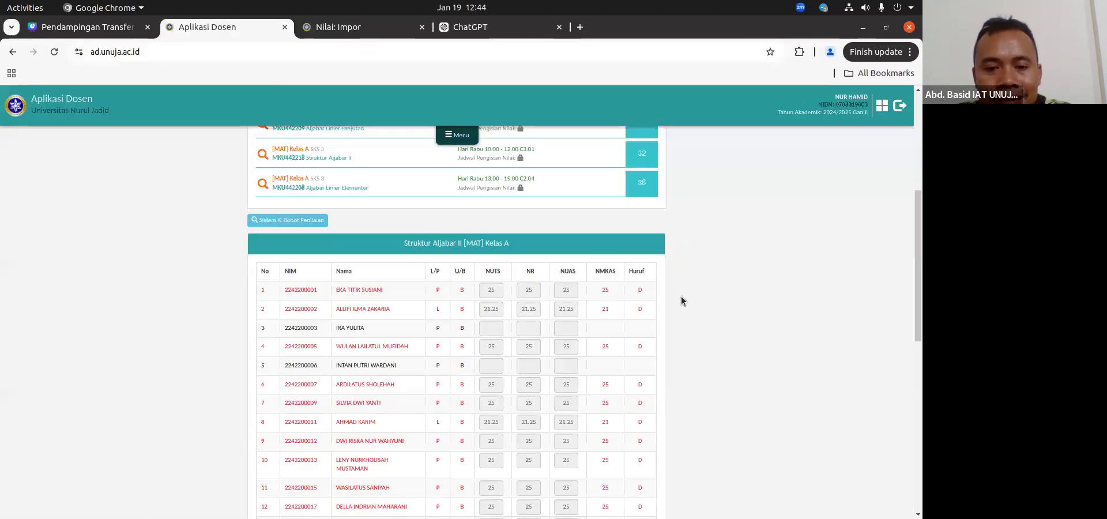
pyautogui.scroll(-3, 680, 300)
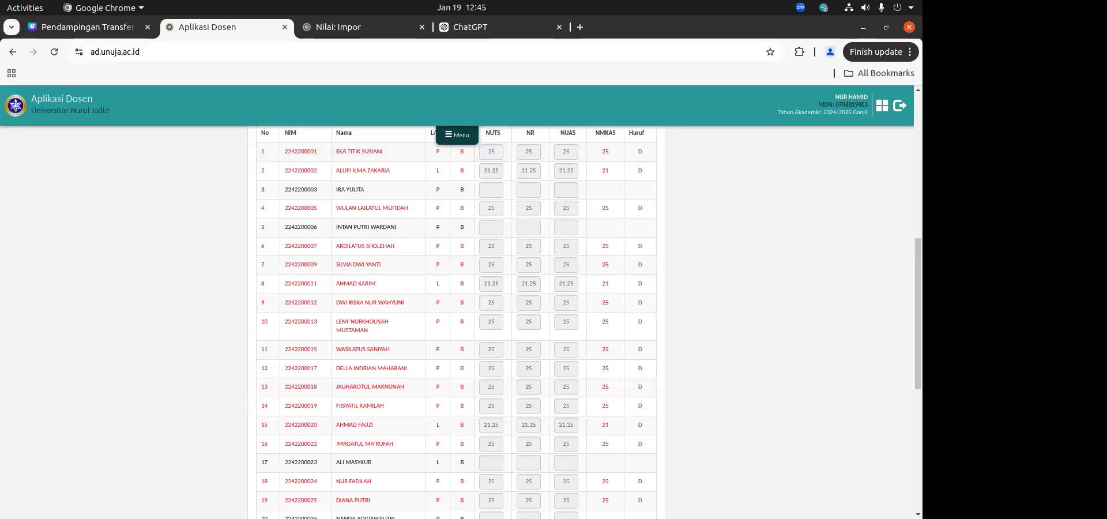
pyautogui.scroll(3, 666, 340)
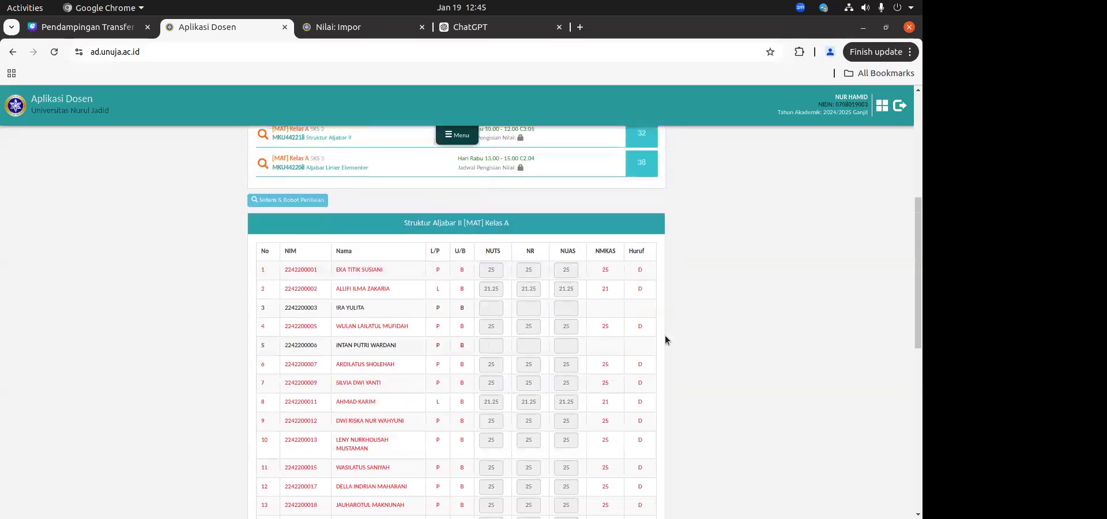
pyautogui.scroll(1, 666, 340)
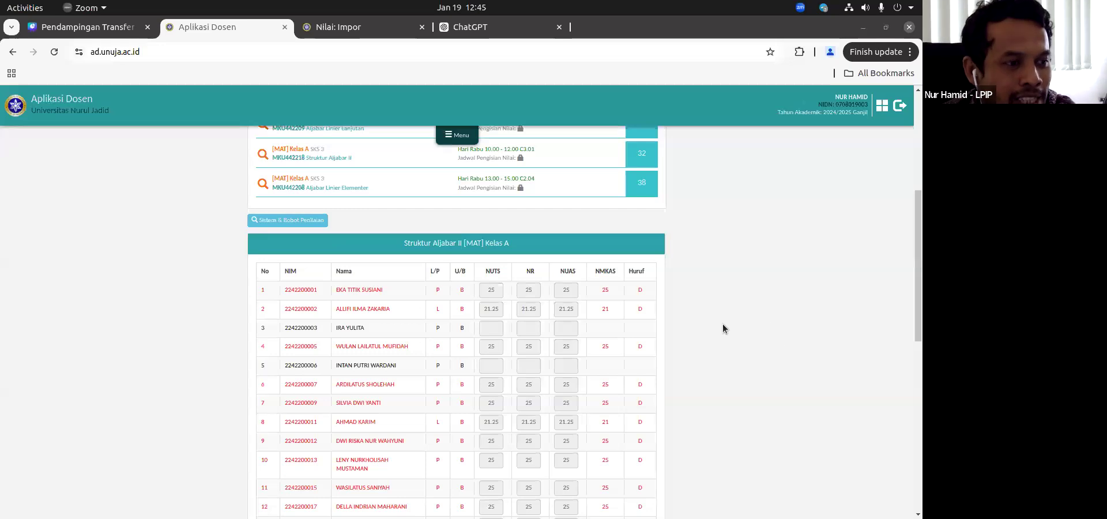
pyautogui.scroll(-7, 648, 347)
pyautogui.scroll(-2, 577, 450)
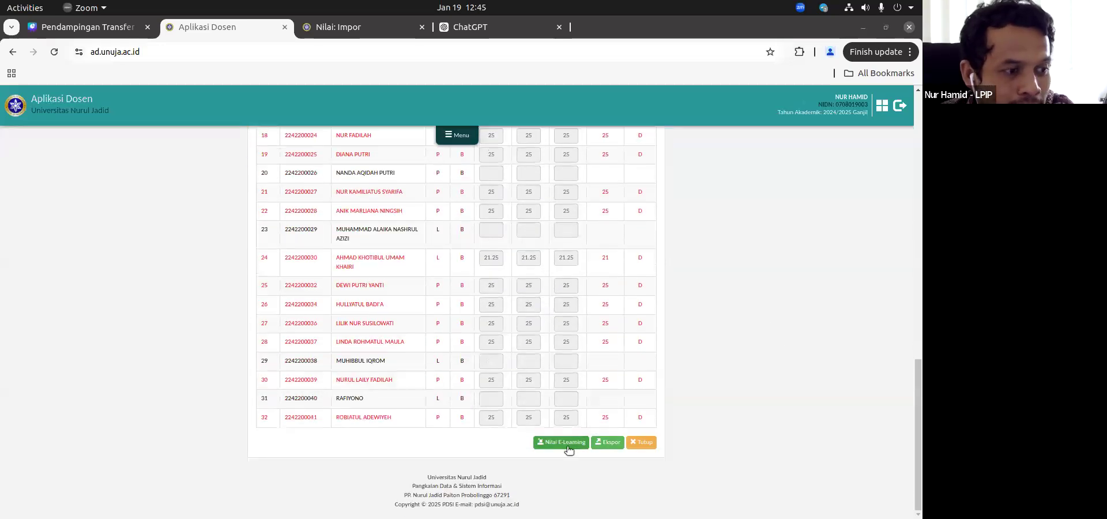
pyautogui.scroll(5, 570, 450)
pyautogui.scroll(4, 572, 444)
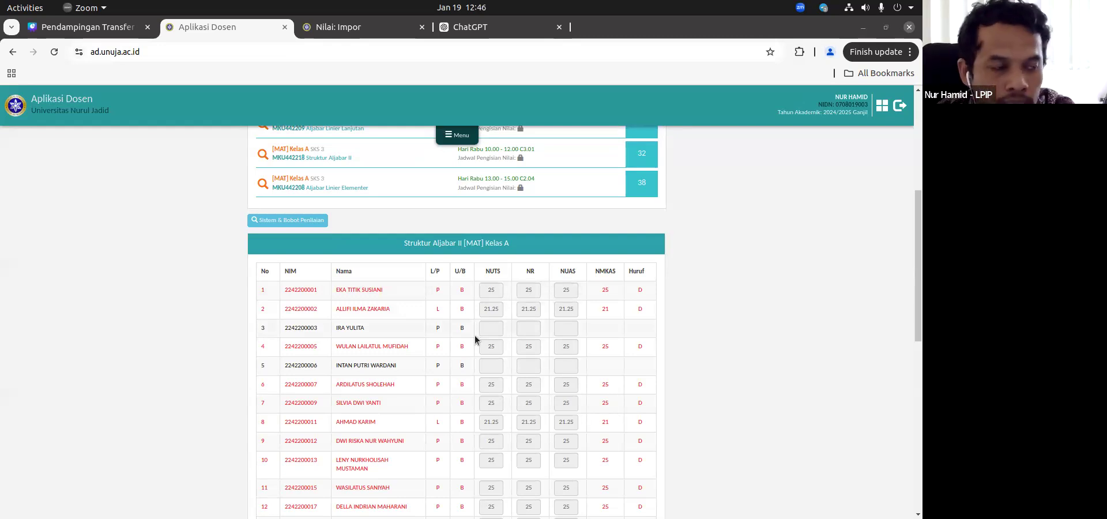
# Step: Show Sistem & Bobot Penilaian, read the NMKAS weighting formula and grade scale, and hide the section again
pyautogui.click(281, 220)
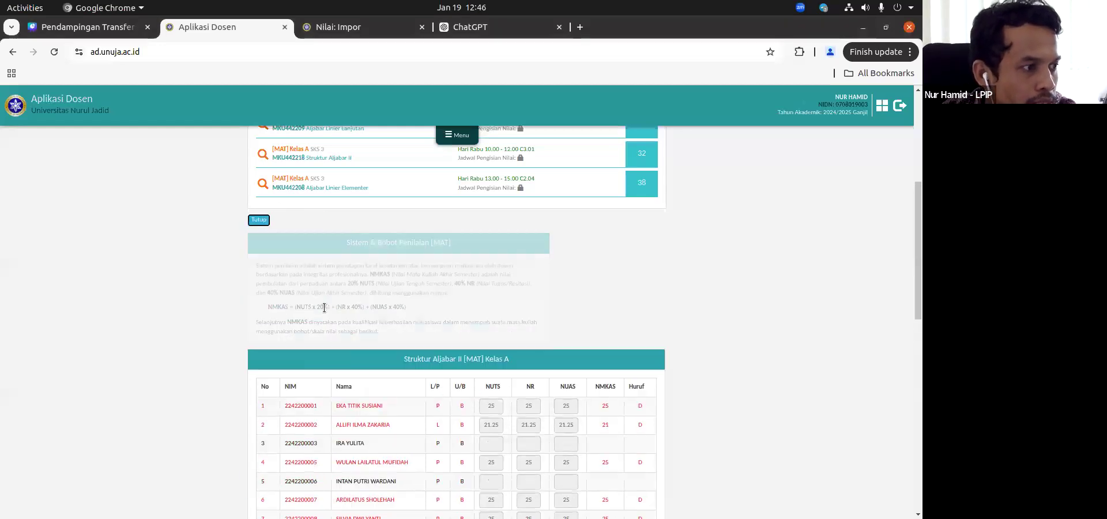
pyautogui.scroll(-5, 324, 305)
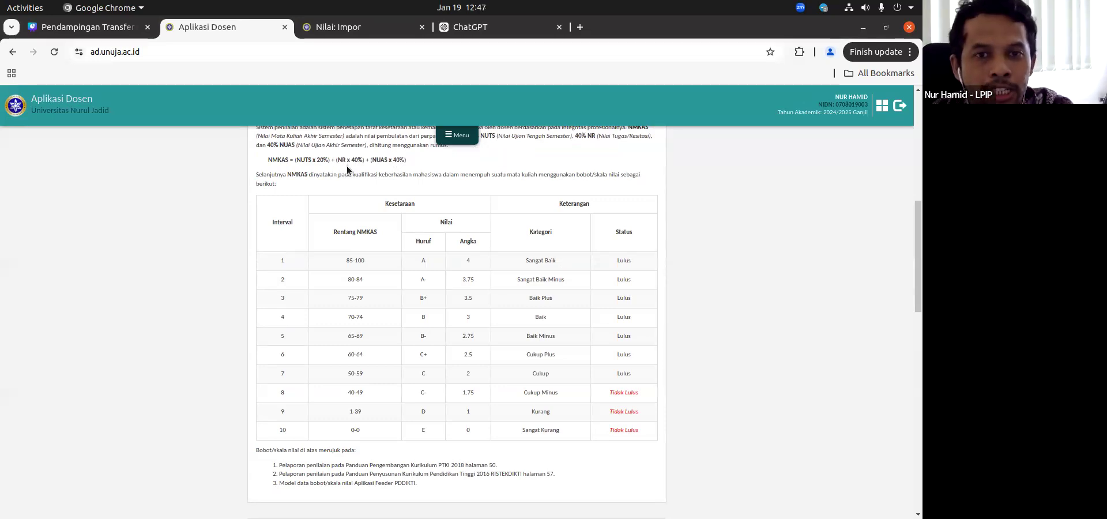
pyautogui.scroll(5, 295, 220)
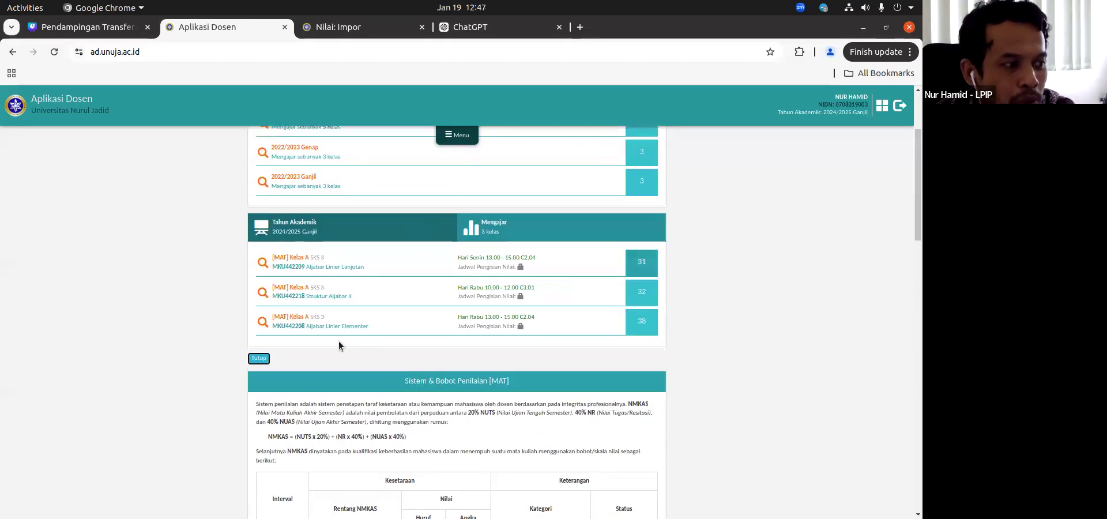
pyautogui.click(259, 359)
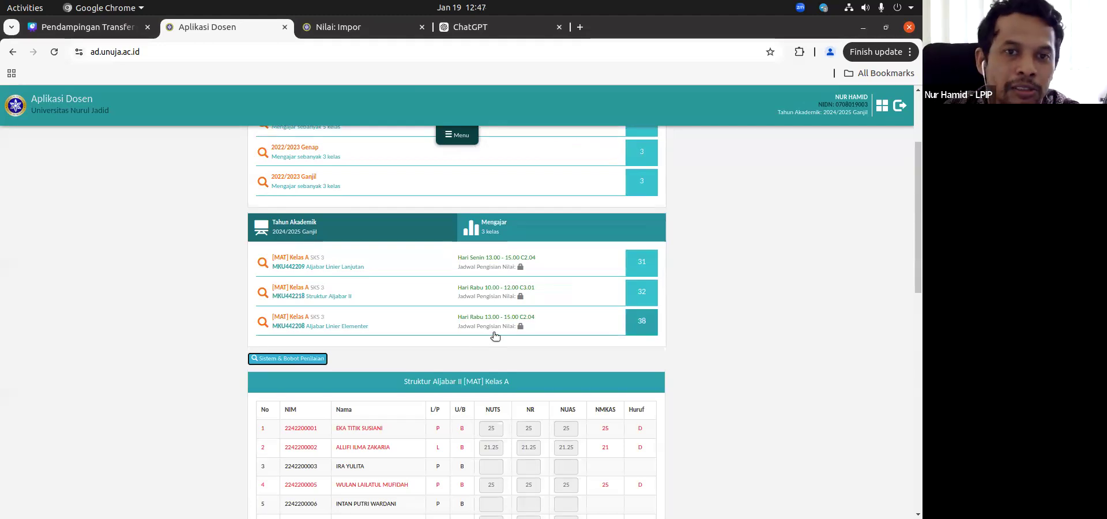
pyautogui.scroll(-3, 495, 335)
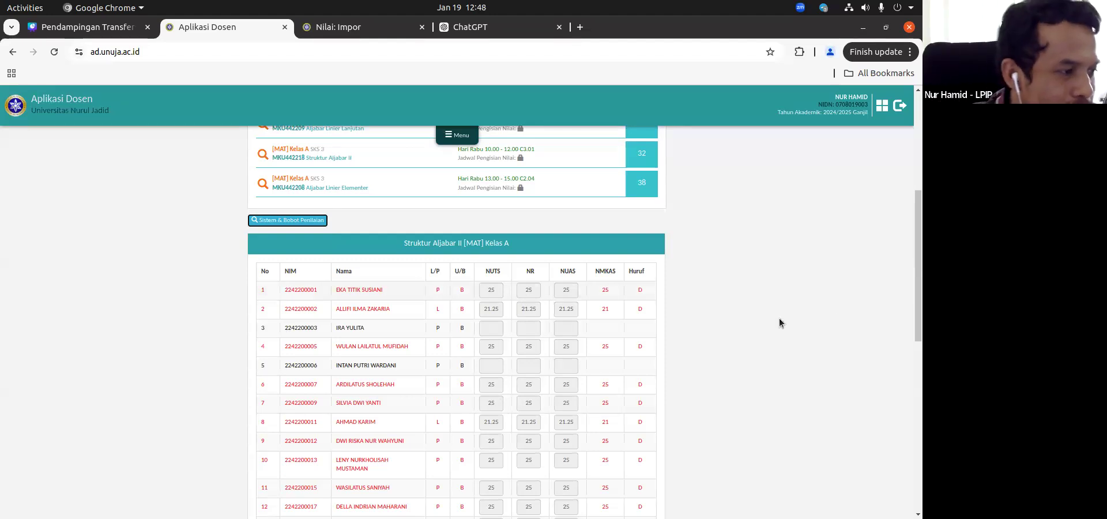
# Step: Glance at the E-Learning import page and return to the end of the grade table in Aplikasi Dosen
pyautogui.click(389, 30)
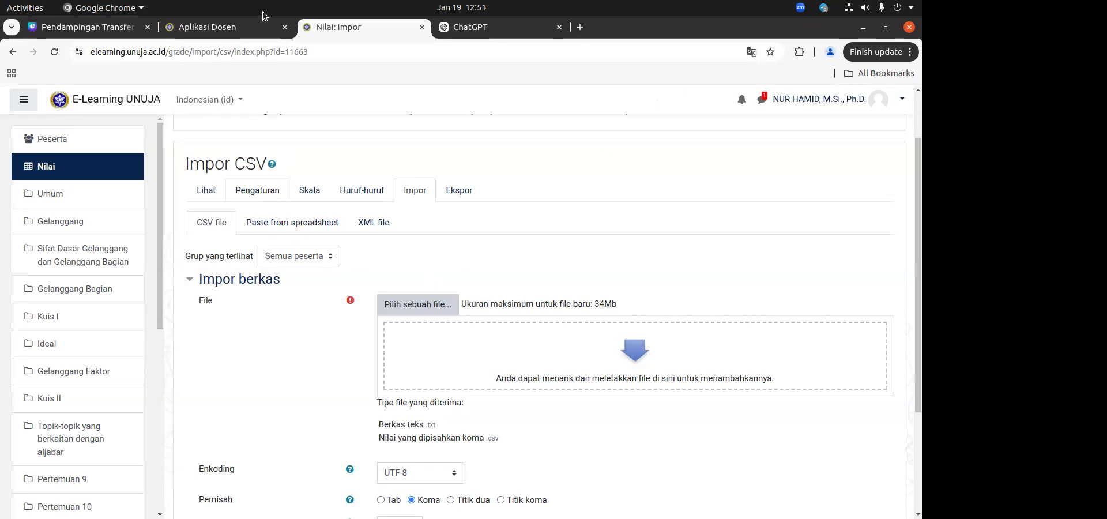
pyautogui.click(223, 27)
pyautogui.scroll(-10, 459, 287)
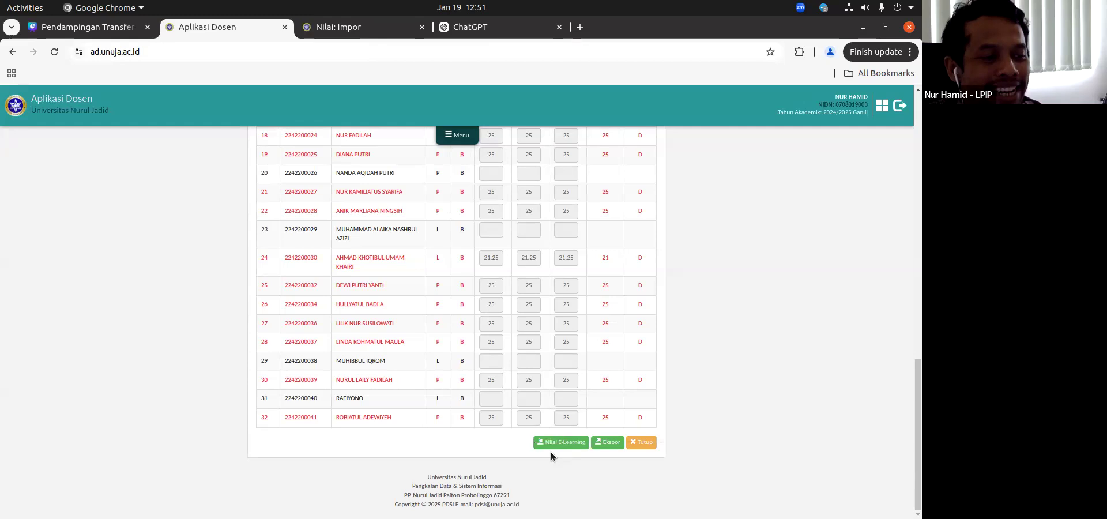
# Step: Switch back to E-Learning and go over the Impor CSV form once more
pyautogui.click(373, 23)
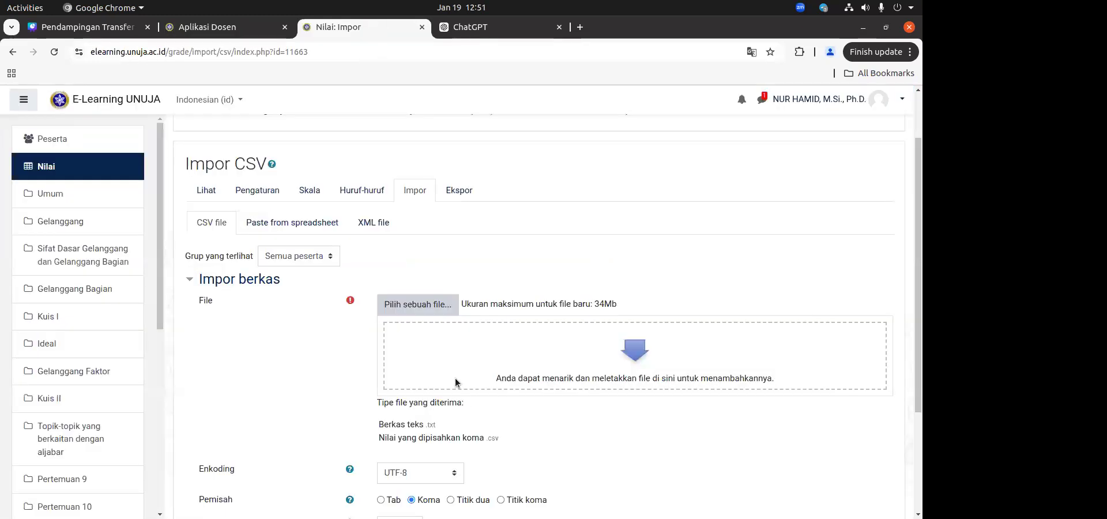
pyautogui.scroll(-5, 394, 320)
pyautogui.scroll(5, 394, 320)
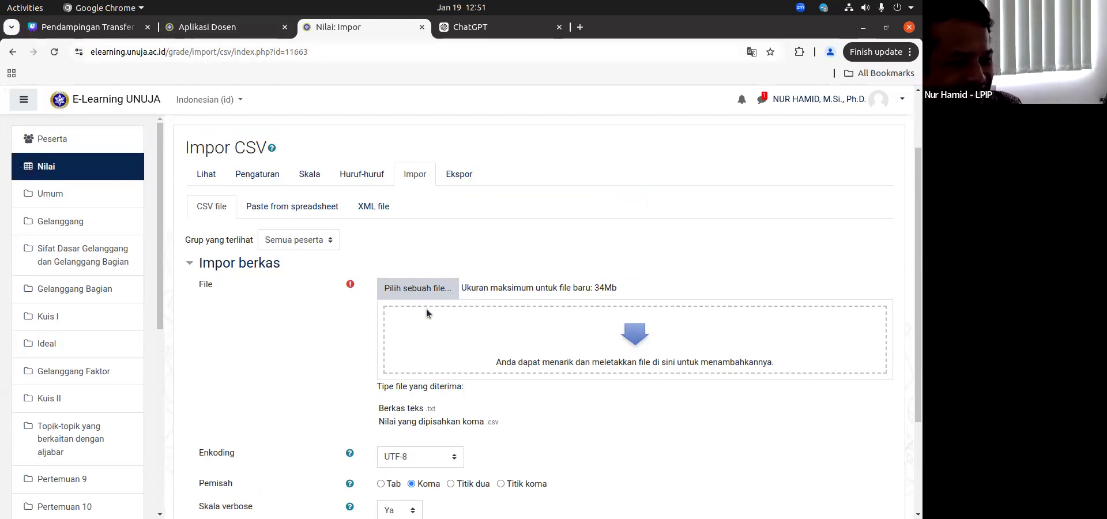
pyautogui.scroll(-3, 427, 309)
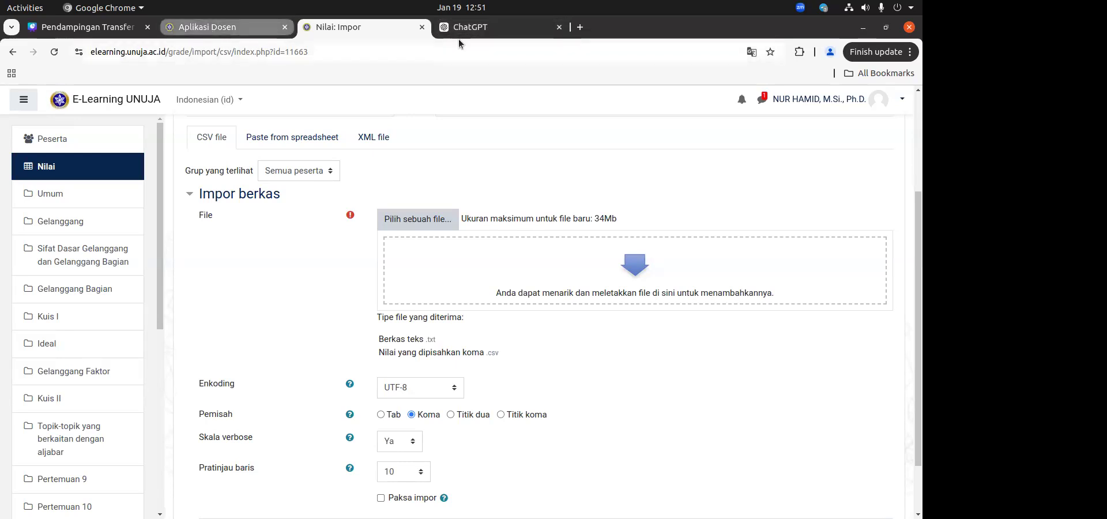
# Step: Remove the ChatGPT tab from this browser window and go to the E-Learning Dasbor
pyautogui.moveTo(473, 27); pyautogui.dragTo(922, 27)
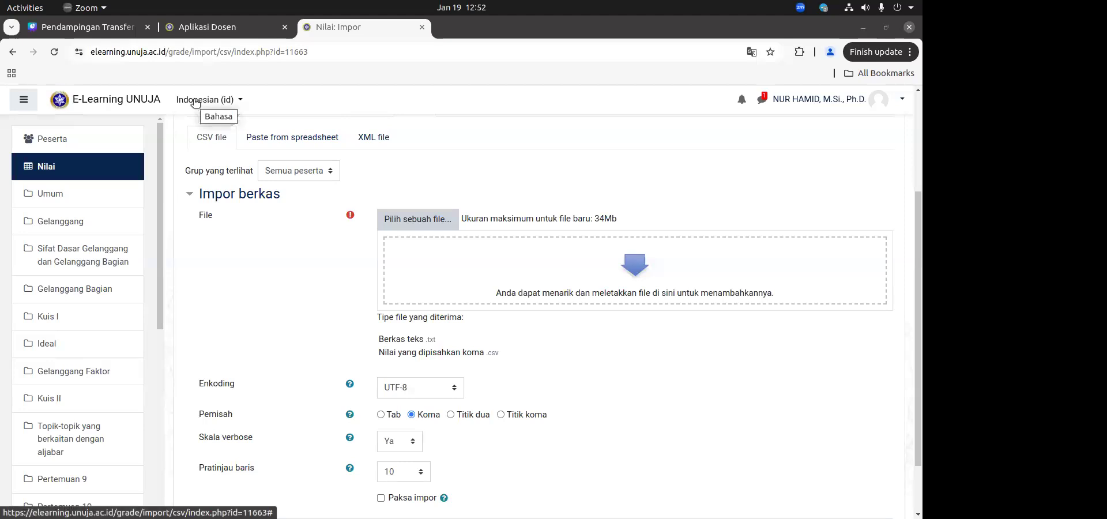
pyautogui.scroll(3, 200, 175)
pyautogui.click(201, 180)
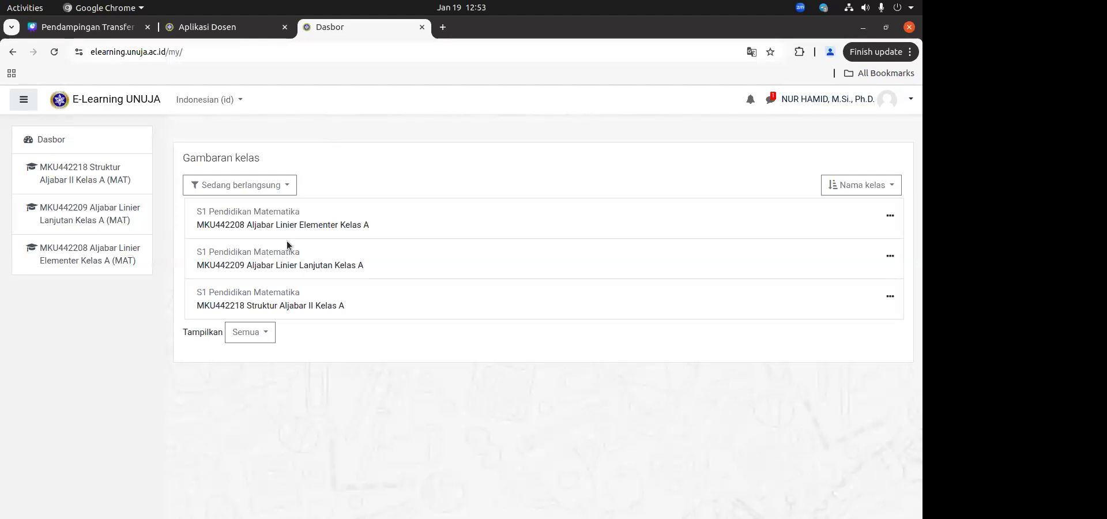
# Step: Open the course MKU442208 Aljabar Linier Elementer Kelas A and view the contents of meetings 16 and 12
pyautogui.click(295, 225)
pyautogui.scroll(-2, 807, 260)
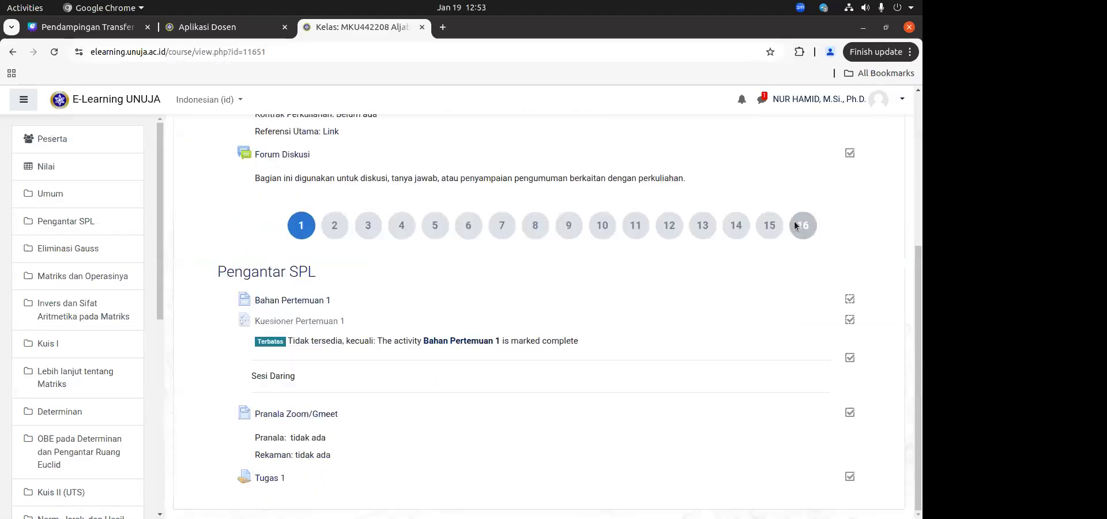
pyautogui.click(795, 223)
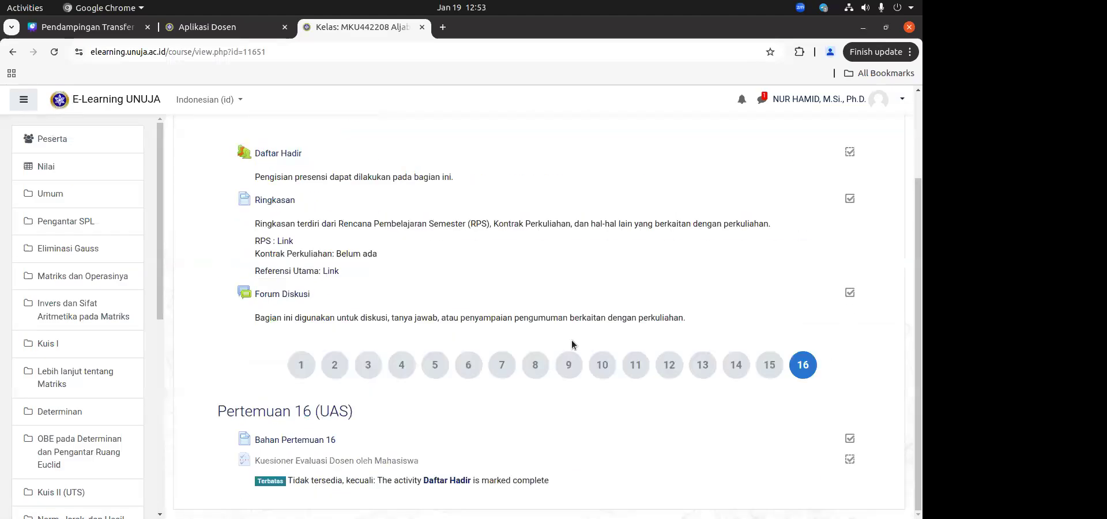
pyautogui.scroll(1, 669, 455)
pyautogui.click(668, 434)
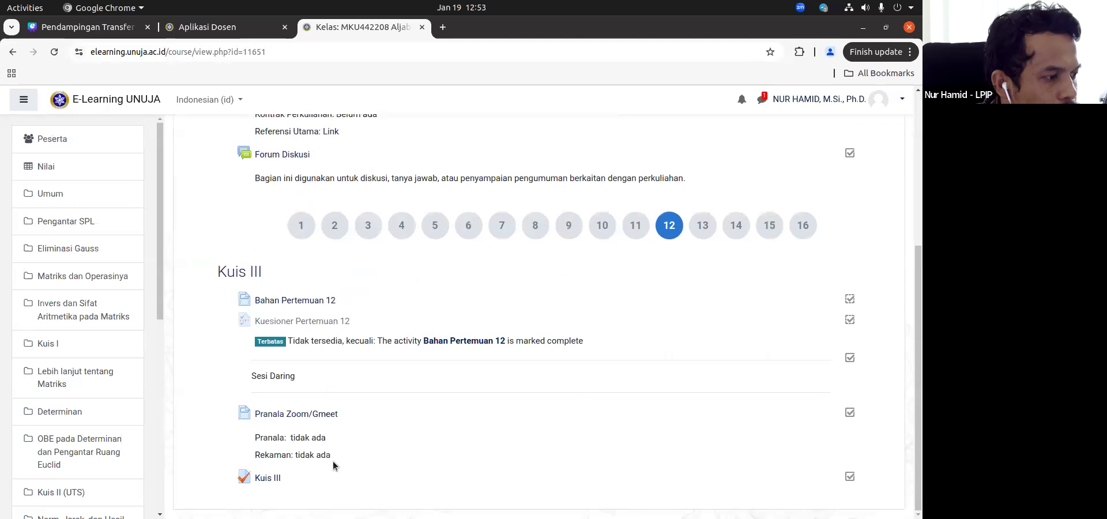
# Step: Open the Tugas Kelompok Satu Kelas assignment in meeting 13 and look through all its submissions
pyautogui.click(703, 225)
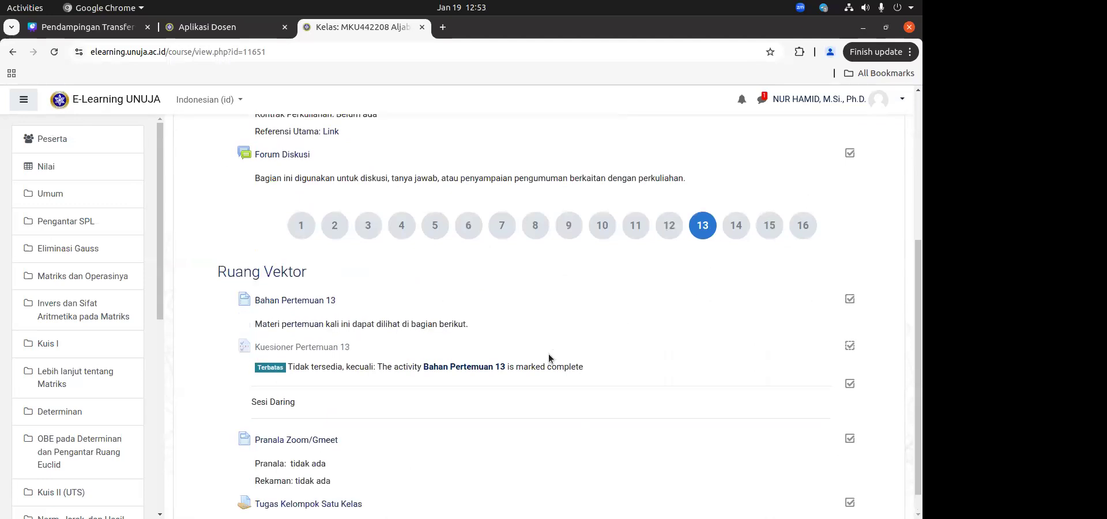
pyautogui.scroll(-1, 549, 354)
pyautogui.click(309, 479)
pyautogui.click(520, 420)
pyautogui.scroll(-3, 507, 398)
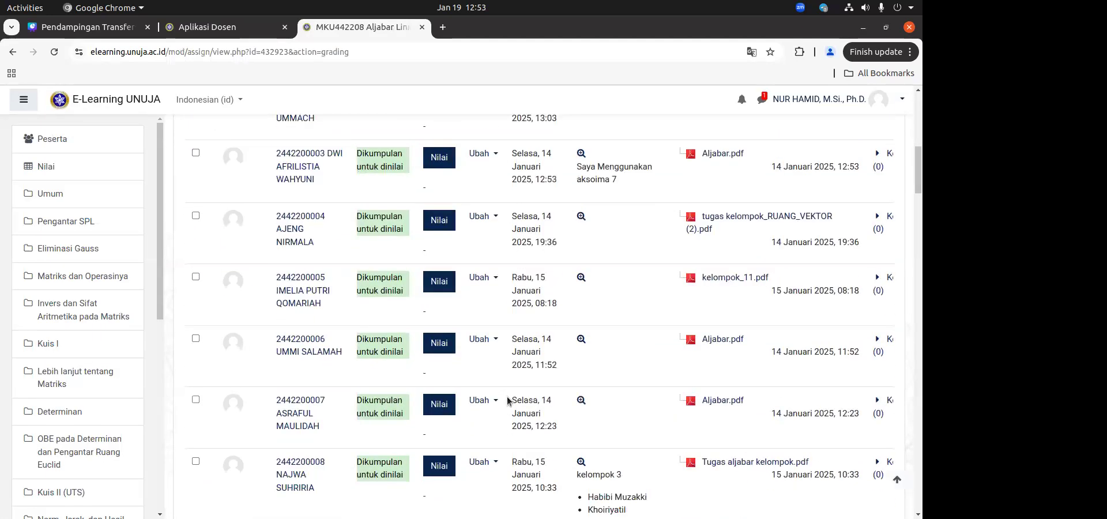
pyautogui.scroll(-5, 507, 398)
pyautogui.scroll(5, 312, 341)
pyautogui.scroll(8, 312, 341)
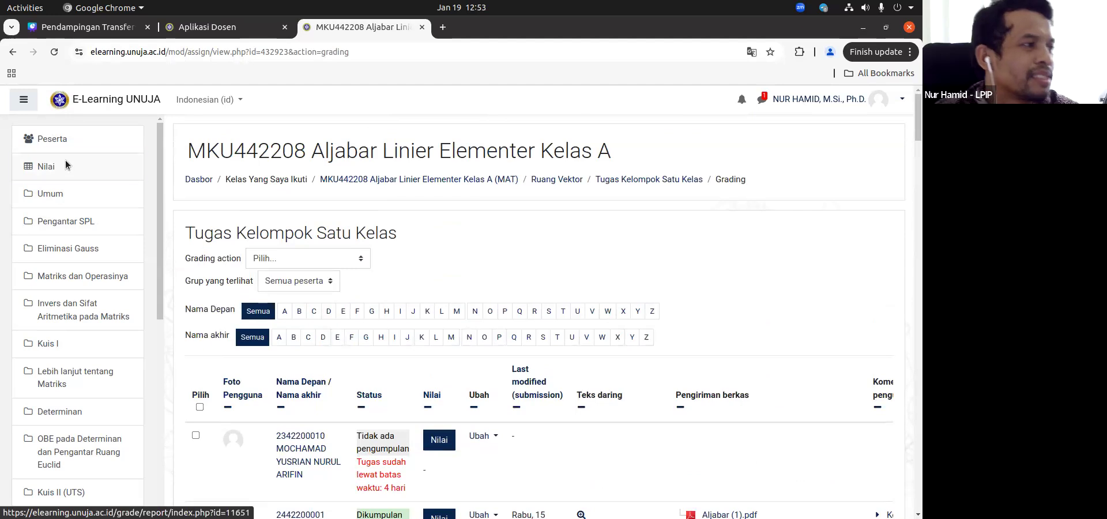
# Step: Glance at the course's Grader report and return to MKU442208 Aljabar Linier Elementer Kelas A by way of the Dasbor
pyautogui.click(65, 164)
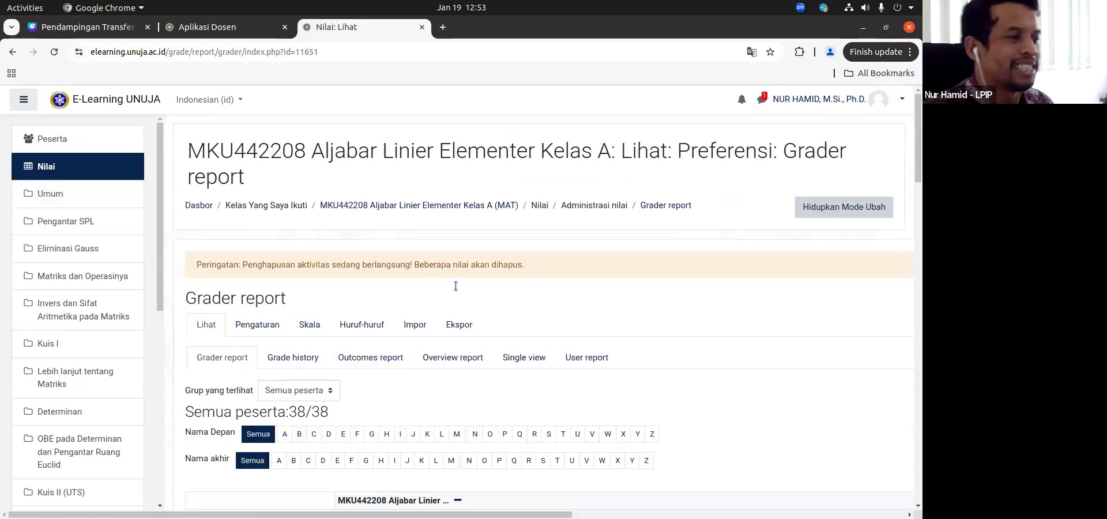
pyautogui.click(199, 205)
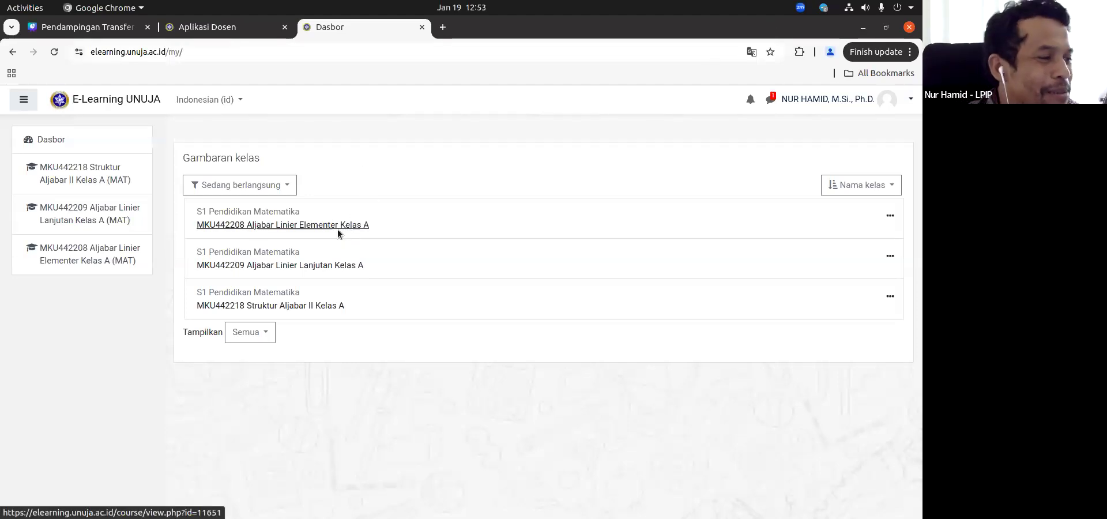
pyautogui.click(282, 227)
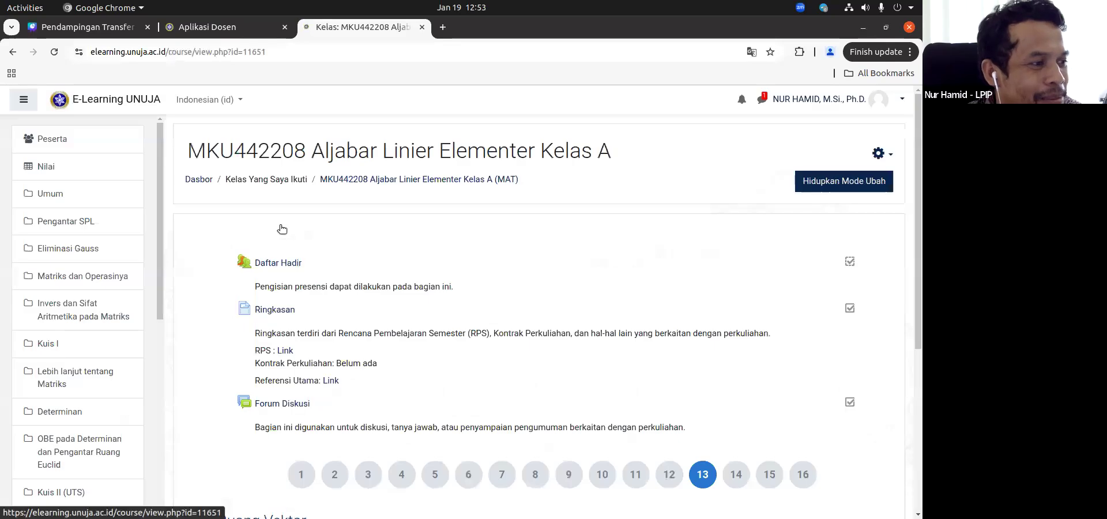
# Step: Open the editing form for the settings of Tugas Kelompok Satu Kelas in meeting 13
pyautogui.scroll(-3, 371, 279)
pyautogui.scroll(1, 470, 267)
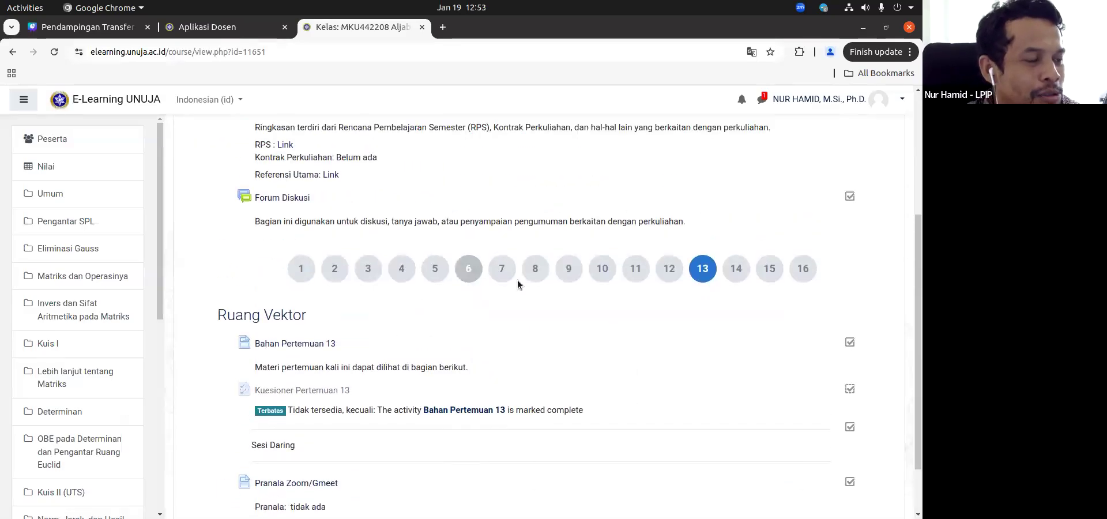
pyautogui.scroll(-3, 346, 404)
pyautogui.click(300, 483)
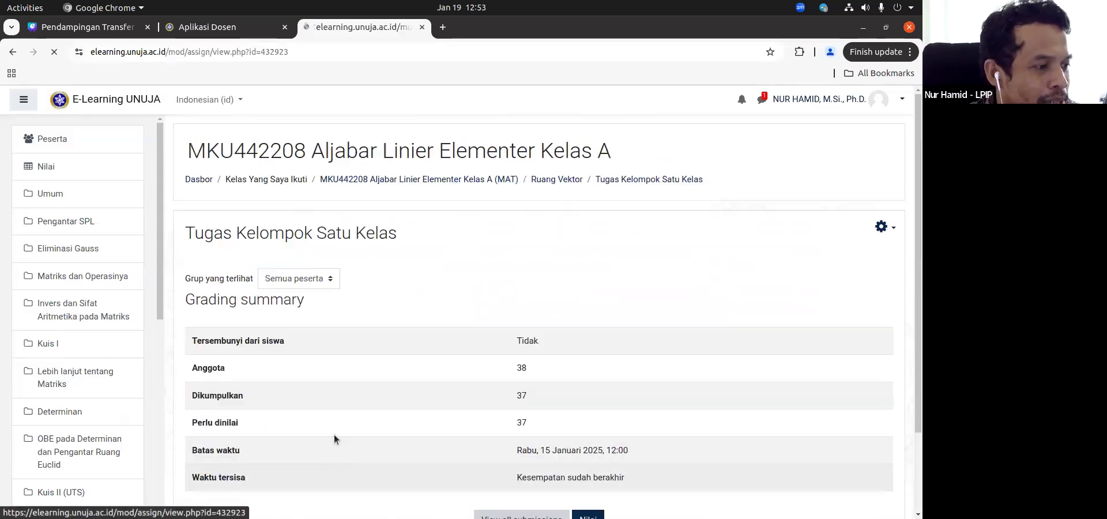
pyautogui.click(882, 228)
pyautogui.click(854, 255)
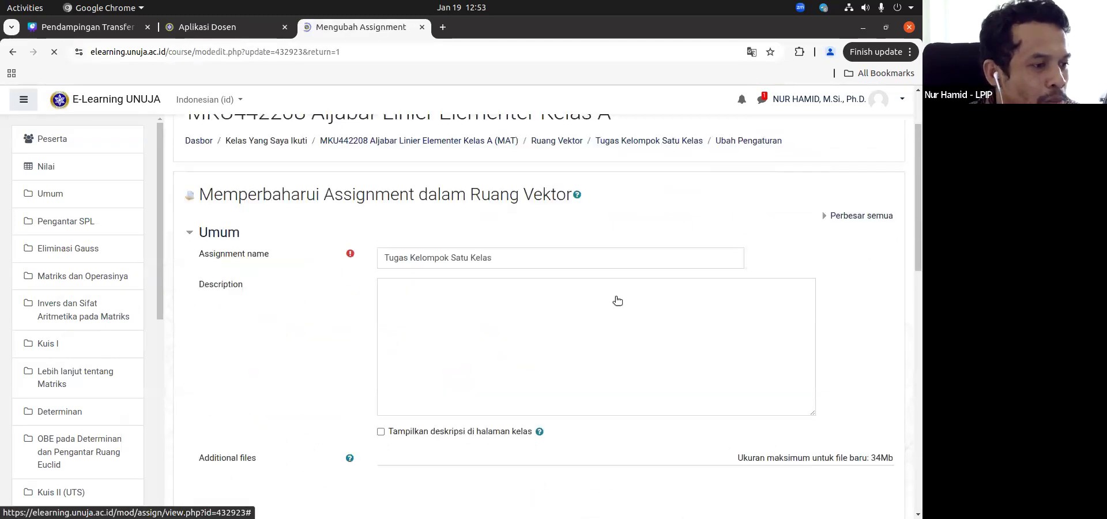
# Step: Expand Pengaturan pengiriman grup in the assignment settings and examine the Students submit in groups option
pyautogui.scroll(-15, 316, 363)
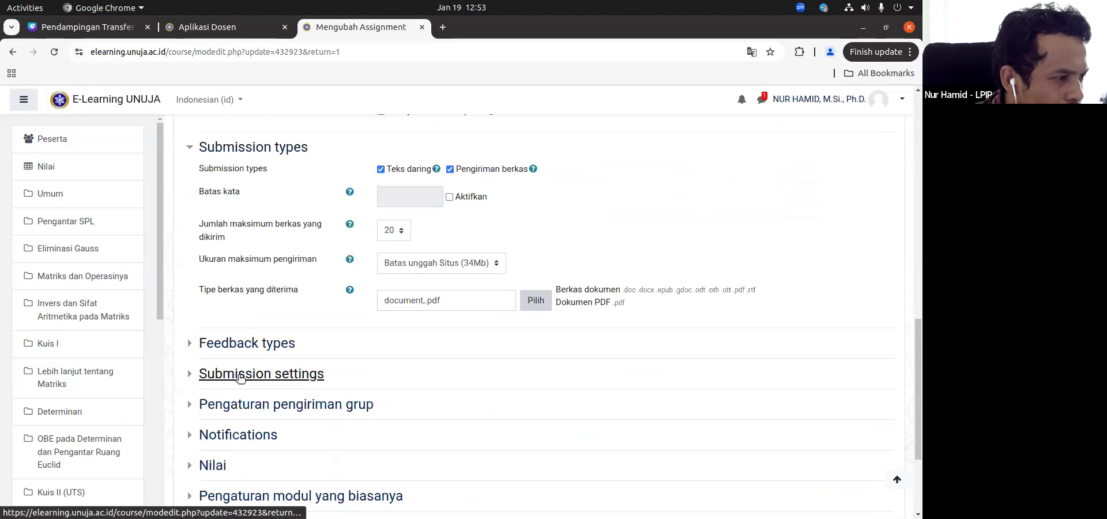
pyautogui.scroll(-2, 241, 377)
pyautogui.click(252, 334)
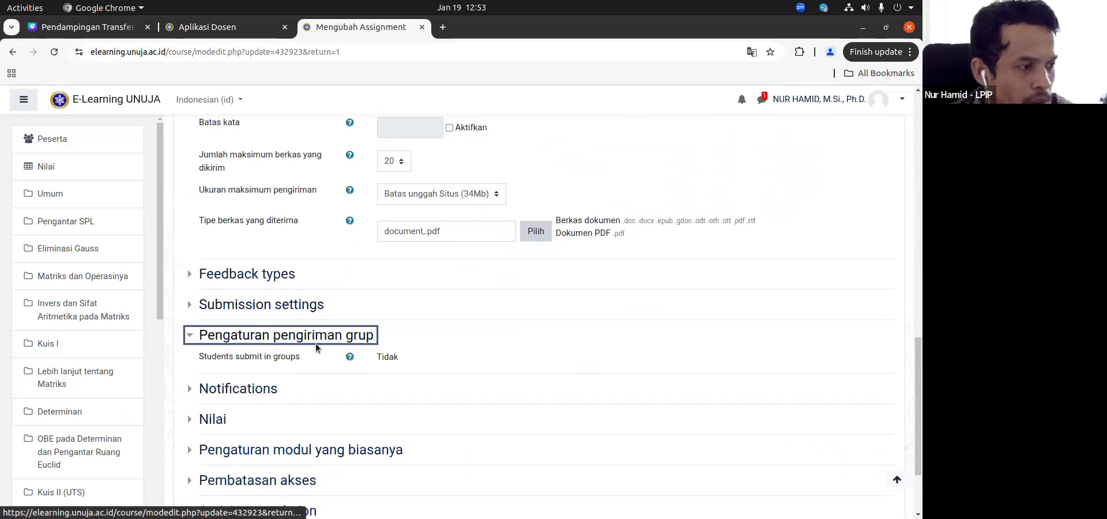
pyautogui.doubleClick(381, 357)
pyautogui.click(392, 357)
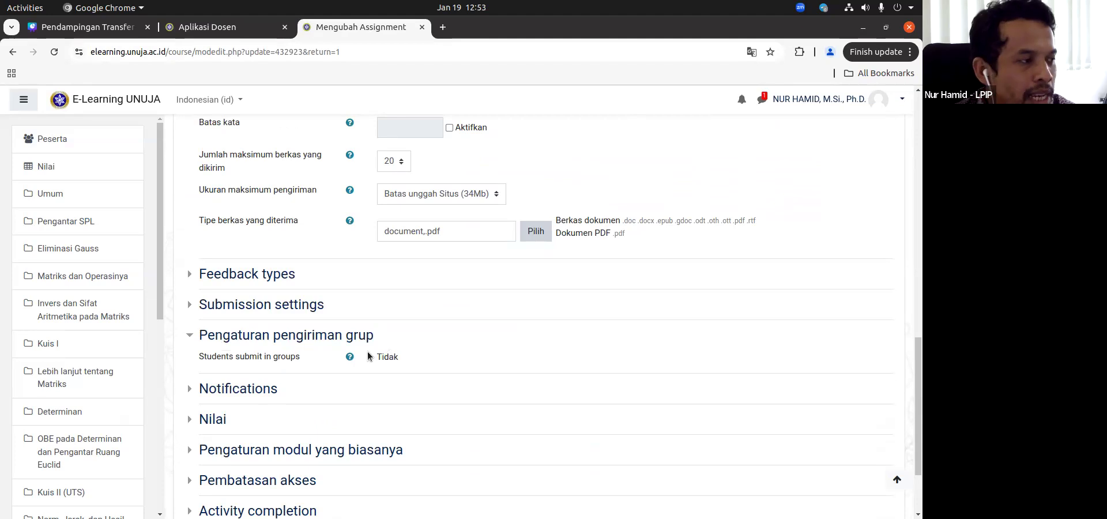
pyautogui.scroll(3, 185, 291)
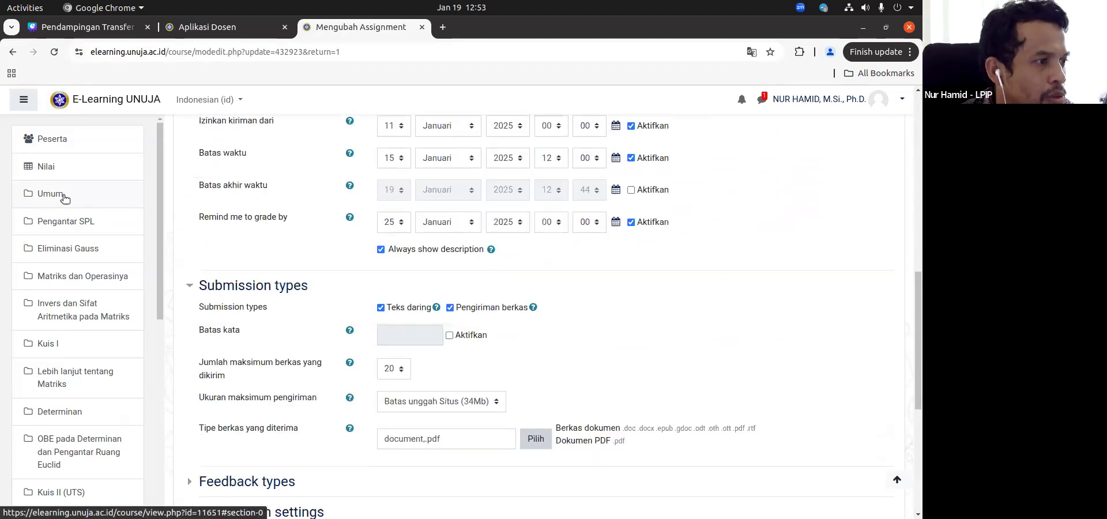
# Step: Leave the assignment settings and open the Grup page from the course's participants
pyautogui.click(65, 198)
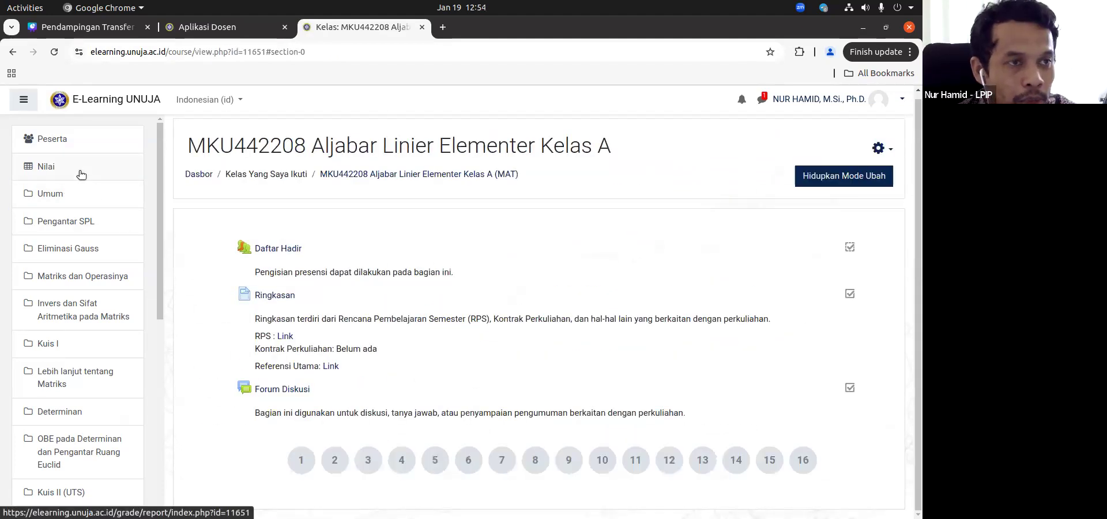
pyautogui.click(79, 141)
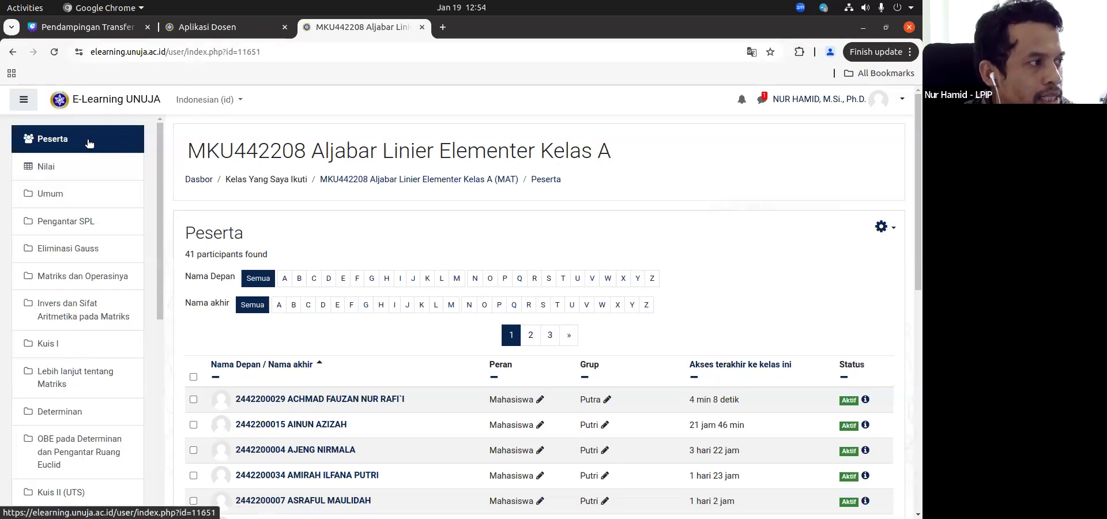
pyautogui.click(885, 228)
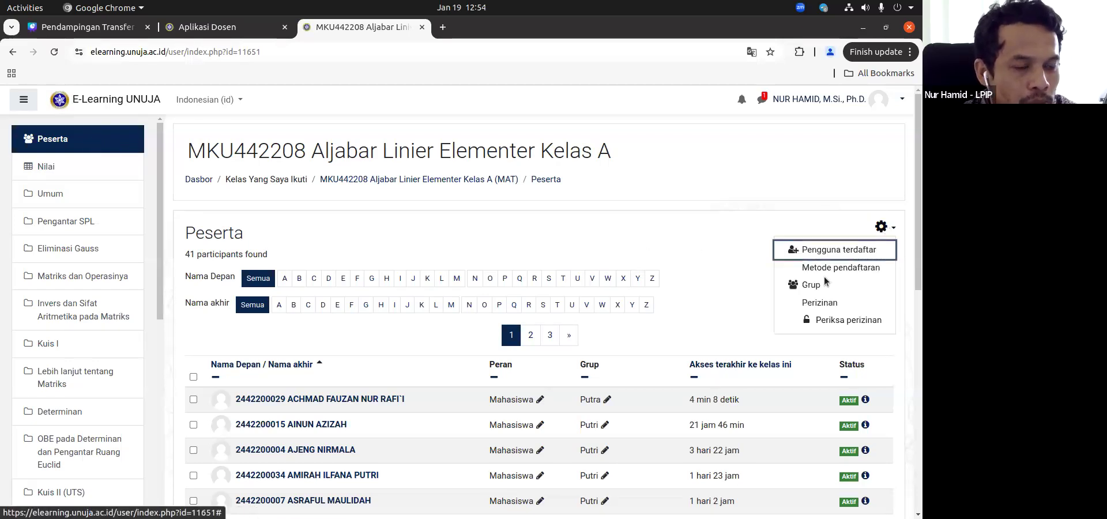
pyautogui.click(807, 285)
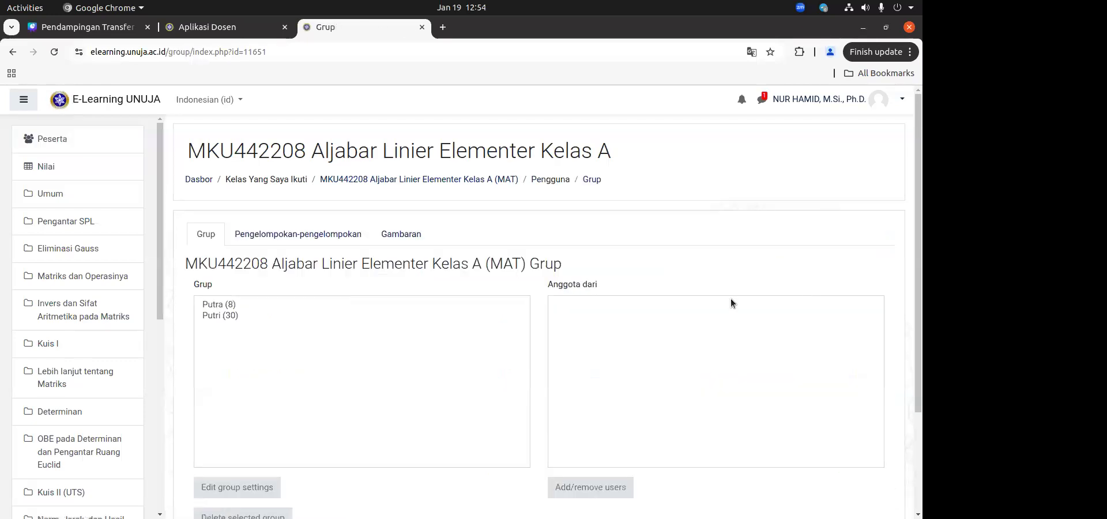
pyautogui.scroll(-3, 250, 247)
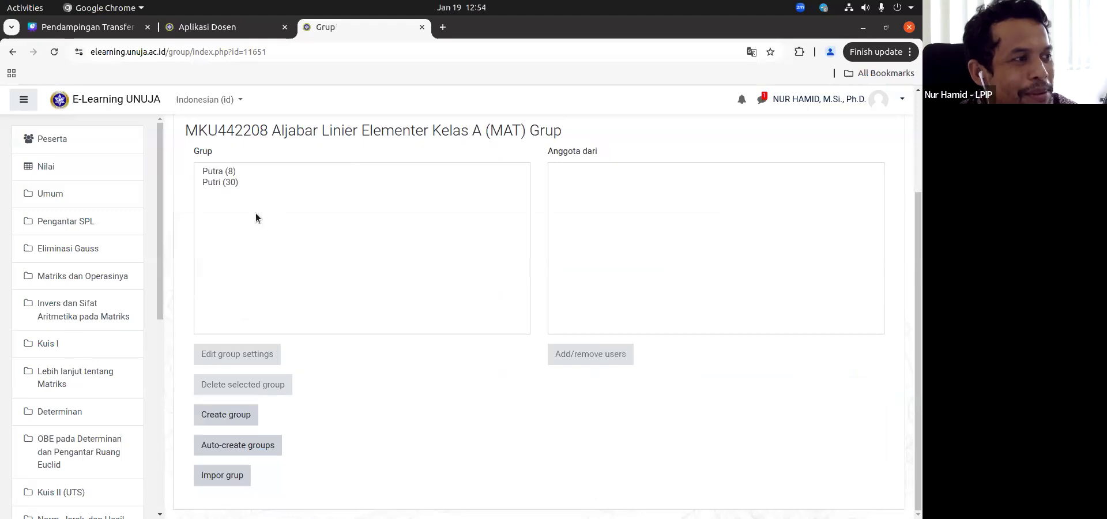
pyautogui.scroll(2, 256, 225)
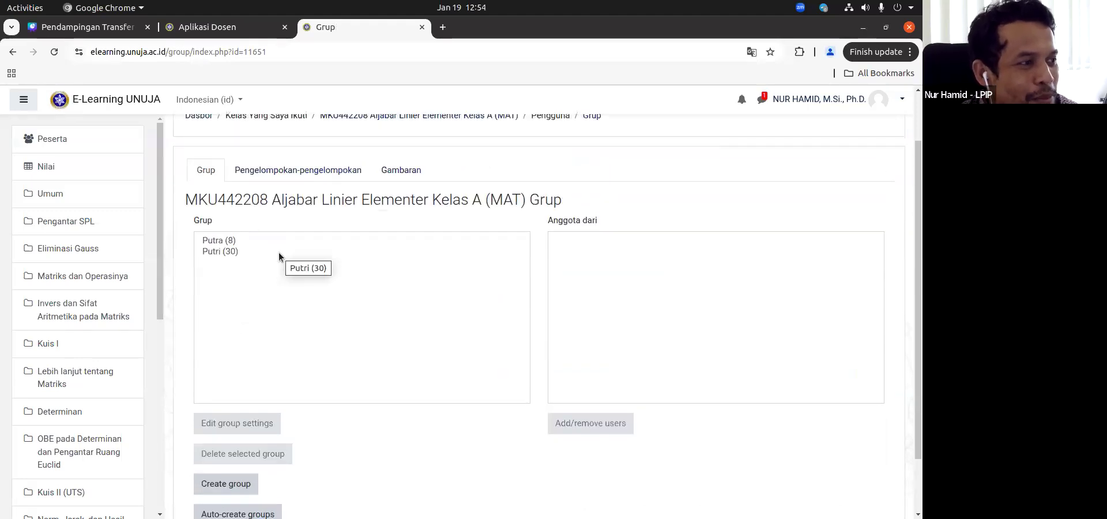
# Step: View the member lists of the Putra and Putri groups in alternation
pyautogui.click(222, 242)
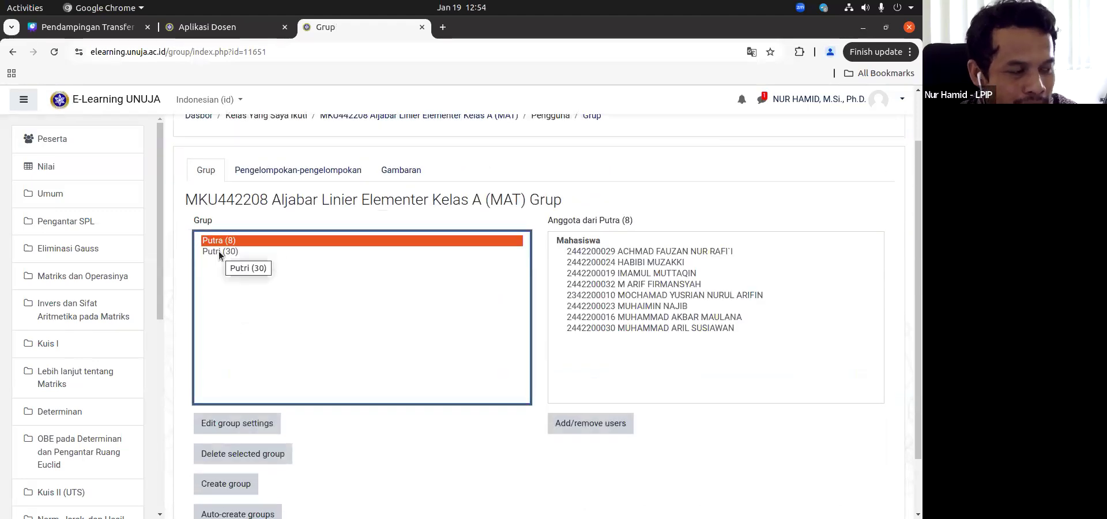
pyautogui.click(219, 251)
pyautogui.click(224, 241)
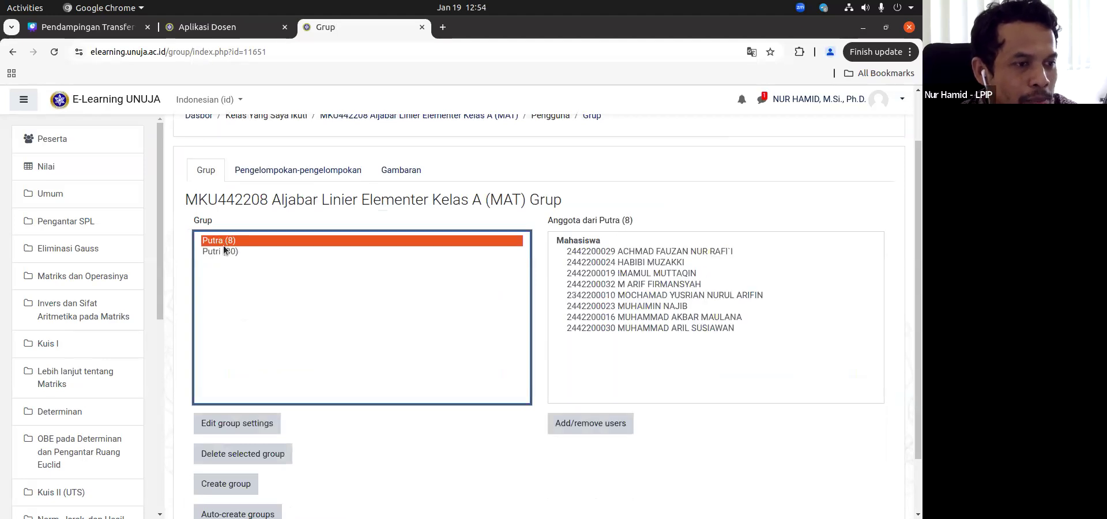
pyautogui.click(223, 251)
pyautogui.click(222, 241)
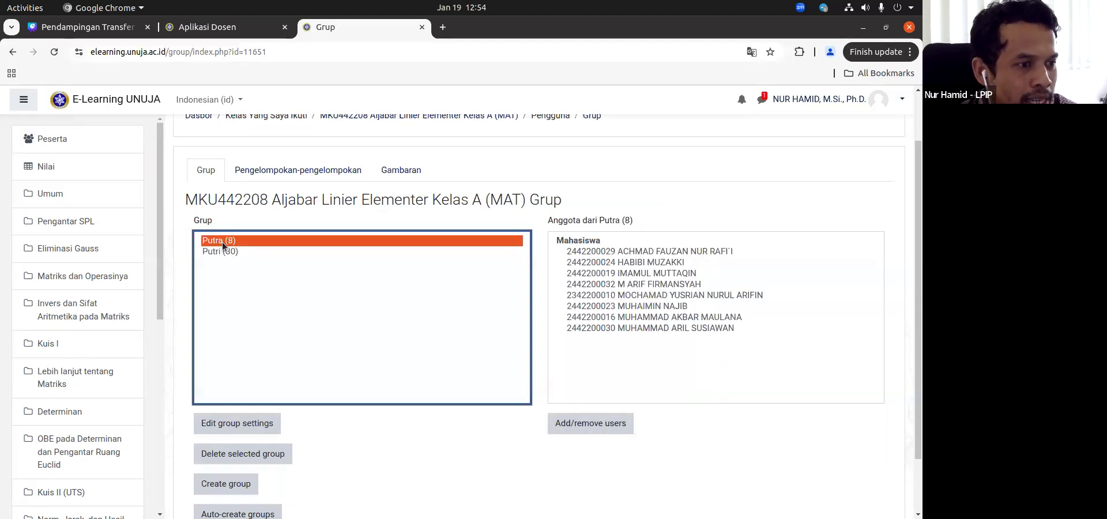
pyautogui.click(217, 250)
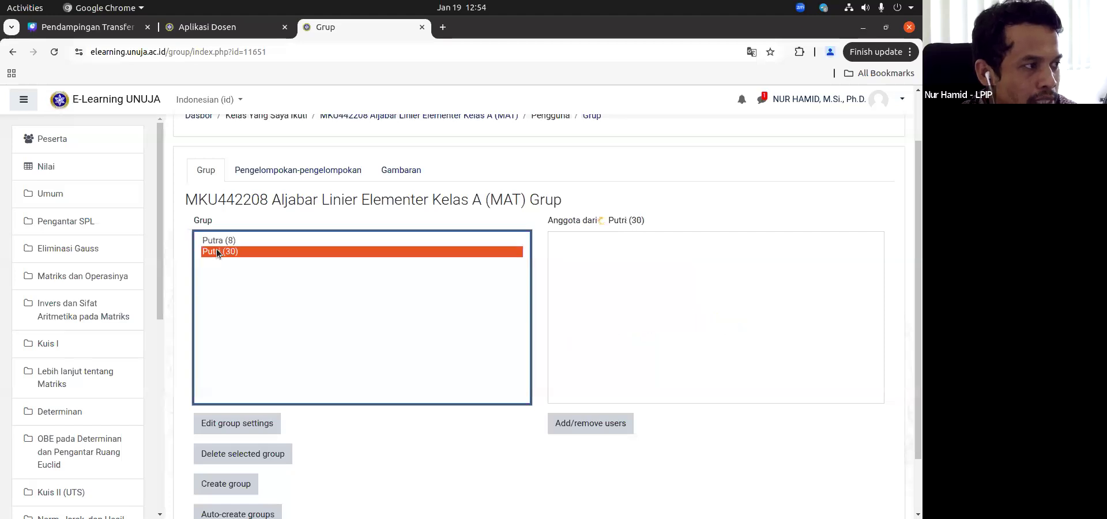
# Step: Return to meeting 13 and reopen the settings form of Tugas Kelompok Satu Kelas
pyautogui.click(65, 196)
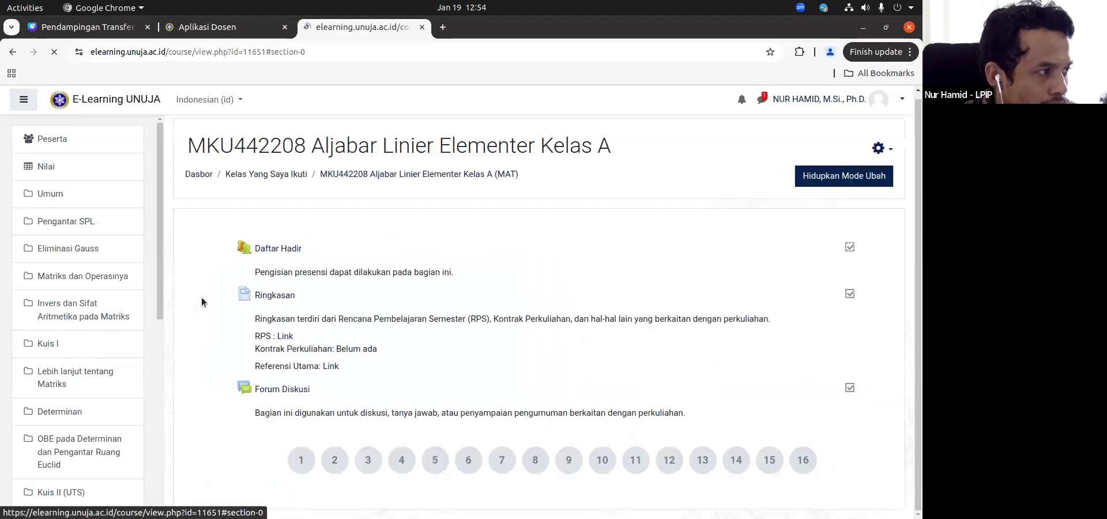
pyautogui.click(703, 460)
pyautogui.scroll(-5, 553, 428)
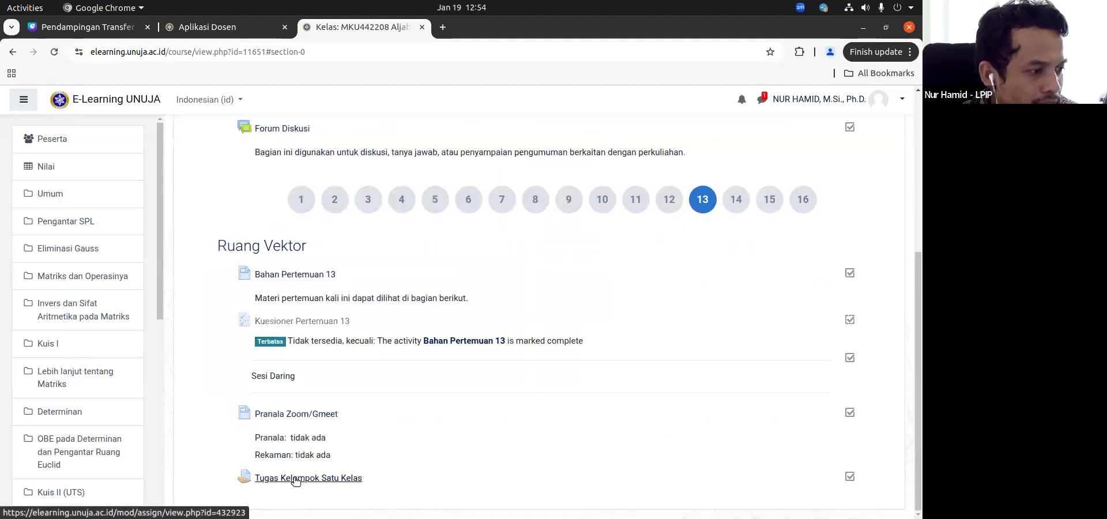
pyautogui.click(295, 479)
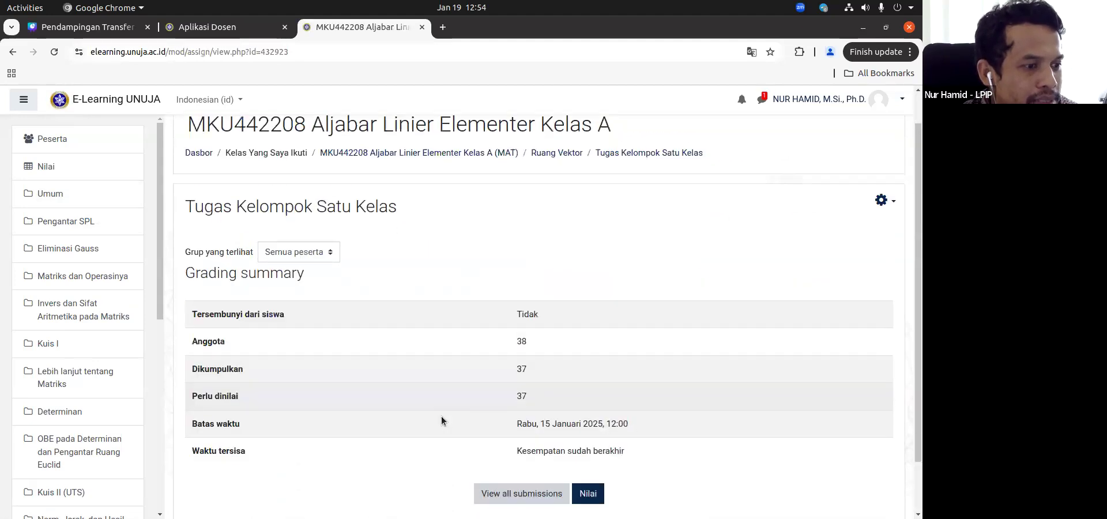
pyautogui.click(883, 128)
pyautogui.click(791, 151)
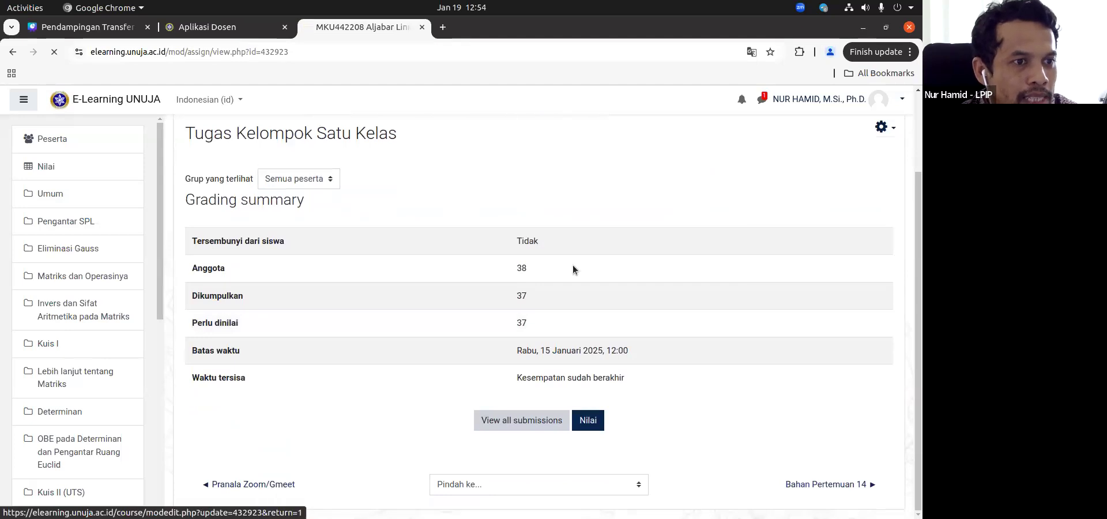
# Step: Go through the assignment's settings form and expand its group submission section again
pyautogui.scroll(-10, 413, 392)
pyautogui.scroll(1, 410, 392)
pyautogui.scroll(-4, 323, 369)
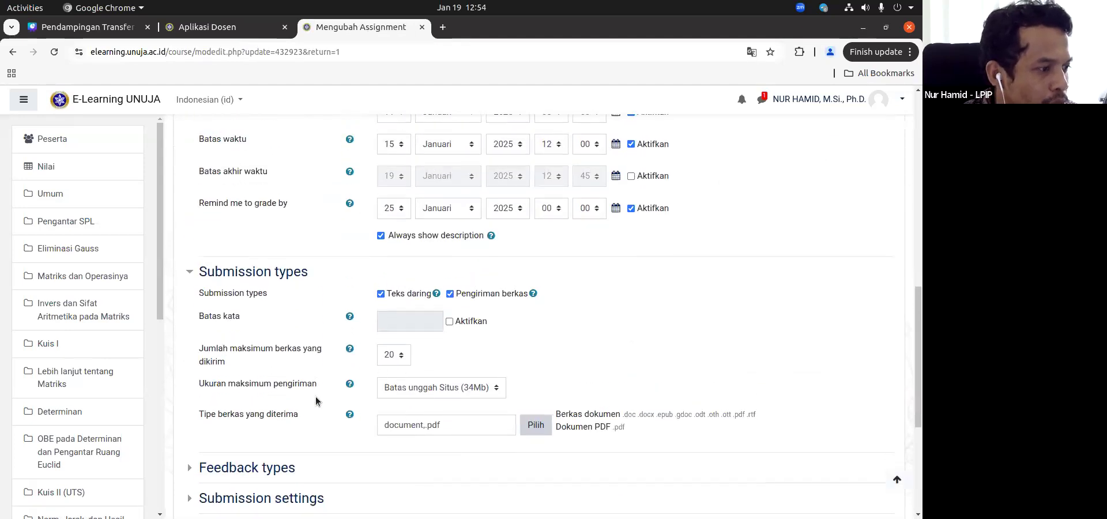
pyautogui.click(256, 348)
pyautogui.scroll(-2, 341, 302)
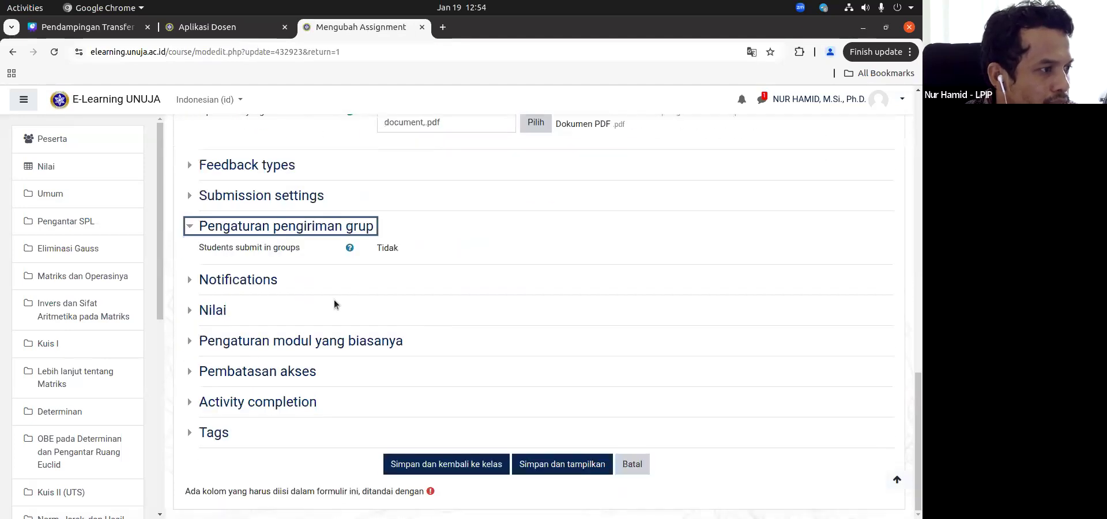
pyautogui.scroll(4, 336, 301)
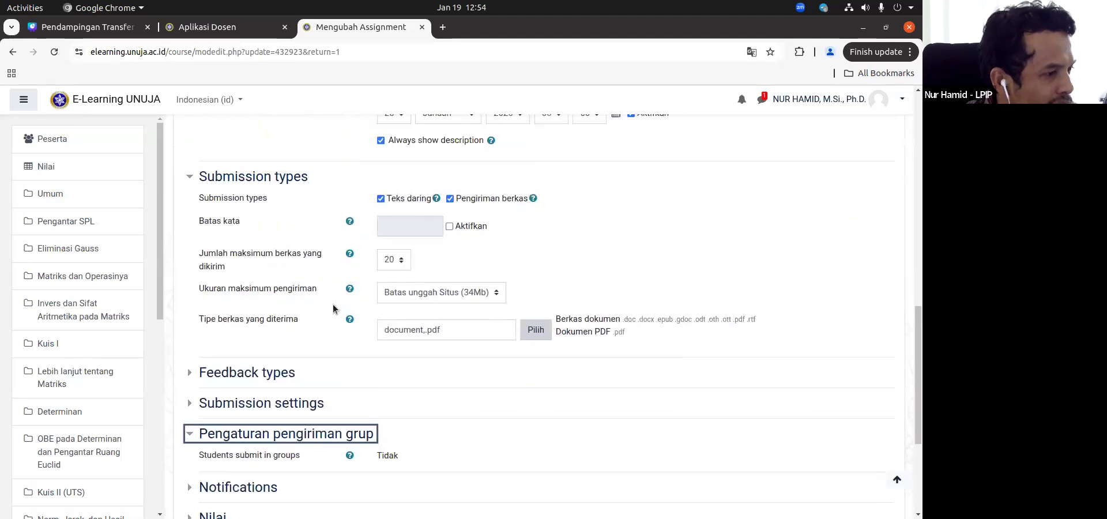
# Step: Expand Submission settings, review its options, and close the assignment form without saving
pyautogui.click(242, 404)
pyautogui.scroll(-3, 248, 398)
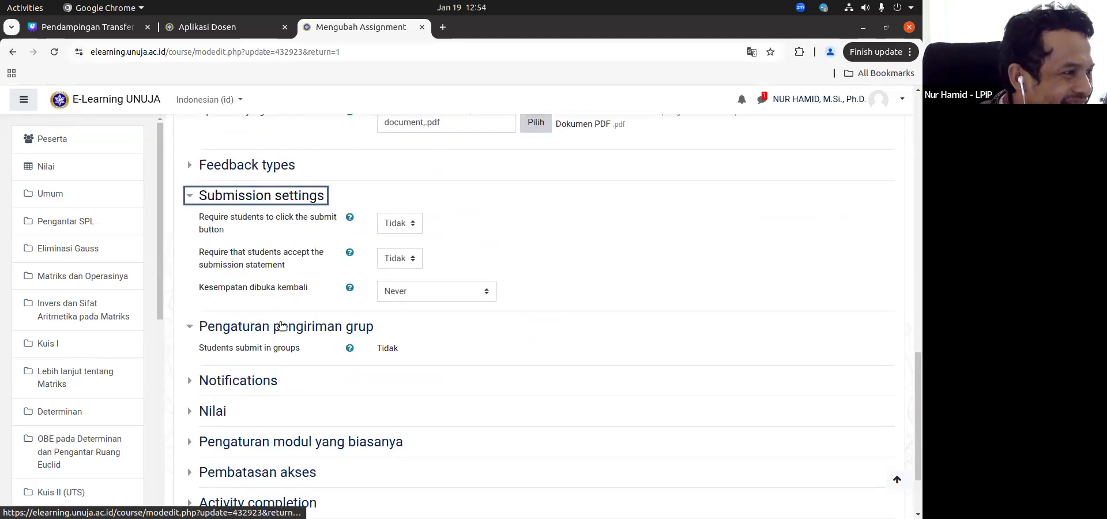
pyautogui.scroll(1, 242, 288)
pyautogui.scroll(1, 295, 274)
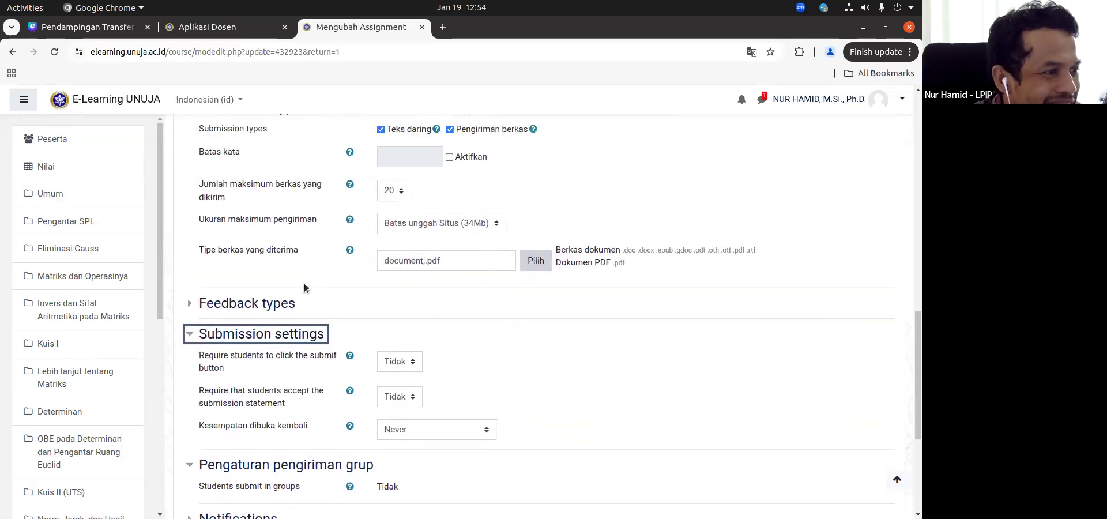
pyautogui.scroll(-3, 304, 288)
pyautogui.click(631, 493)
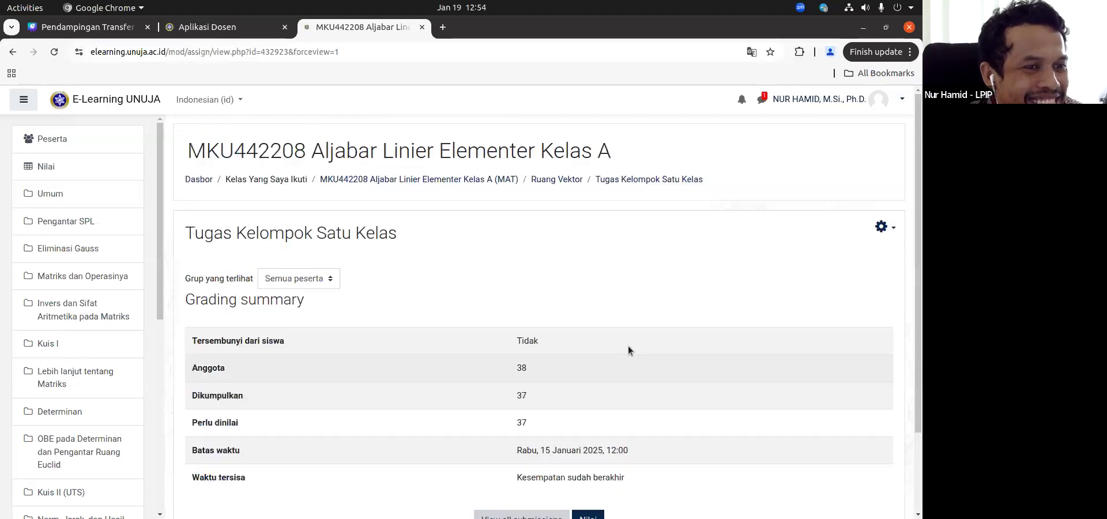
# Step: View a student's submission on the assignment's grading page and go back to the list of all submissions
pyautogui.scroll(-3, 692, 335)
pyautogui.click(588, 420)
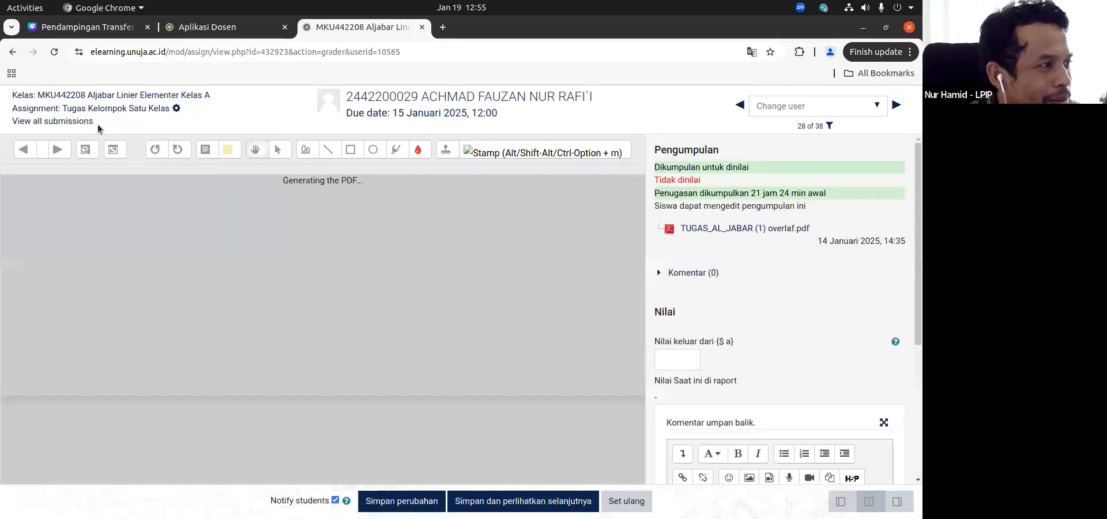
pyautogui.click(83, 121)
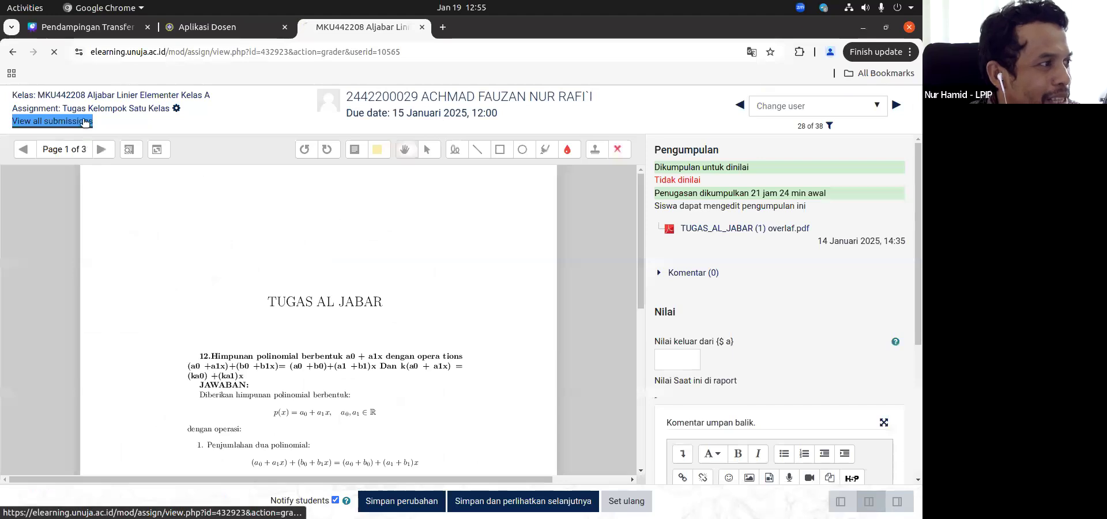
# Step: Return to the course page, turn on edit mode, and start adding a new Assignment to the Pengantar SPL section
pyautogui.scroll(-3, 250, 261)
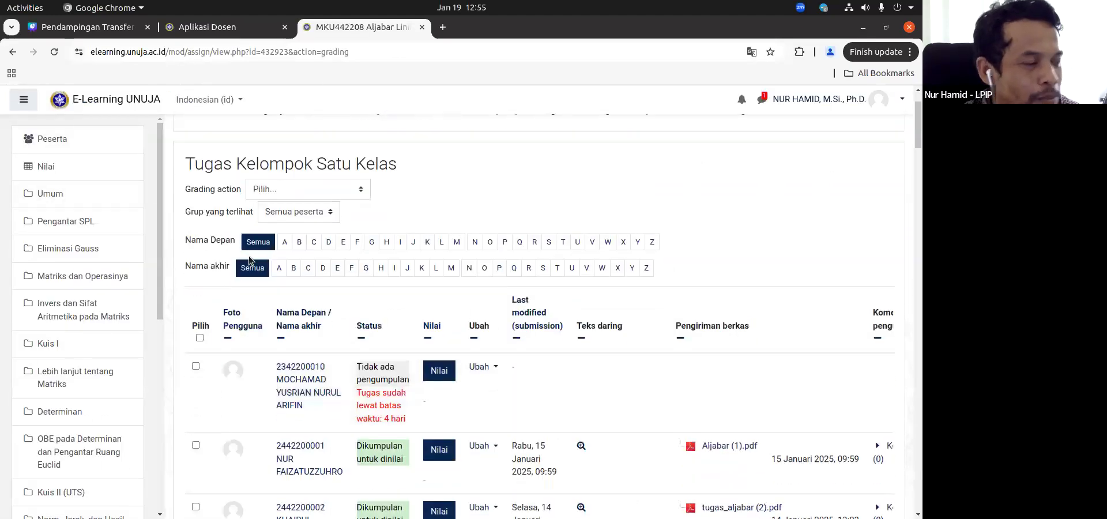
pyautogui.click(61, 167)
pyautogui.click(58, 195)
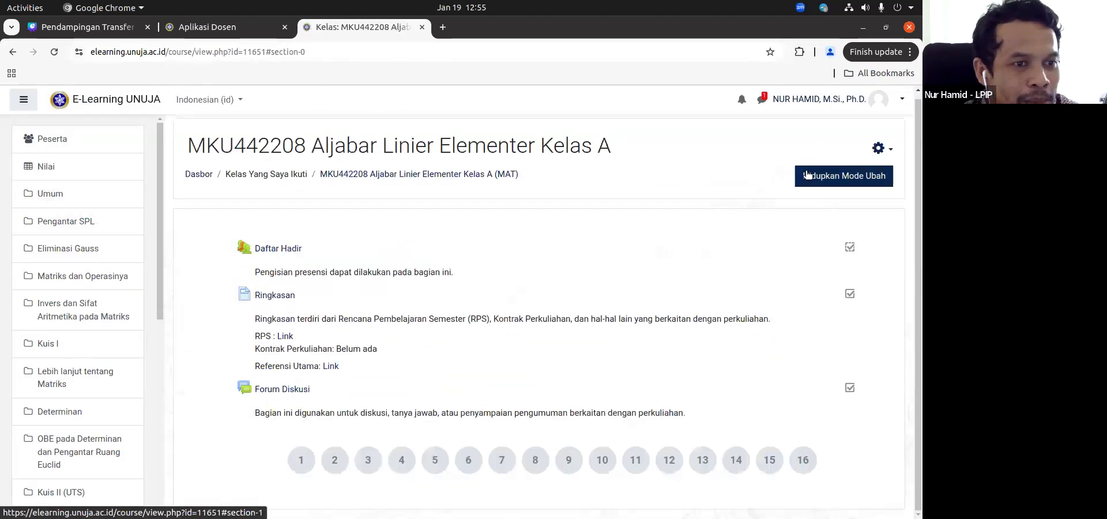
pyautogui.click(808, 175)
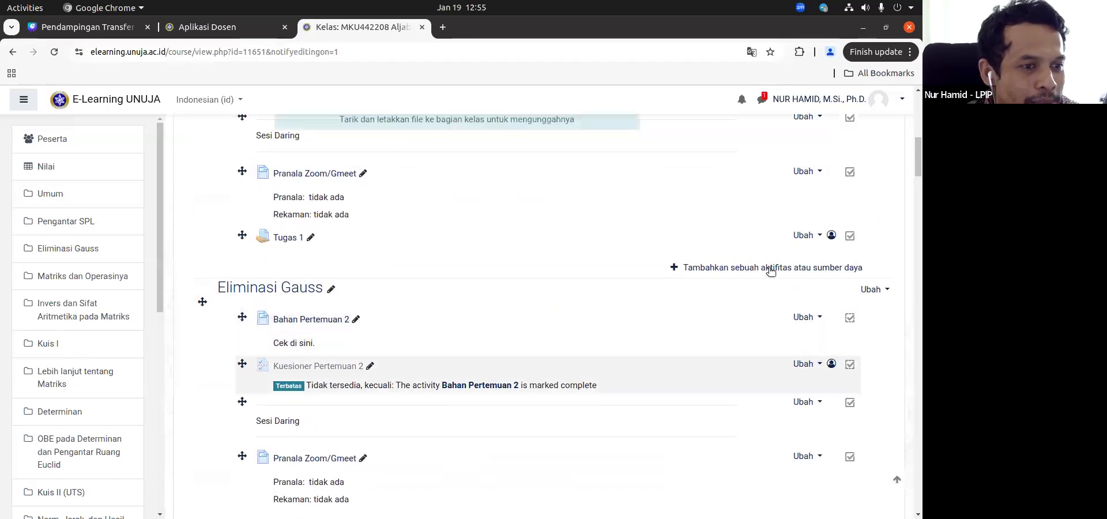
pyautogui.click(769, 269)
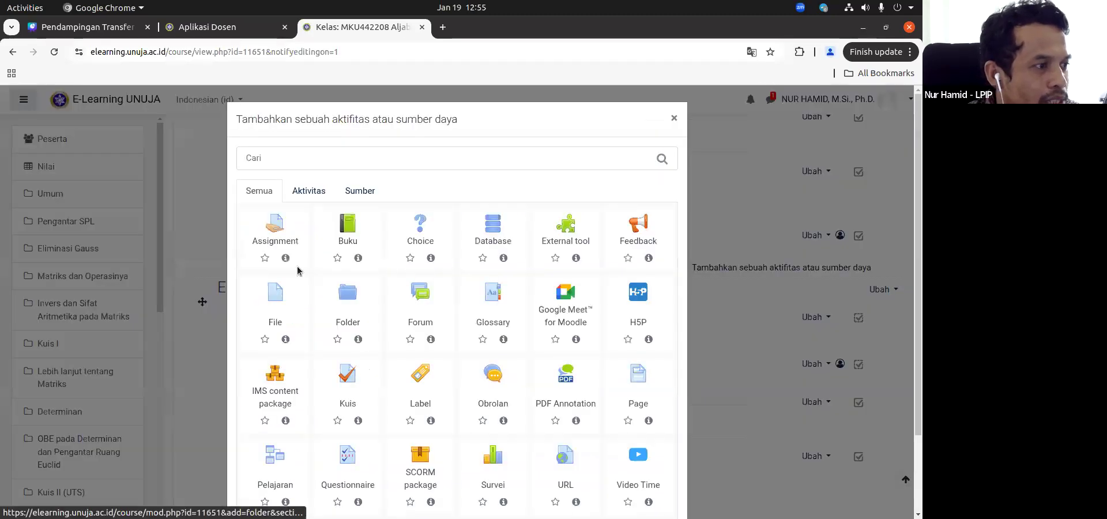
pyautogui.click(289, 243)
# Step: Go through the new assignment's form, checking Feedback types and Submission settings, and expand Pengaturan pengiriman grup
pyautogui.scroll(-15, 383, 363)
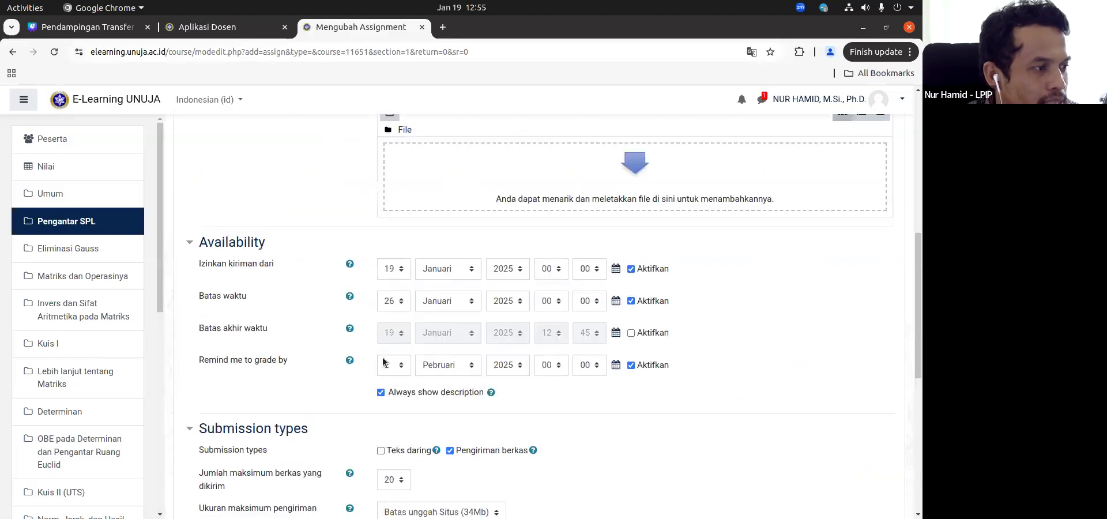
pyautogui.scroll(-5, 383, 362)
pyautogui.click(271, 305)
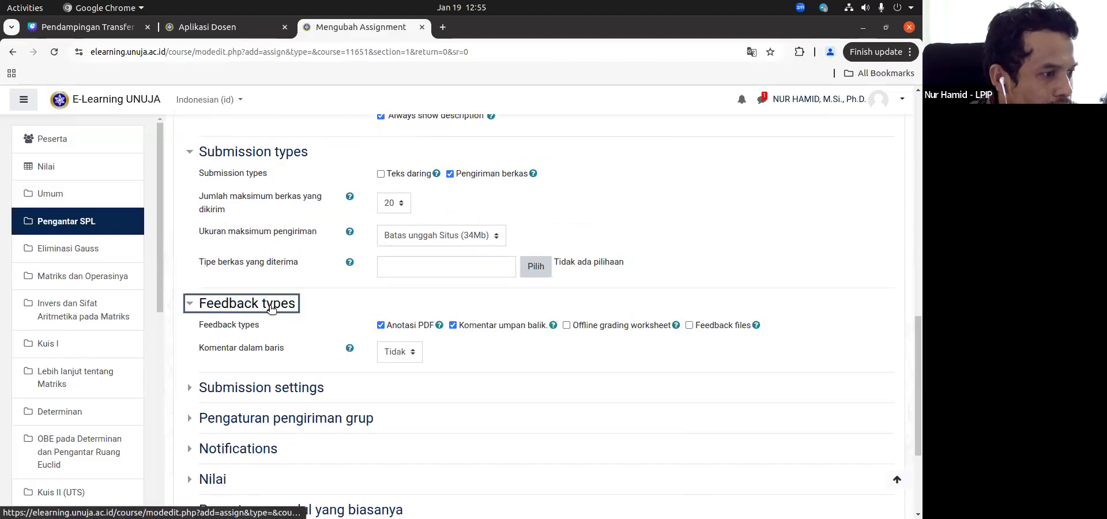
pyautogui.click(271, 305)
pyautogui.click(291, 264)
pyautogui.click(292, 264)
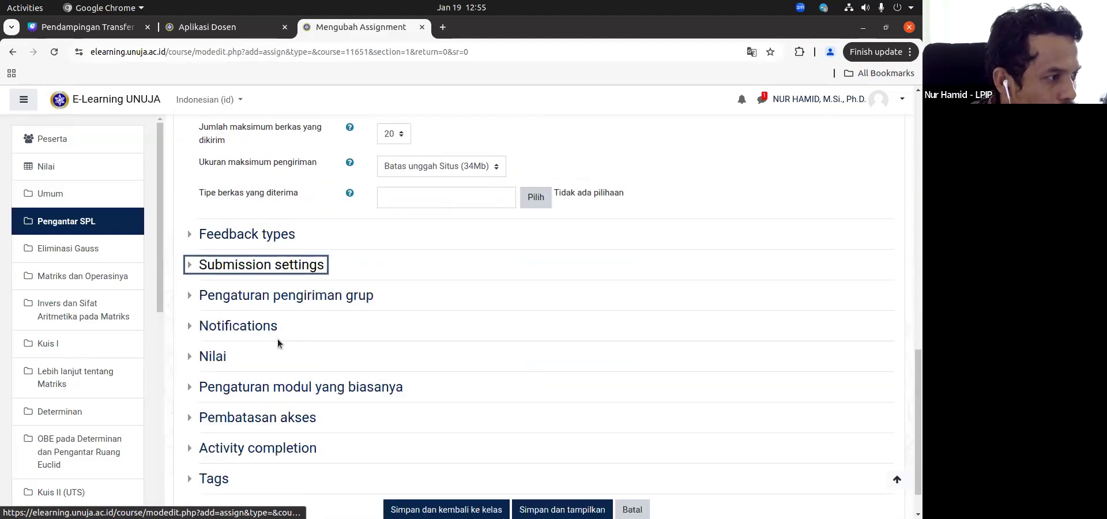
pyautogui.click(286, 297)
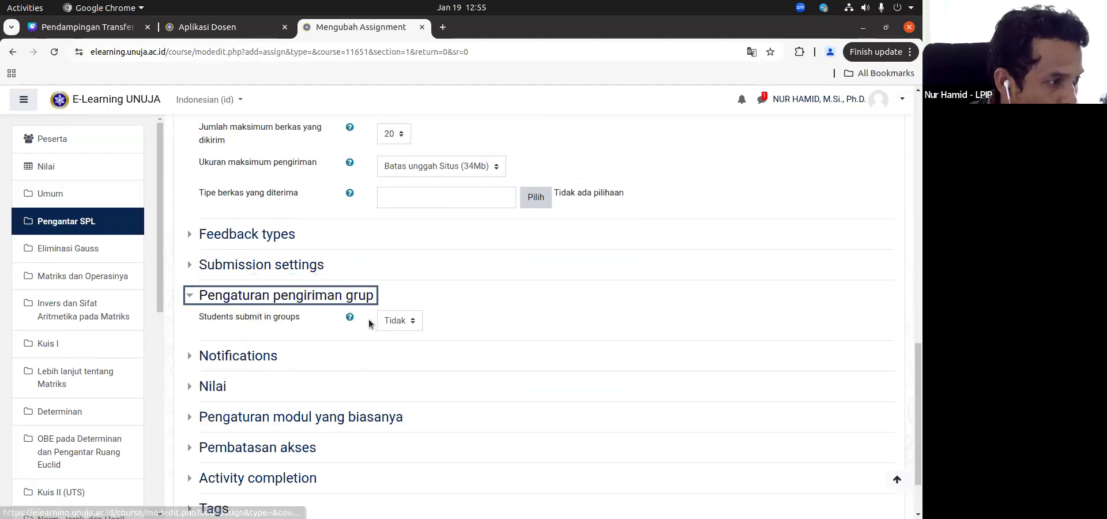
# Step: Set Students submit in groups to Ya and try the options of Require group to make submission, ending on Tidak
pyautogui.click(389, 323)
pyautogui.click(386, 351)
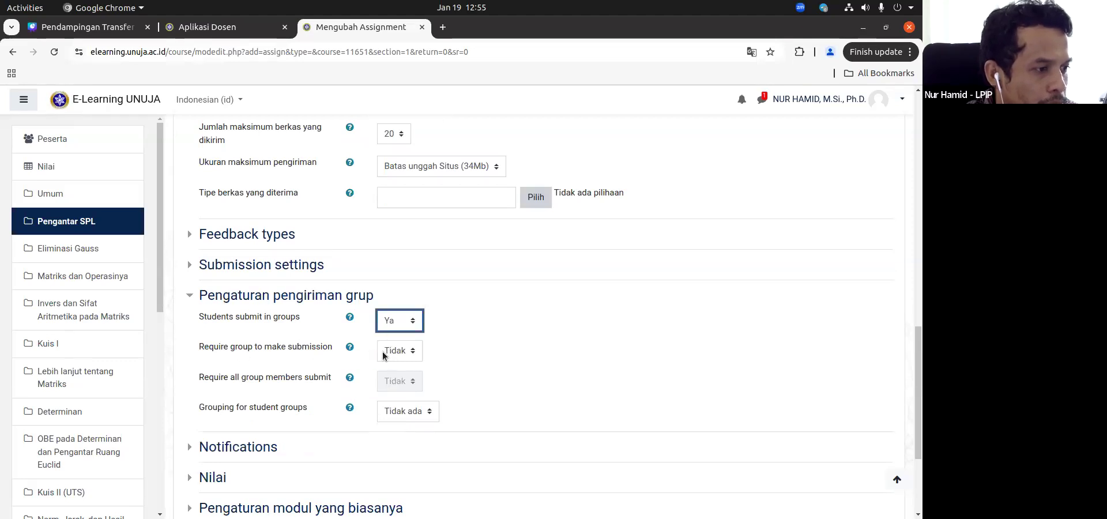
pyautogui.click(390, 353)
pyautogui.click(387, 365)
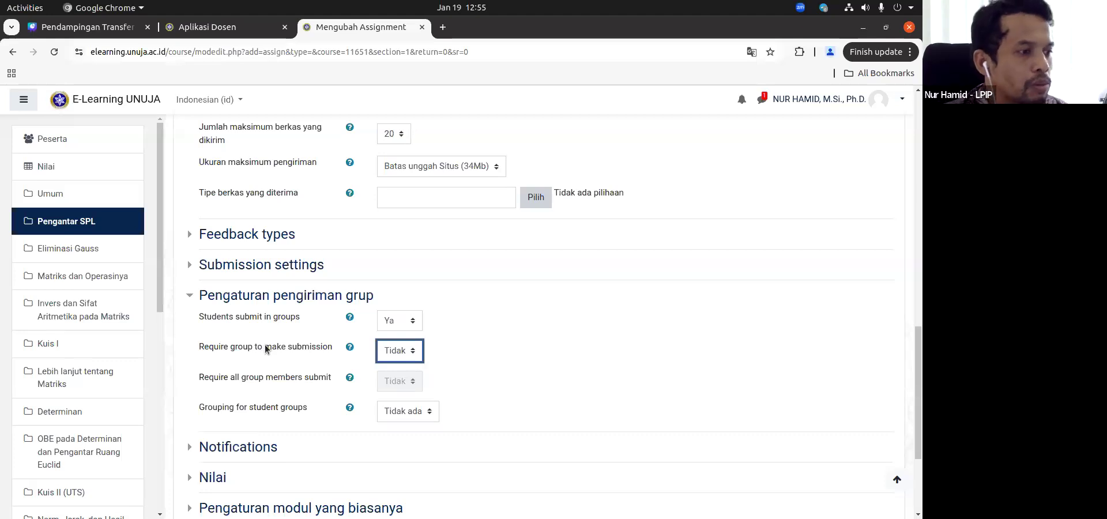
pyautogui.click(401, 360)
pyautogui.click(396, 385)
pyautogui.click(398, 350)
pyautogui.click(395, 370)
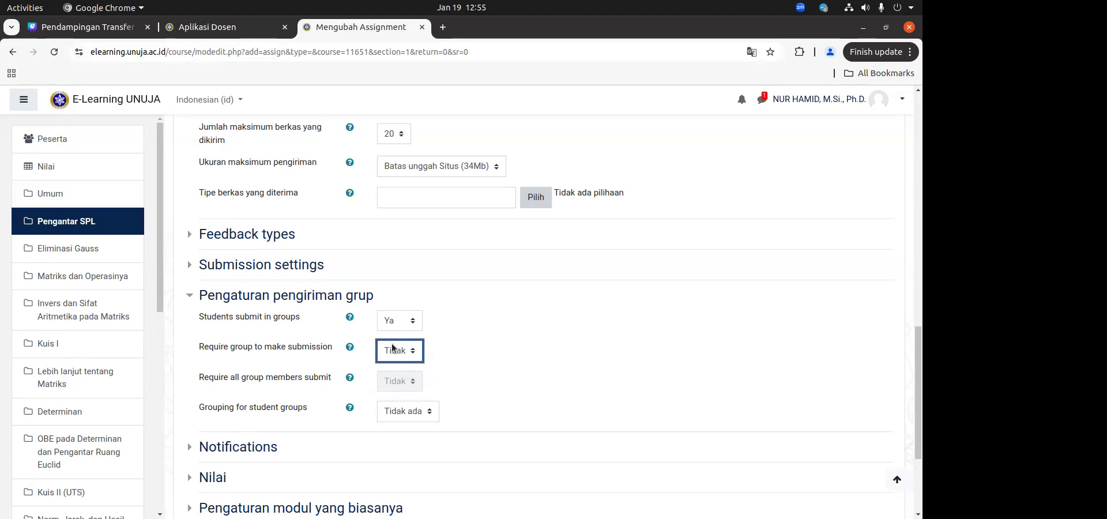
# Step: Leave the new assignment's form without saving and turn off the course's edit mode
pyautogui.click(64, 223)
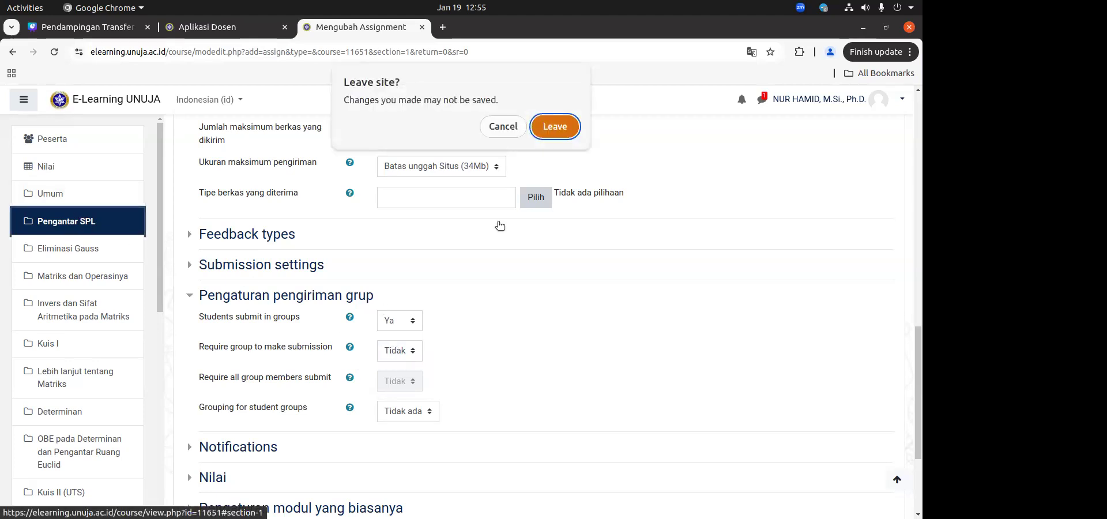
pyautogui.click(548, 127)
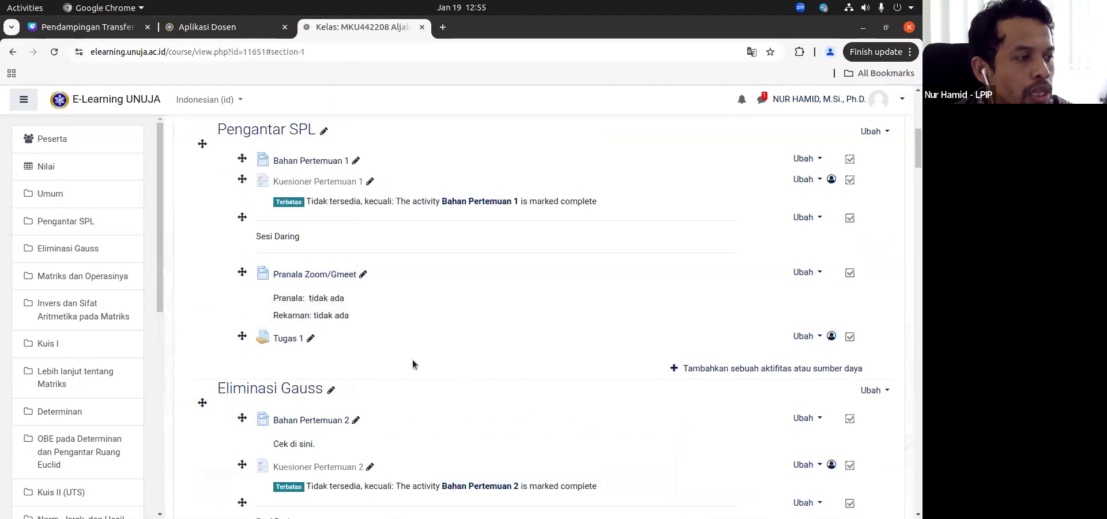
pyautogui.scroll(7, 799, 240)
pyautogui.click(835, 179)
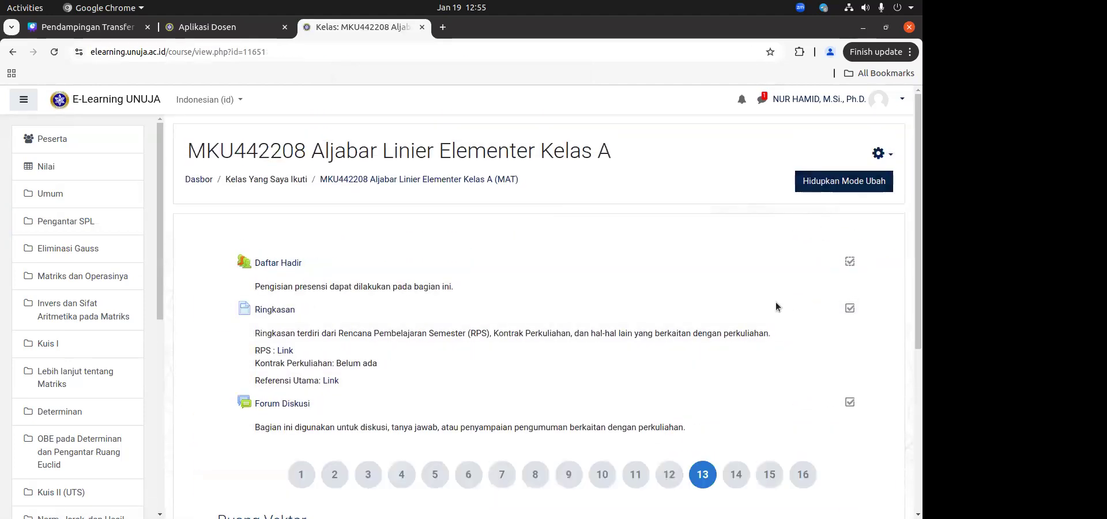
# Step: Open Tugas Kelompok Satu Kelas in meeting 13 and look through the list of all its submissions
pyautogui.scroll(-5, 761, 323)
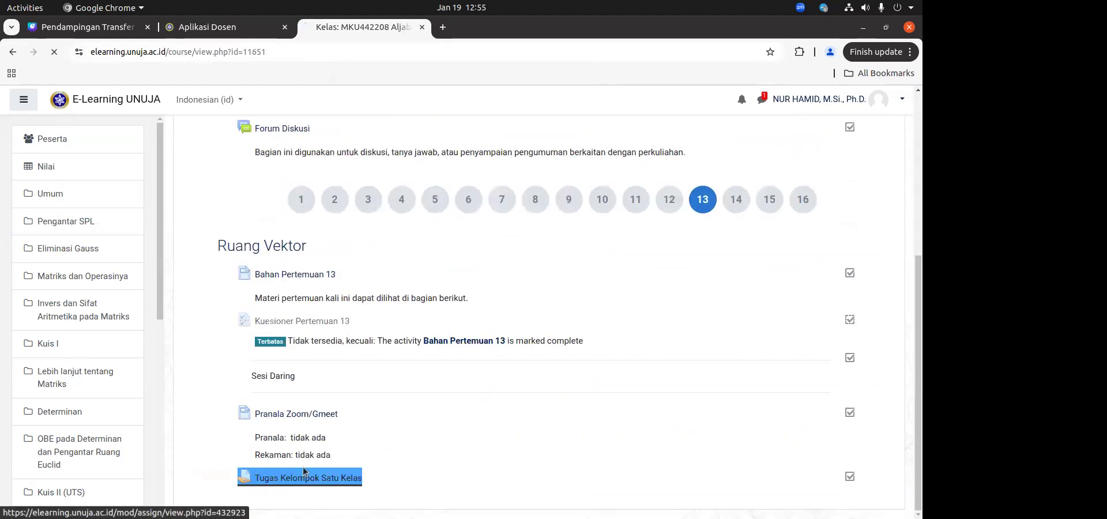
pyautogui.click(297, 480)
pyautogui.scroll(-3, 469, 424)
pyautogui.click(522, 418)
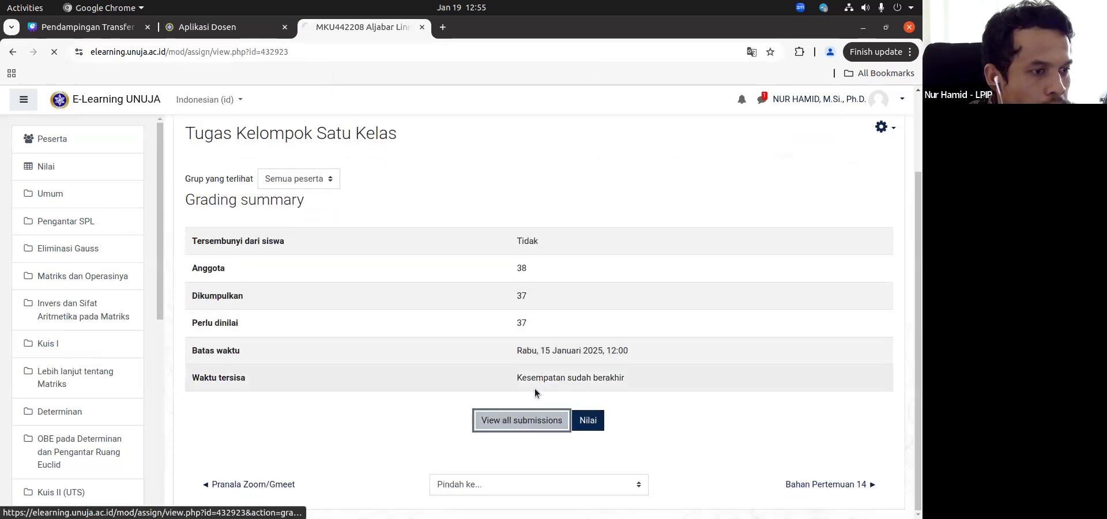
pyautogui.scroll(-5, 630, 386)
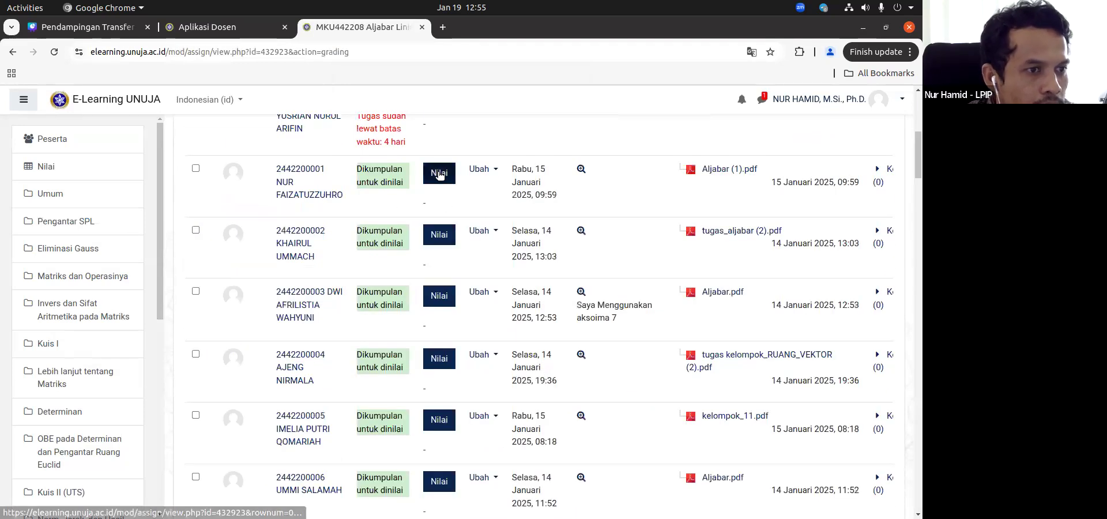
pyautogui.scroll(-10, 660, 335)
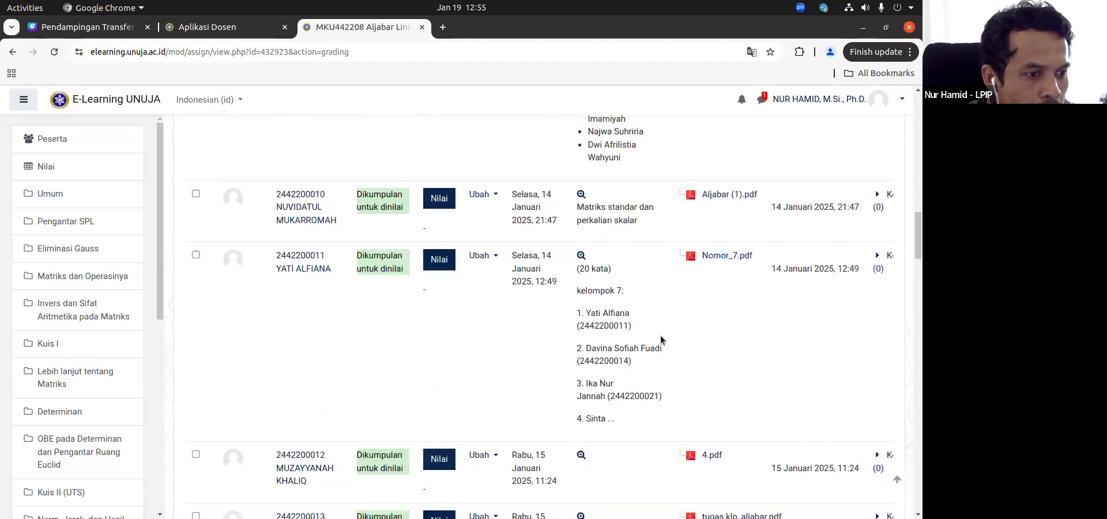
pyautogui.scroll(-6, 661, 339)
pyautogui.scroll(8, 626, 356)
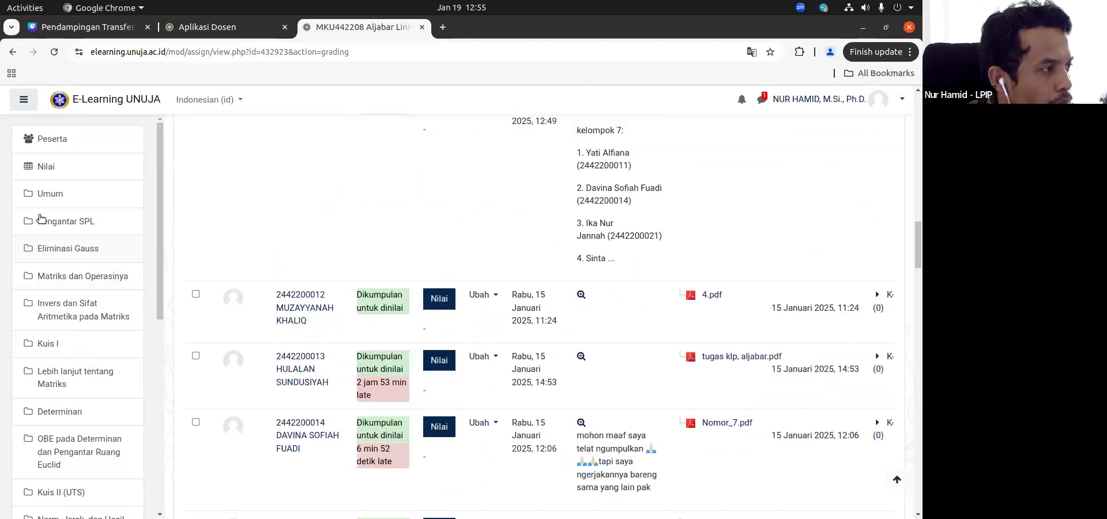
# Step: Return to the course page and open Tugas Kombinasi Linier in meeting 14
pyautogui.click(65, 194)
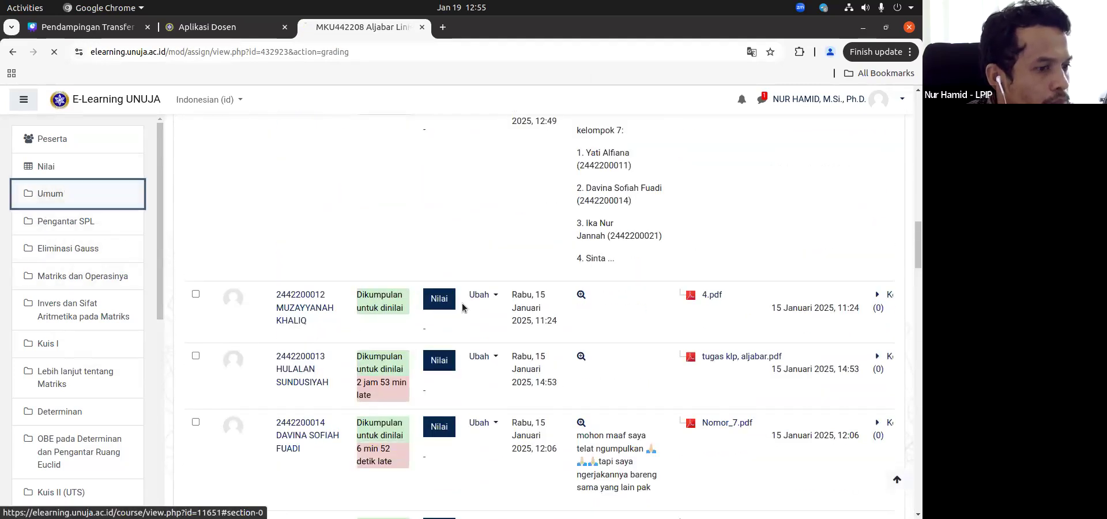
pyautogui.click(702, 460)
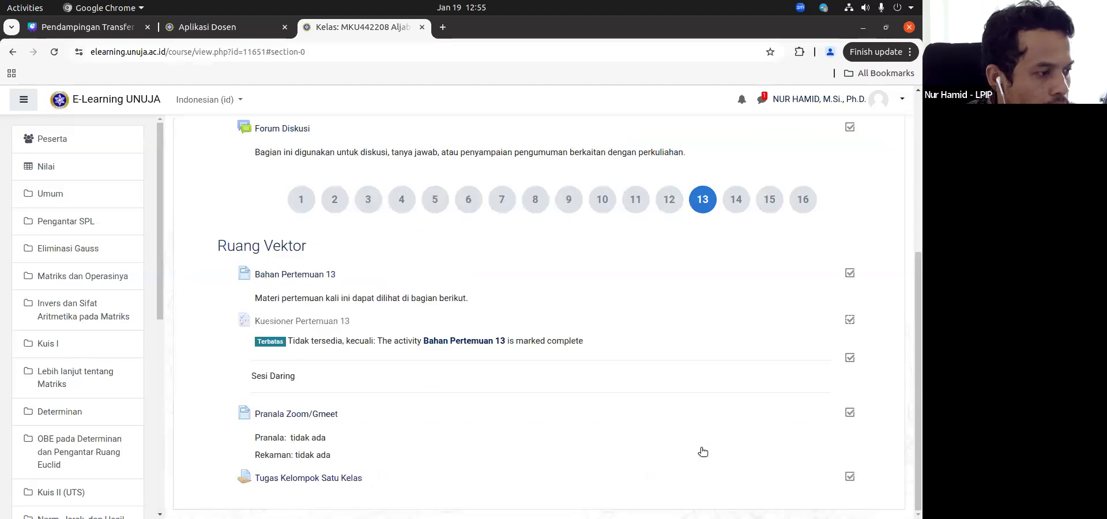
pyautogui.click(733, 200)
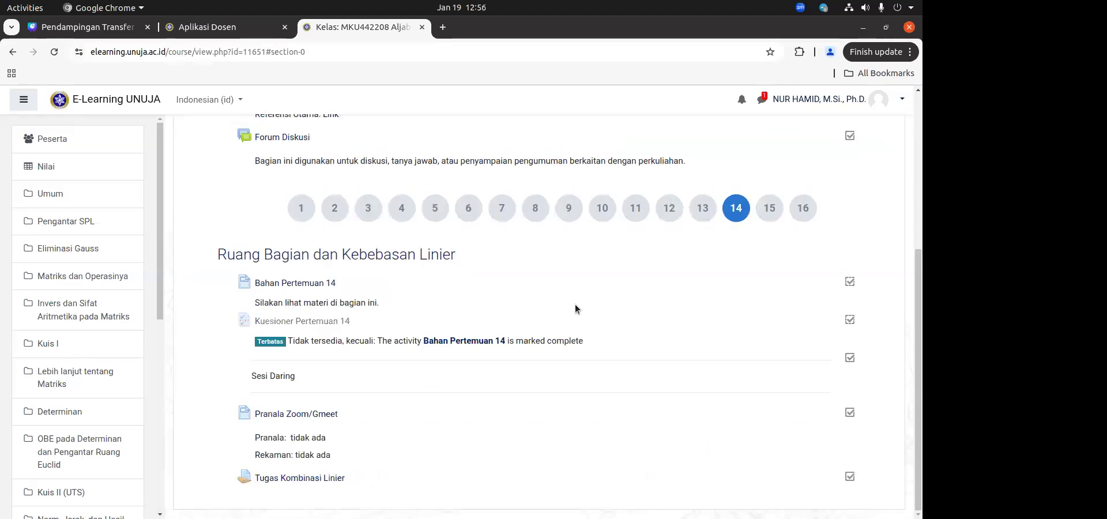
pyautogui.click(288, 478)
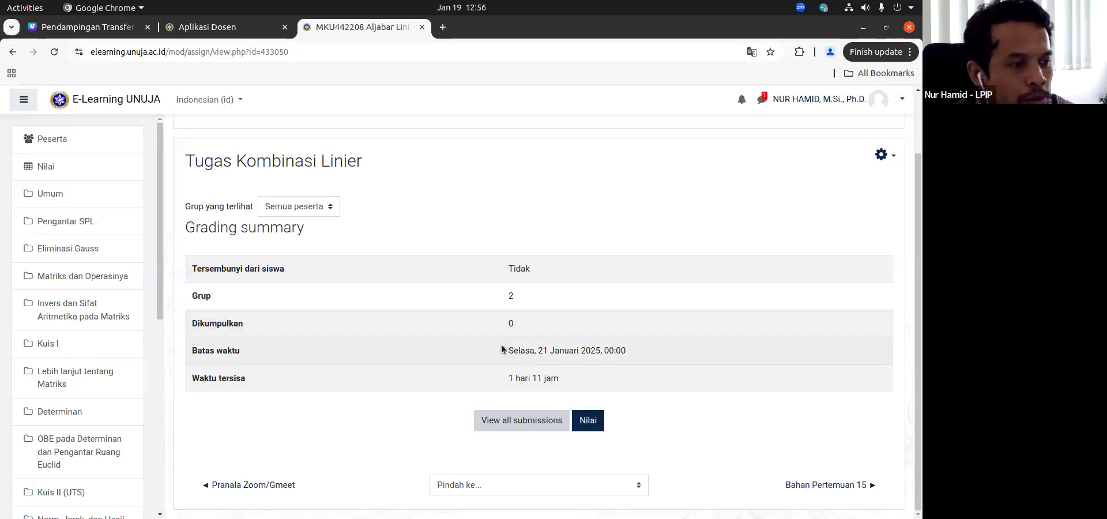
# Step: Review the group submission settings of Tugas Kombinasi Linier and close its settings form without saving
pyautogui.click(883, 156)
pyautogui.click(837, 177)
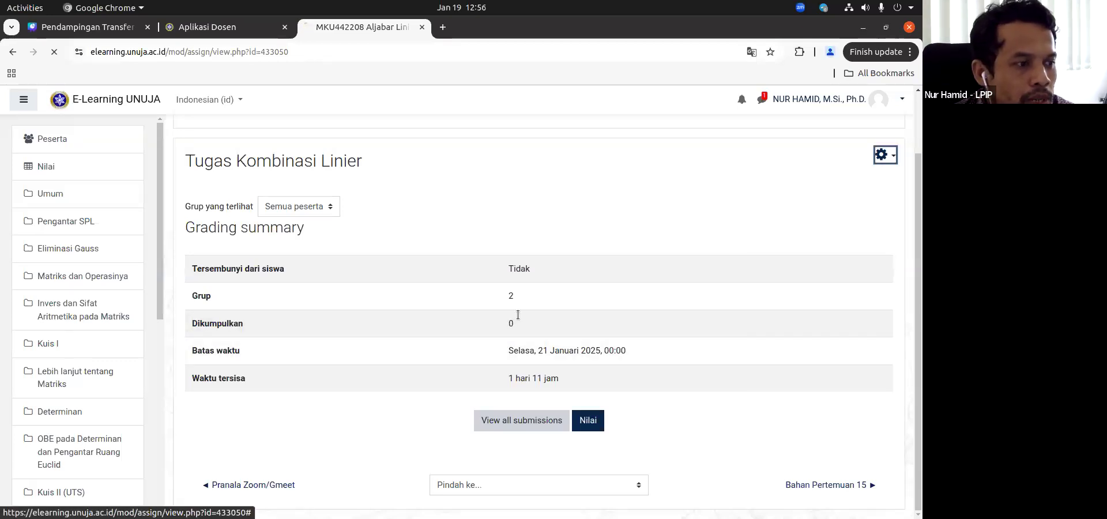
pyautogui.scroll(-15, 469, 351)
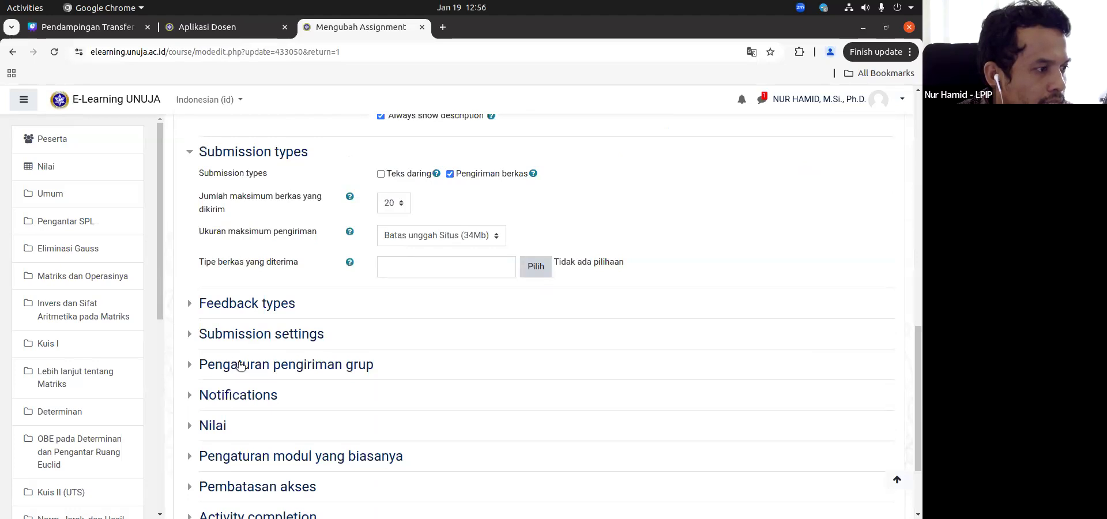
pyautogui.click(242, 365)
pyautogui.scroll(-4, 407, 182)
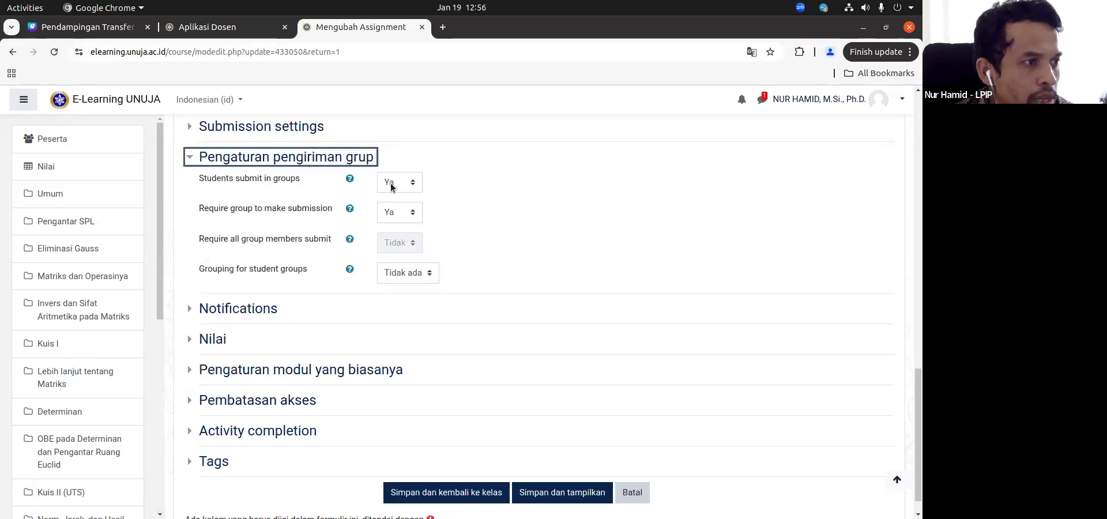
pyautogui.click(633, 492)
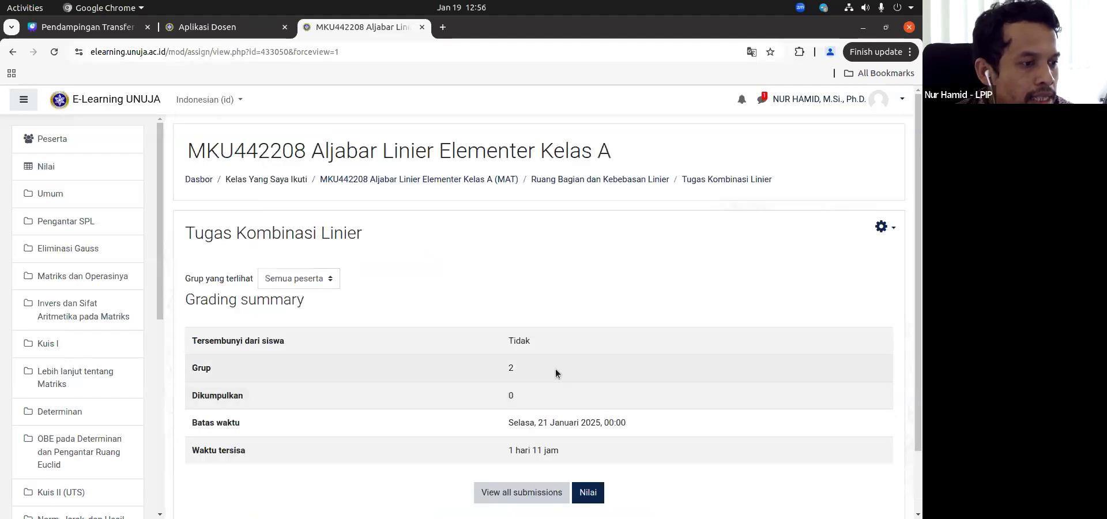
# Step: View a student's grading page for Tugas Kombinasi Linier and go back to the grading summary
pyautogui.scroll(-2, 556, 369)
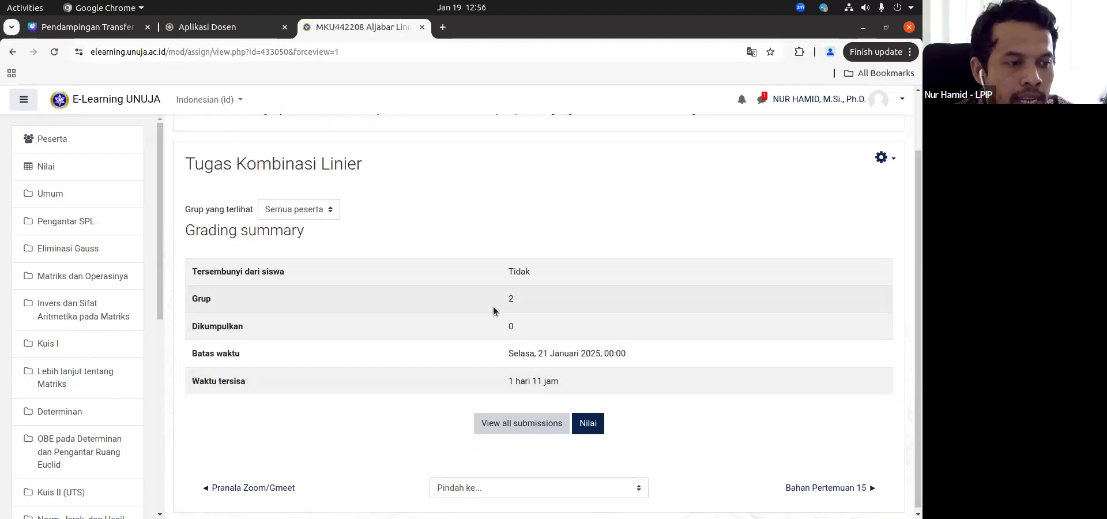
pyautogui.click(587, 424)
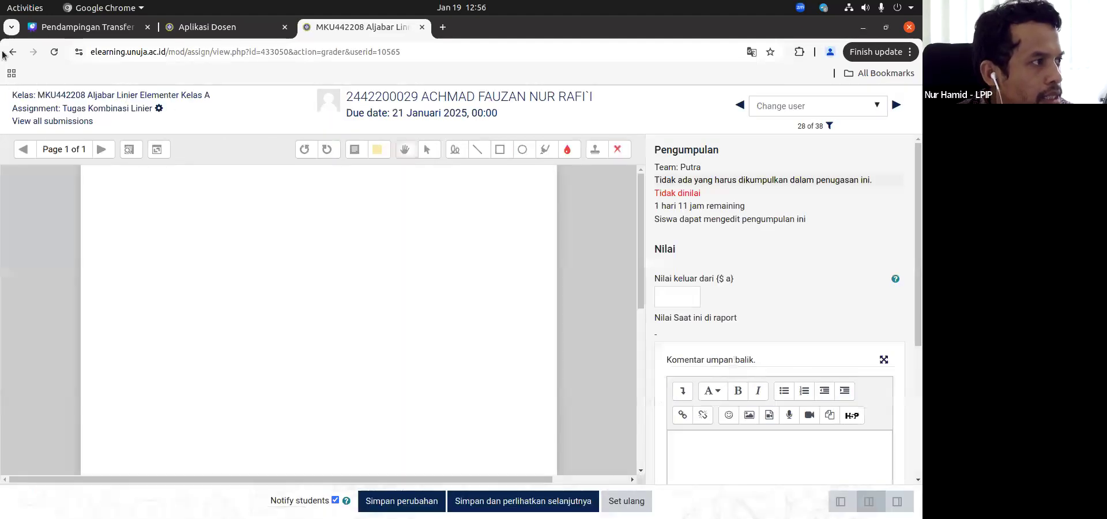
pyautogui.click(12, 52)
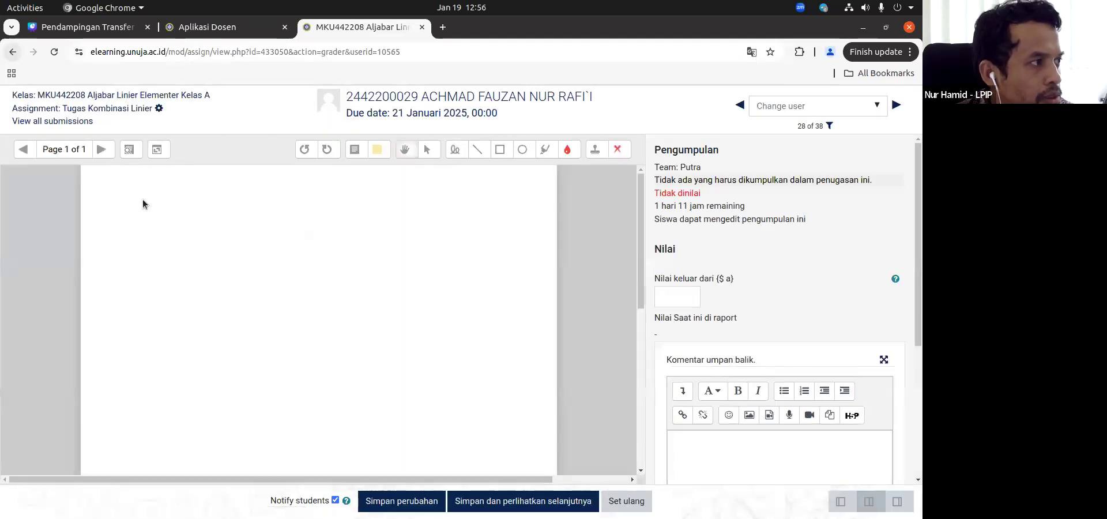
# Step: Open all submissions of Tugas Kombinasi Linier and examine the group and submission status listed for each student
pyautogui.click(511, 424)
pyautogui.scroll(-6, 559, 392)
pyautogui.scroll(-15, 617, 341)
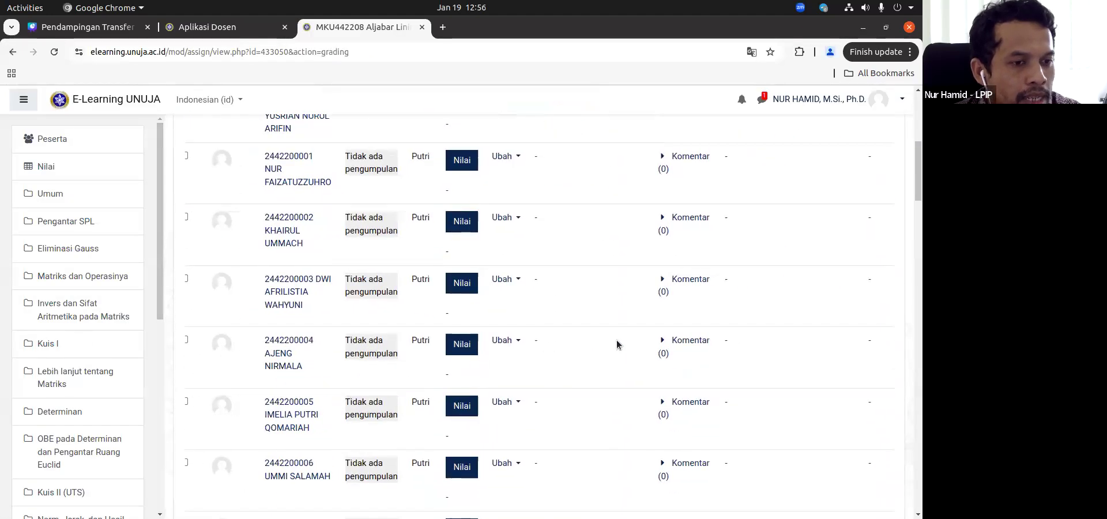
pyautogui.scroll(-15, 617, 345)
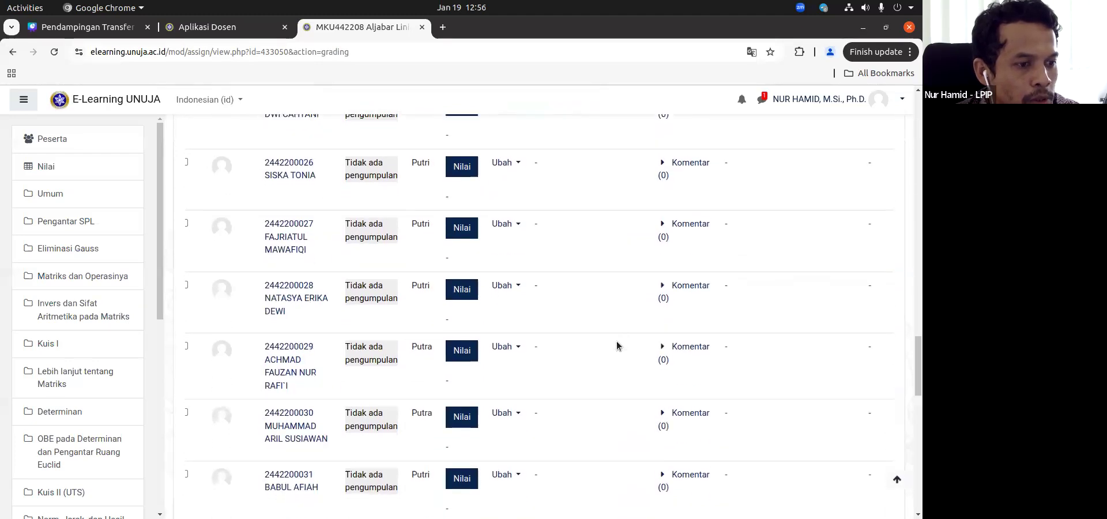
pyautogui.scroll(8, 587, 346)
pyautogui.scroll(20, 541, 347)
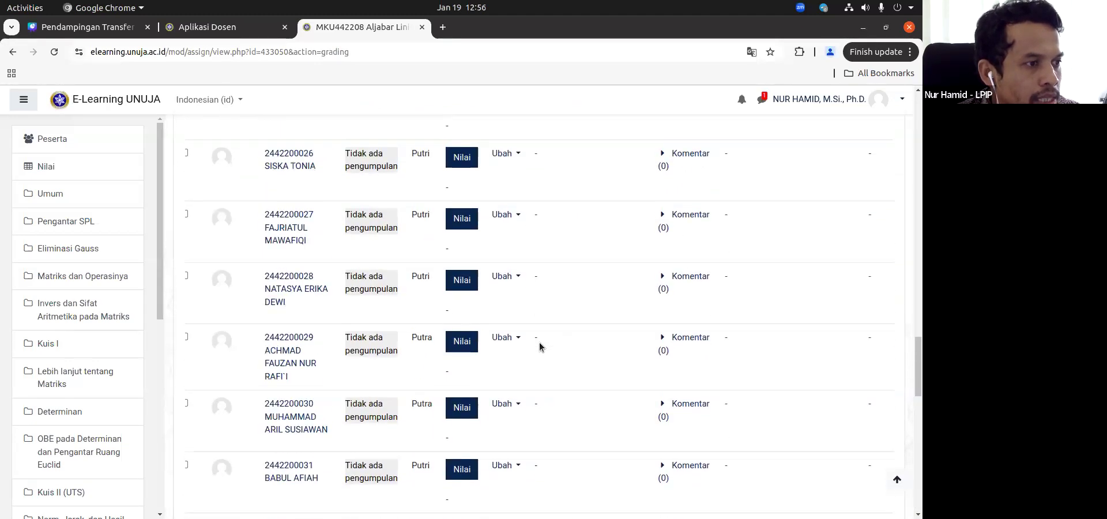
pyautogui.scroll(15, 482, 333)
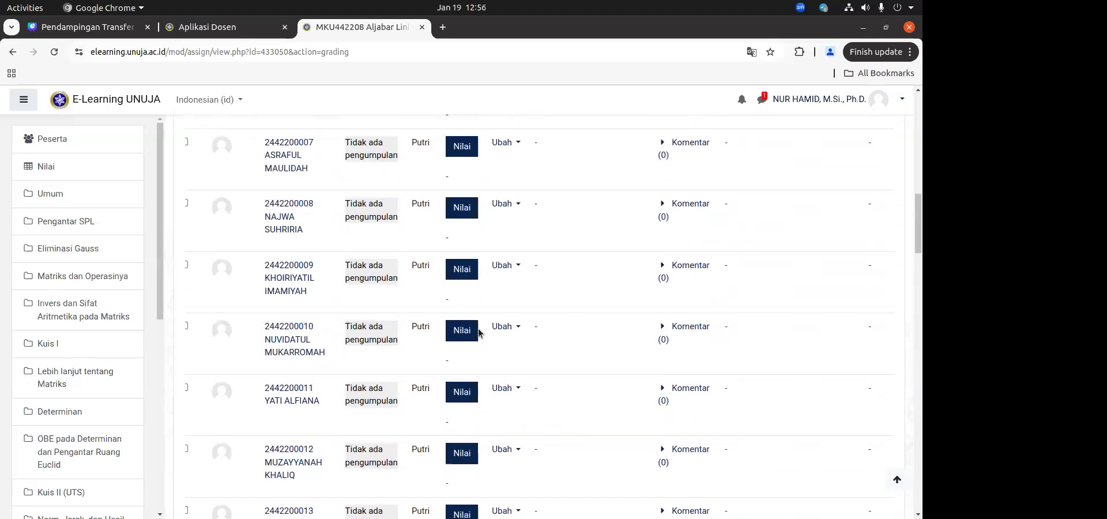
pyautogui.scroll(-4, 450, 384)
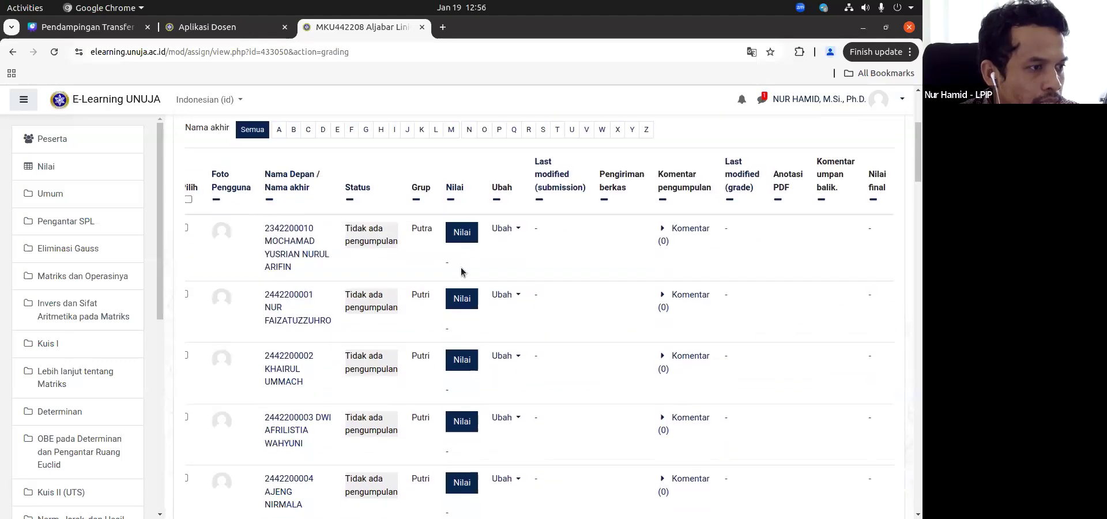
# Step: Grade the first Putra student's Tugas Kombinasi Linier with 100, save the change, and return to all submissions
pyautogui.click(462, 233)
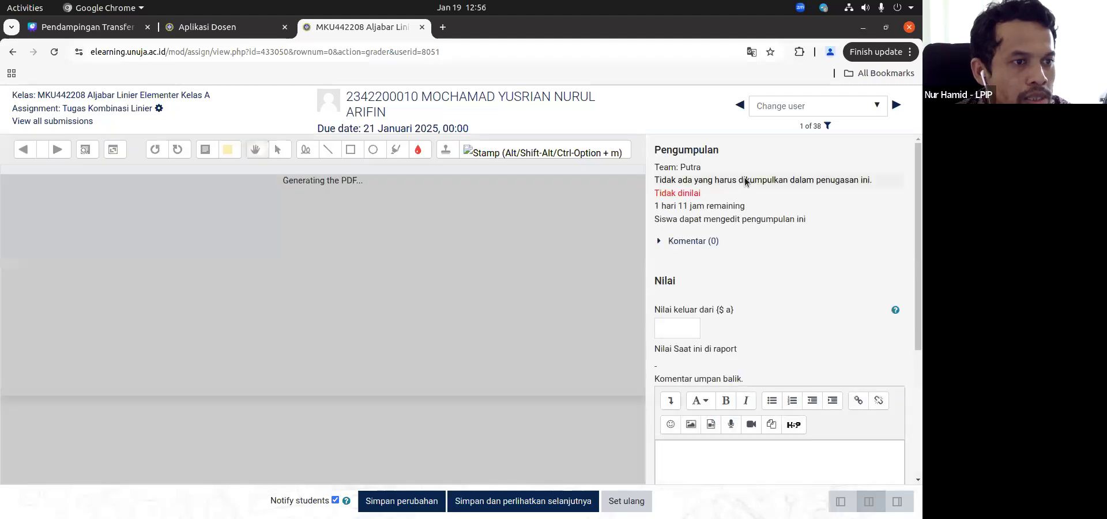
pyautogui.write('100')
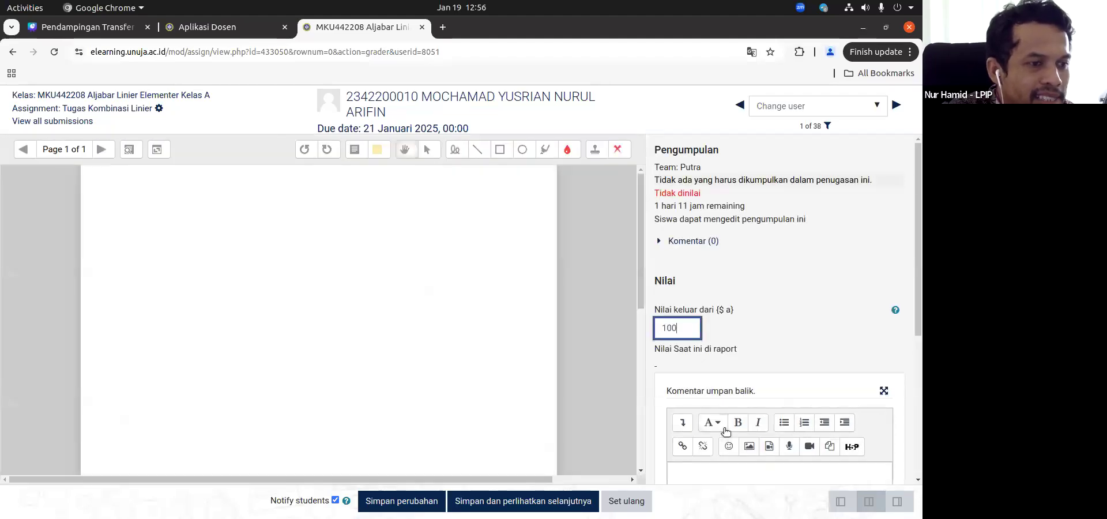
pyautogui.click(398, 503)
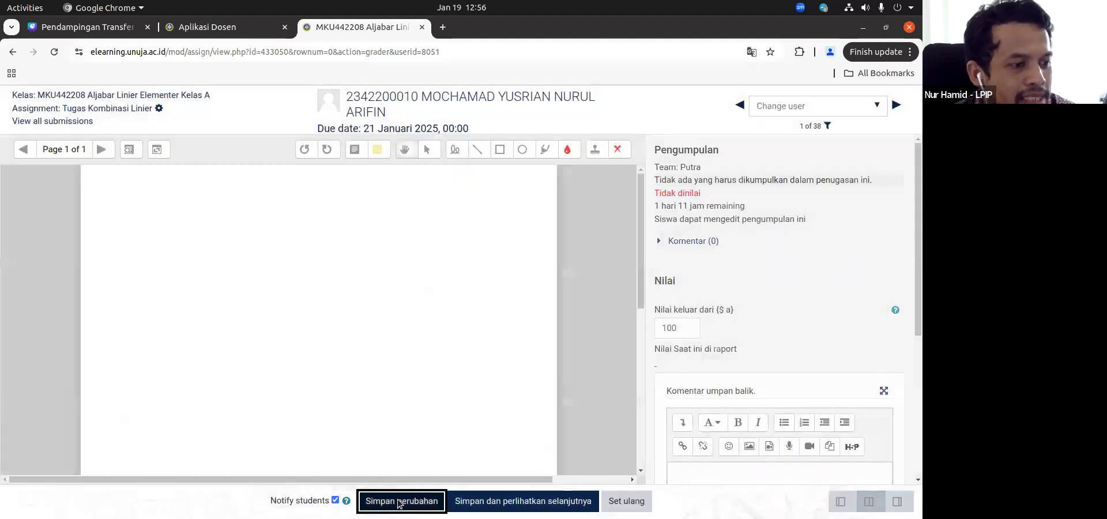
pyautogui.click(237, 210)
pyautogui.click(39, 122)
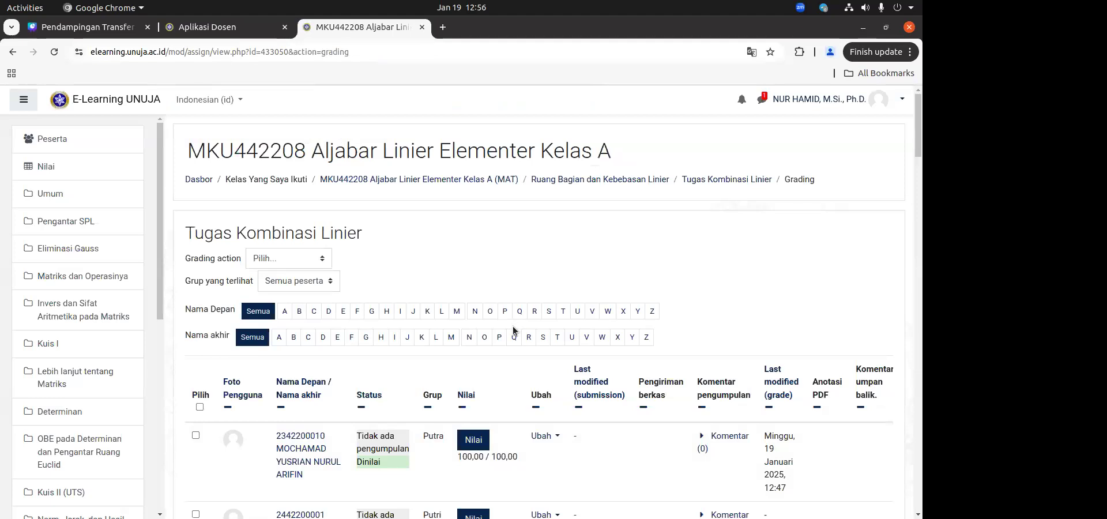
# Step: Examine the submission list to see how the saved grade applies to the Putra and Putri group members
pyautogui.scroll(-4, 510, 334)
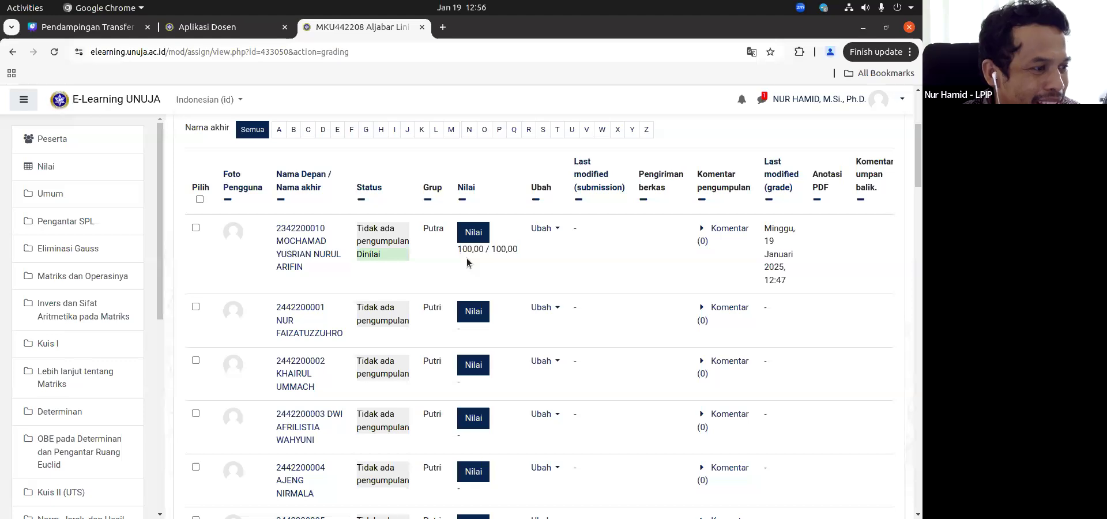
pyautogui.scroll(-6, 466, 257)
pyautogui.scroll(-8, 467, 263)
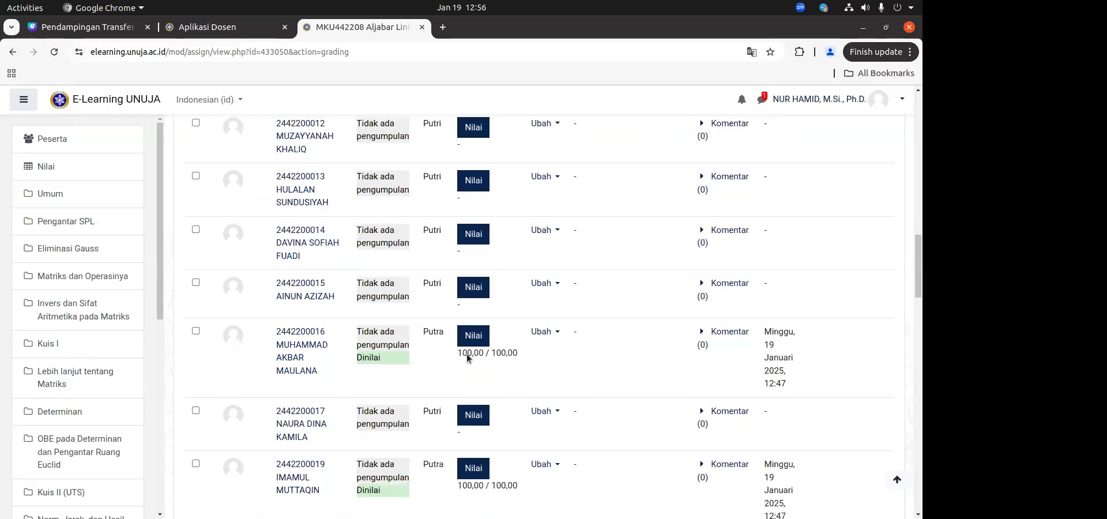
pyautogui.scroll(-3, 467, 358)
pyautogui.scroll(-3, 465, 352)
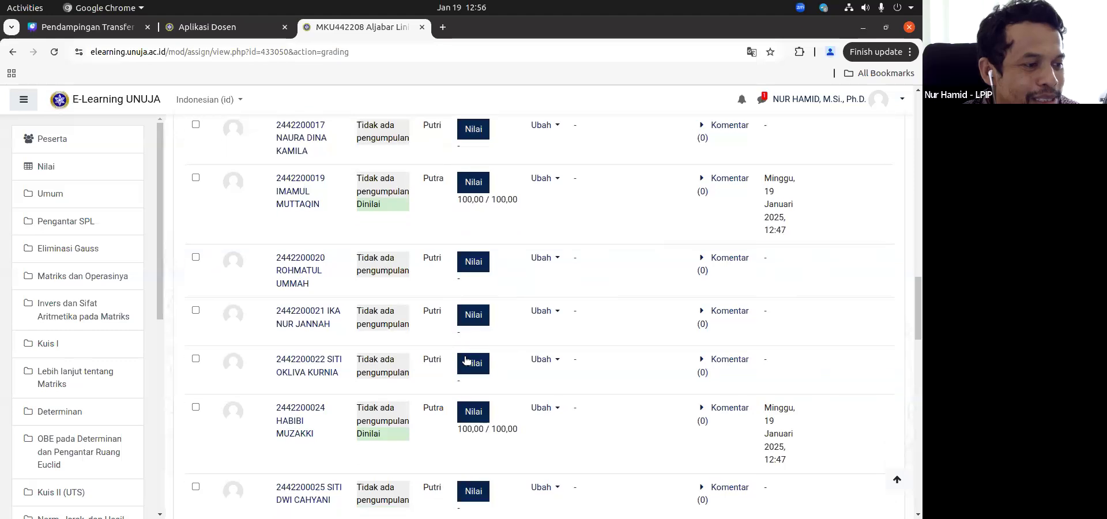
pyautogui.scroll(-1, 466, 360)
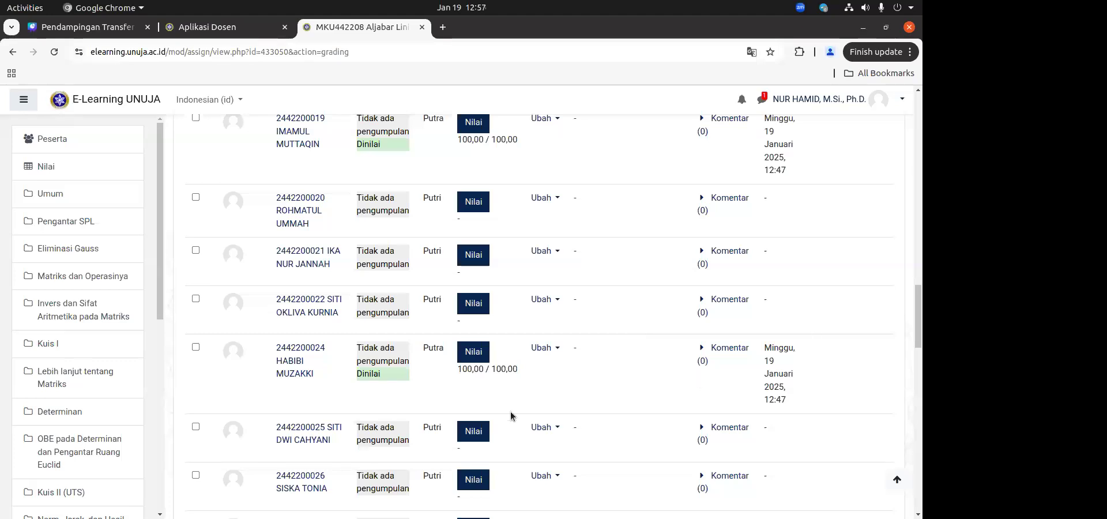
pyautogui.scroll(5, 493, 413)
pyautogui.scroll(8, 493, 412)
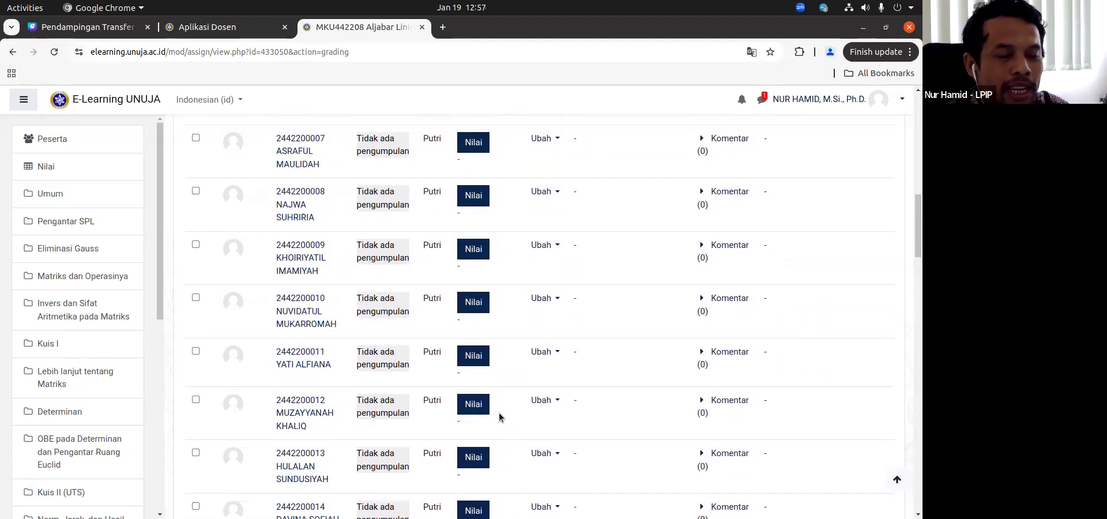
pyautogui.scroll(10, 500, 412)
pyautogui.scroll(1, 500, 411)
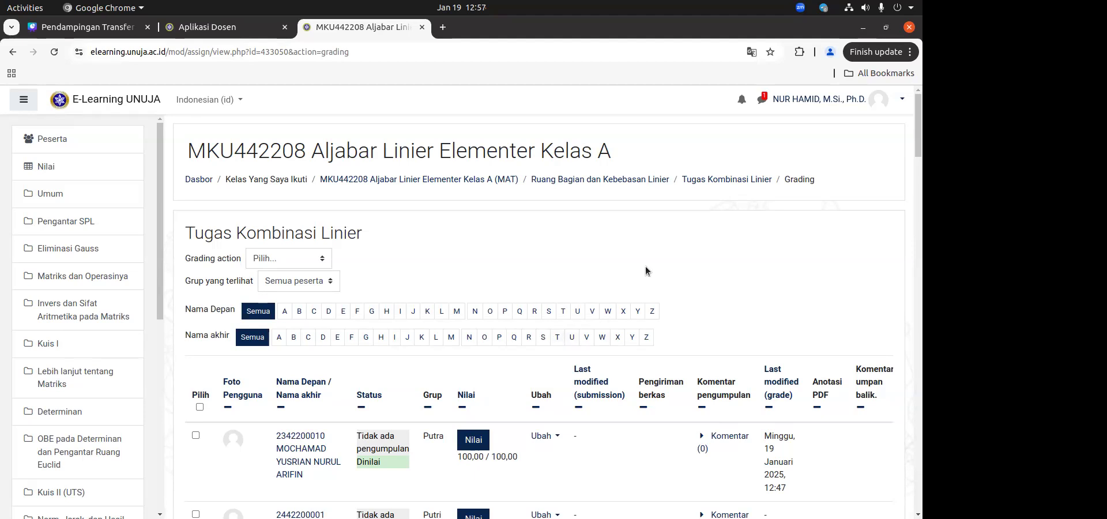
# Step: Return to the E-Learning dashboard, then switch to Aplikasi Dosen and review the Struktur Aljabar II Kelas A grade table
pyautogui.click(193, 182)
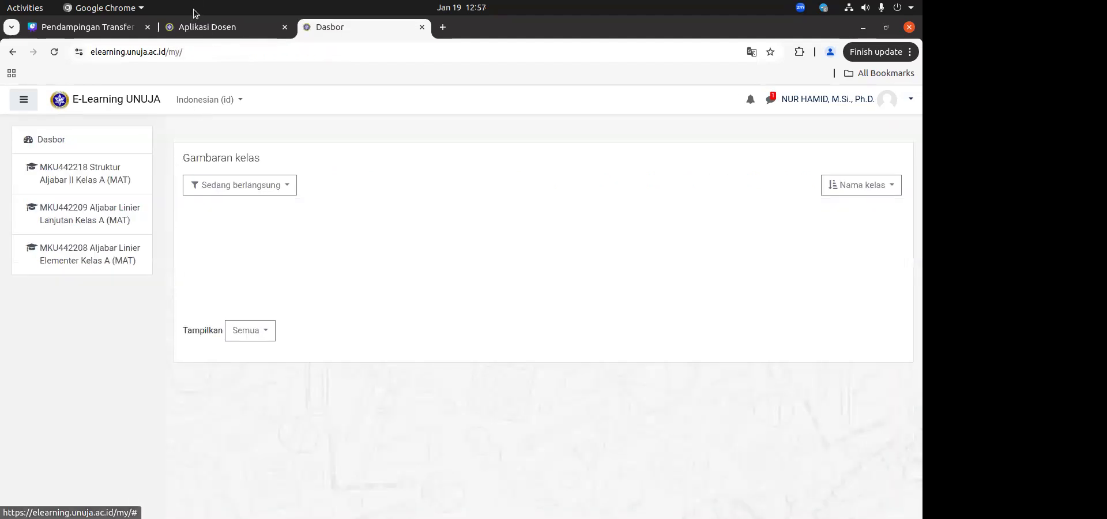
pyautogui.click(208, 26)
pyautogui.scroll(8, 510, 360)
pyautogui.scroll(-1, 509, 358)
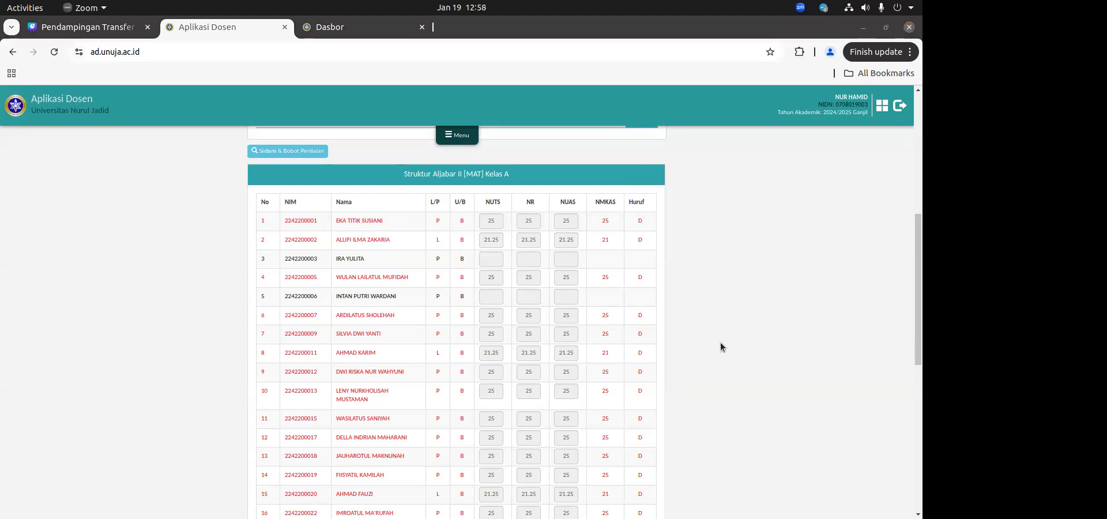
pyautogui.click(688, 308)
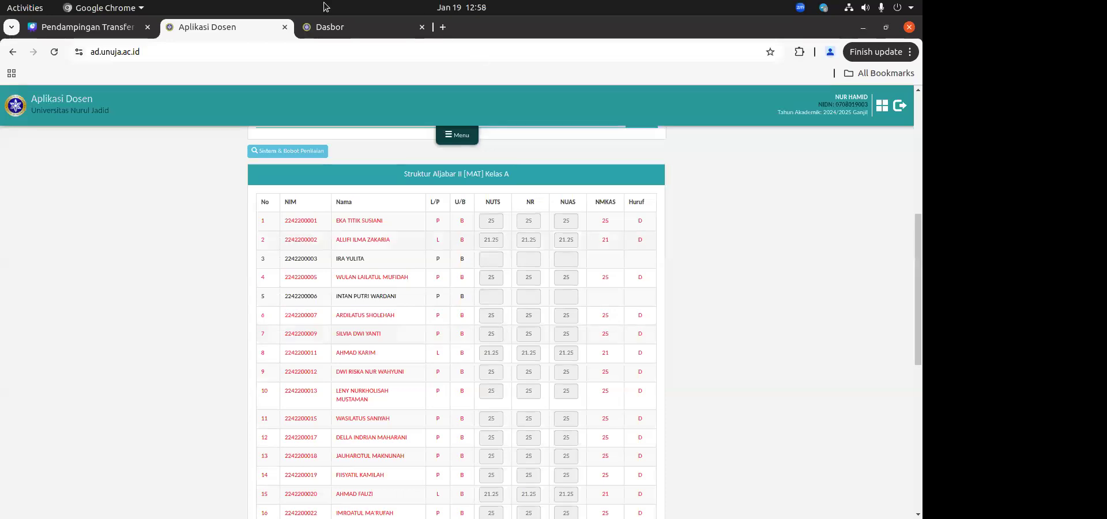
# Step: Open the MKU442218 Struktur Aljabar II Kelas A course in E-Learning and locate the matching E-Learning grade import in Aplikasi Dosen
pyautogui.click(344, 24)
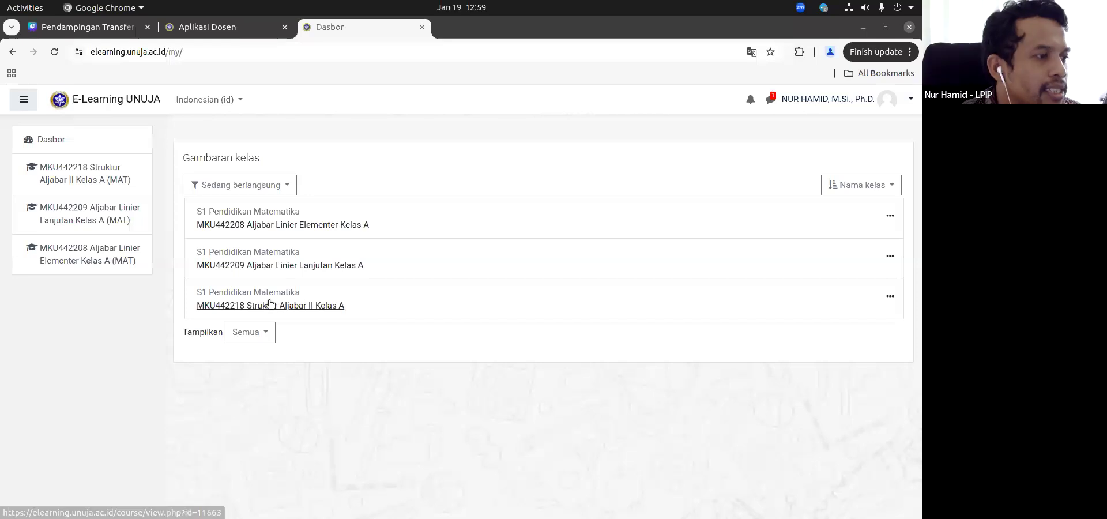
pyautogui.click(291, 304)
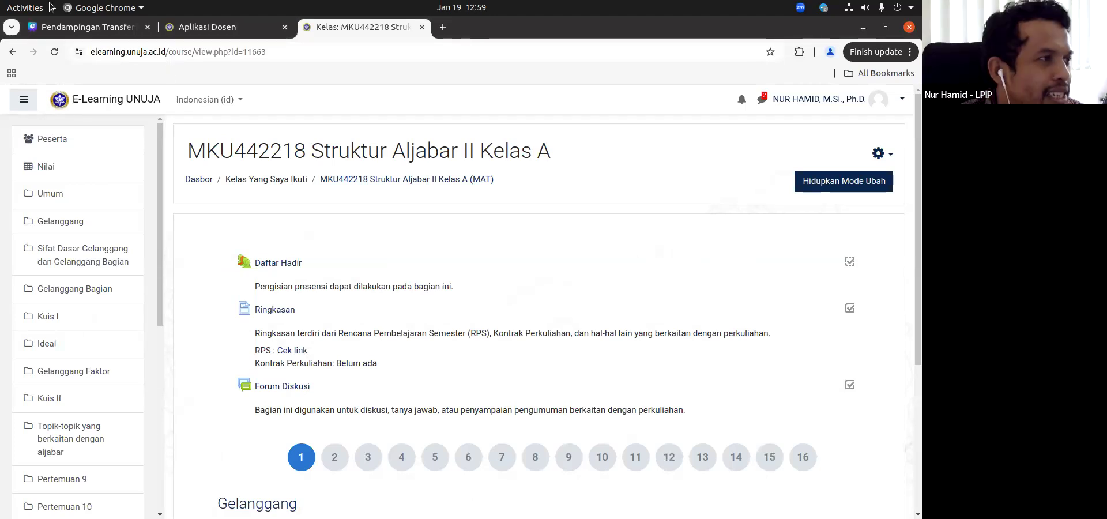
pyautogui.click(208, 27)
pyautogui.scroll(-7, 563, 458)
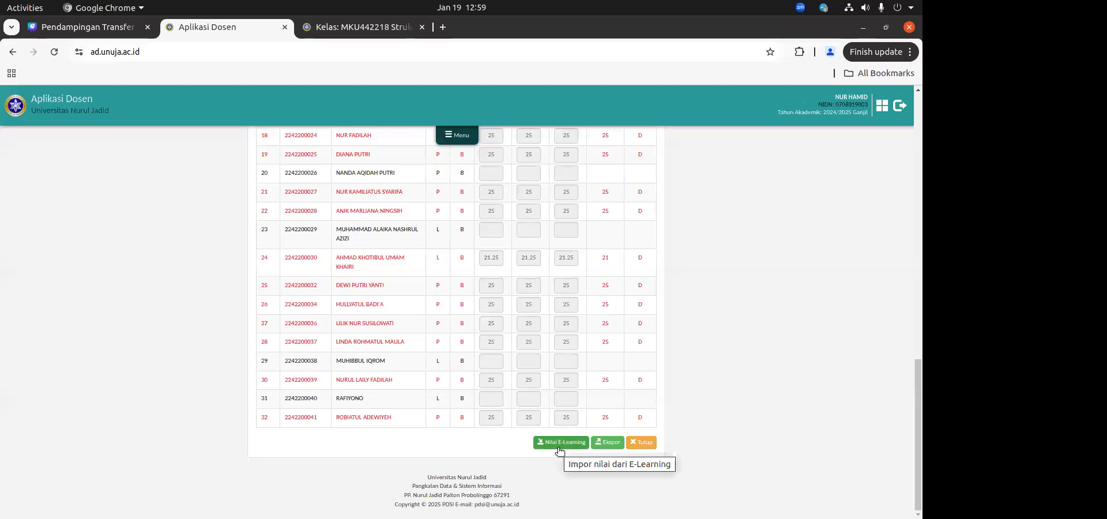
pyautogui.click(368, 23)
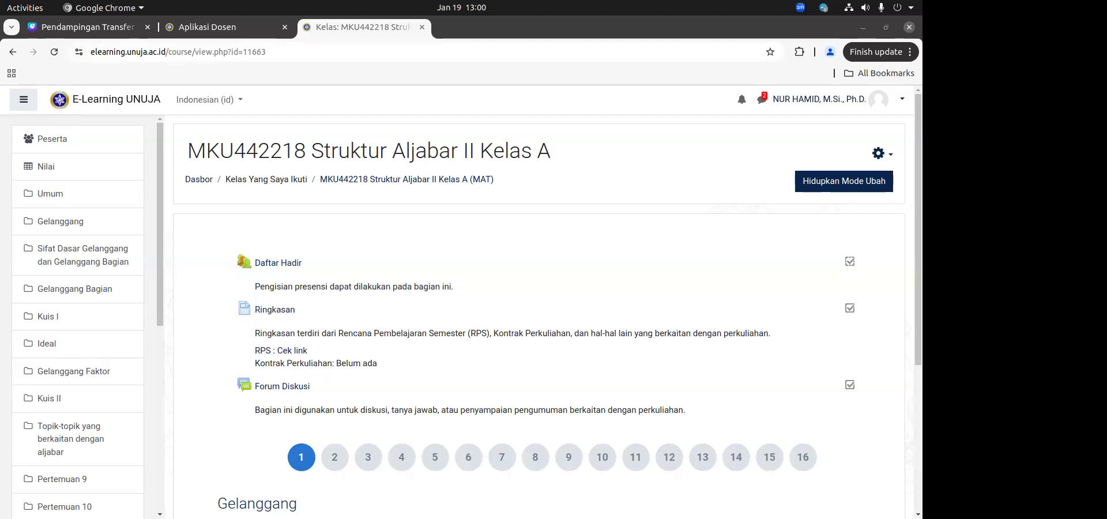
# Step: Move the ChatGPT conversation into the browser window holding the E-Learning course and show it
pyautogui.moveTo(486, 82); pyautogui.dragTo(484, 30)
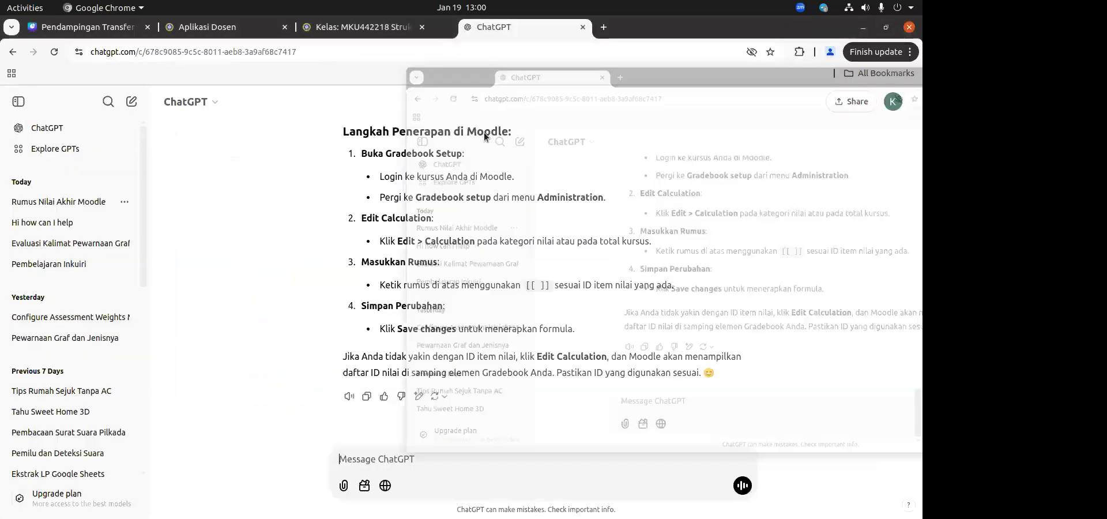
pyautogui.moveTo(484, 134); pyautogui.dragTo(586, 170)
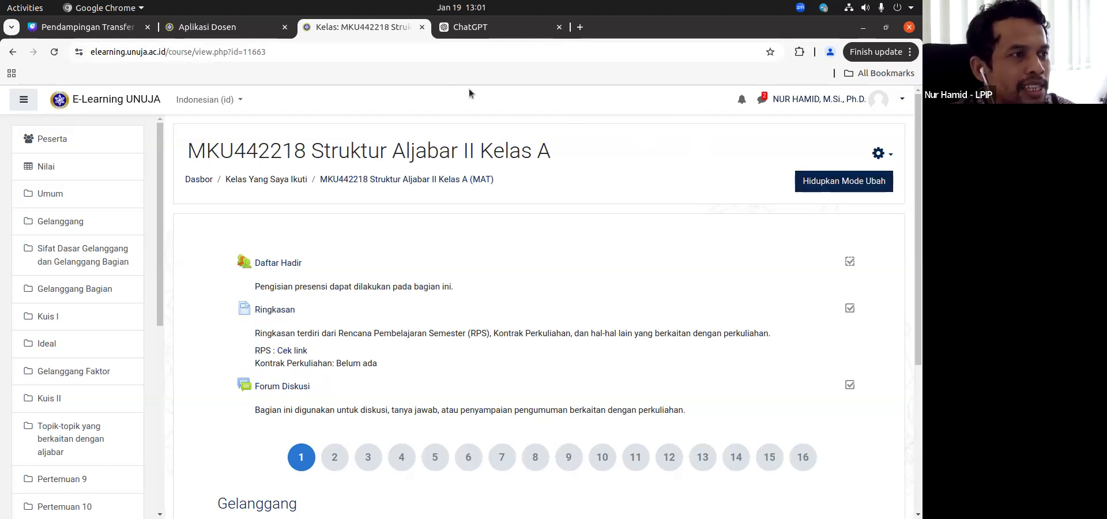
pyautogui.click(482, 27)
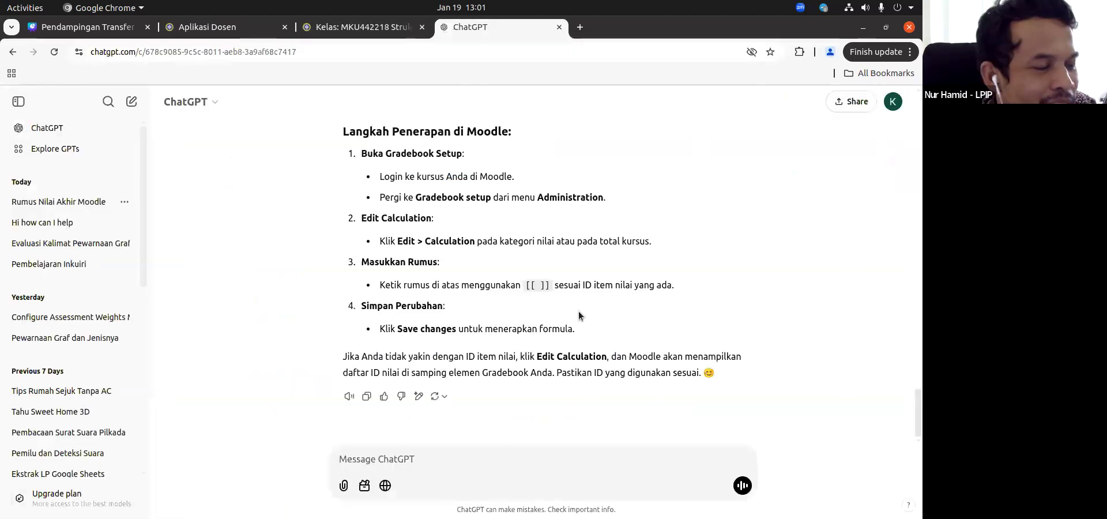
# Step: Examine the weights given in the ChatGPT question and the Moodle gradebook formula and item IDs in its answer
pyautogui.scroll(15, 579, 311)
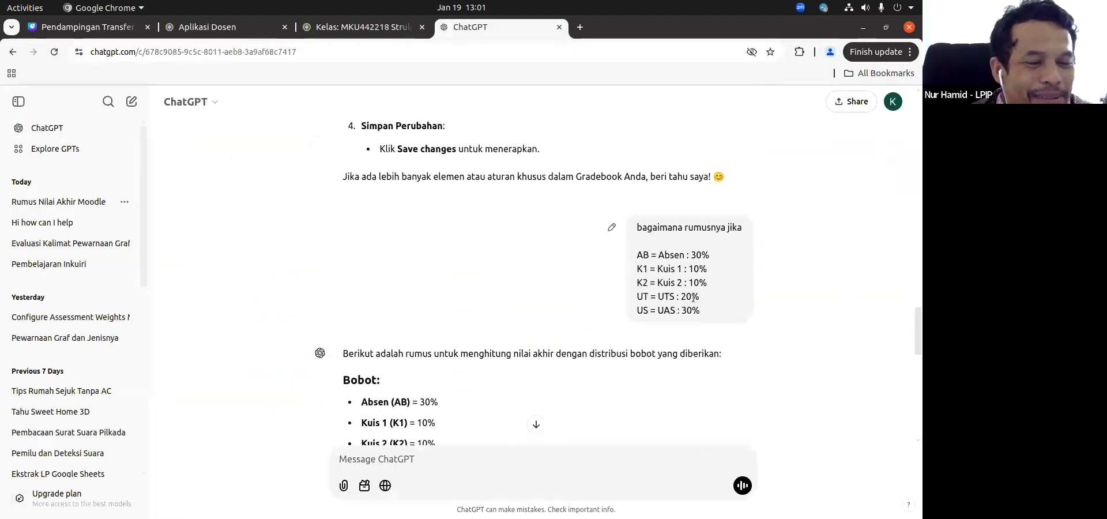
pyautogui.doubleClick(641, 255)
pyautogui.moveTo(667, 257); pyautogui.dragTo(712, 322)
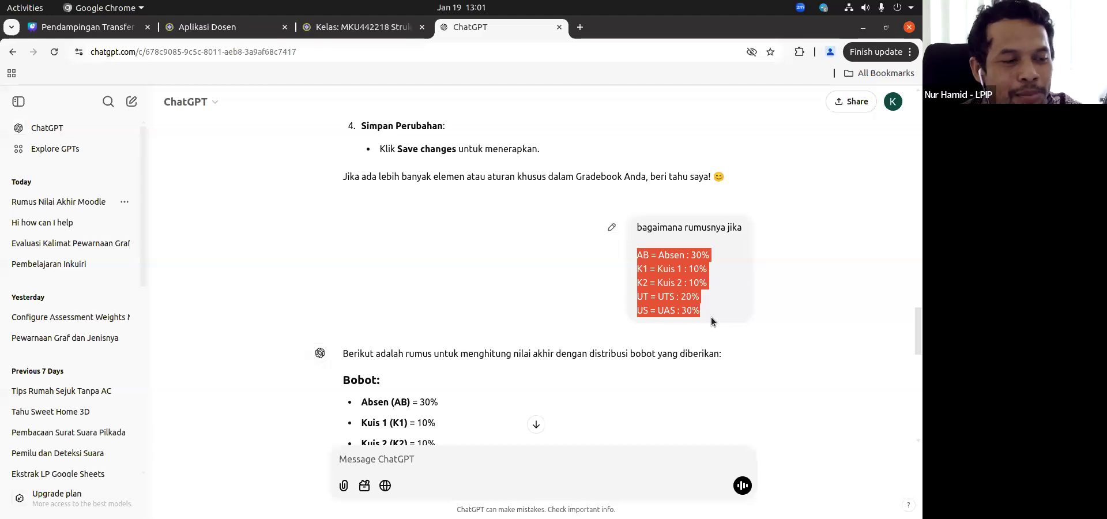
pyautogui.click(713, 311)
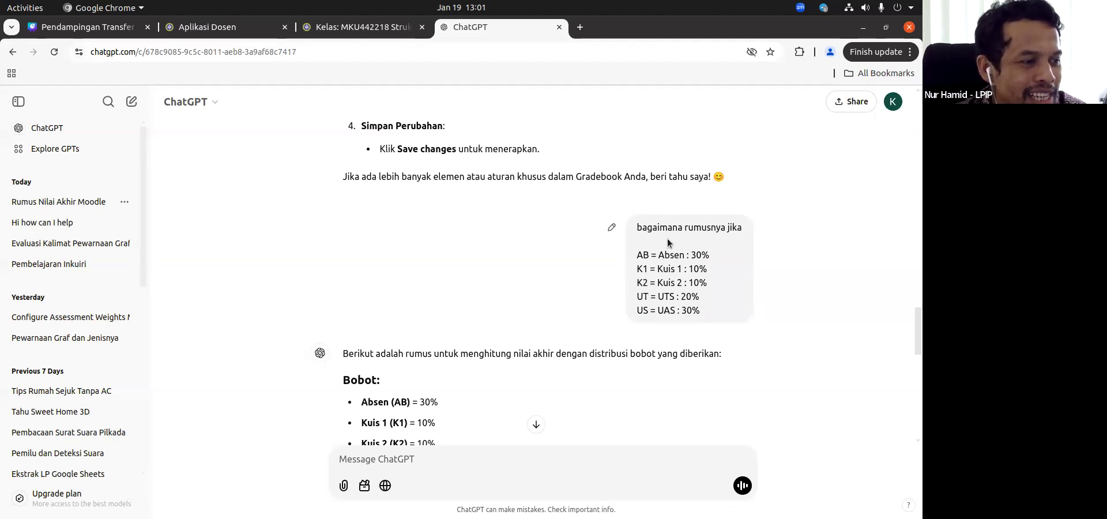
pyautogui.scroll(-10, 668, 241)
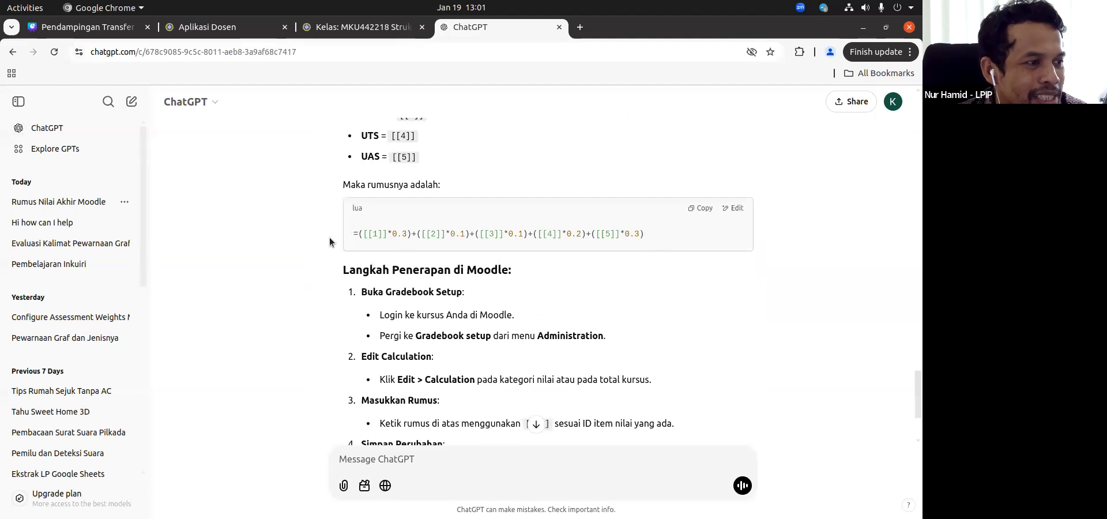
pyautogui.moveTo(660, 239); pyautogui.dragTo(356, 233)
pyautogui.click(369, 235)
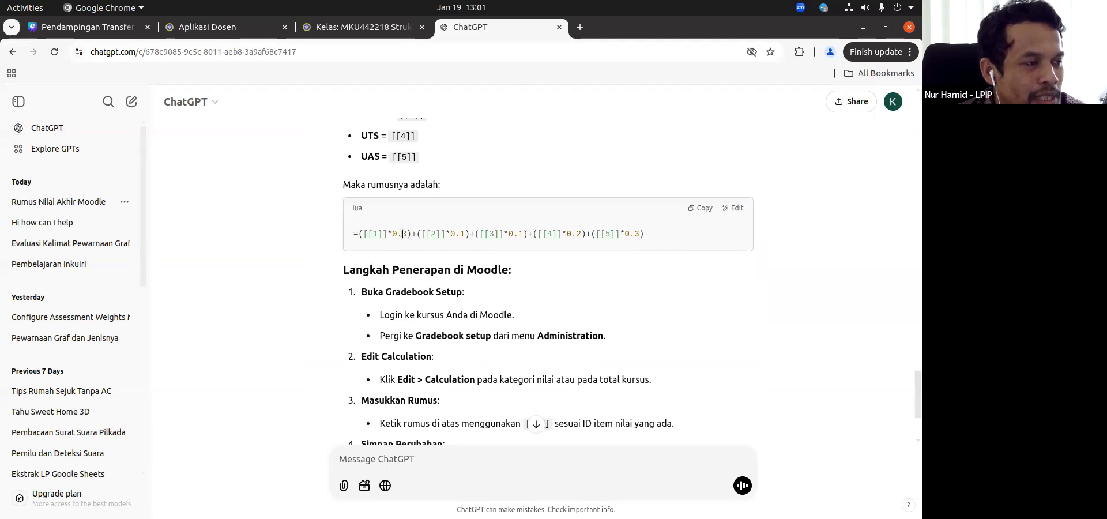
pyautogui.scroll(3, 403, 234)
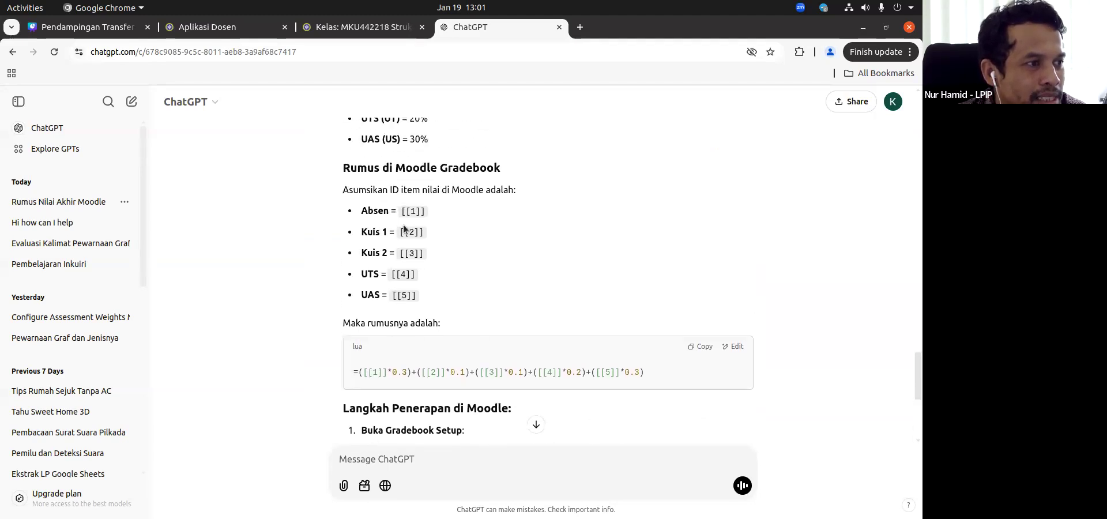
pyautogui.scroll(1, 403, 229)
pyautogui.scroll(-2, 404, 231)
pyautogui.scroll(1, 404, 232)
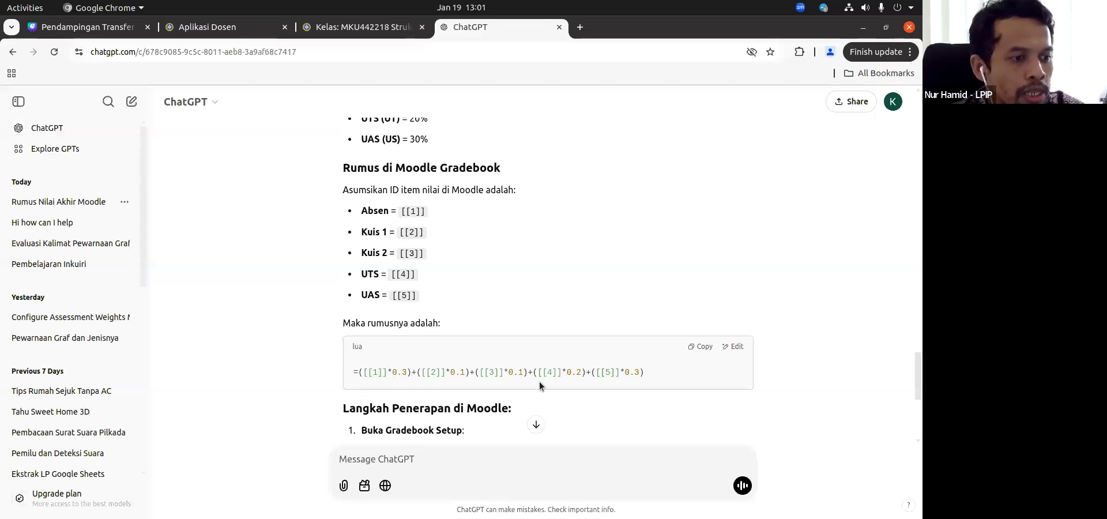
# Step: Copy the Moodle grade formula from the answer and quote it in a new ChatGPT message
pyautogui.click(701, 347)
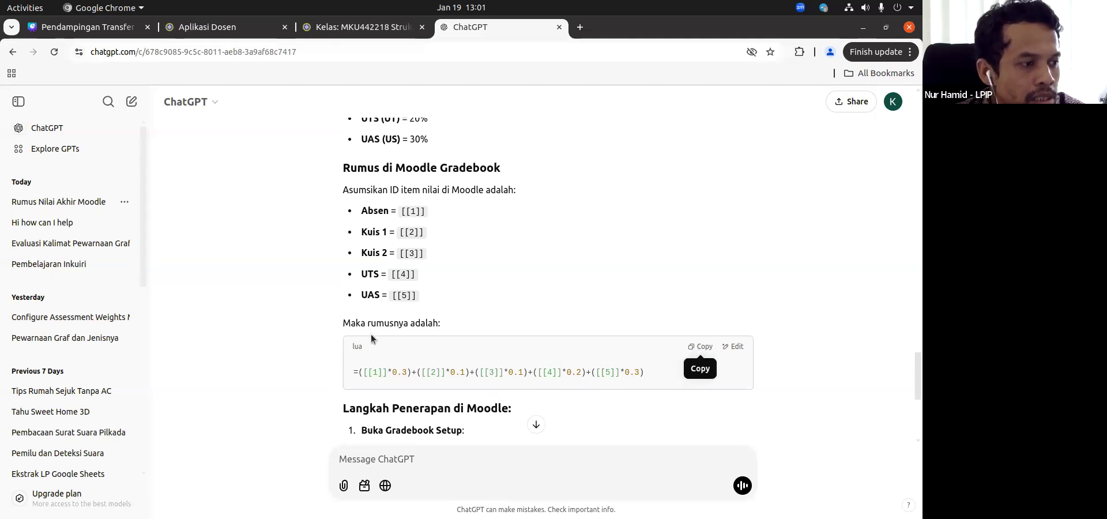
pyautogui.moveTo(645, 372); pyautogui.dragTo(338, 362)
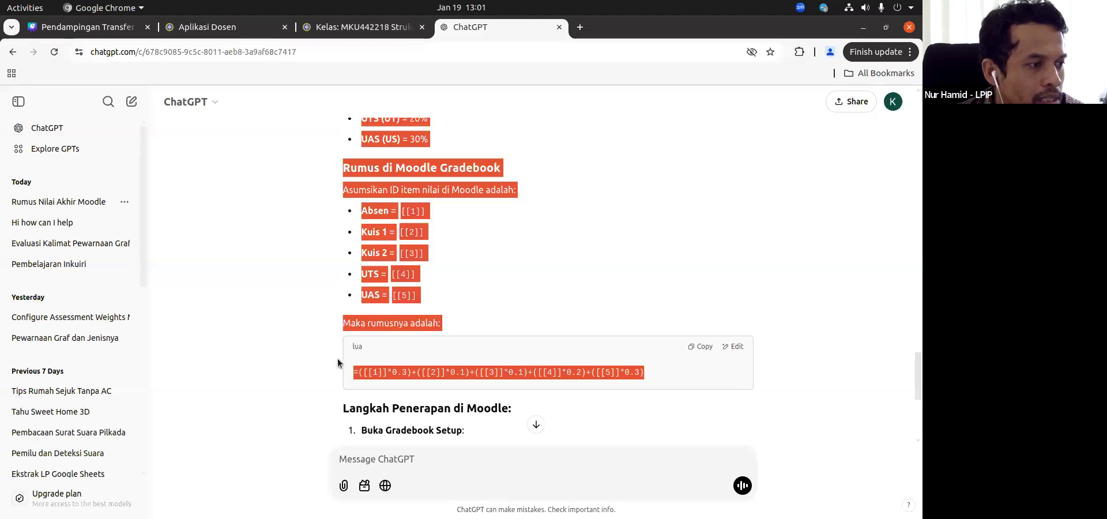
pyautogui.click(438, 365)
pyautogui.moveTo(661, 375); pyautogui.dragTo(361, 359)
pyautogui.click(366, 330)
pyautogui.scroll(5, 577, 278)
pyautogui.click(393, 459)
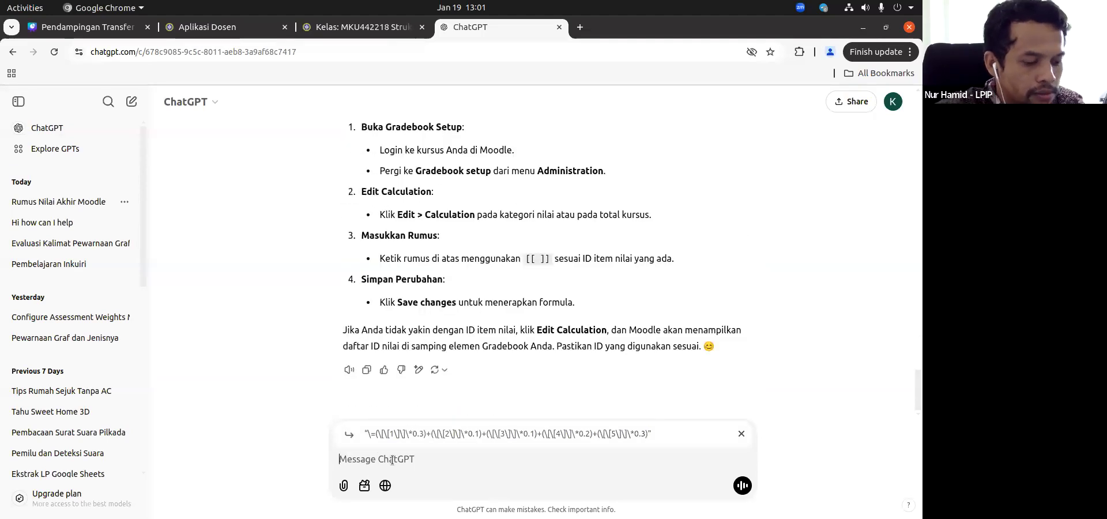
# Step: Write "variabelnya ganti pakai" in the message and paste the AB, K1, K2, UT and US lines from the earlier question
pyautogui.write('variabelnya ganti pakai')
pyautogui.scroll(8, 508, 363)
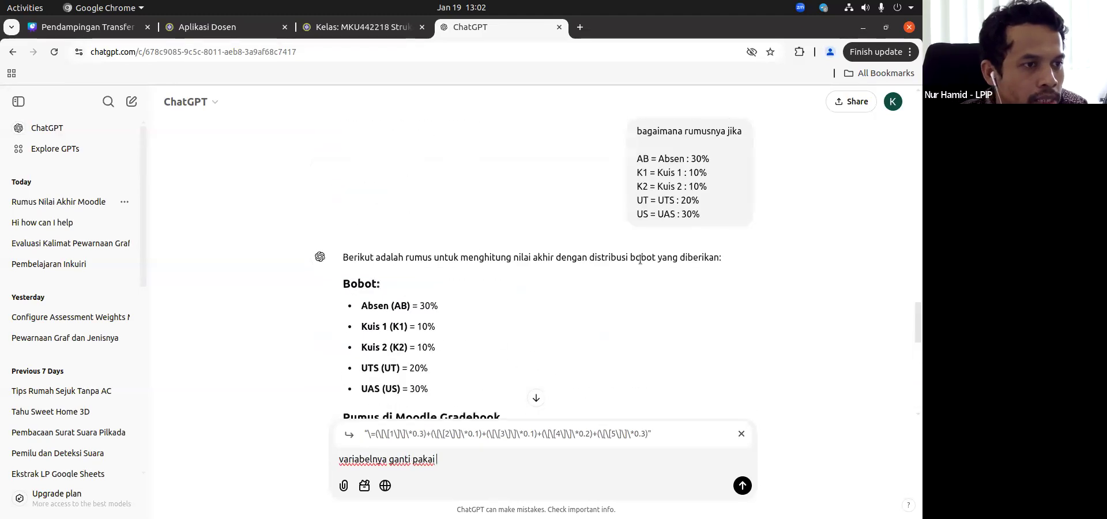
pyautogui.tripleClick(637, 156)
pyautogui.tripleClick(637, 163)
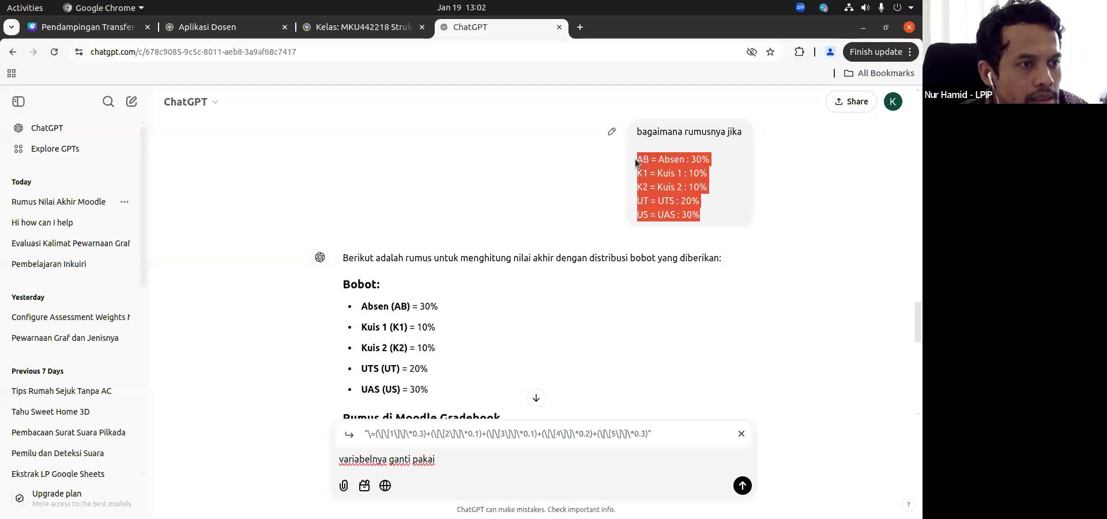
pyautogui.click(473, 458)
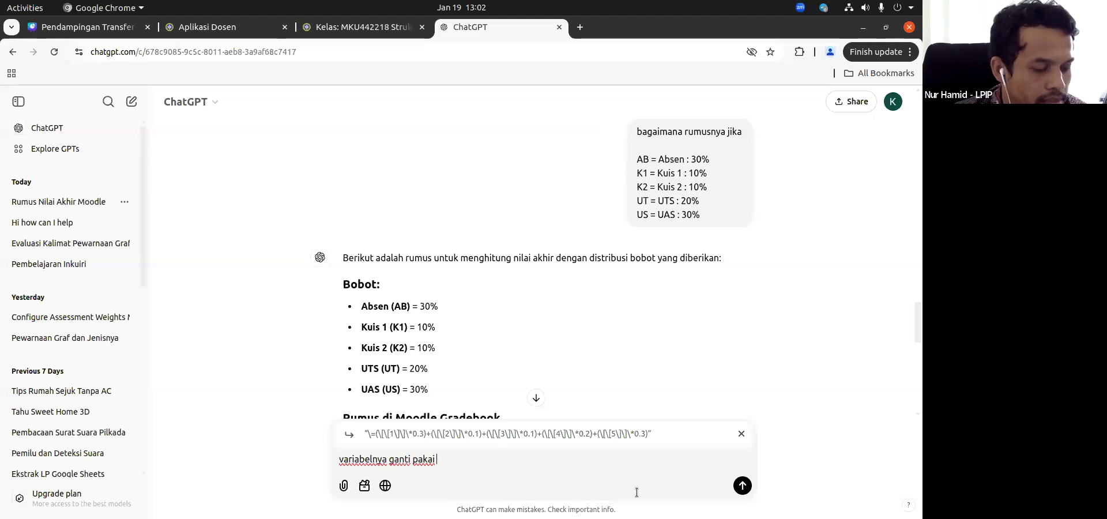
pyautogui.hotkey('ctrl', 'v')
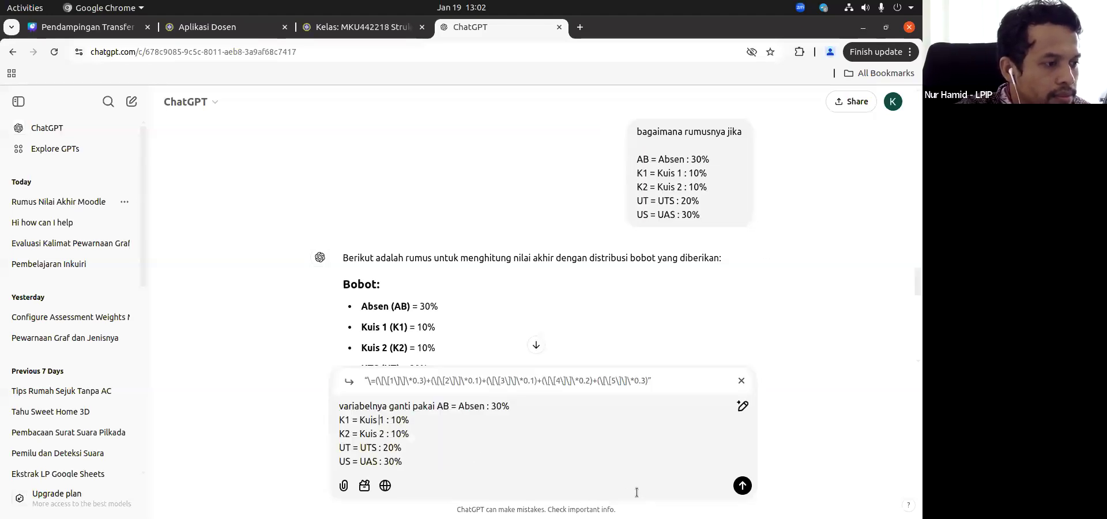
# Step: Trim the pasted lines to the variable codes AB, K1, K2, UT and US, and send the message
pyautogui.hotkey('shift', 'End')
pyautogui.press('BackSpace')
pyautogui.press('Down')
pyautogui.hotkey('shift', 'End')
pyautogui.press('BackSpace')
pyautogui.press('Down')
pyautogui.hotkey('shift', 'End')
pyautogui.press('BackSpace')
pyautogui.press('Down')
pyautogui.hotkey('shift', 'End')
pyautogui.press('BackSpace')
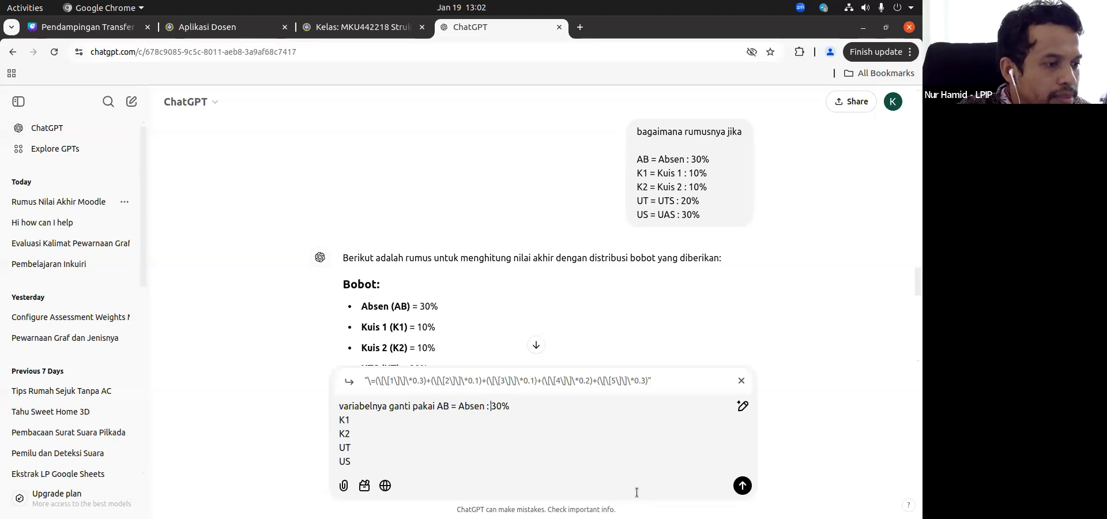
pyautogui.hotkey('shift', 'End')
pyautogui.press('BackSpace')
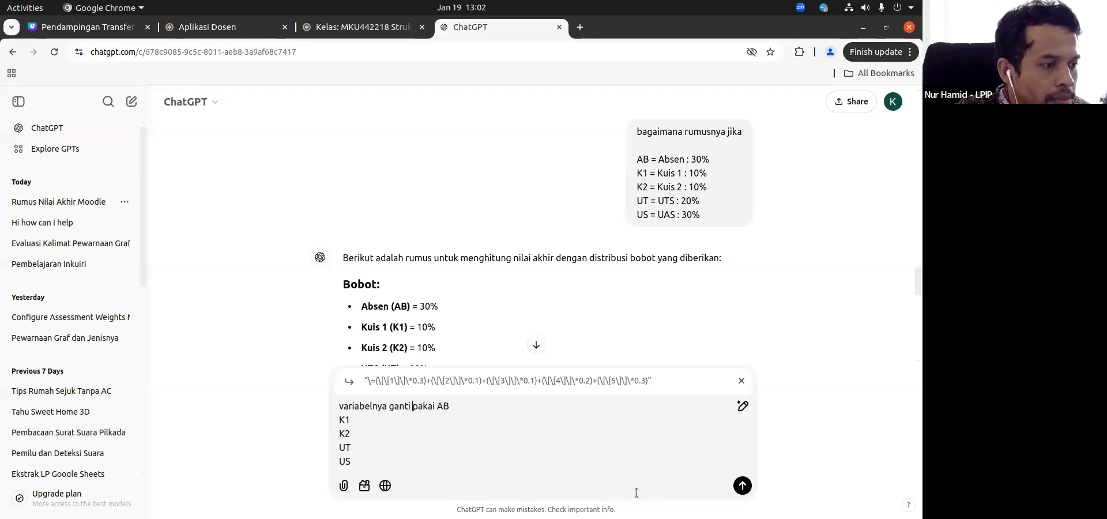
pyautogui.hotkey('shift', 'Return')
pyautogui.press('Return')
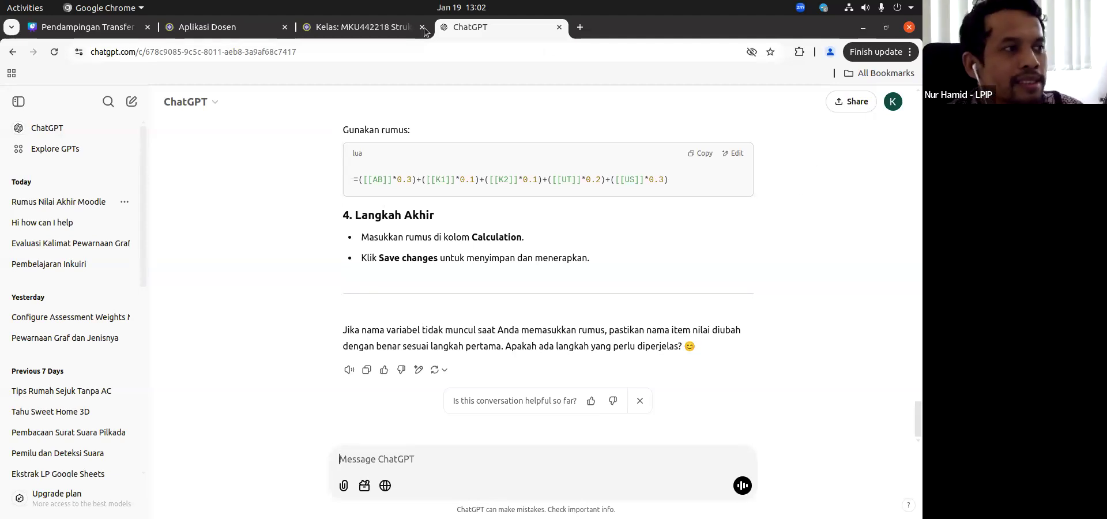
# Step: Switch back to the Struktur Aljabar II Kelas A course page in E-Learning
pyautogui.click(361, 29)
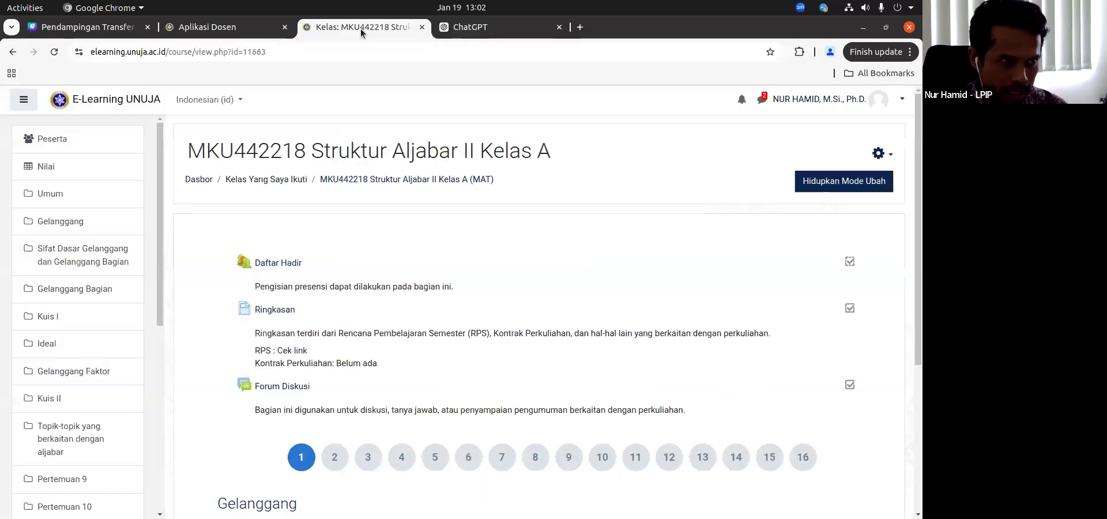
pyautogui.click(493, 26)
pyautogui.moveTo(338, 23)
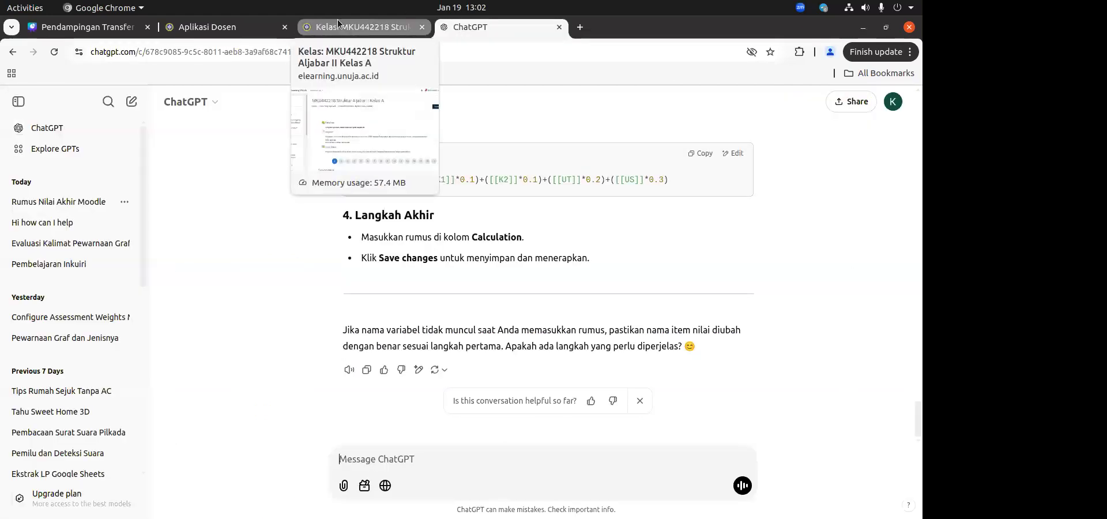
pyautogui.click(338, 23)
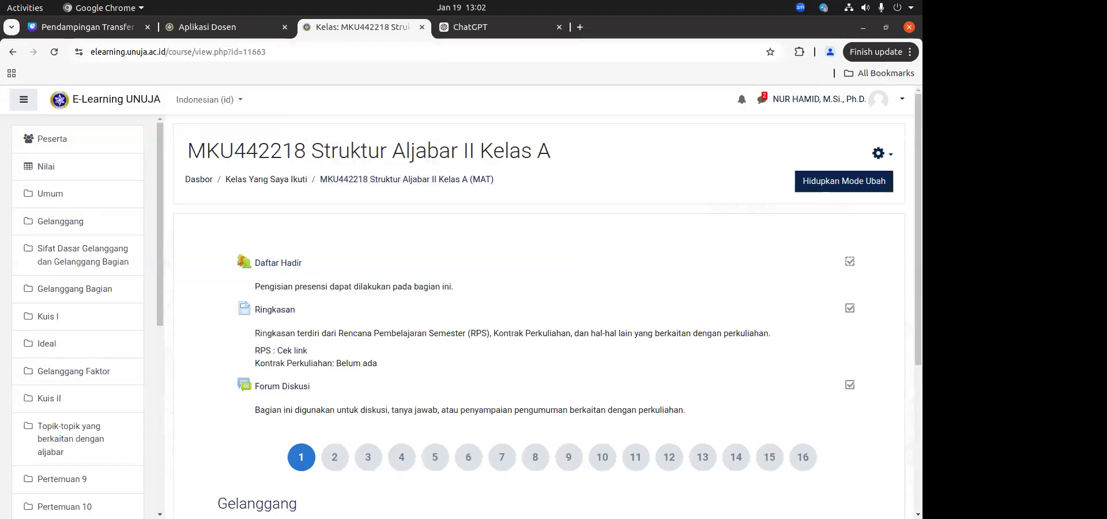